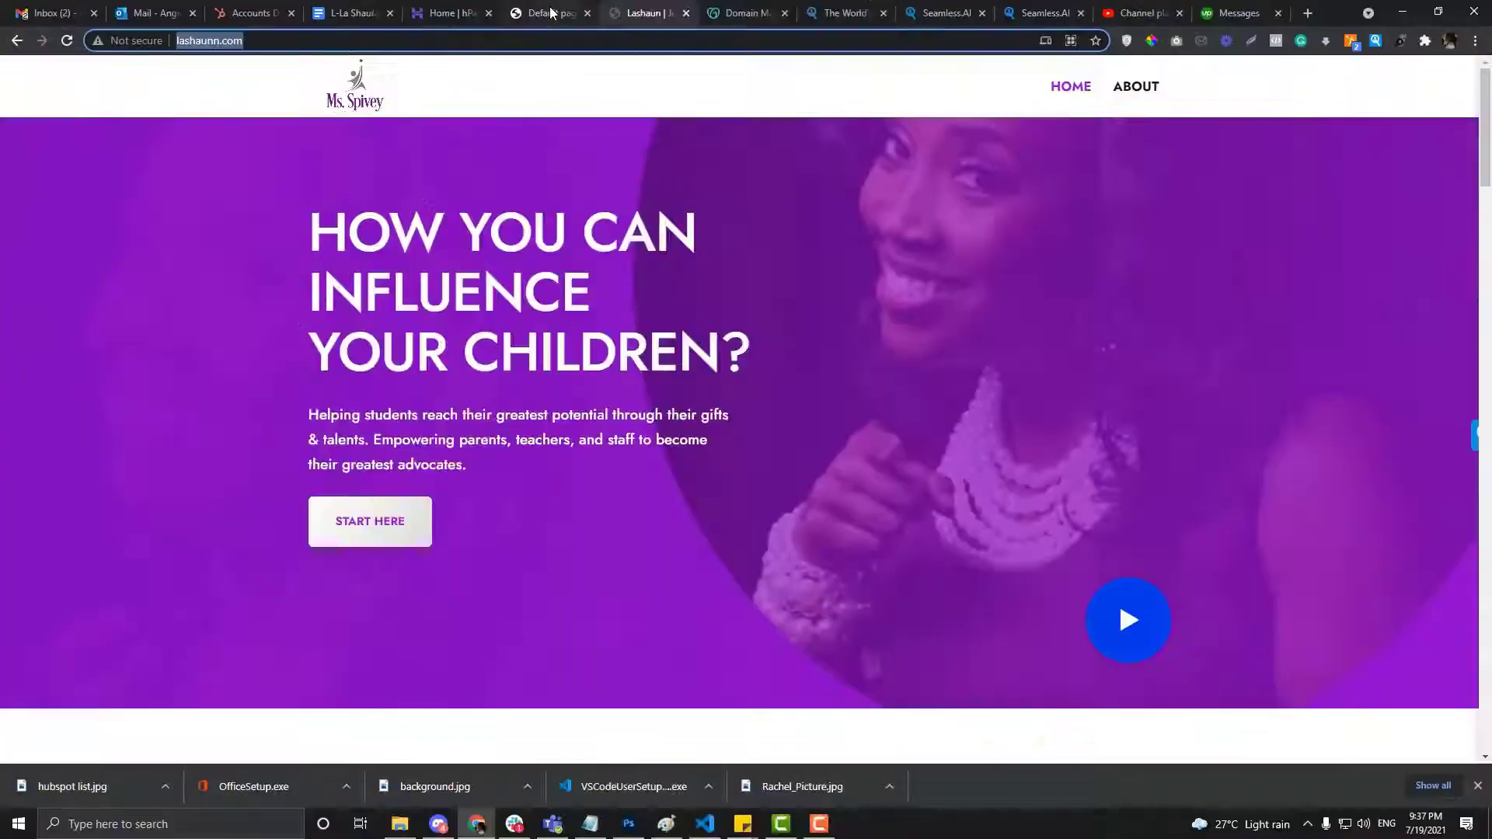
Compare the dreamcultivator.com page, the Hostinger hosting and domain overview, and the lashaunn.com home page
{"action": "left_click", "coordinate": [546, 12]}
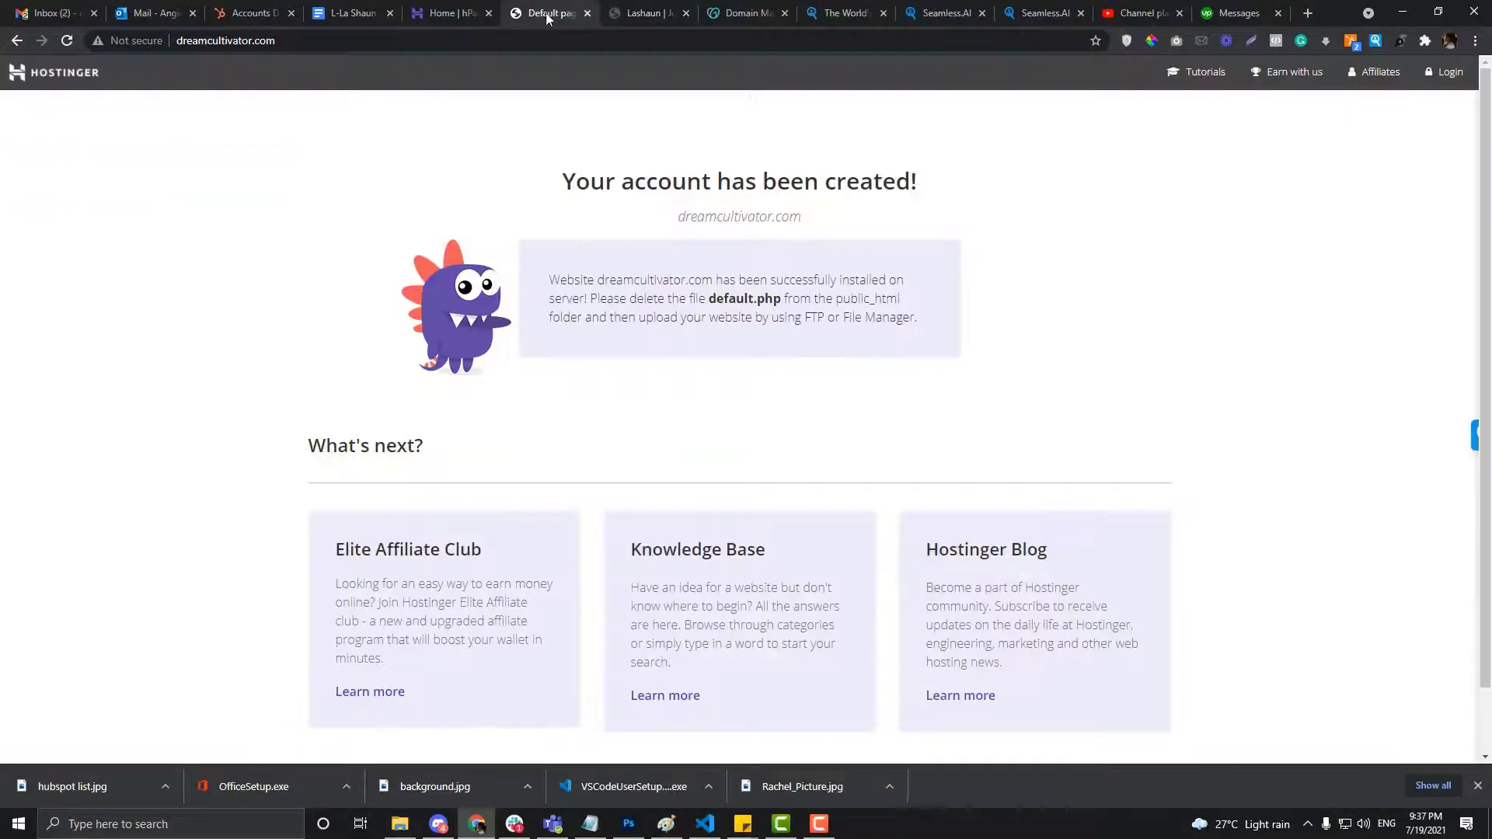
{"action": "left_click", "coordinate": [538, 40]}
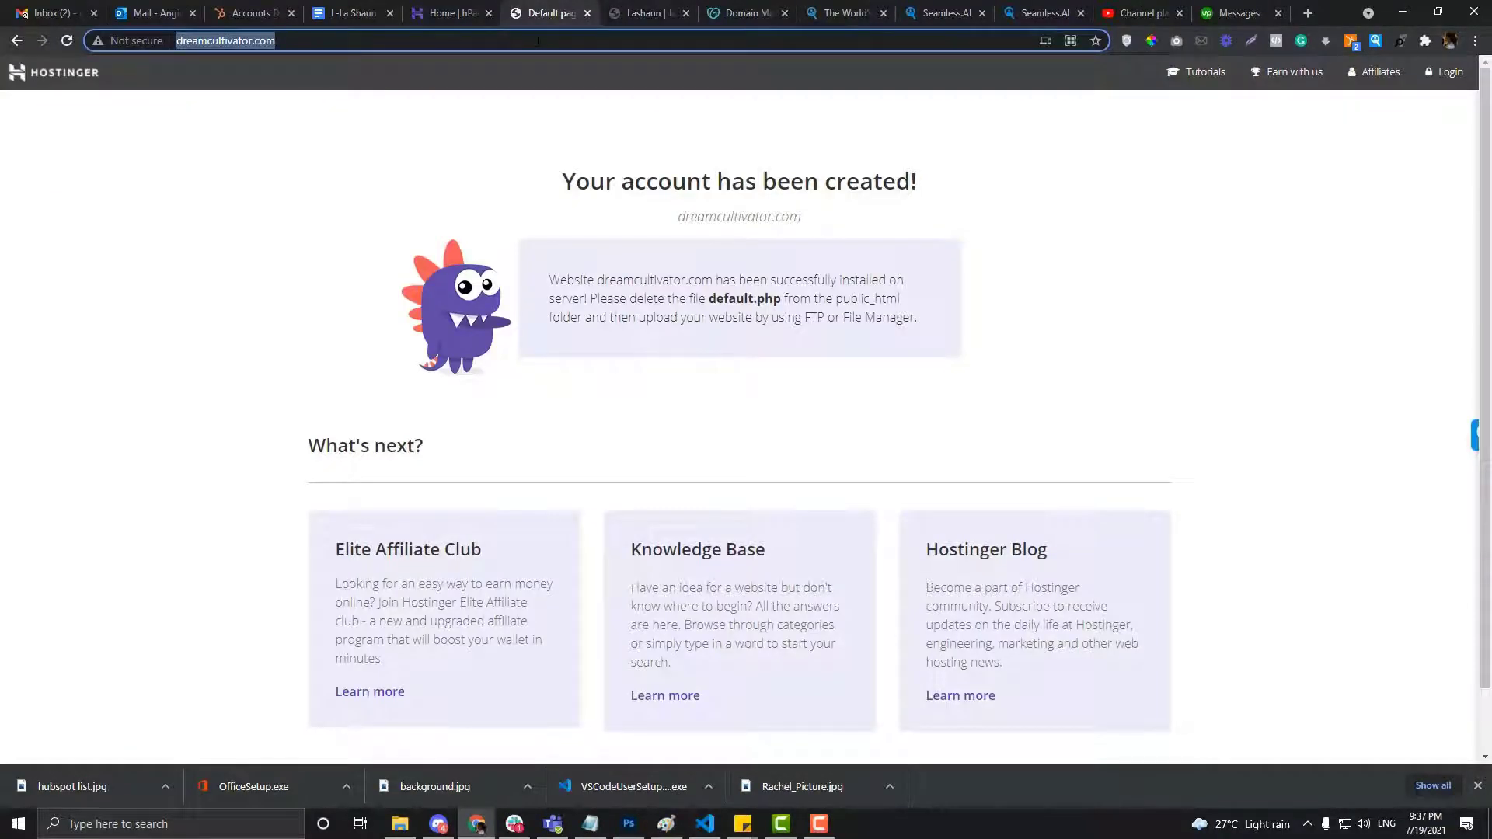
{"action": "left_click", "coordinate": [455, 14]}
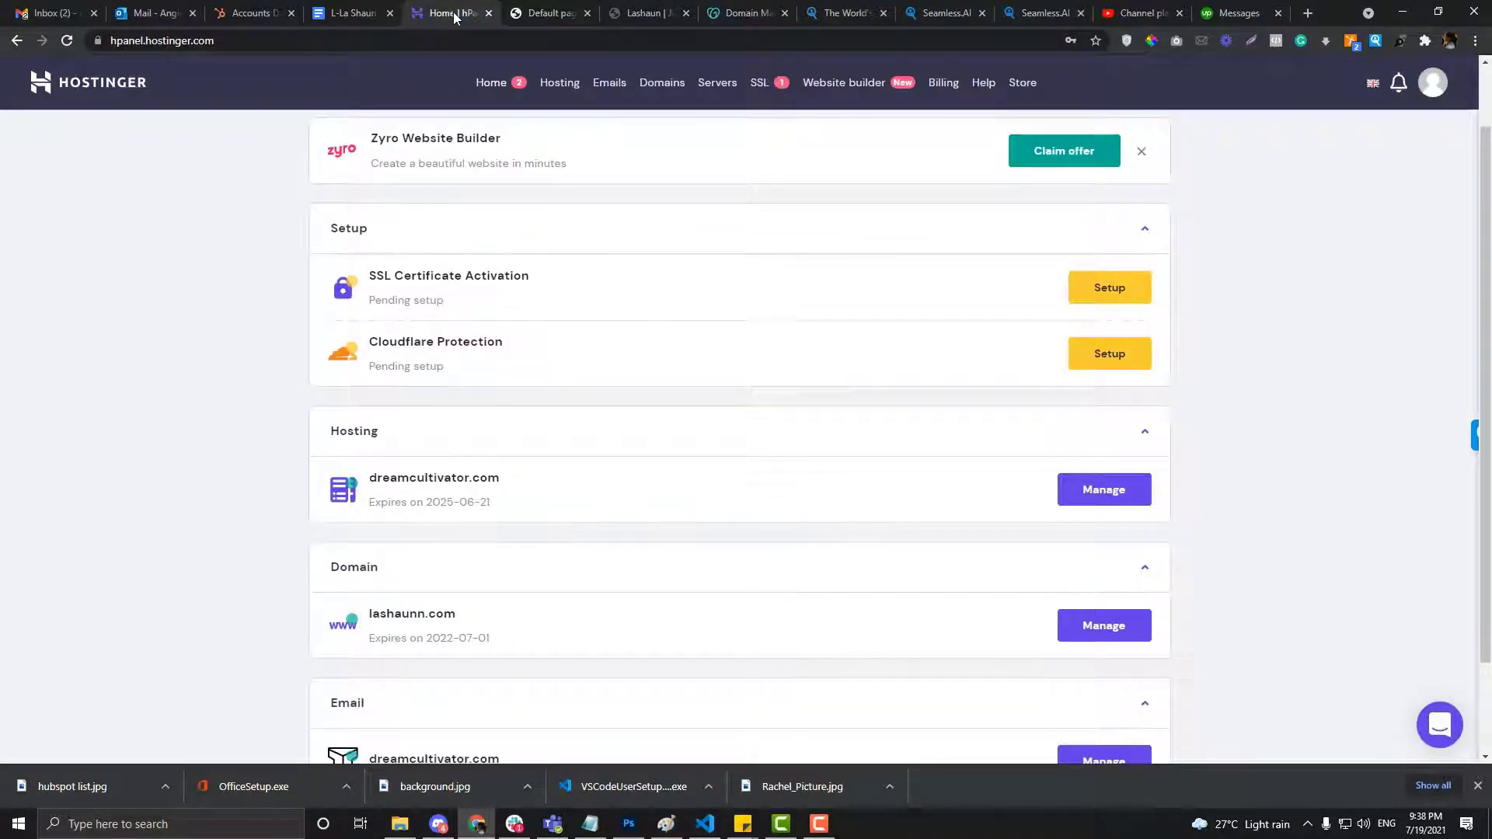
{"action": "left_click", "coordinate": [538, 14]}
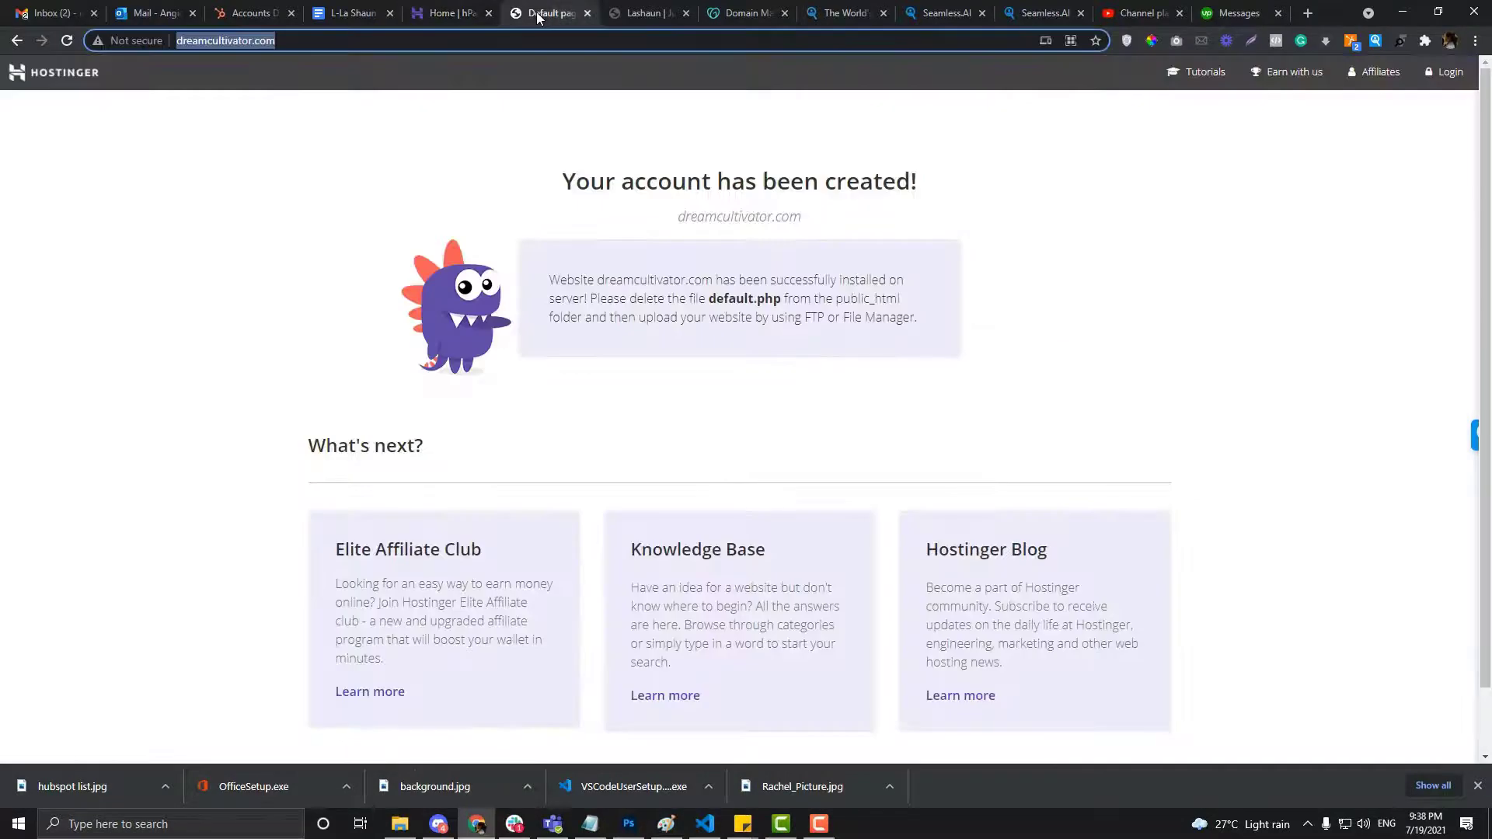
{"action": "left_click", "coordinate": [642, 11]}
{"action": "scroll", "coordinate": [570, 228], "scroll_direction": "down", "scroll_amount": 10}
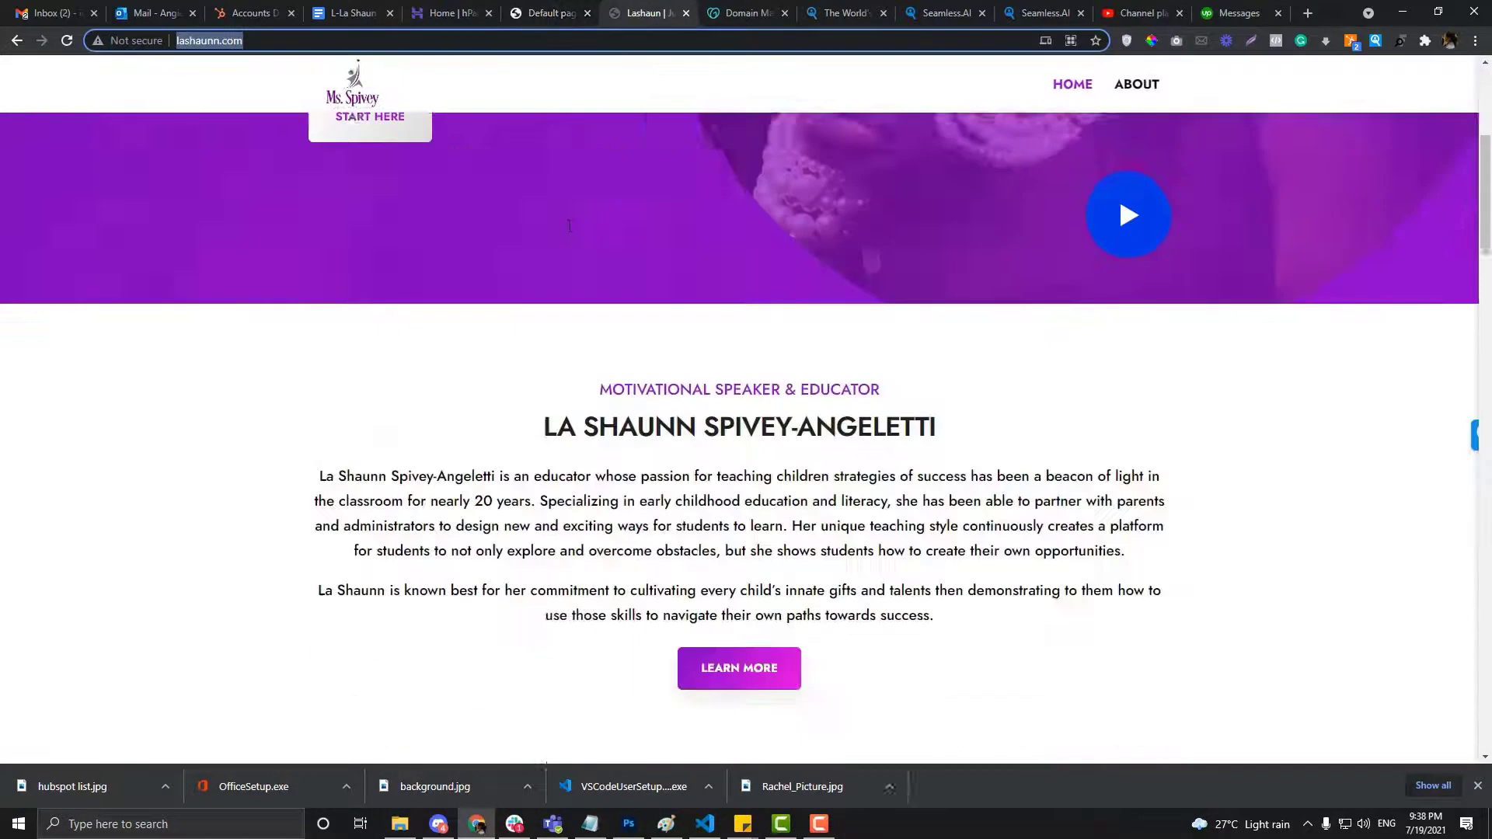
{"action": "scroll", "coordinate": [570, 227], "scroll_direction": "up", "scroll_amount": 10}
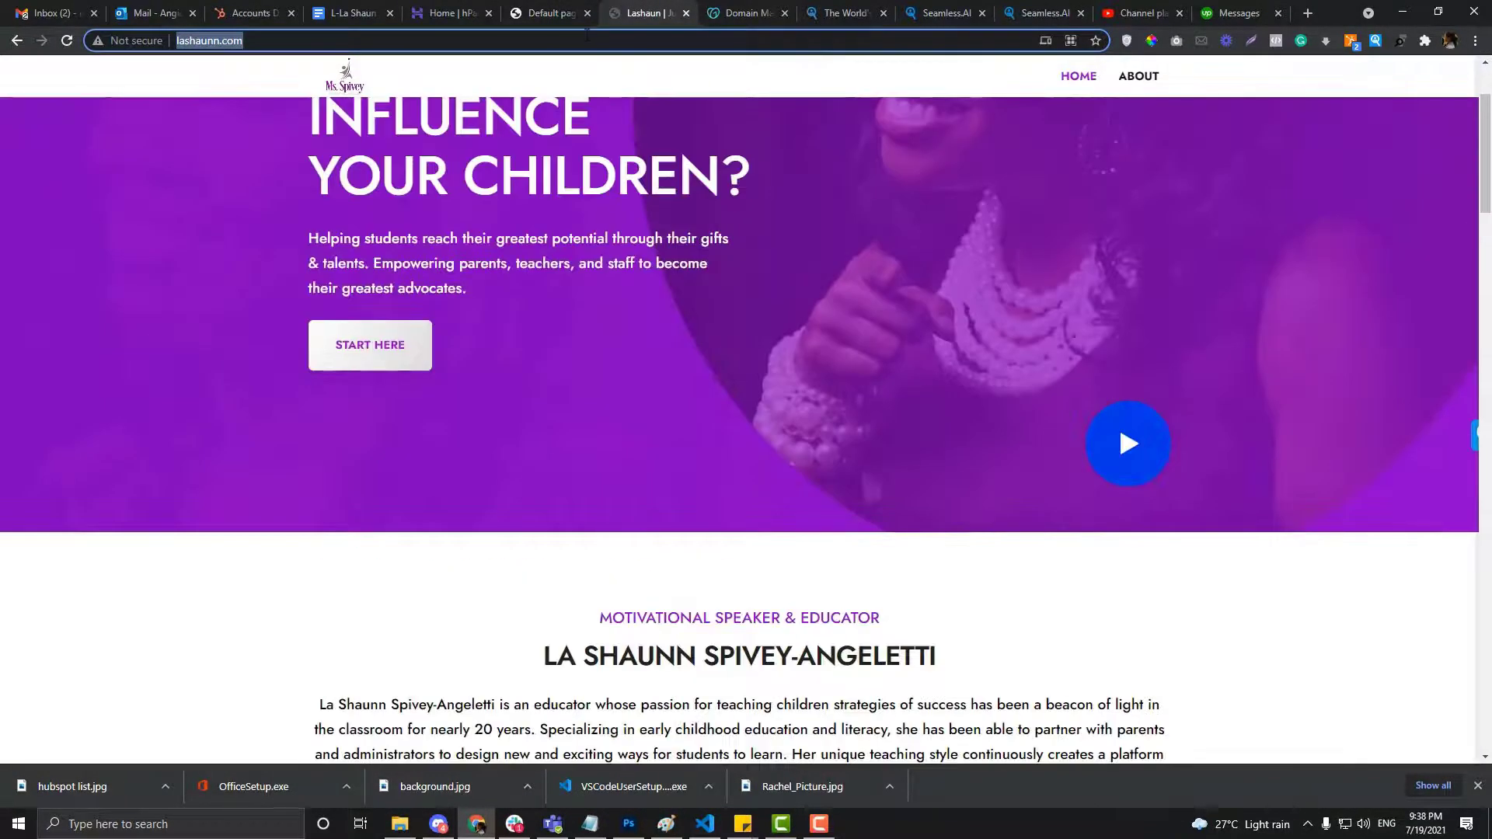
{"action": "left_click", "coordinate": [562, 20]}
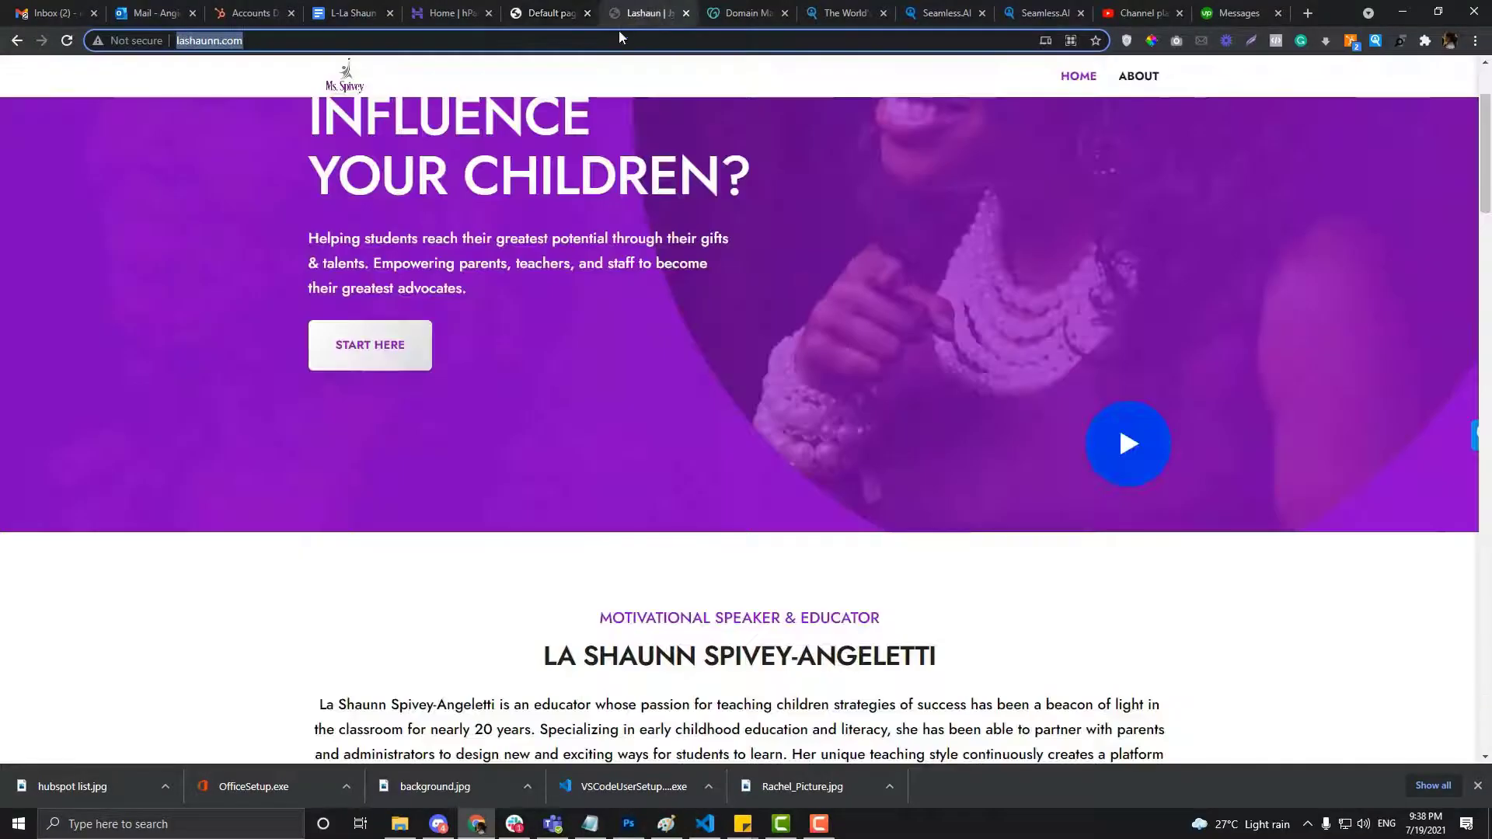
Open the WordPress login page of lashaunn.com through /wp-admin and highlight wp-login in the address
{"action": "left_click", "coordinate": [243, 40]}
{"action": "scroll", "coordinate": [583, 156], "scroll_direction": "up", "scroll_amount": 3}
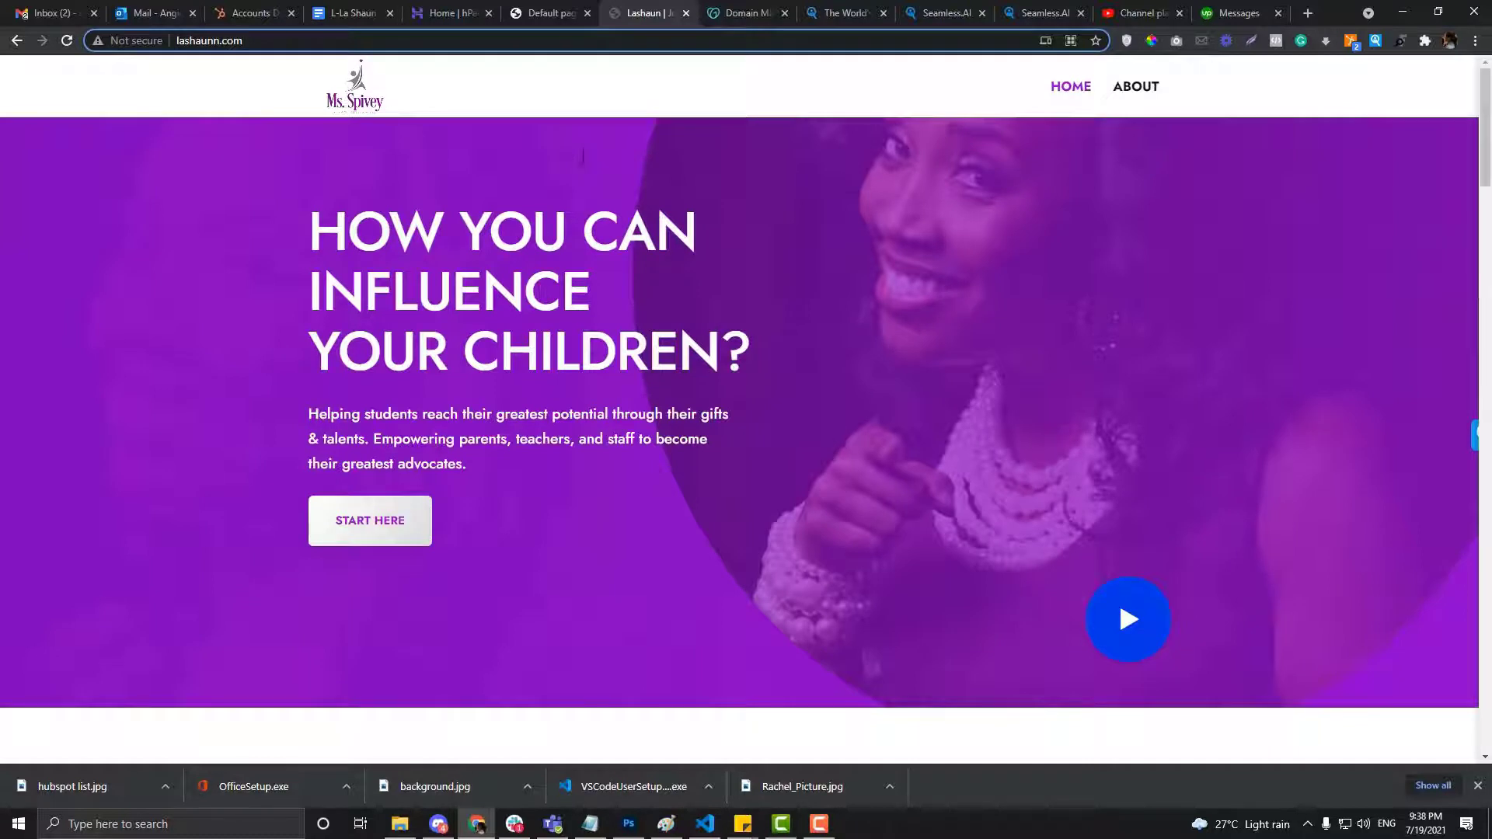
{"action": "type", "text": "/wp-admin"}
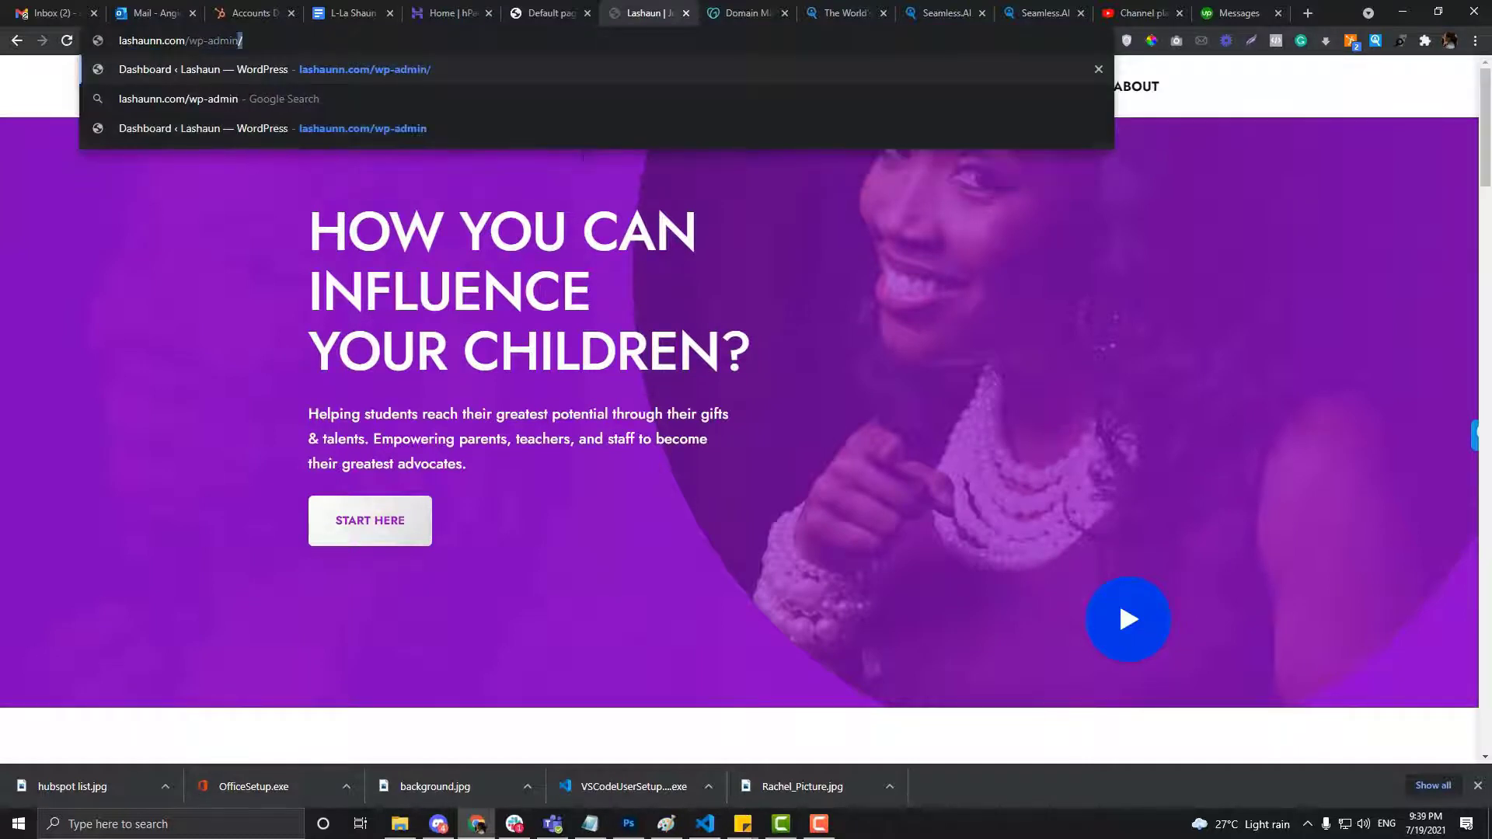
{"action": "key", "text": "Return"}
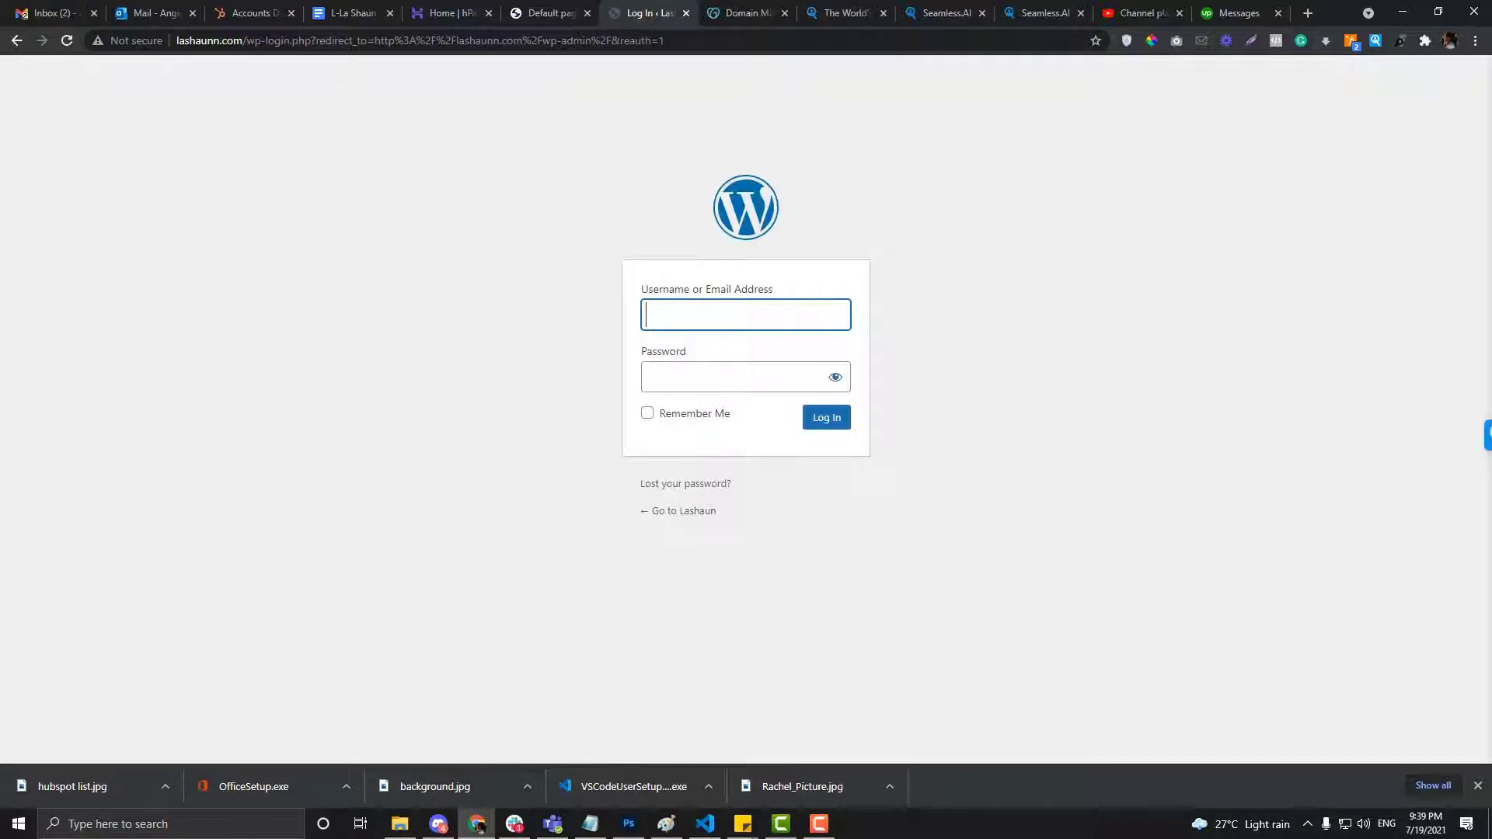
{"action": "left_click", "coordinate": [268, 41]}
{"action": "left_click_drag", "start_coordinate": [247, 40], "coordinate": [289, 40]}
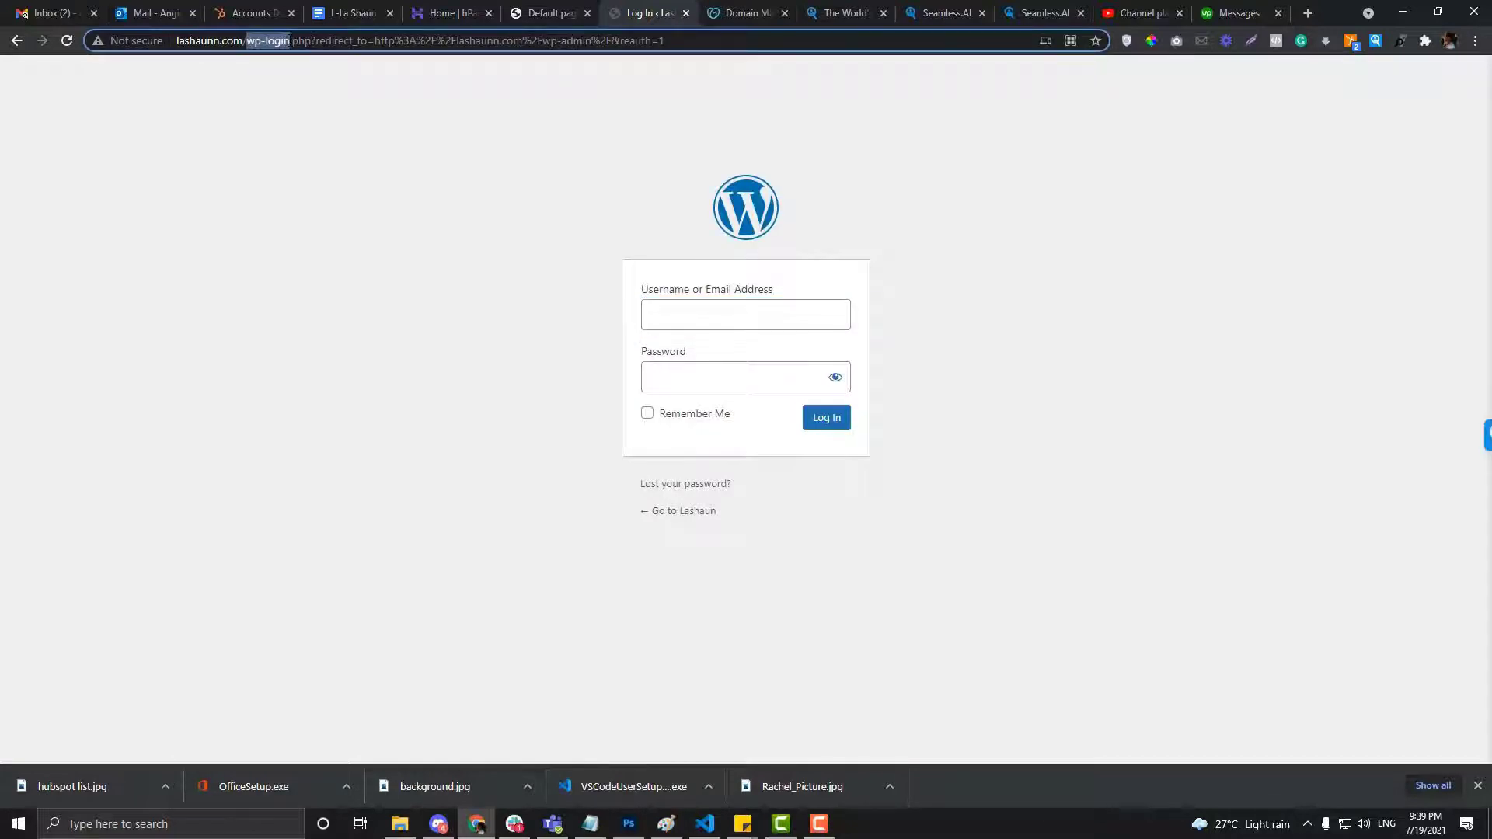
Log in to the WordPress dashboard with the username and password from the Google Docs document, and dismiss the offer to save the password
{"action": "left_click", "coordinate": [353, 14]}
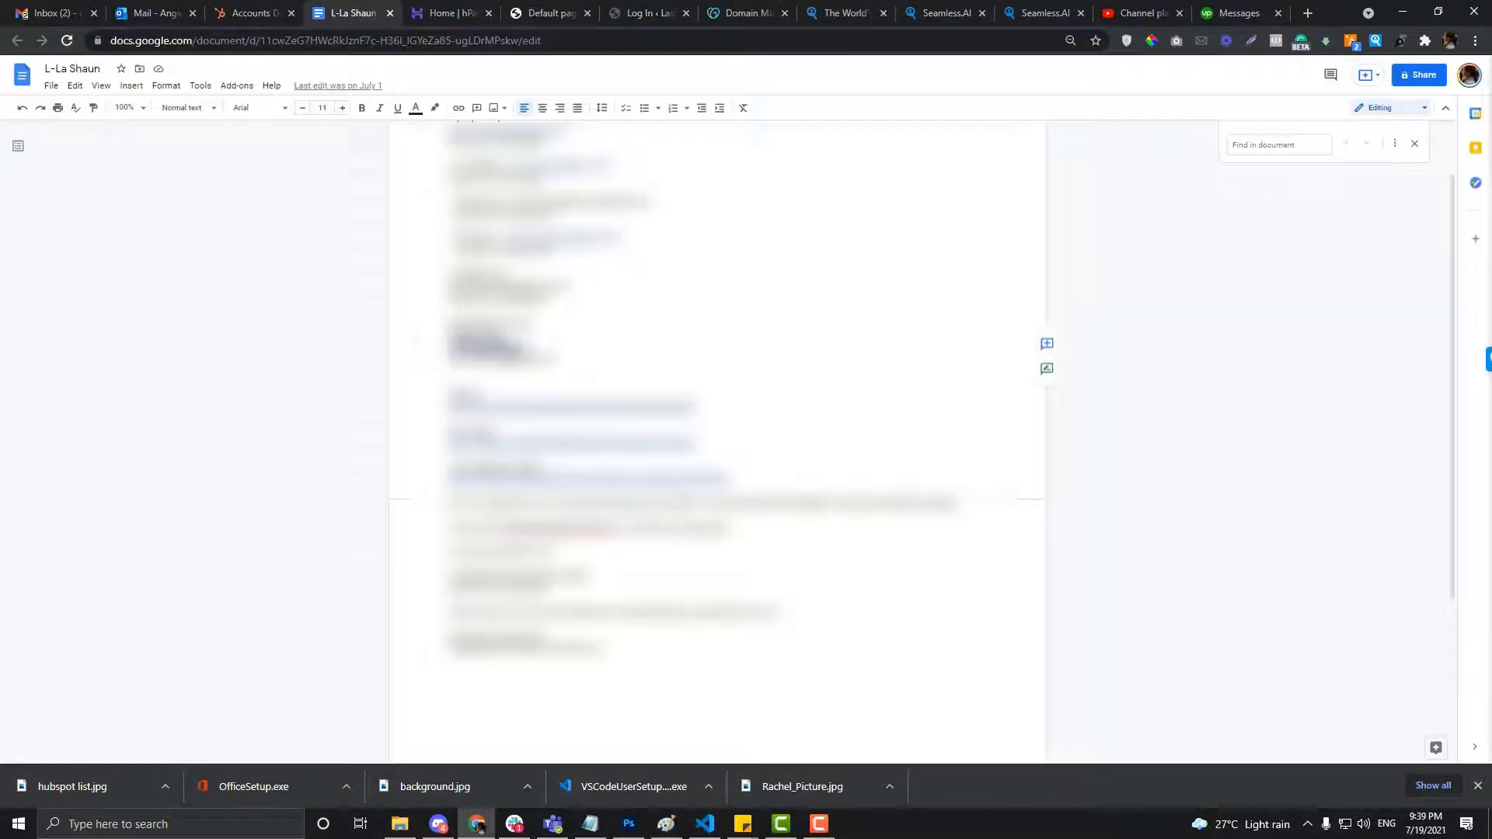
{"action": "left_click", "coordinate": [648, 13]}
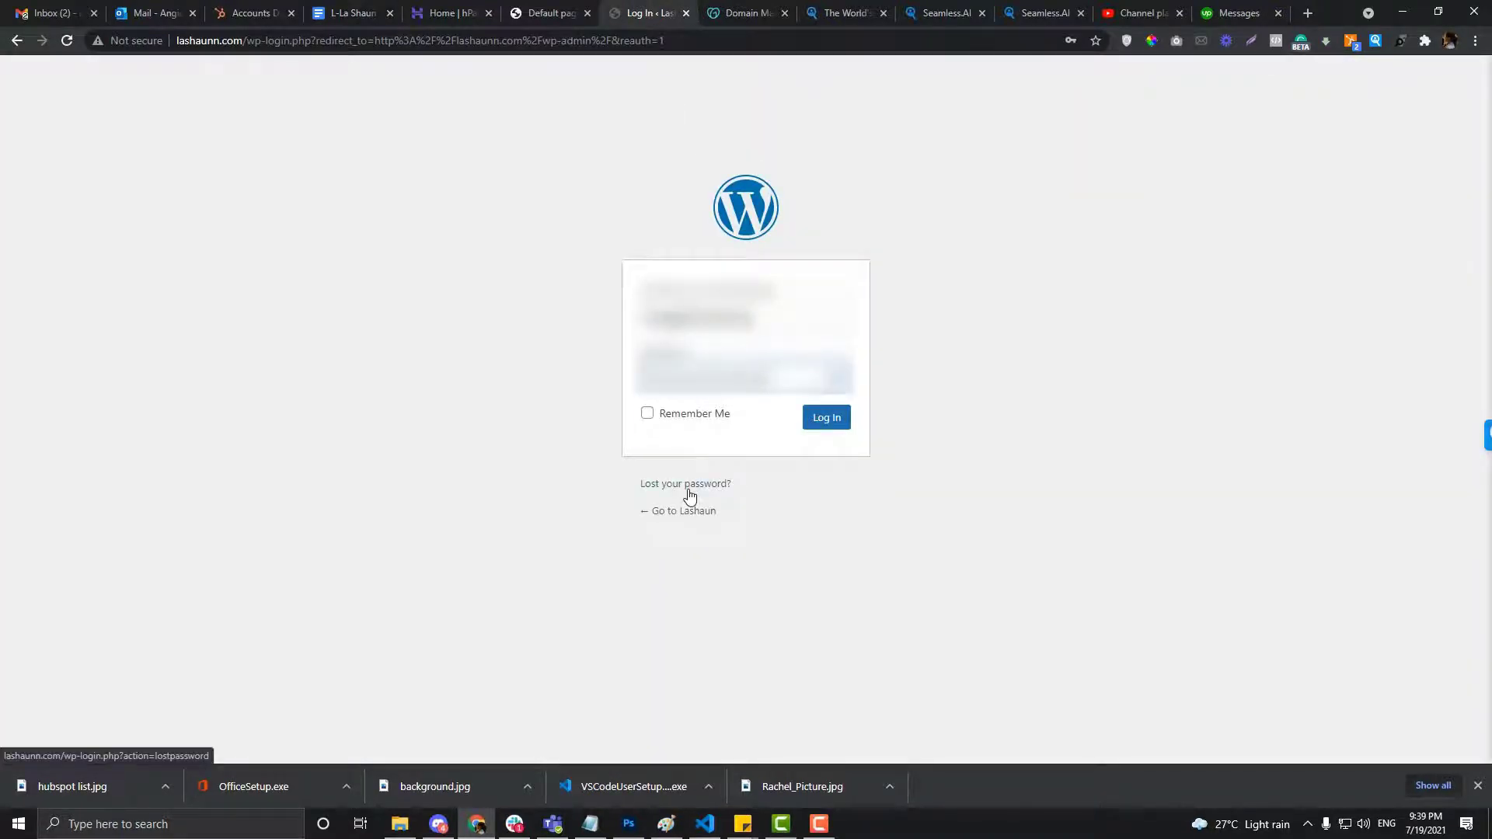
{"action": "left_click", "coordinate": [828, 420]}
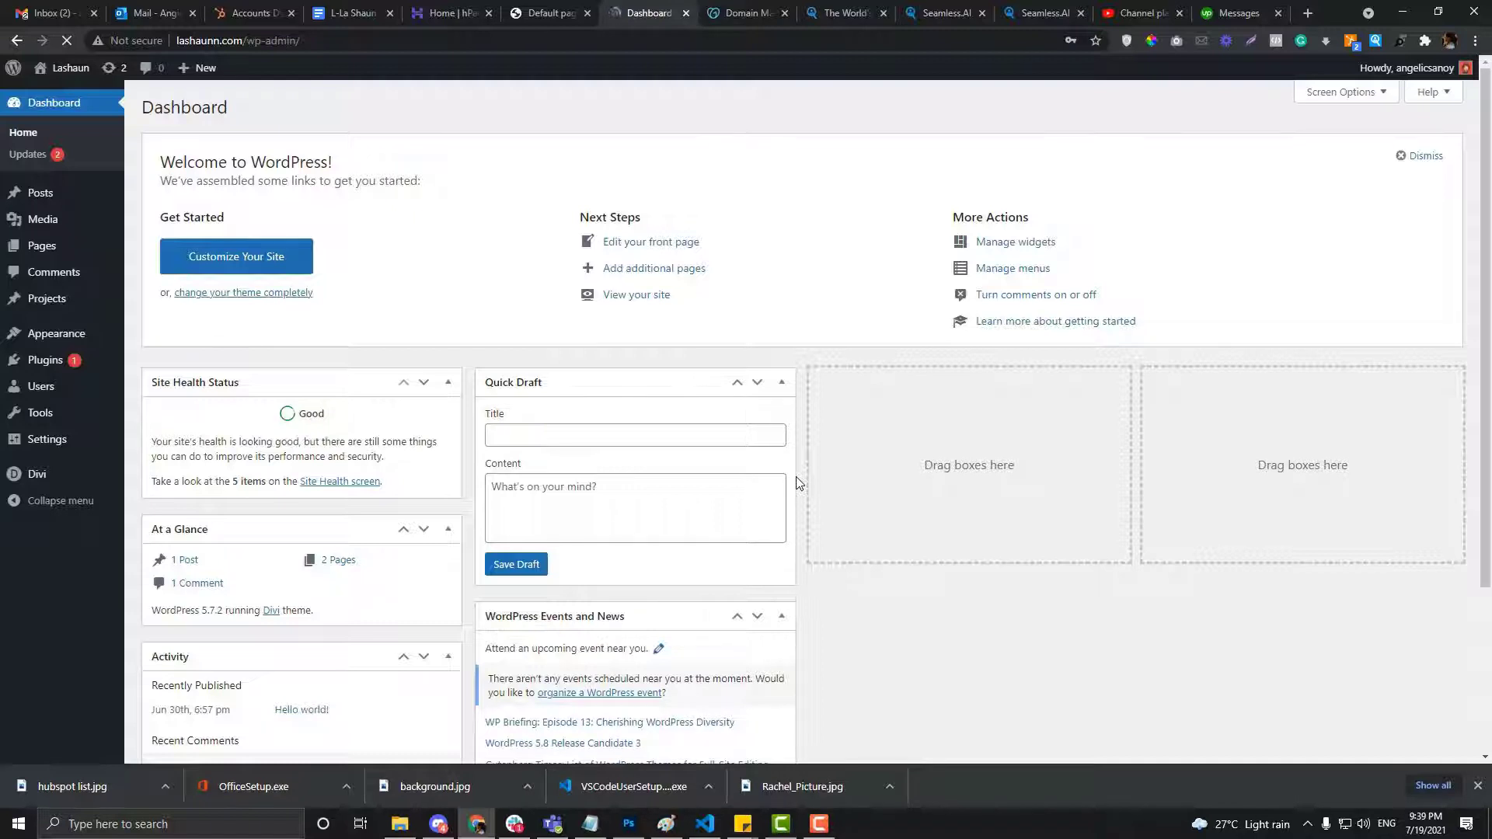
{"action": "left_click", "coordinate": [1095, 64]}
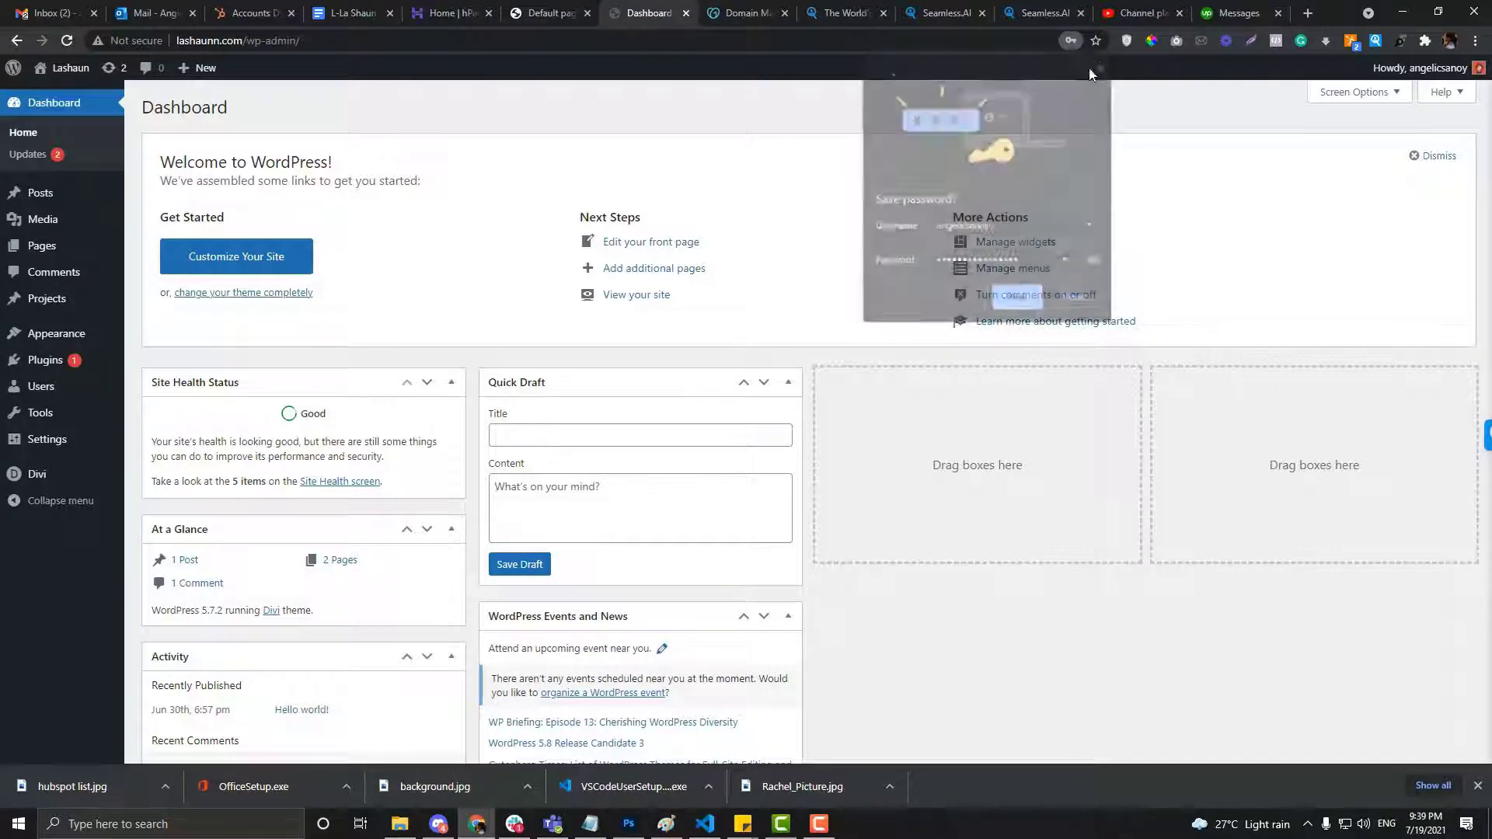
Search the plugin directory for duplicator, then install and activate the Duplicator – WordPress Migration Plugin
{"action": "mouse_move", "coordinate": [70, 362]}
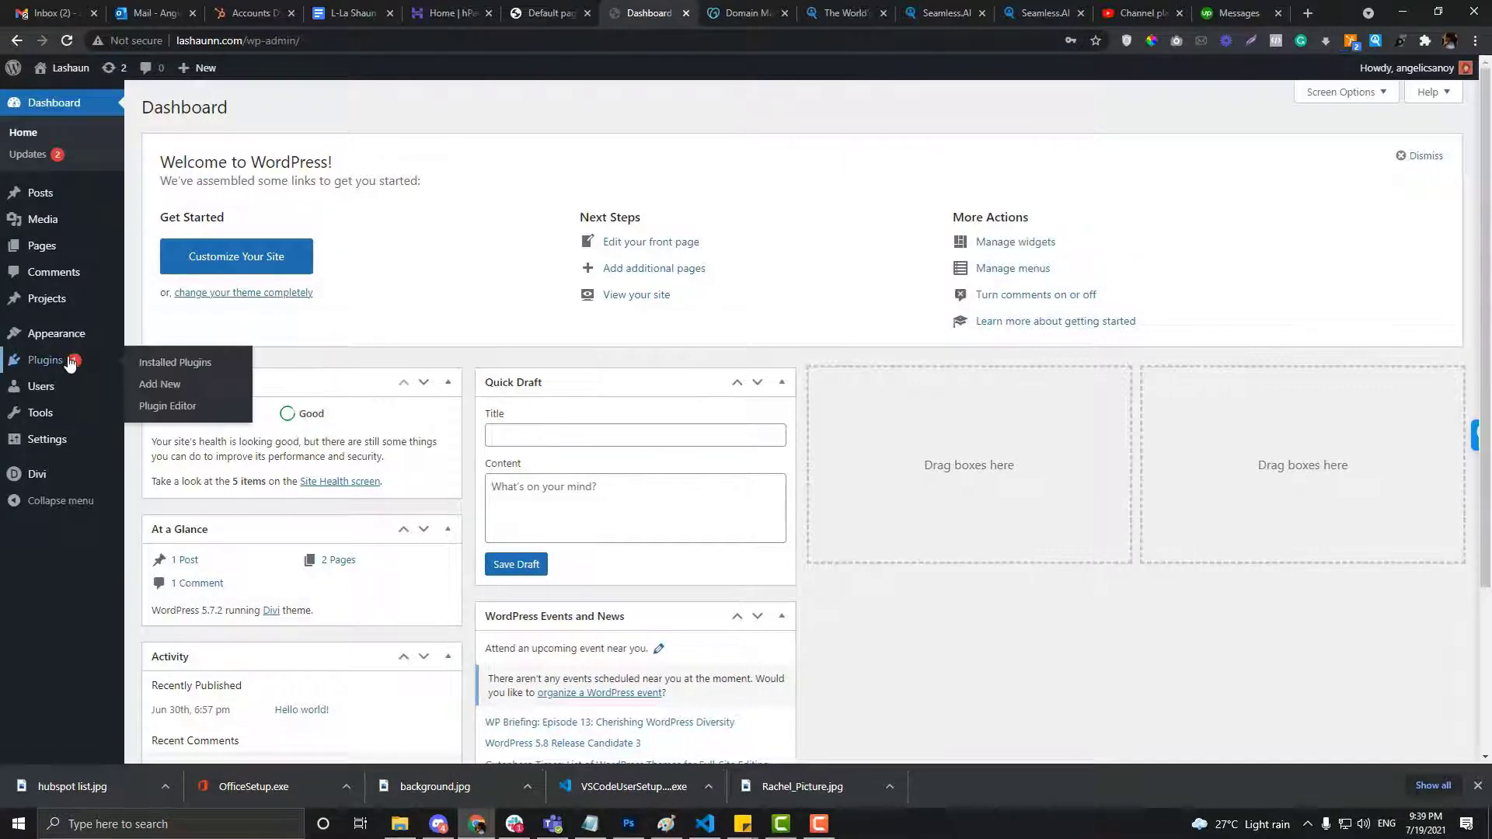
{"action": "left_click", "coordinate": [145, 387]}
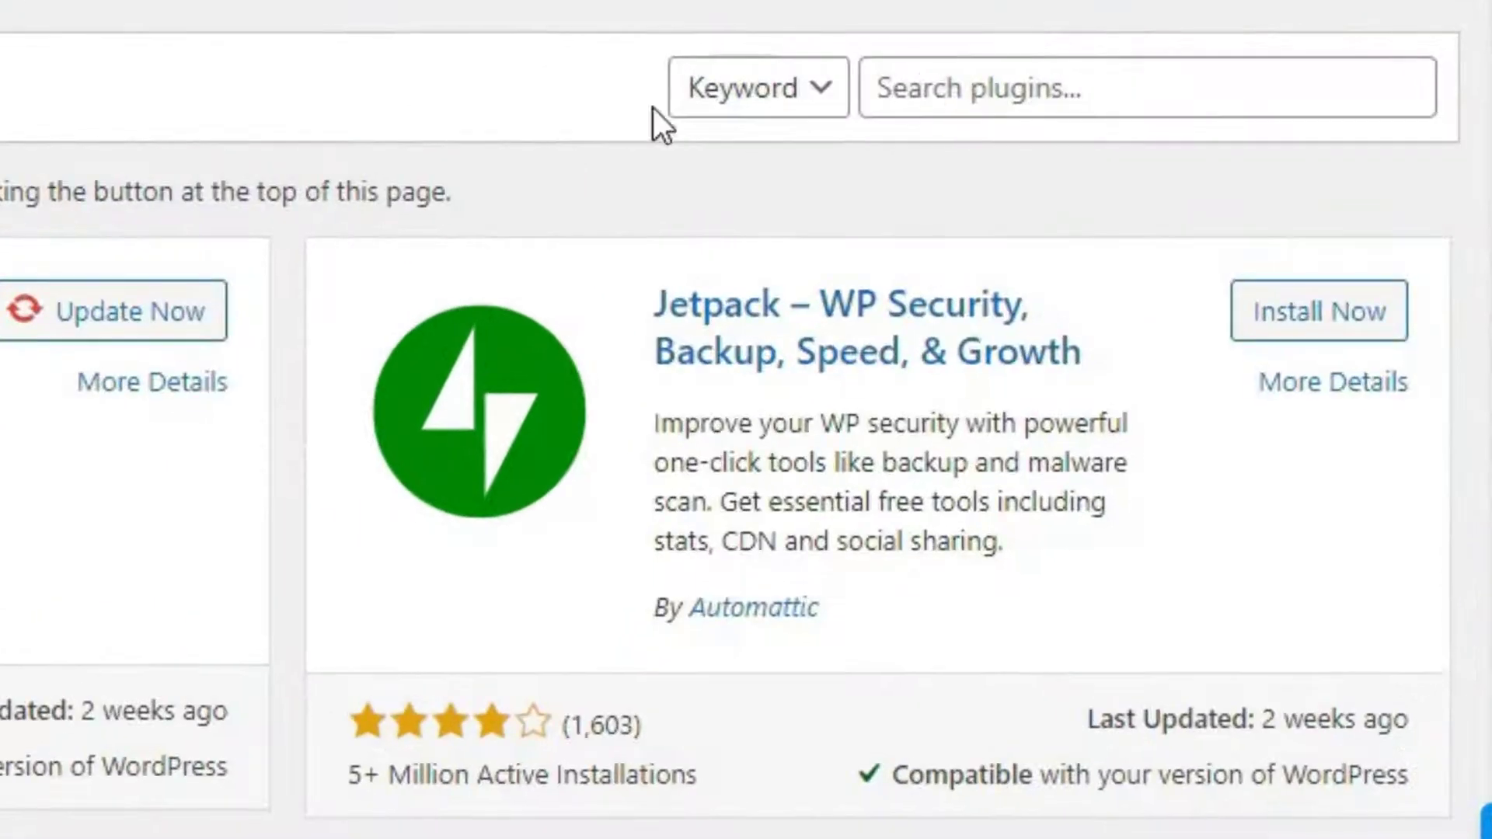
{"action": "left_click", "coordinate": [1265, 151]}
{"action": "type", "text": "dup"}
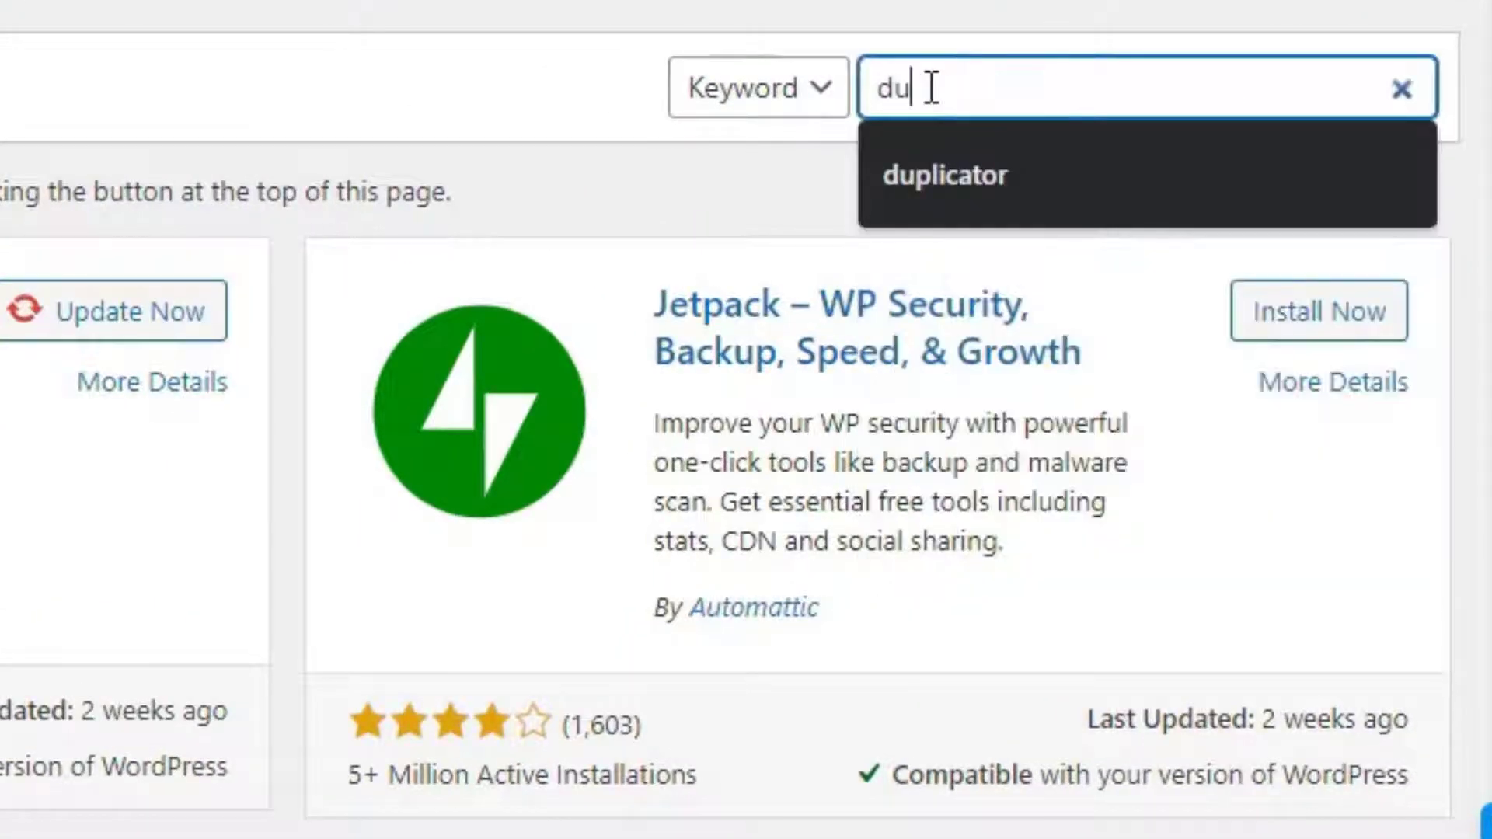
{"action": "type", "text": "licator"}
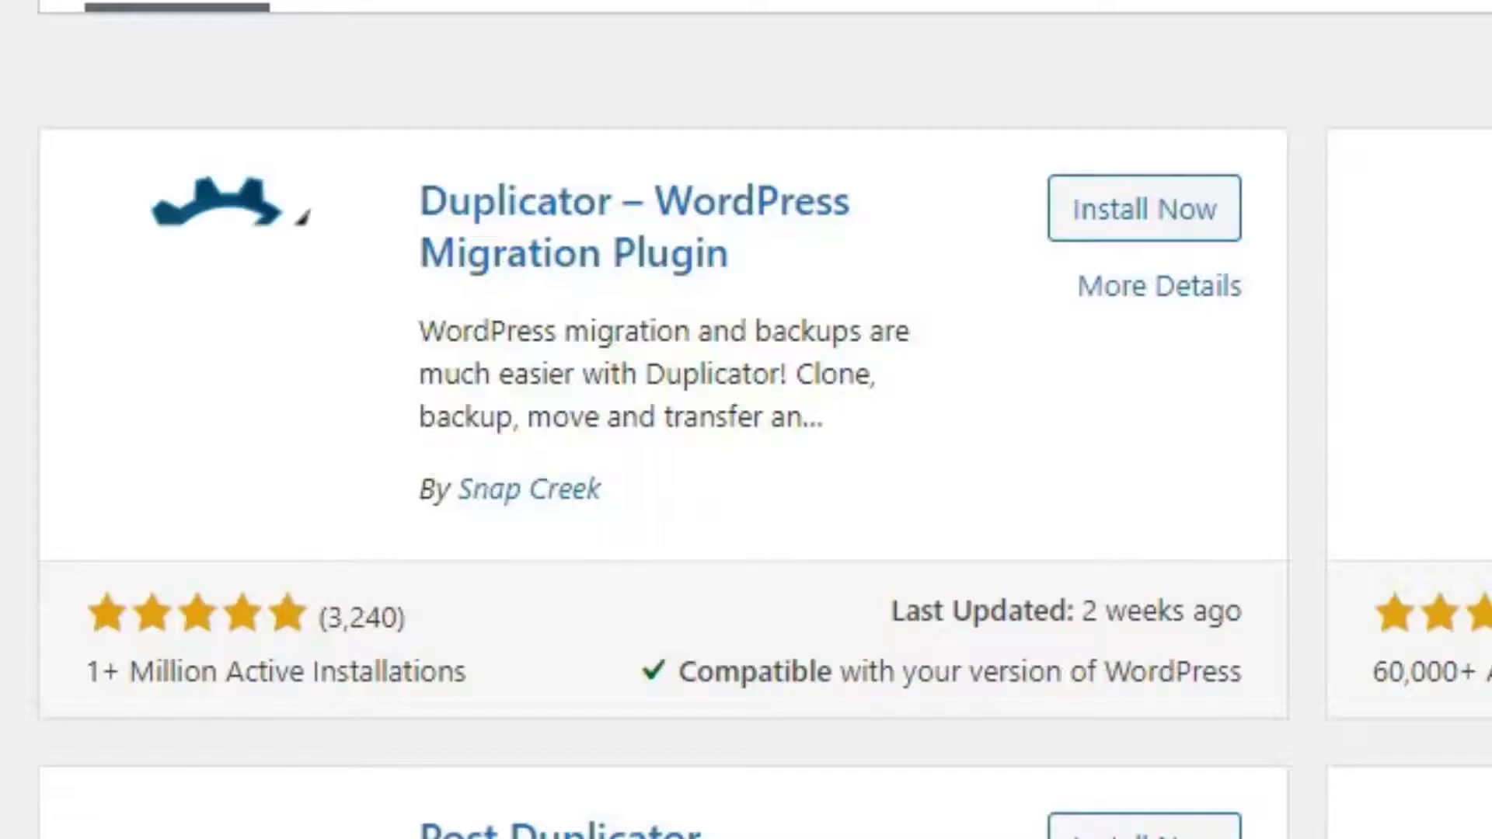
{"action": "left_click", "coordinate": [1139, 208]}
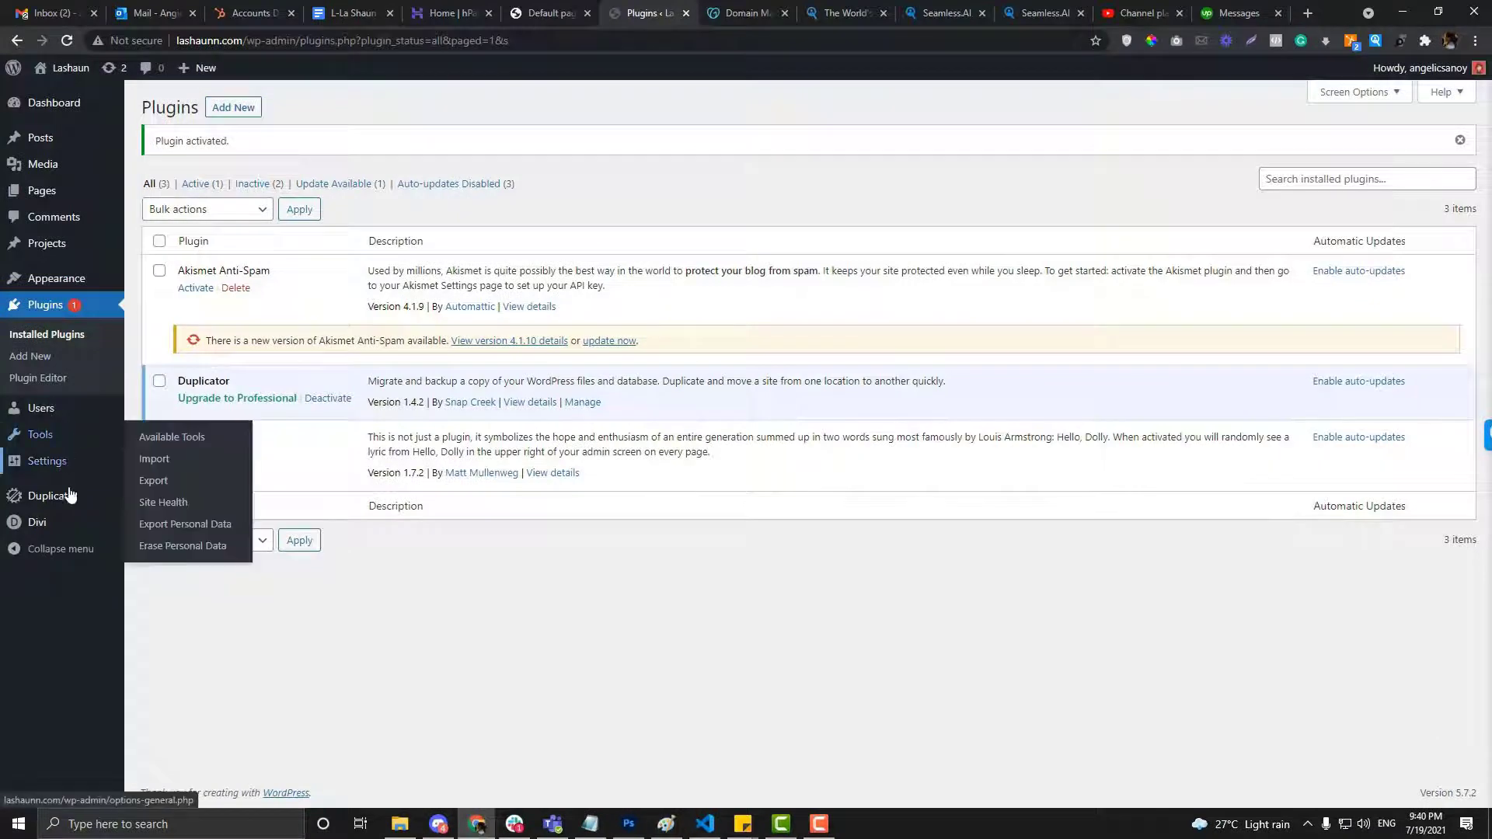
Create a Duplicator package named Backup_WordPress, running the system scan before starting its build
{"action": "mouse_move", "coordinate": [56, 501]}
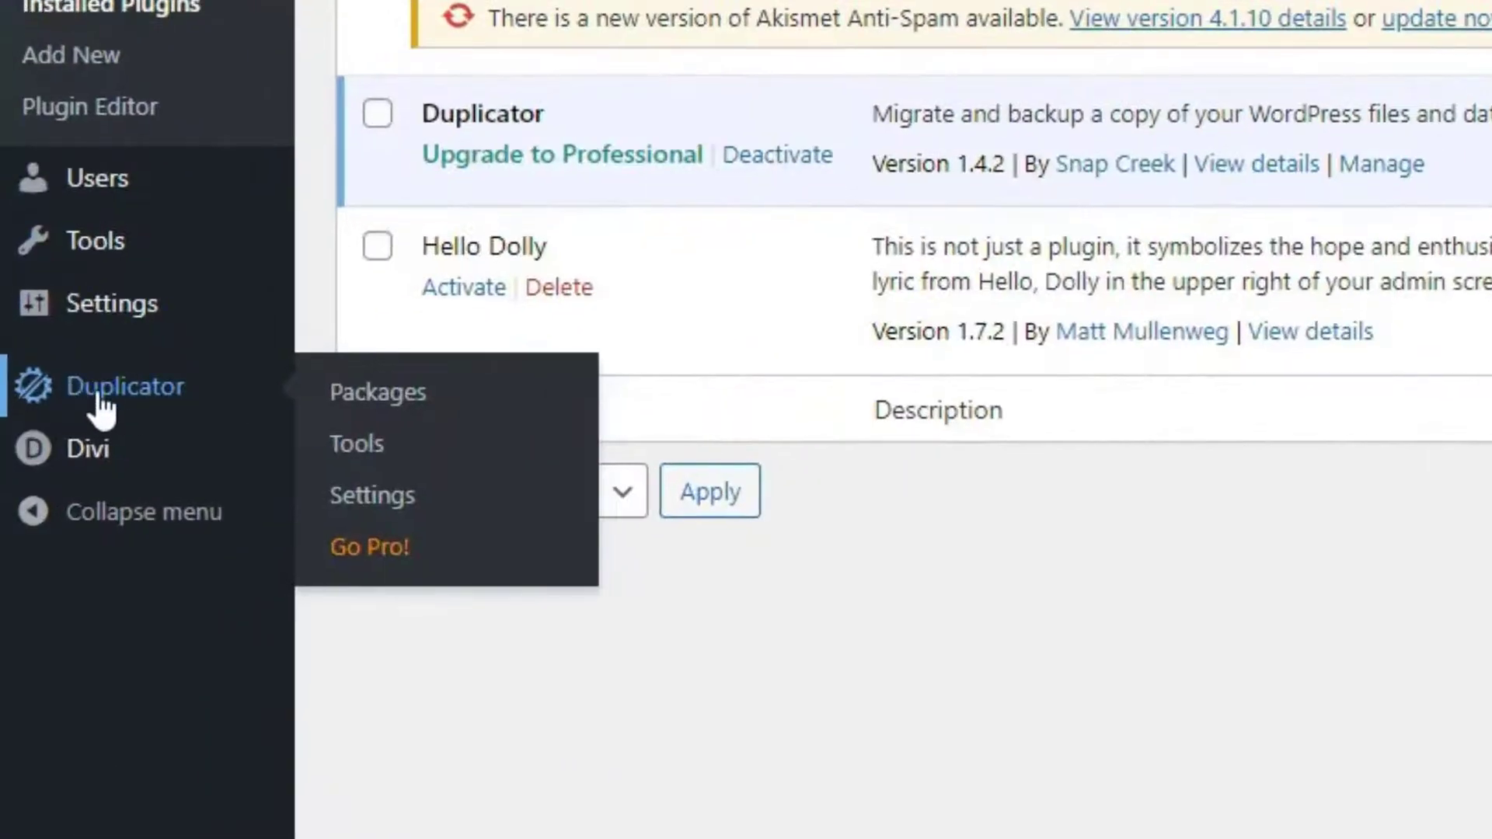
{"action": "left_click", "coordinate": [369, 395]}
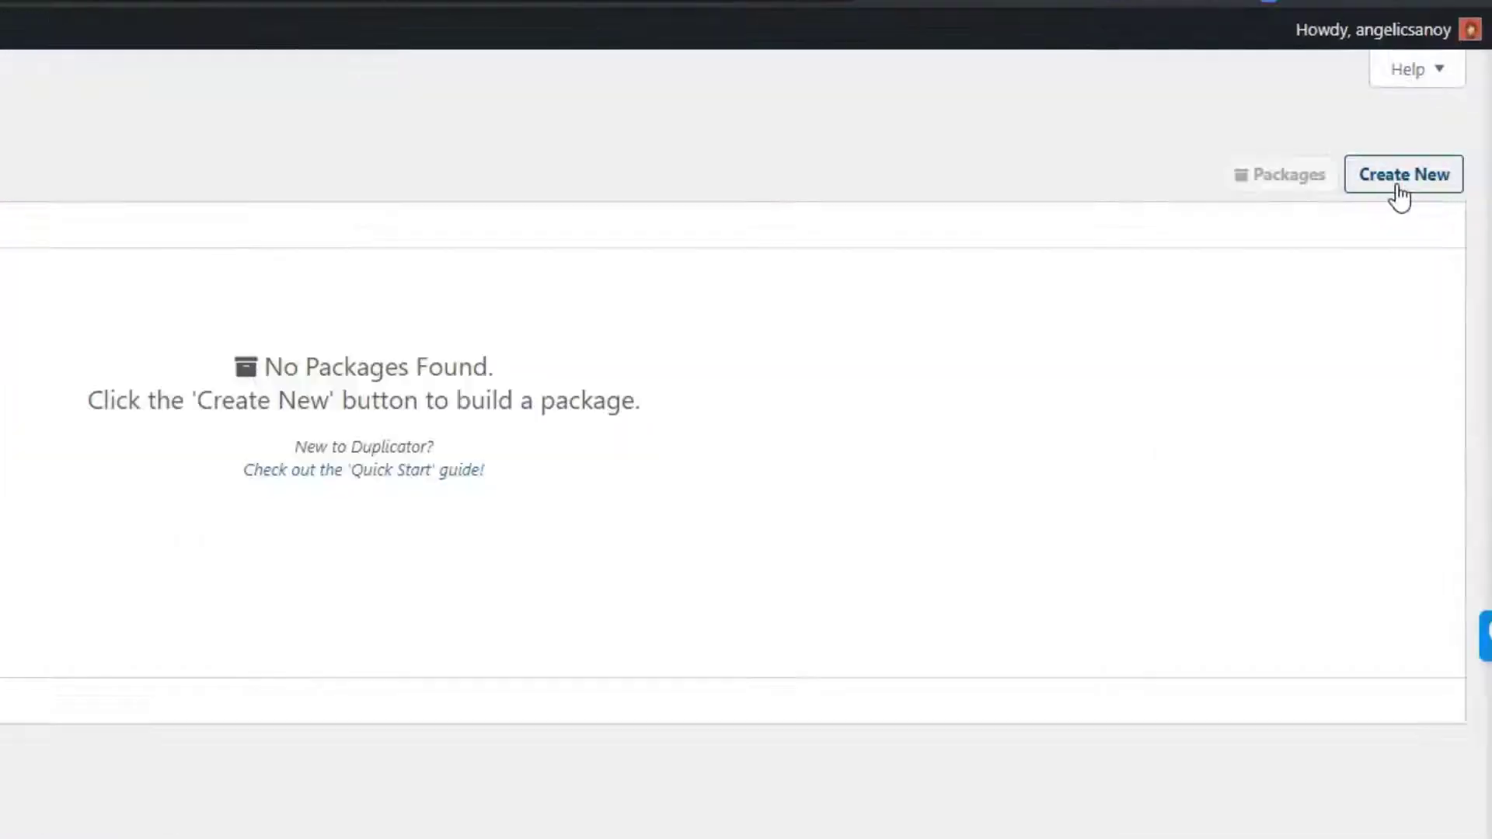
{"action": "left_click", "coordinate": [1331, 247]}
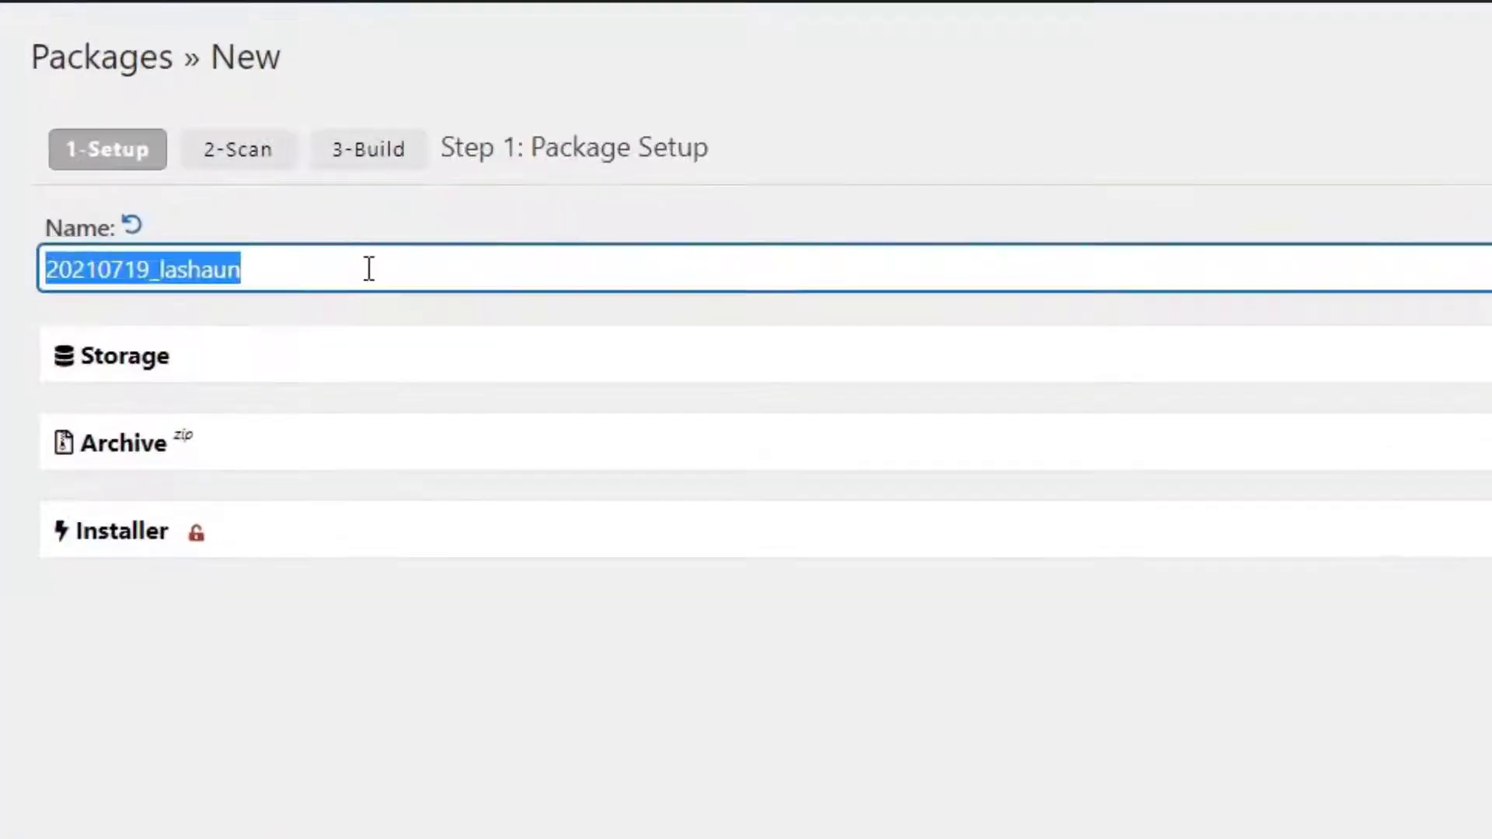
{"action": "type", "text": "Backup_"}
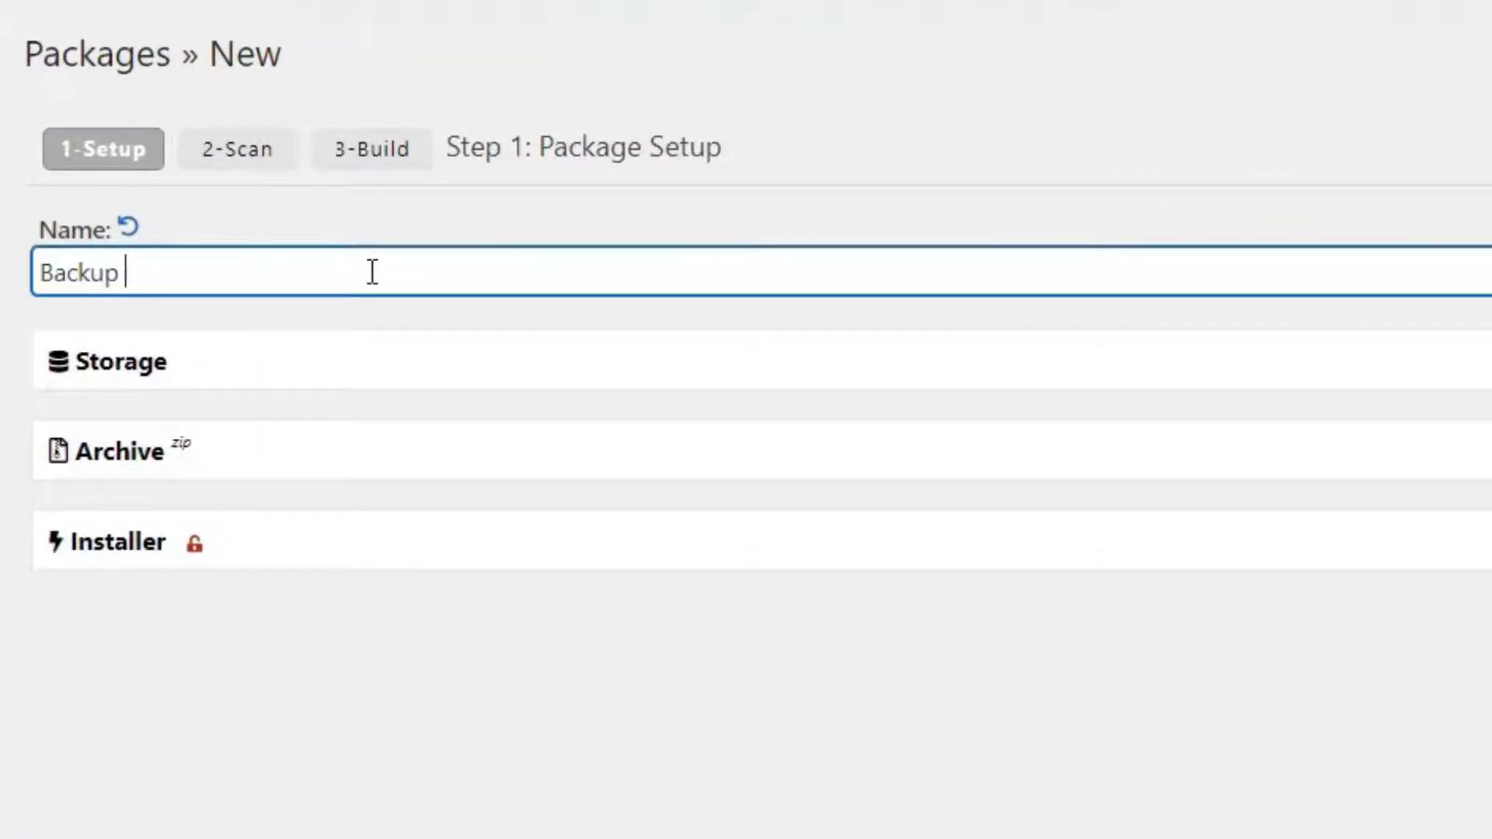
{"action": "type", "text": "WordPress"}
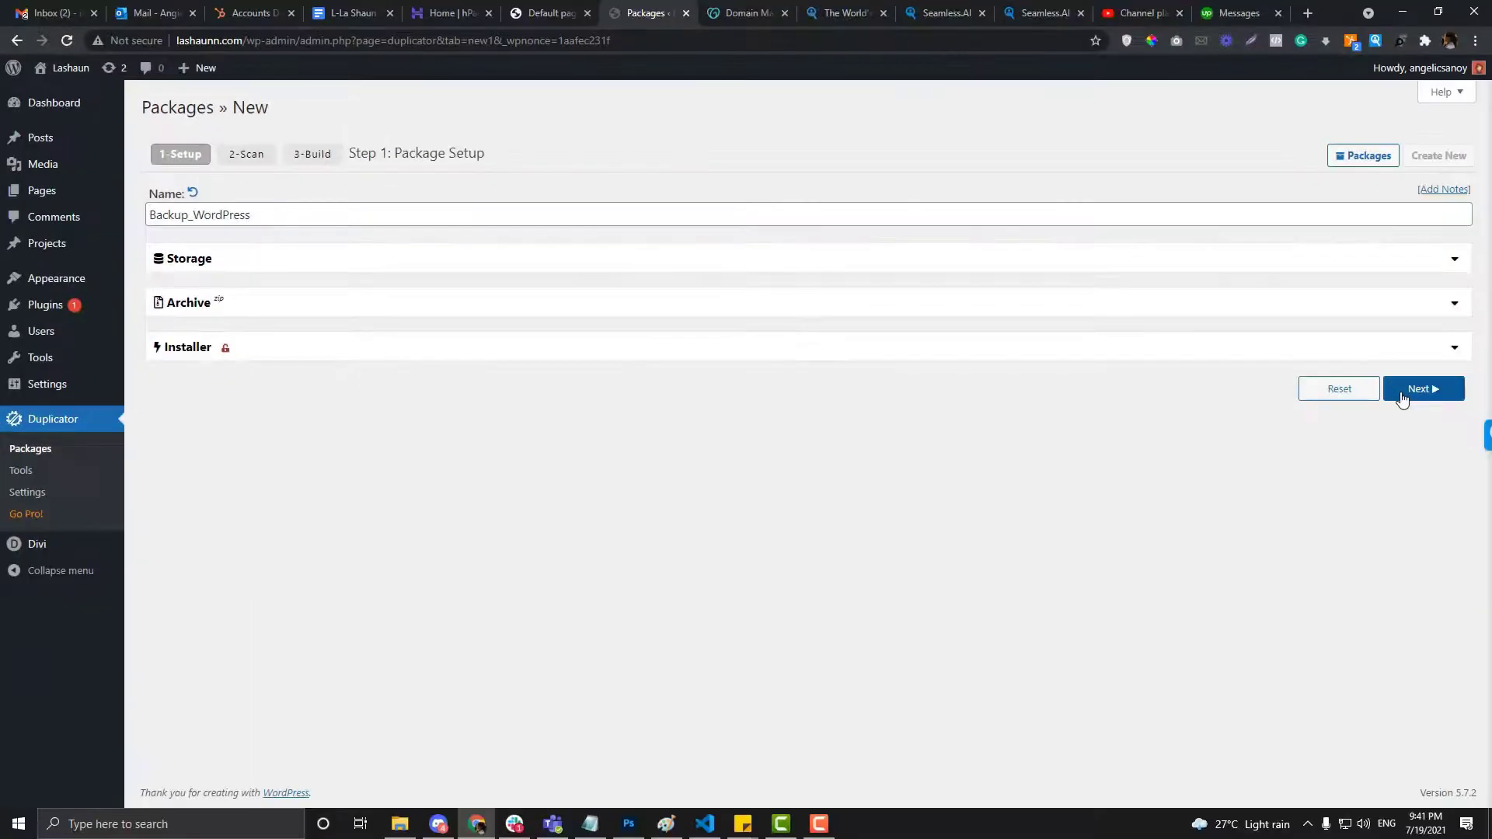
{"action": "left_click", "coordinate": [1403, 396]}
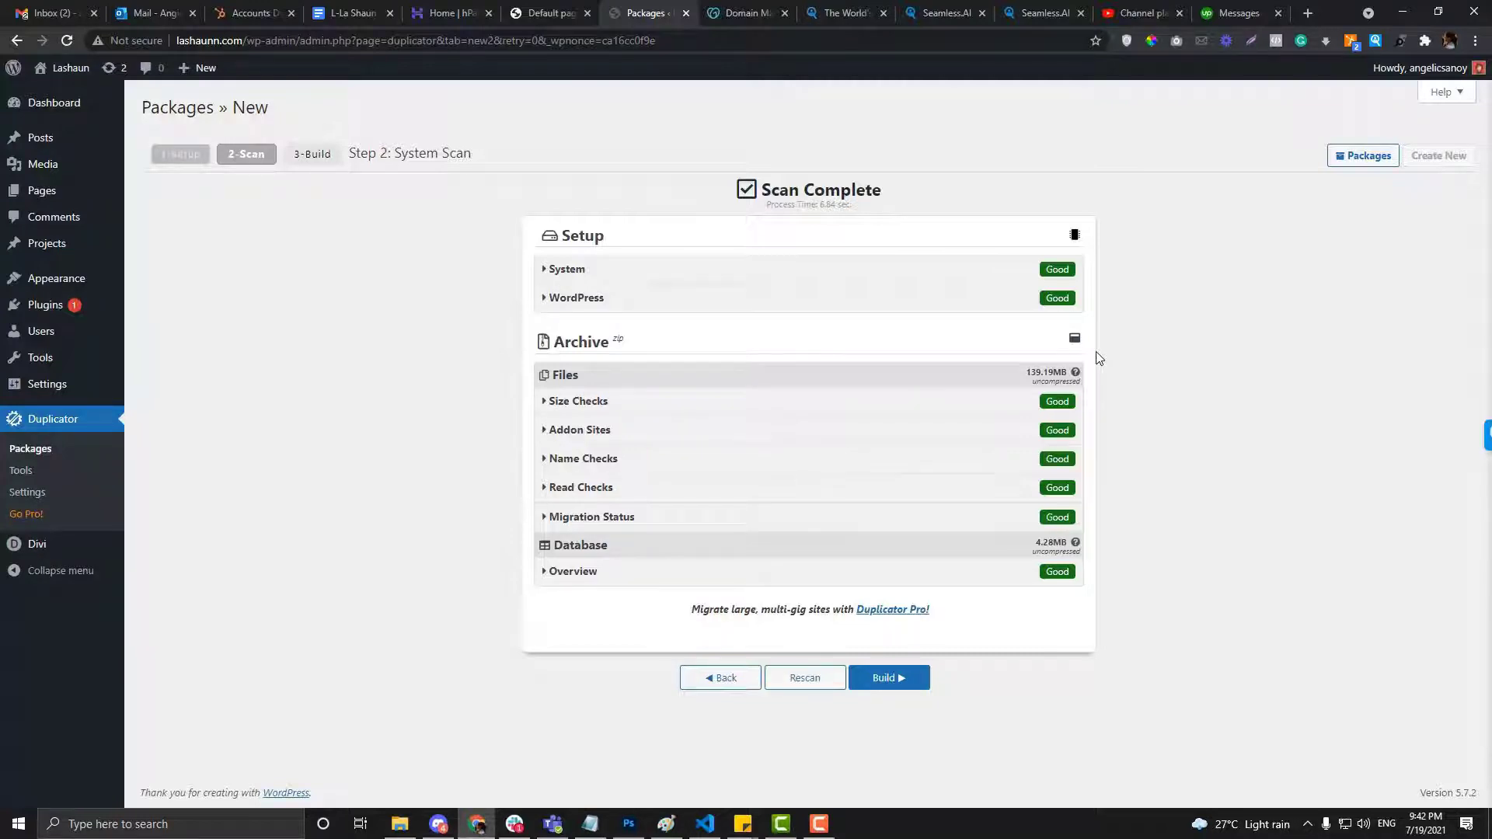
{"action": "left_click", "coordinate": [889, 677]}
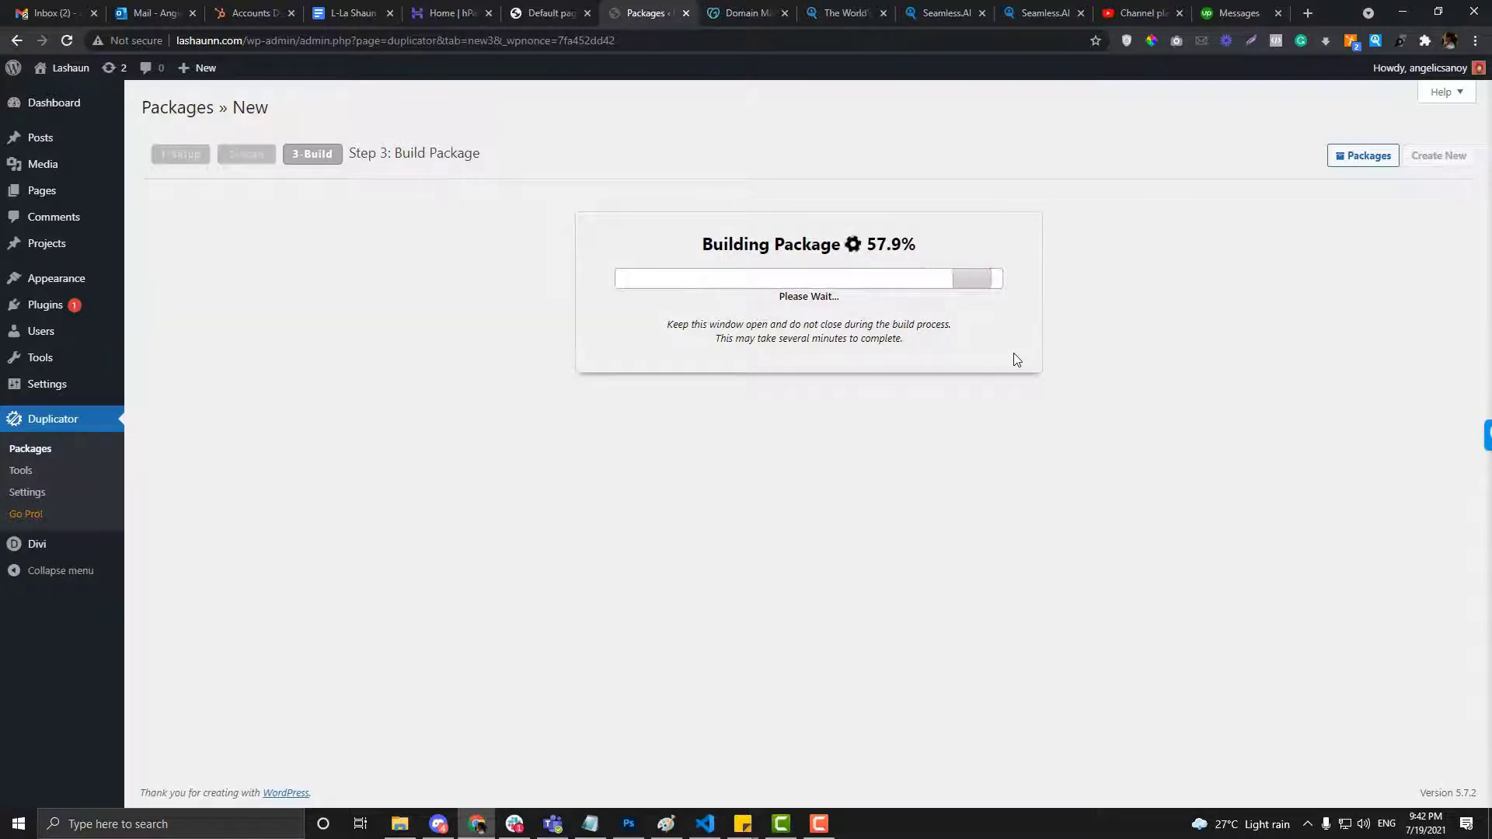
Open the hosting account page for dreamcultivator.com in the Hostinger panel
{"action": "left_click", "coordinate": [467, 7]}
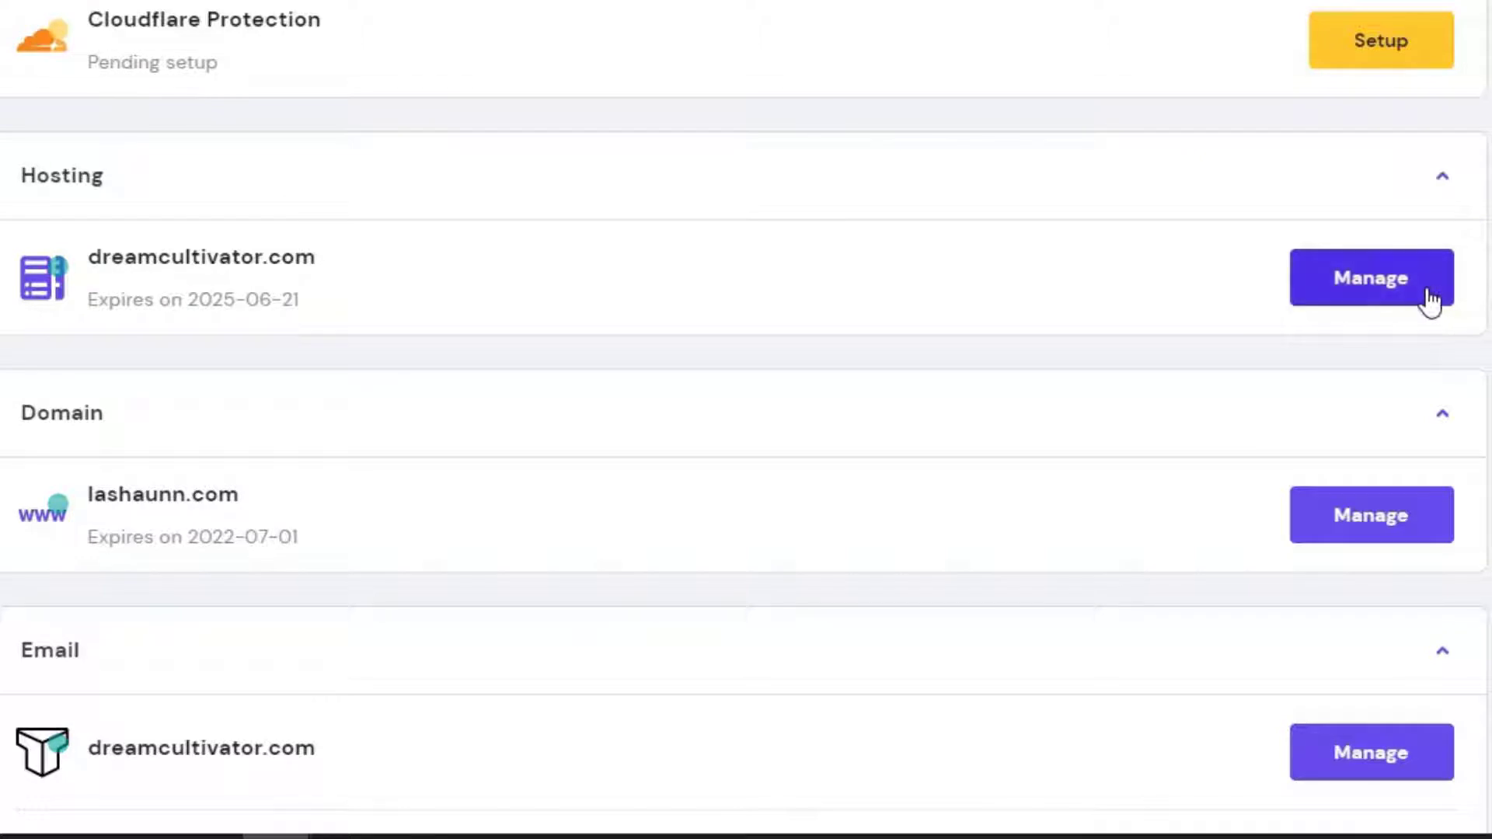
{"action": "scroll", "coordinate": [632, 280], "scroll_direction": "down", "scroll_amount": 1}
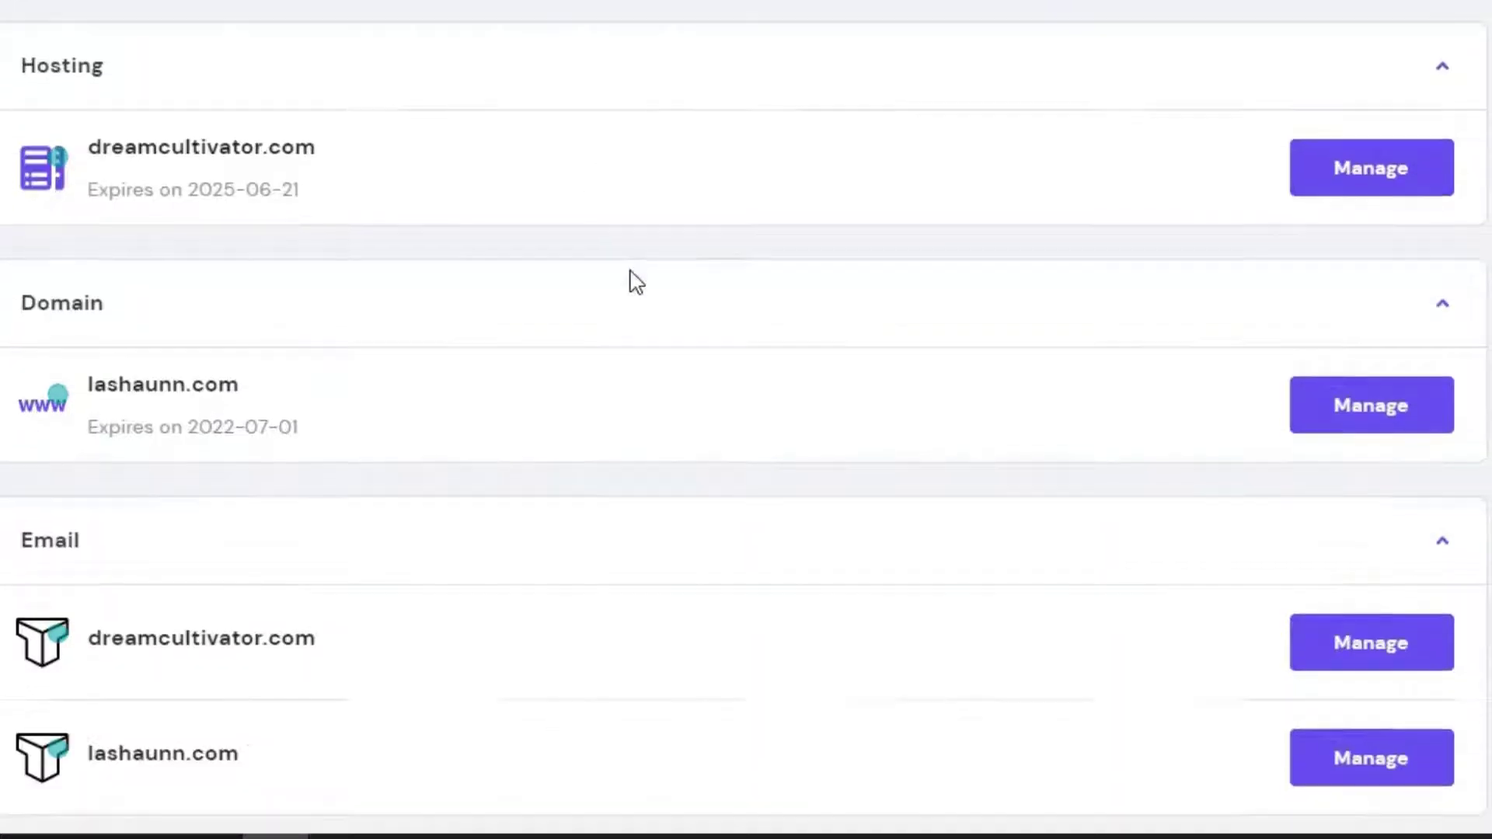
{"action": "scroll", "coordinate": [643, 245], "scroll_direction": "up", "scroll_amount": 2}
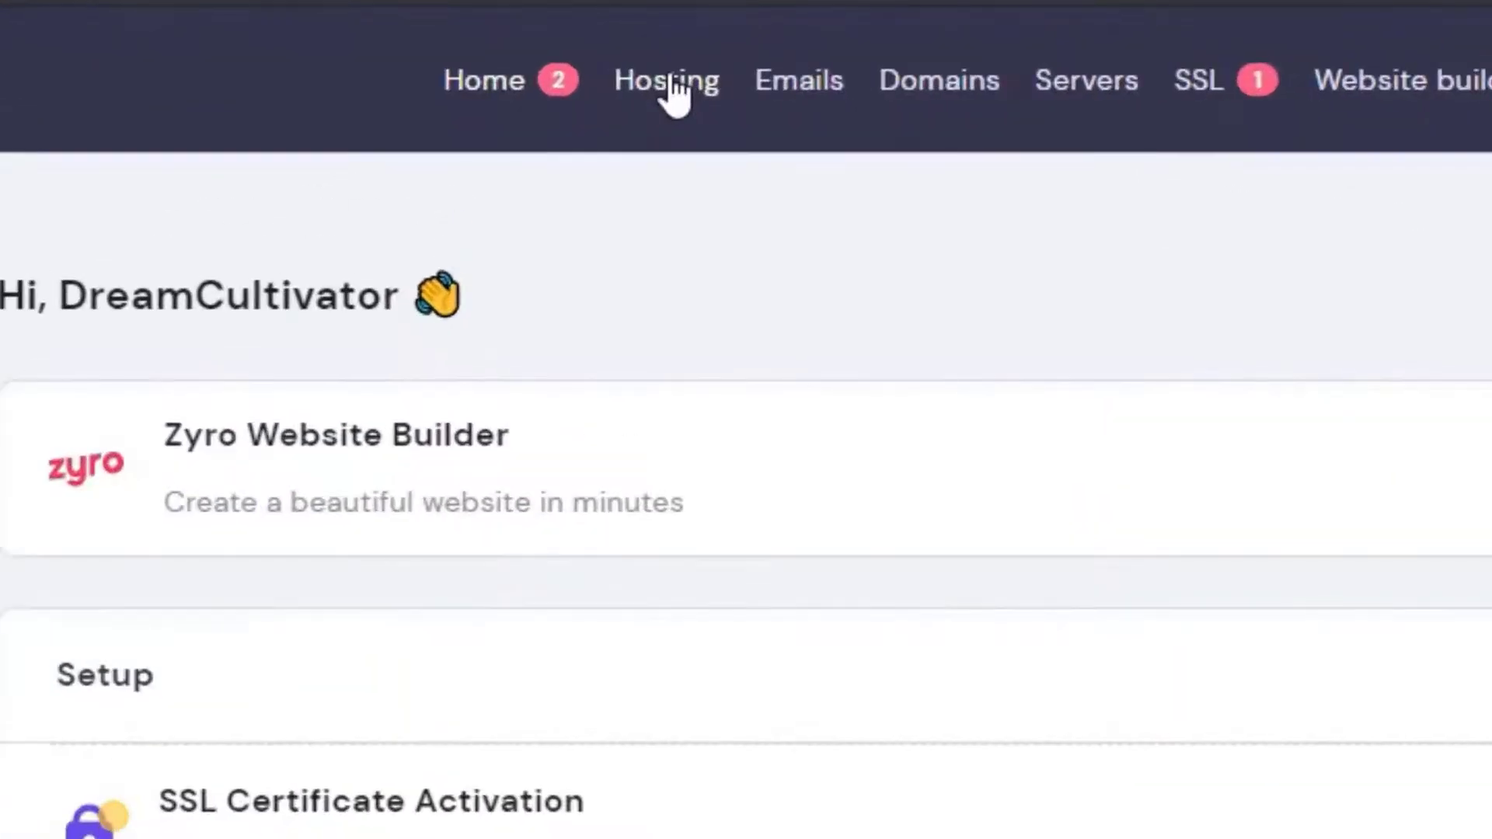
{"action": "left_click", "coordinate": [555, 83]}
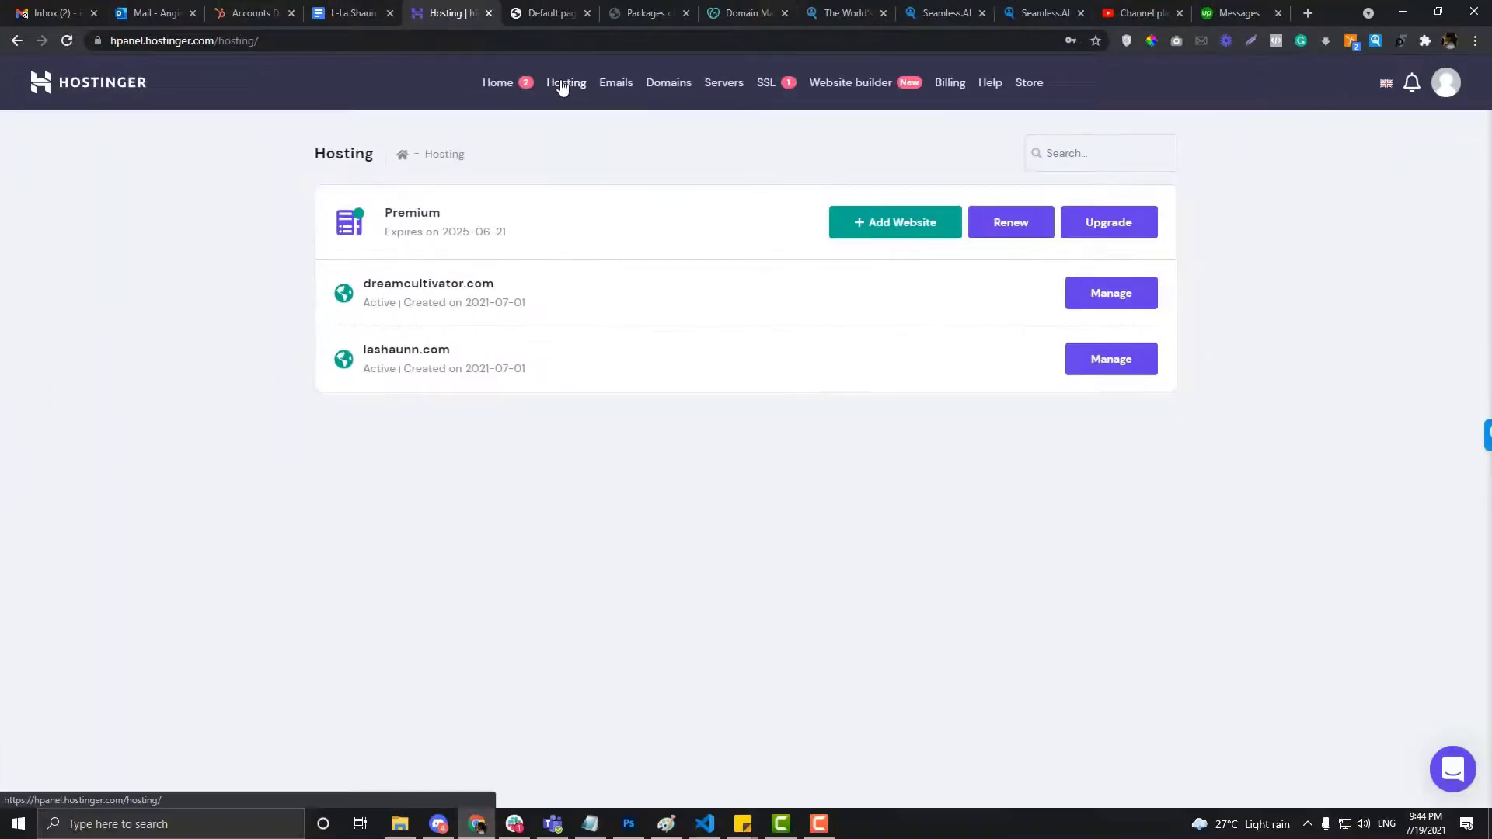
{"action": "left_click", "coordinate": [505, 295]}
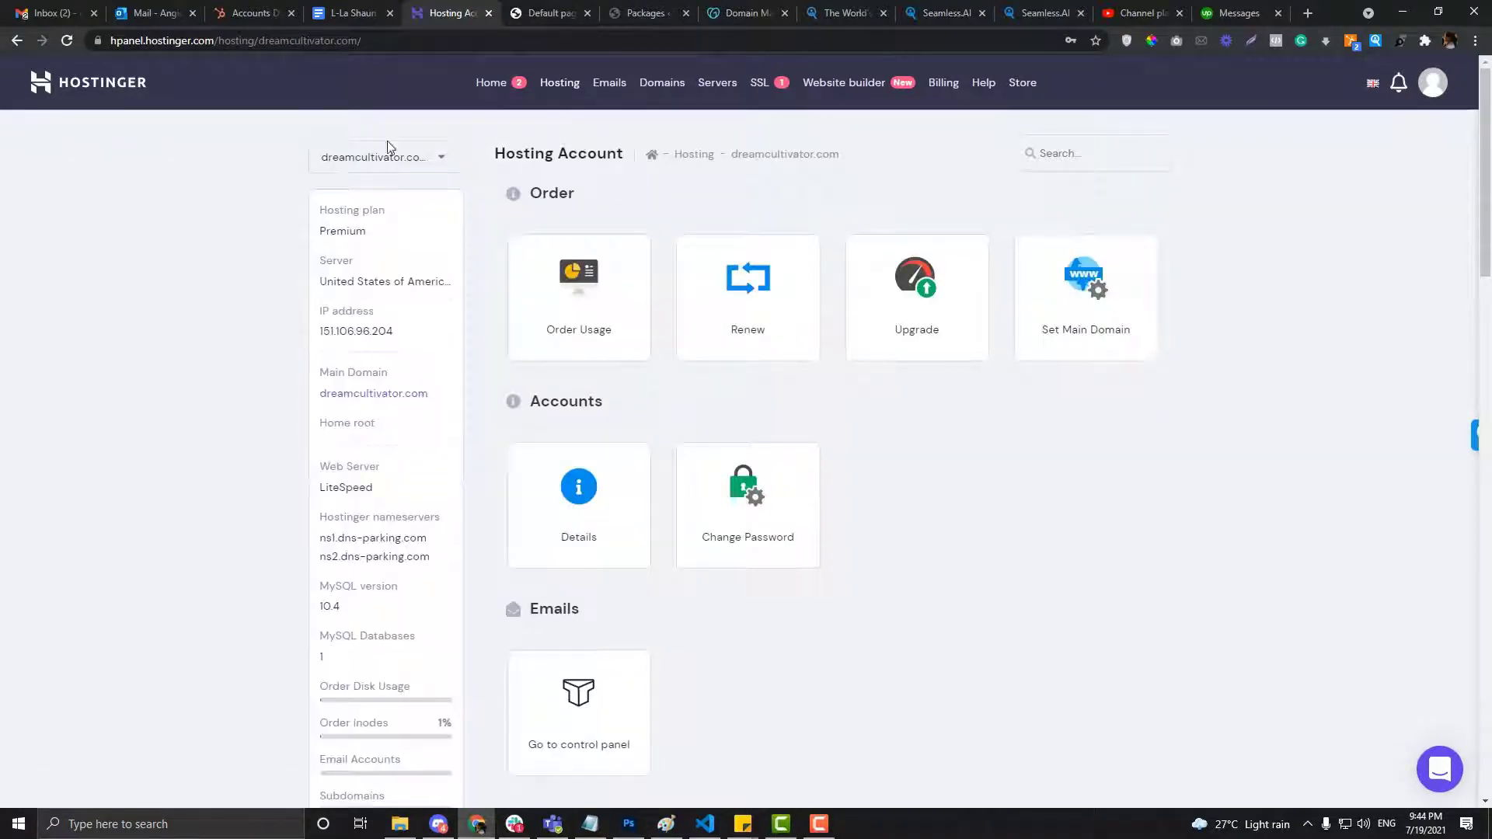
Check the progress of the package build and reload the dreamcultivator.com page
{"action": "left_click", "coordinate": [544, 12]}
{"action": "left_click", "coordinate": [656, 12]}
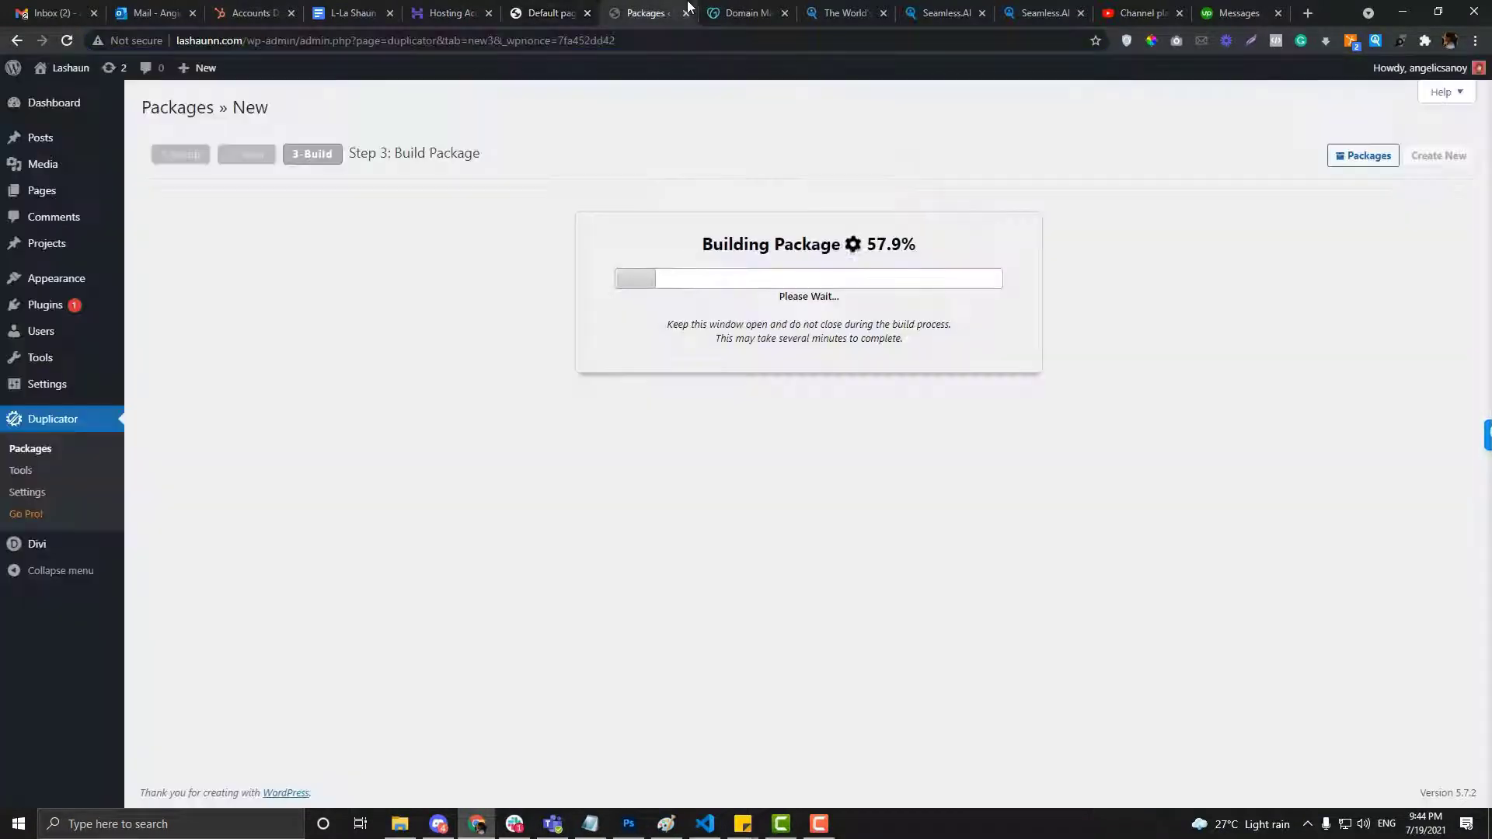
{"action": "left_click", "coordinate": [538, 6]}
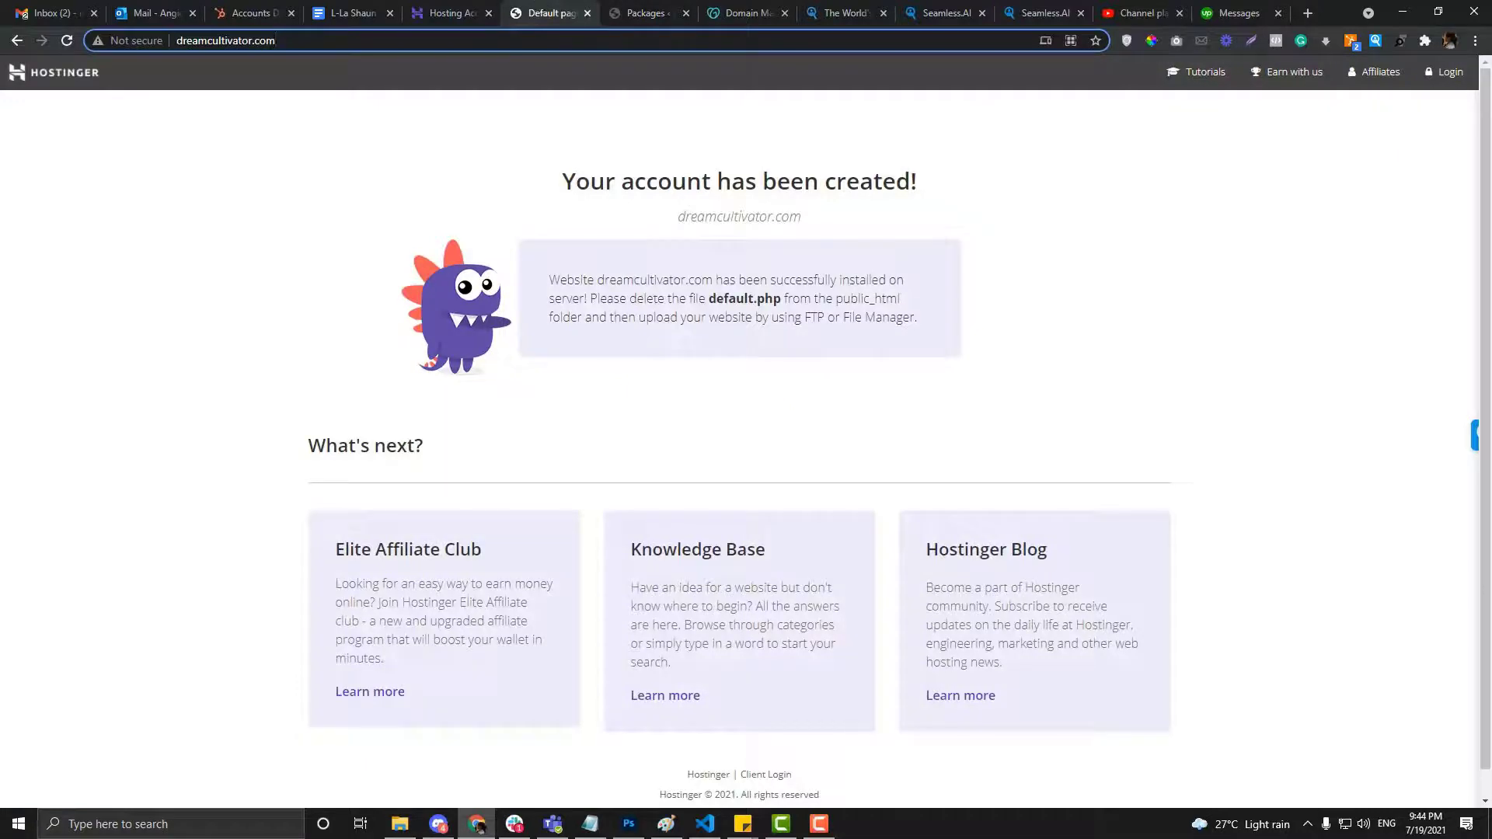
{"action": "key", "text": "Return"}
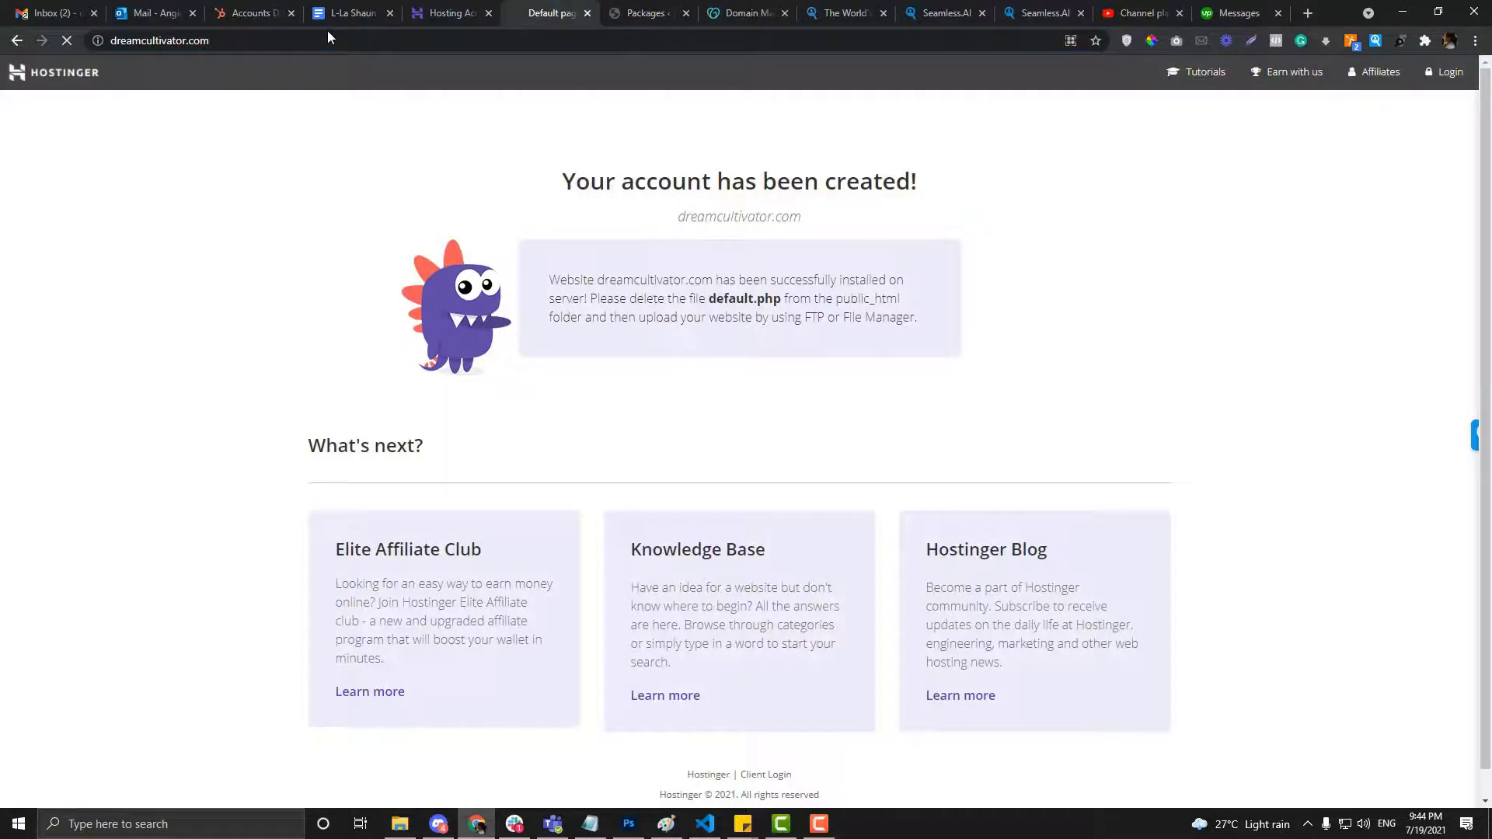
Check that dreamcultivator.com is the chosen website in the Hostinger panel, and open its File Manager
{"action": "left_click", "coordinate": [440, 12]}
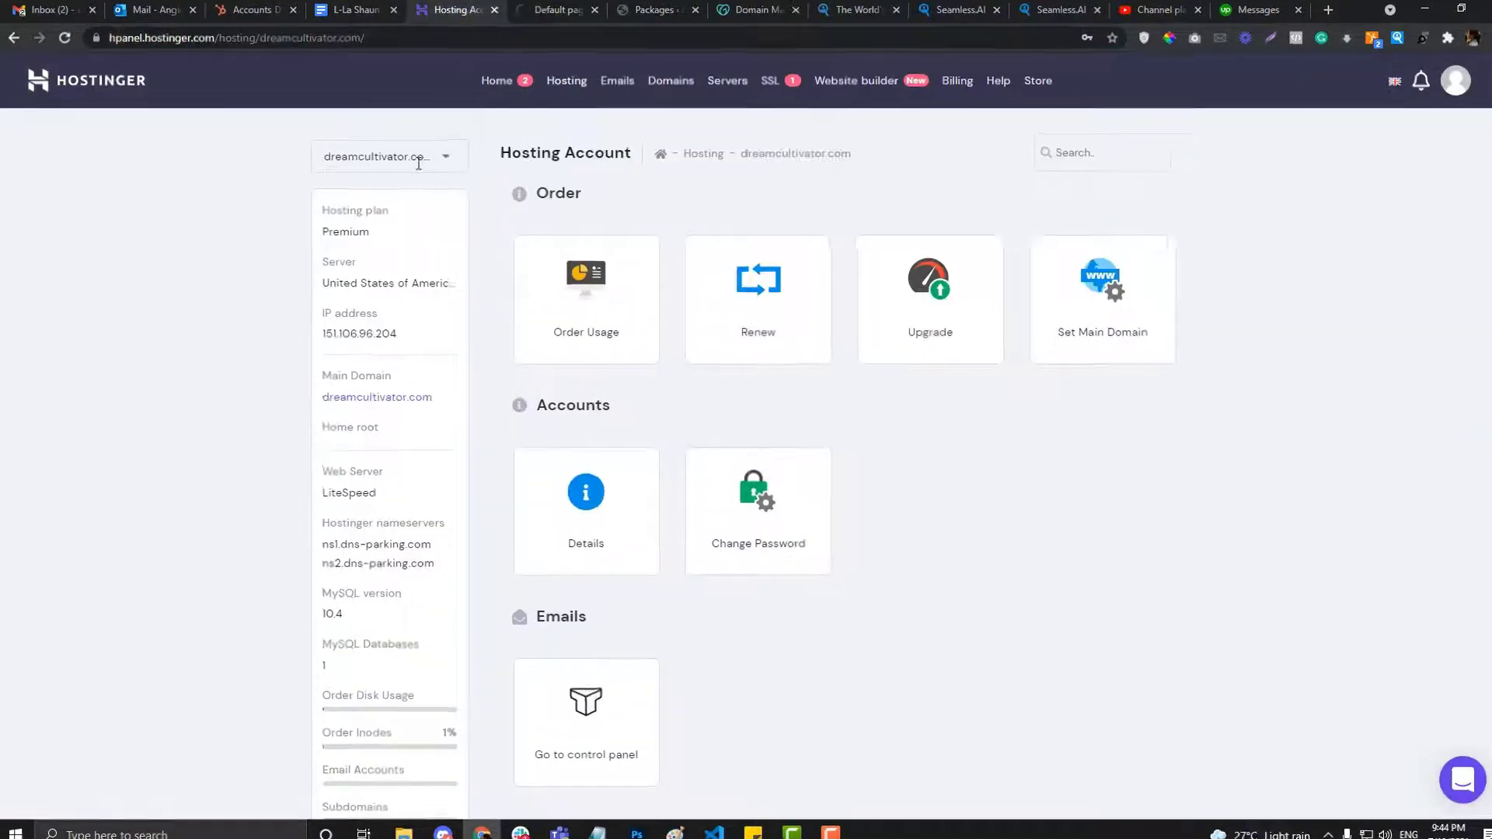
{"action": "left_click", "coordinate": [406, 159]}
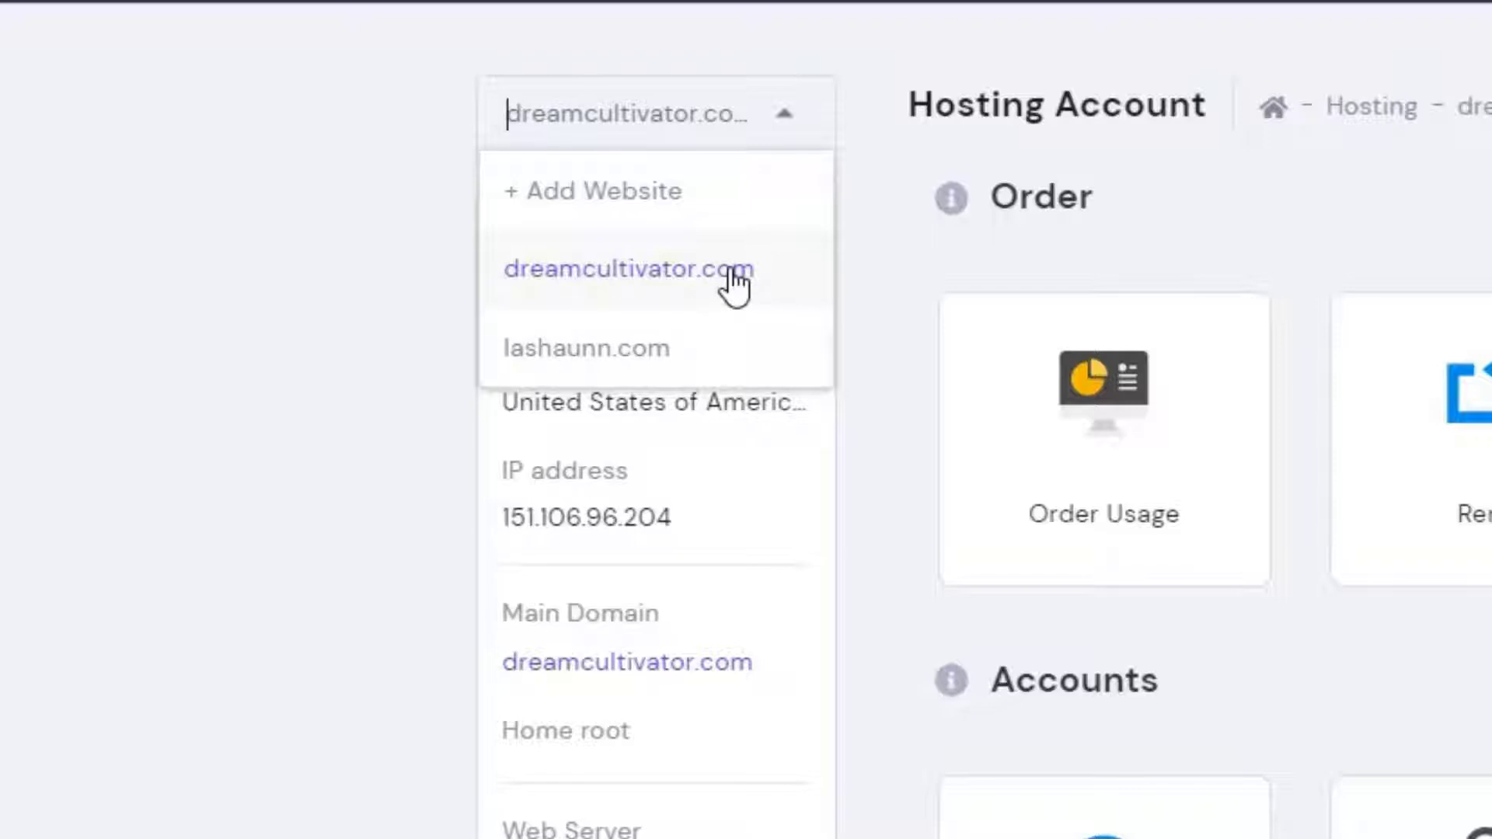
{"action": "left_click", "coordinate": [879, 263]}
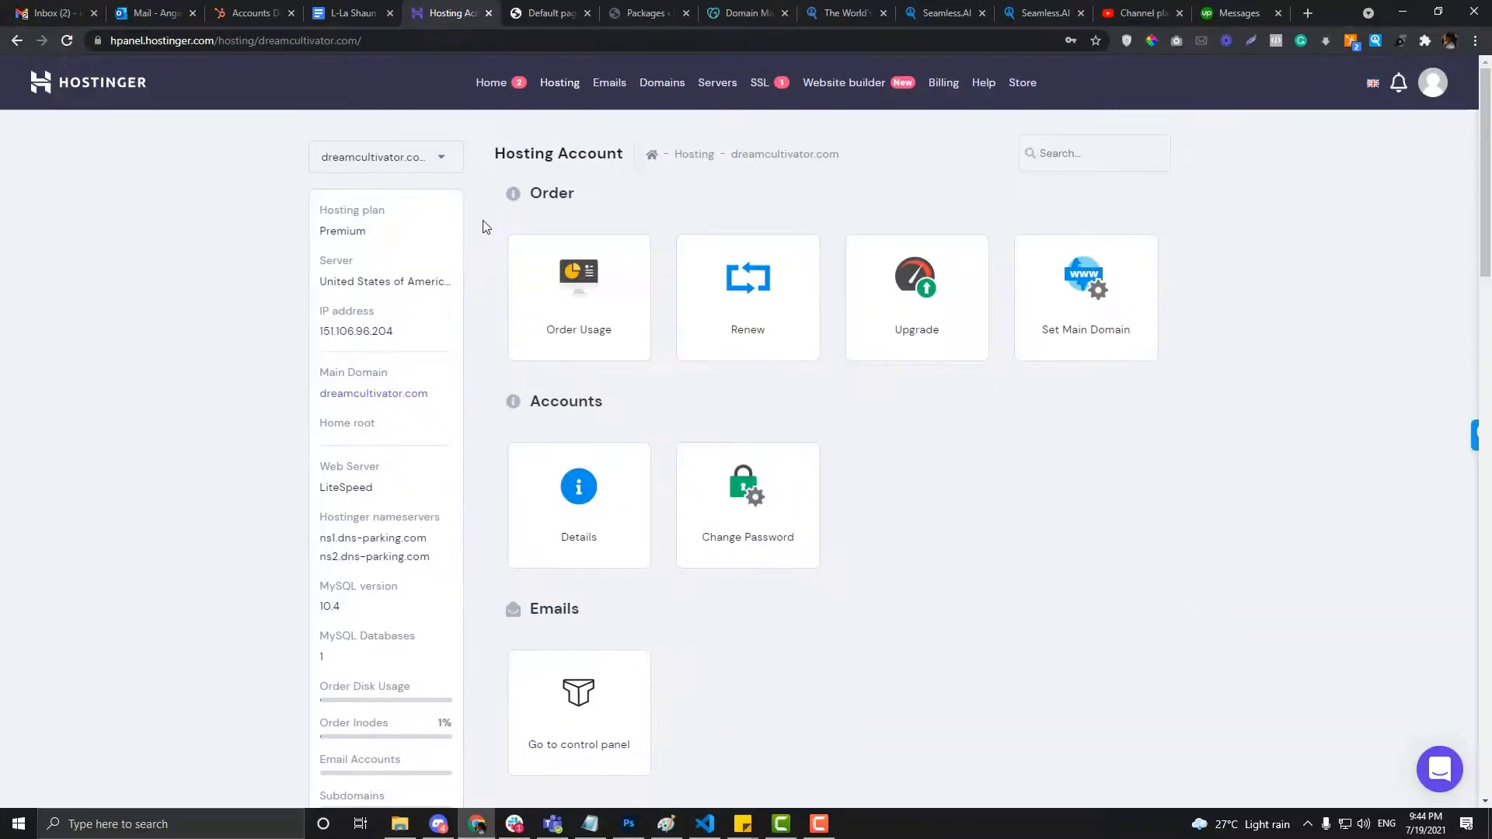
{"action": "scroll", "coordinate": [483, 222], "scroll_direction": "down", "scroll_amount": 15}
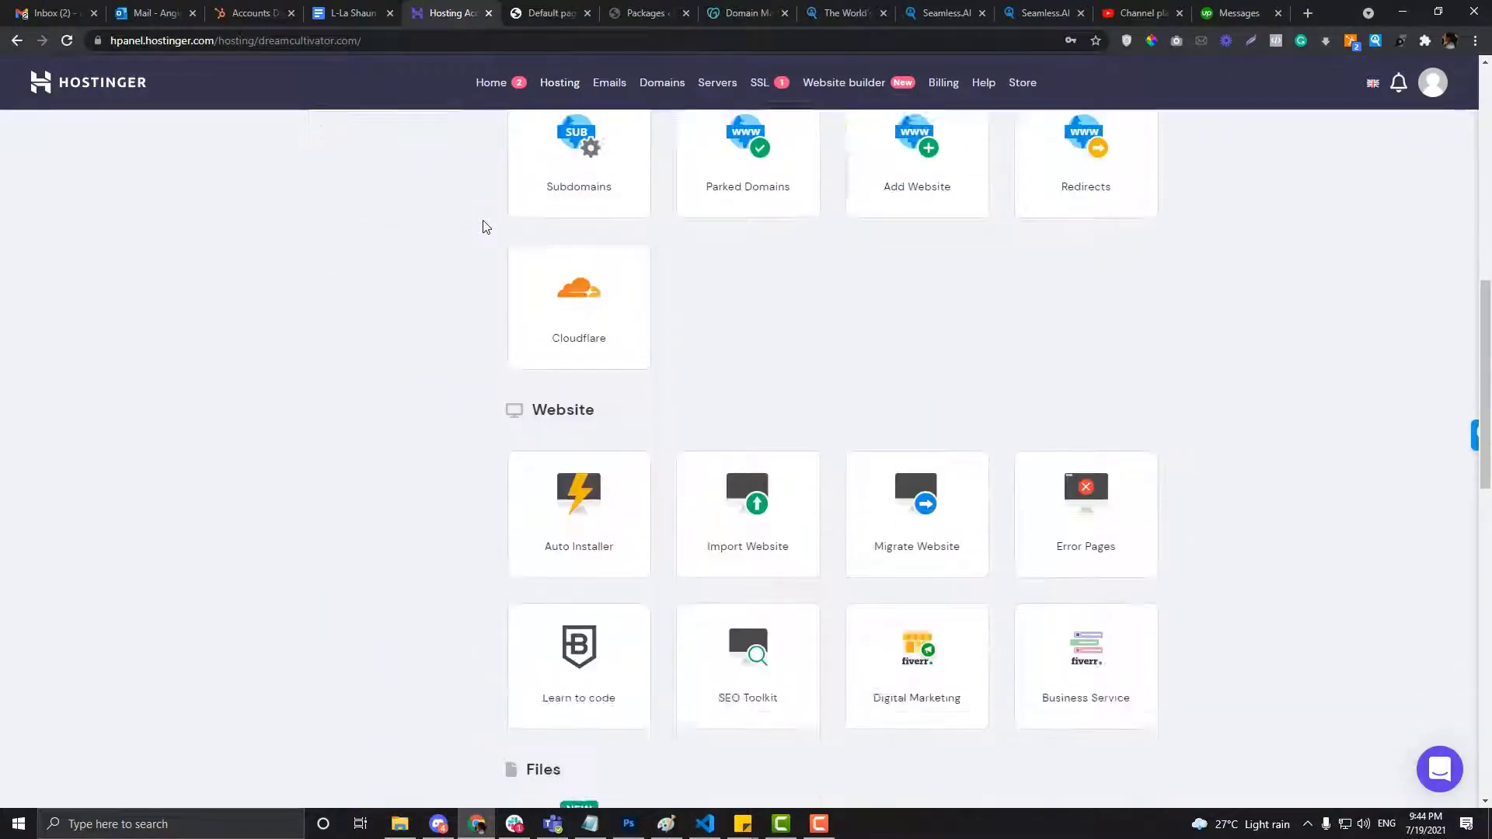
{"action": "scroll", "coordinate": [483, 226], "scroll_direction": "down", "scroll_amount": 8}
{"action": "scroll", "coordinate": [579, 373], "scroll_direction": "up", "scroll_amount": 5}
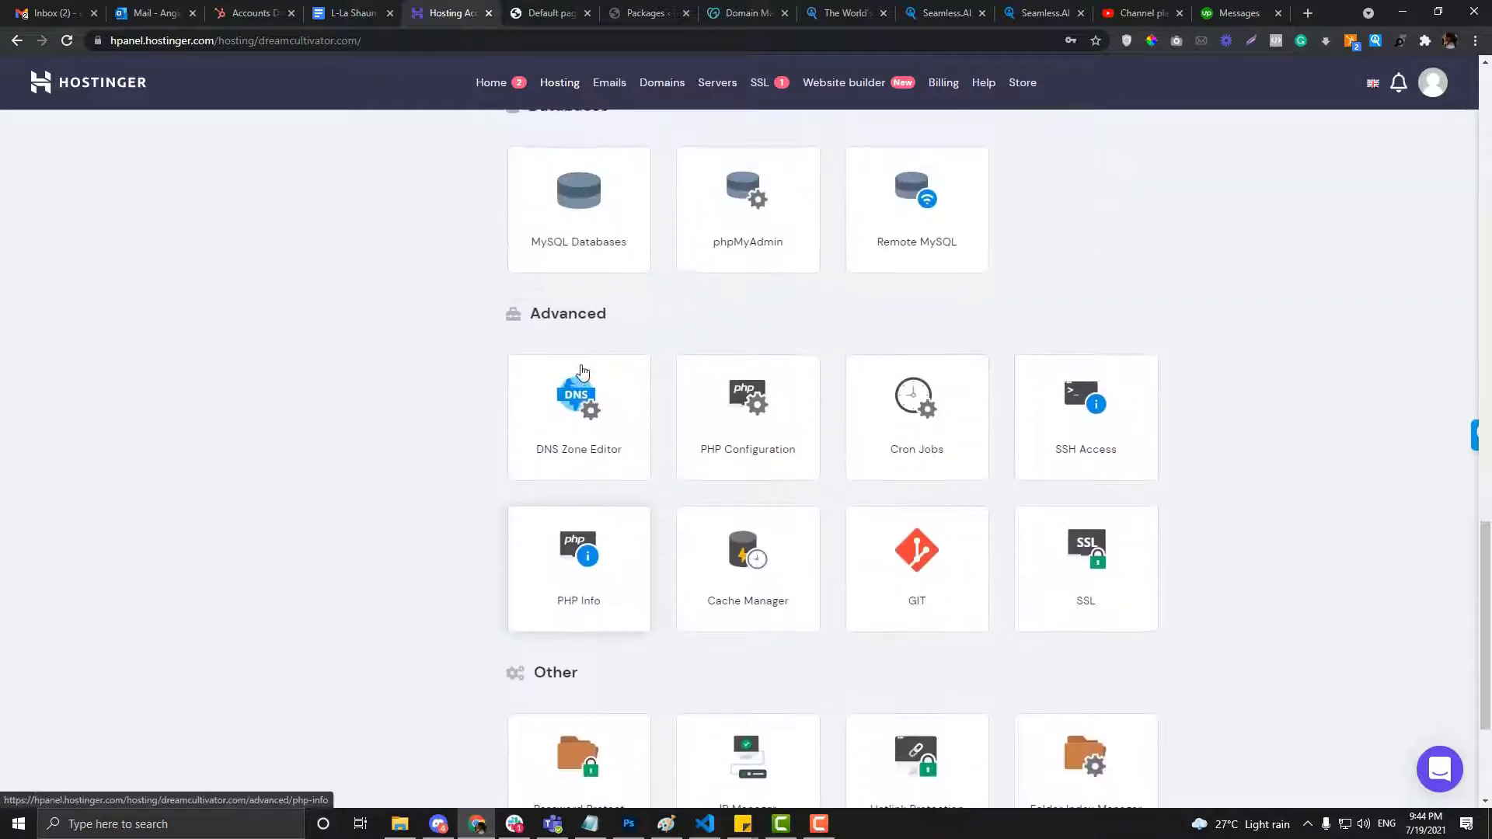
{"action": "scroll", "coordinate": [583, 372], "scroll_direction": "up", "scroll_amount": 2}
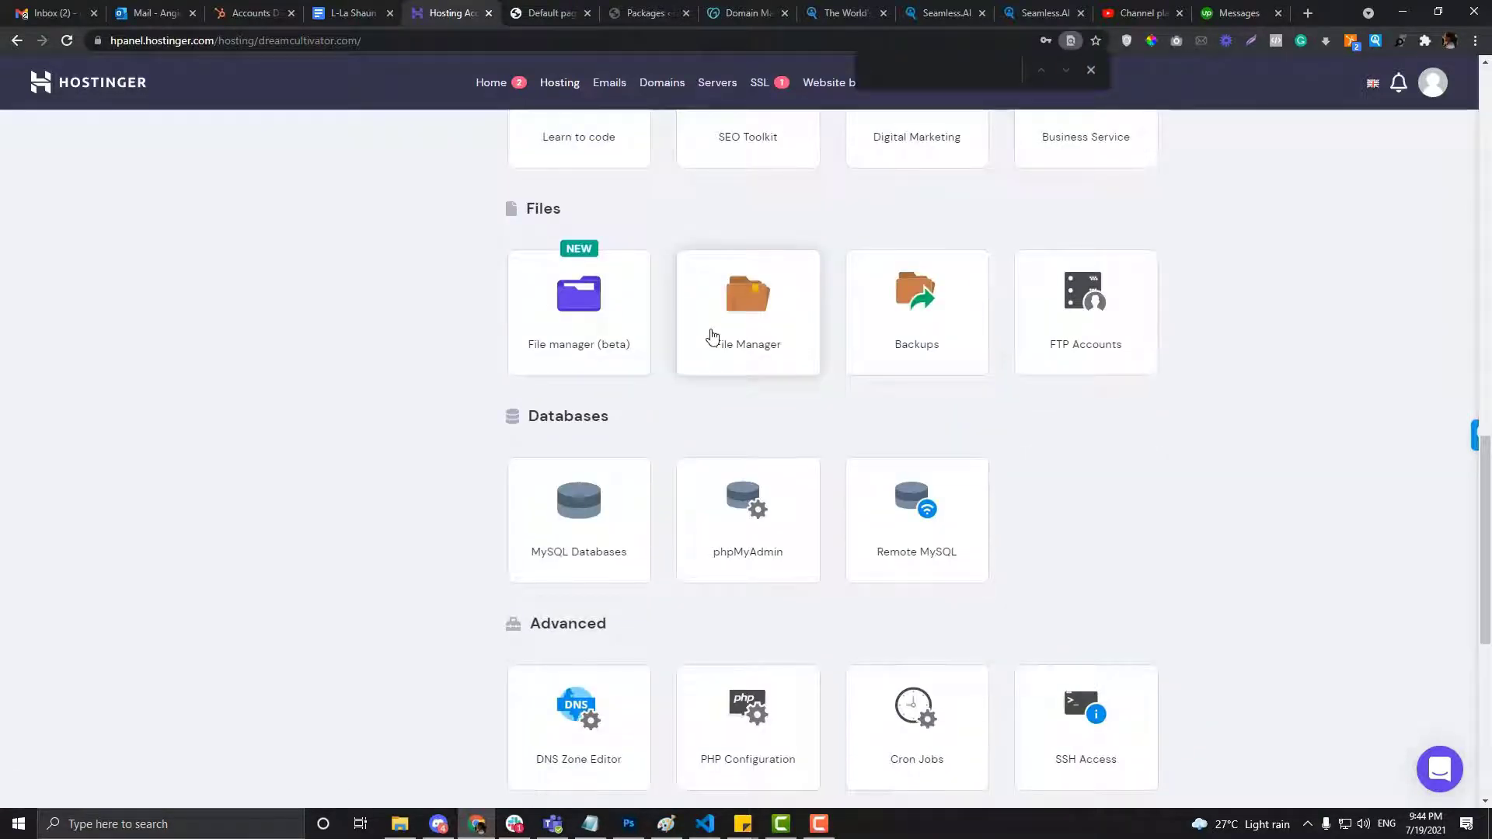
{"action": "left_click", "coordinate": [711, 334]}
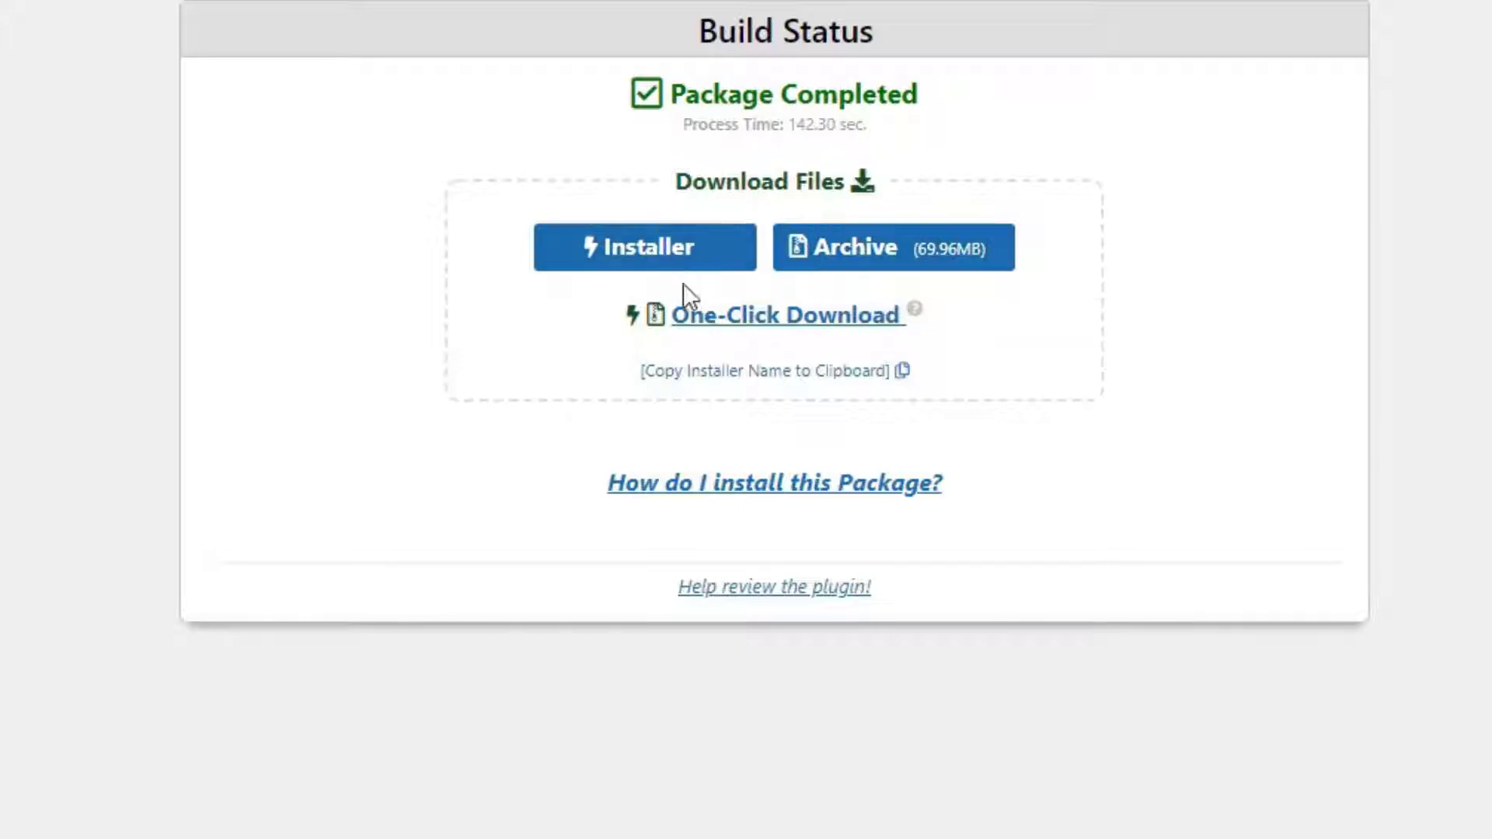
Start the One-Click Download of the package, allow multiple downloads, and create a Desktop folder named lashaun as the save location
{"action": "left_click", "coordinate": [728, 319]}
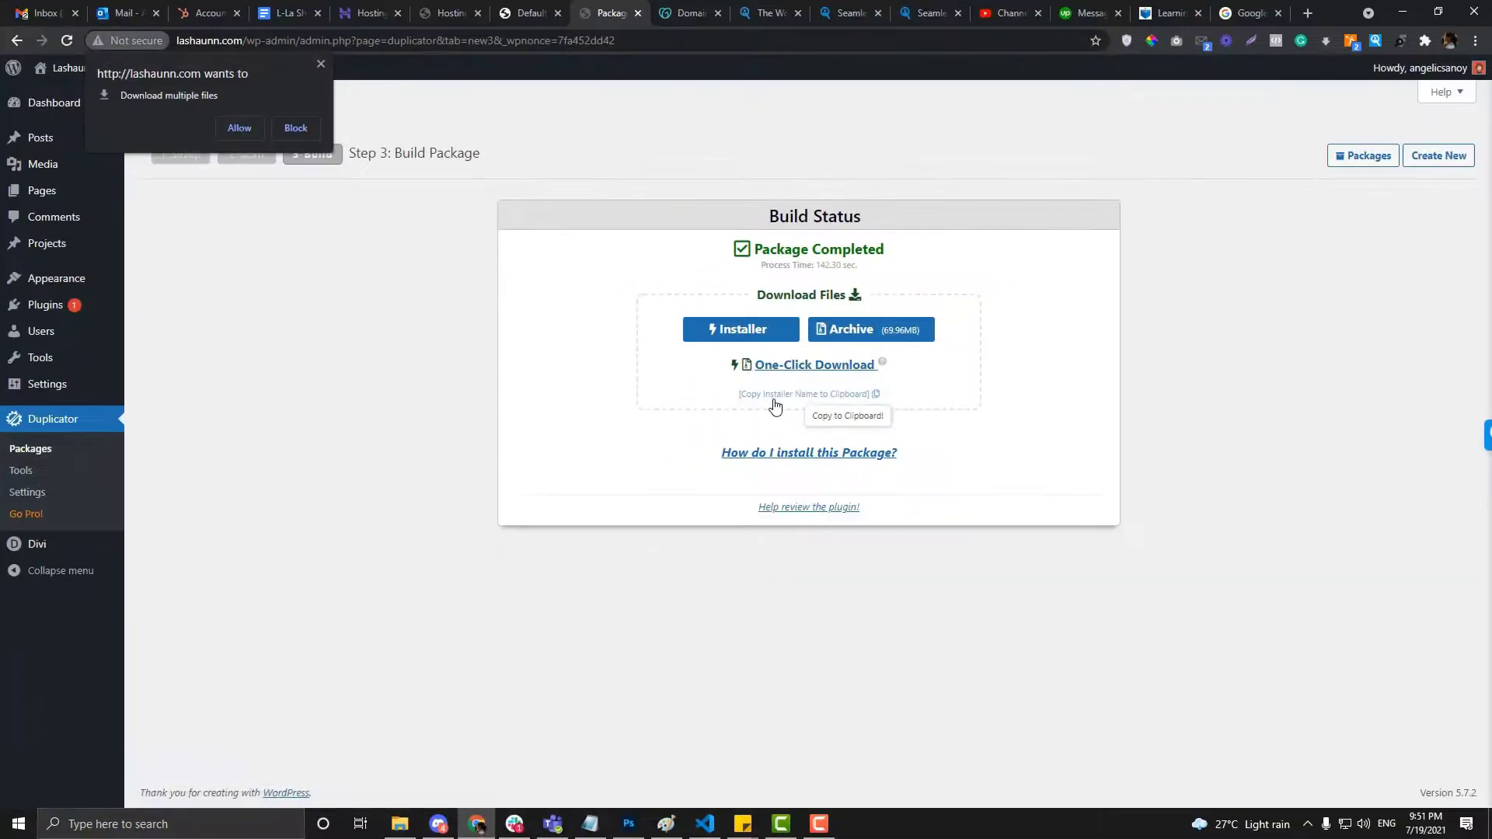
{"action": "left_click", "coordinate": [240, 129]}
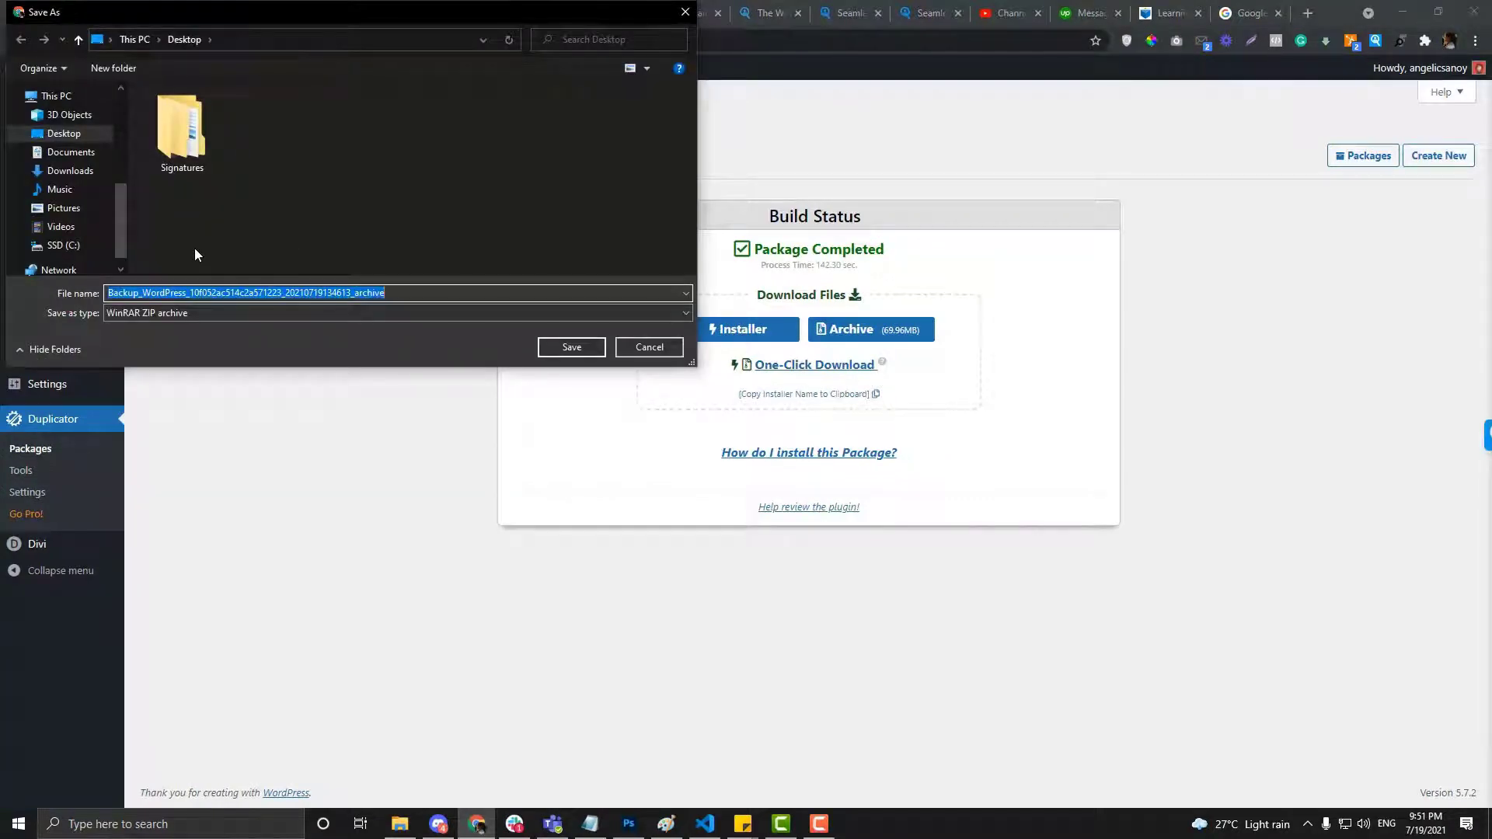
{"action": "left_click", "coordinate": [114, 67]}
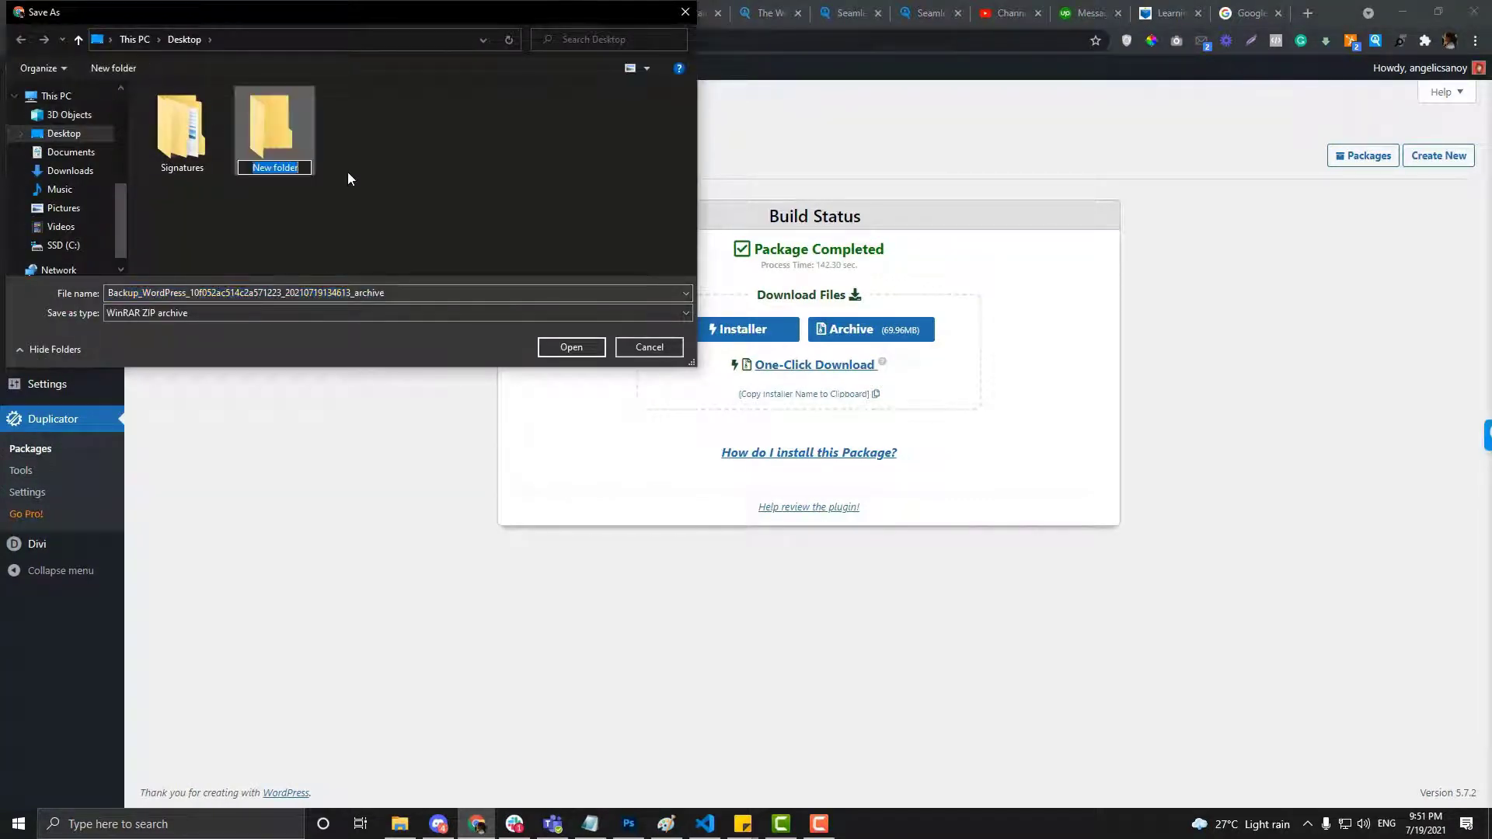
{"action": "type", "text": "lashaun"}
{"action": "left_click", "coordinate": [370, 231]}
{"action": "double_click", "coordinate": [306, 152]}
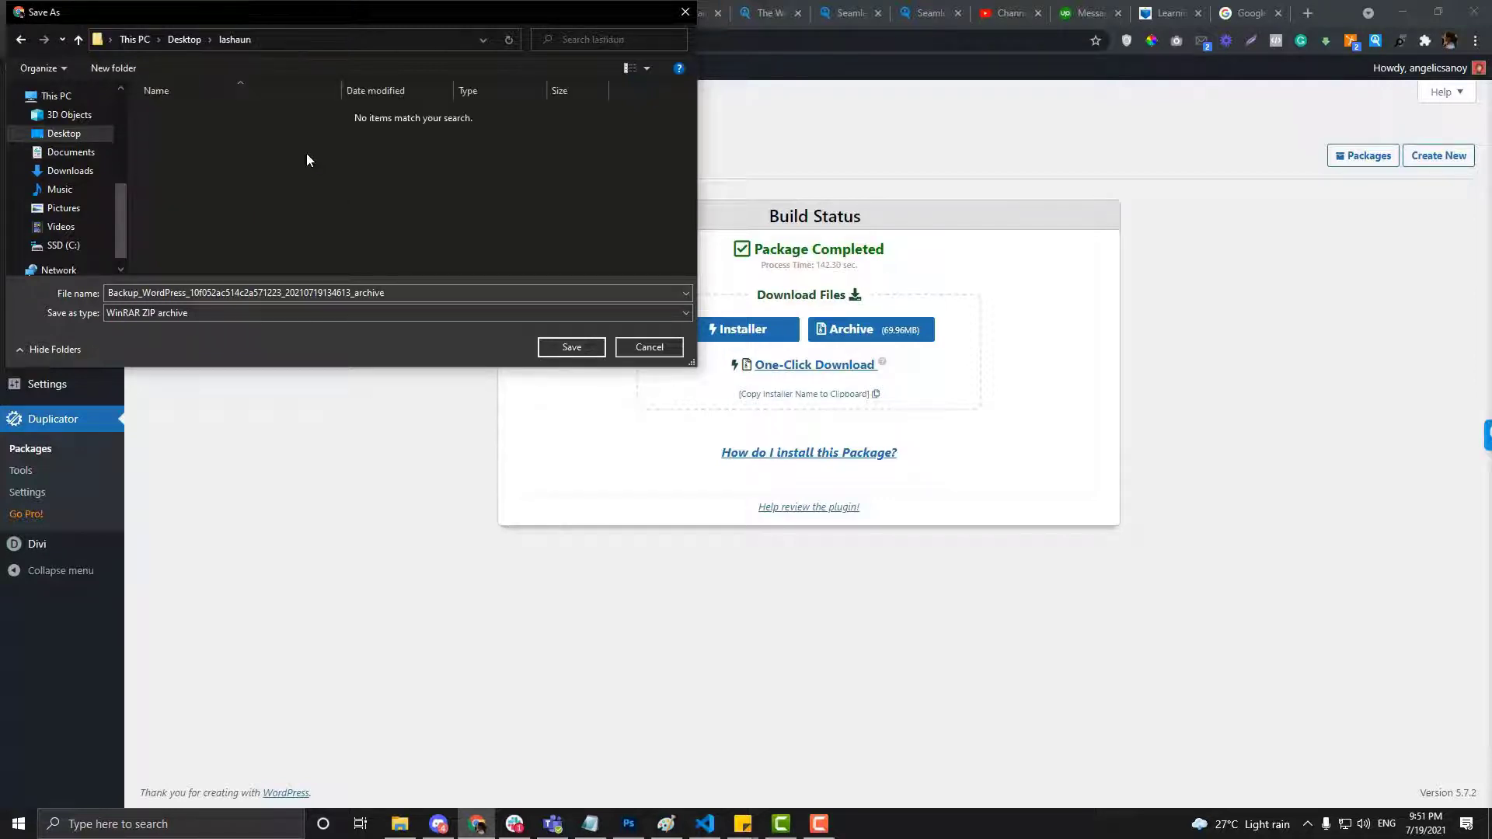
Replace the archive's suggested file name with wordpress-backup for saving in the lashaun folder
{"action": "left_click", "coordinate": [340, 293]}
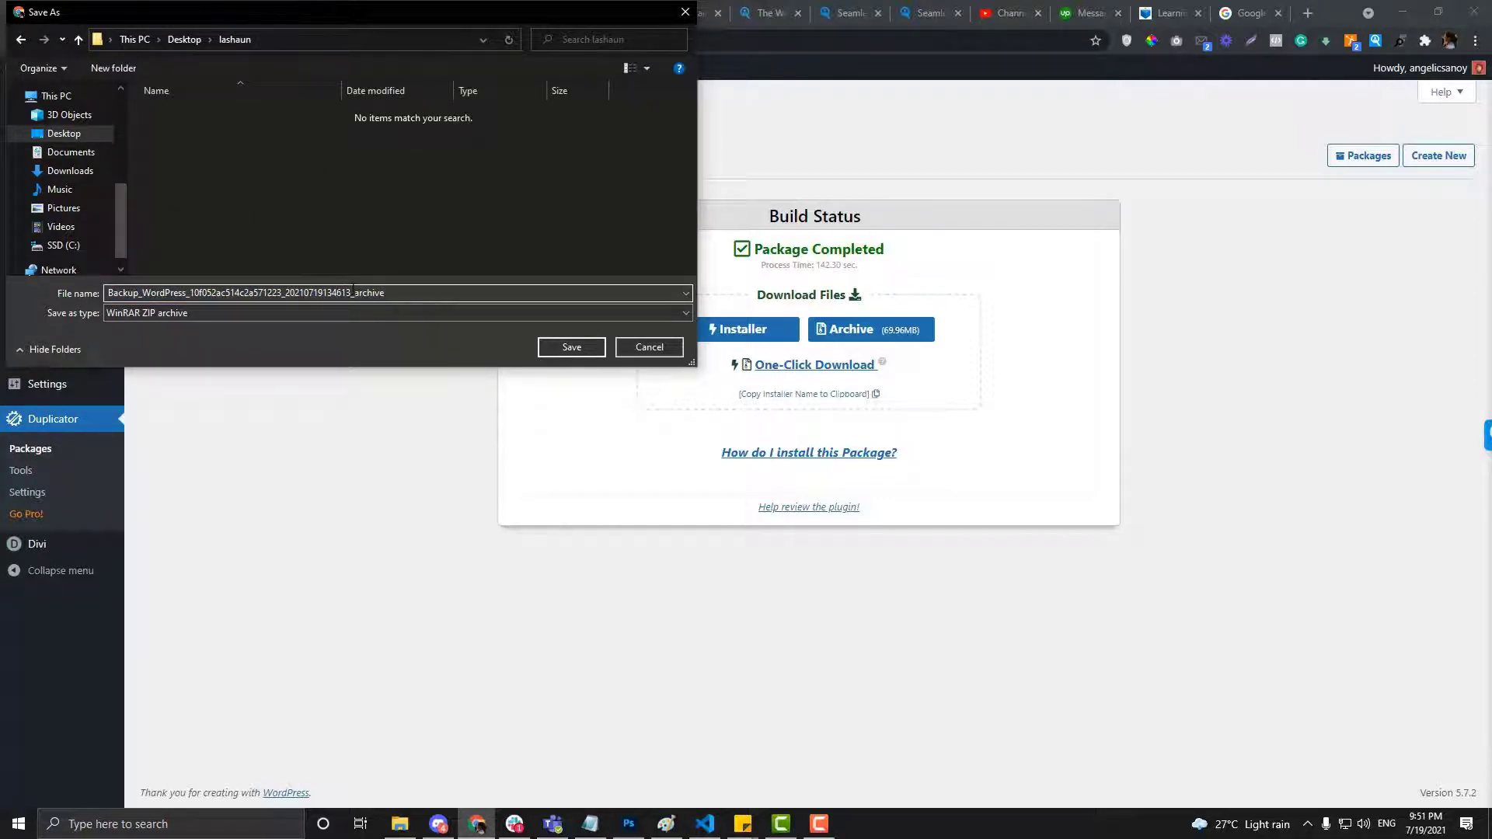
{"action": "left_click_drag", "start_coordinate": [353, 293], "coordinate": [9, 292]}
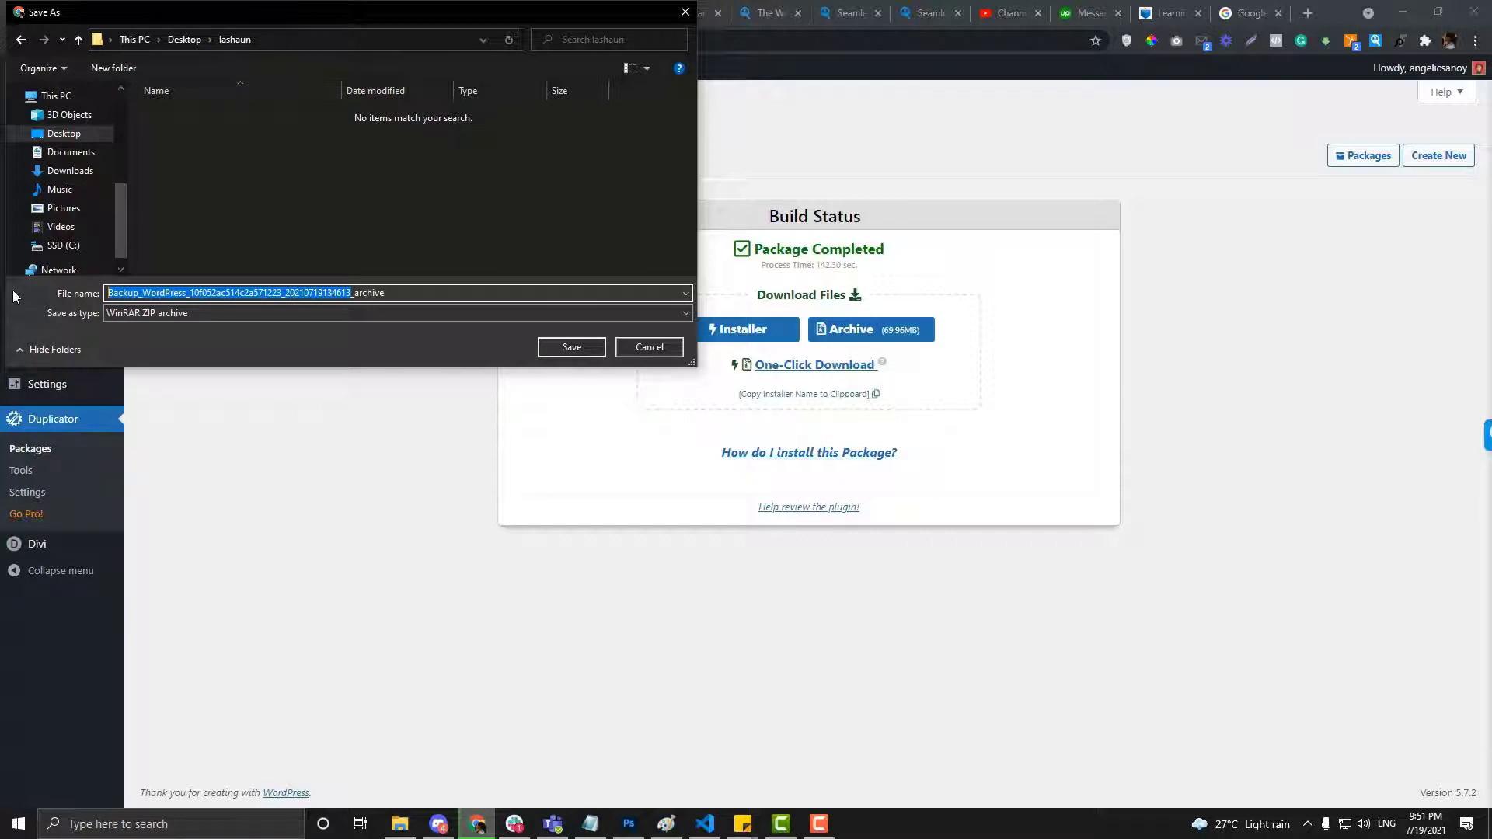
{"action": "type", "text": "backup"}
{"action": "key", "text": "ctrl+a"}
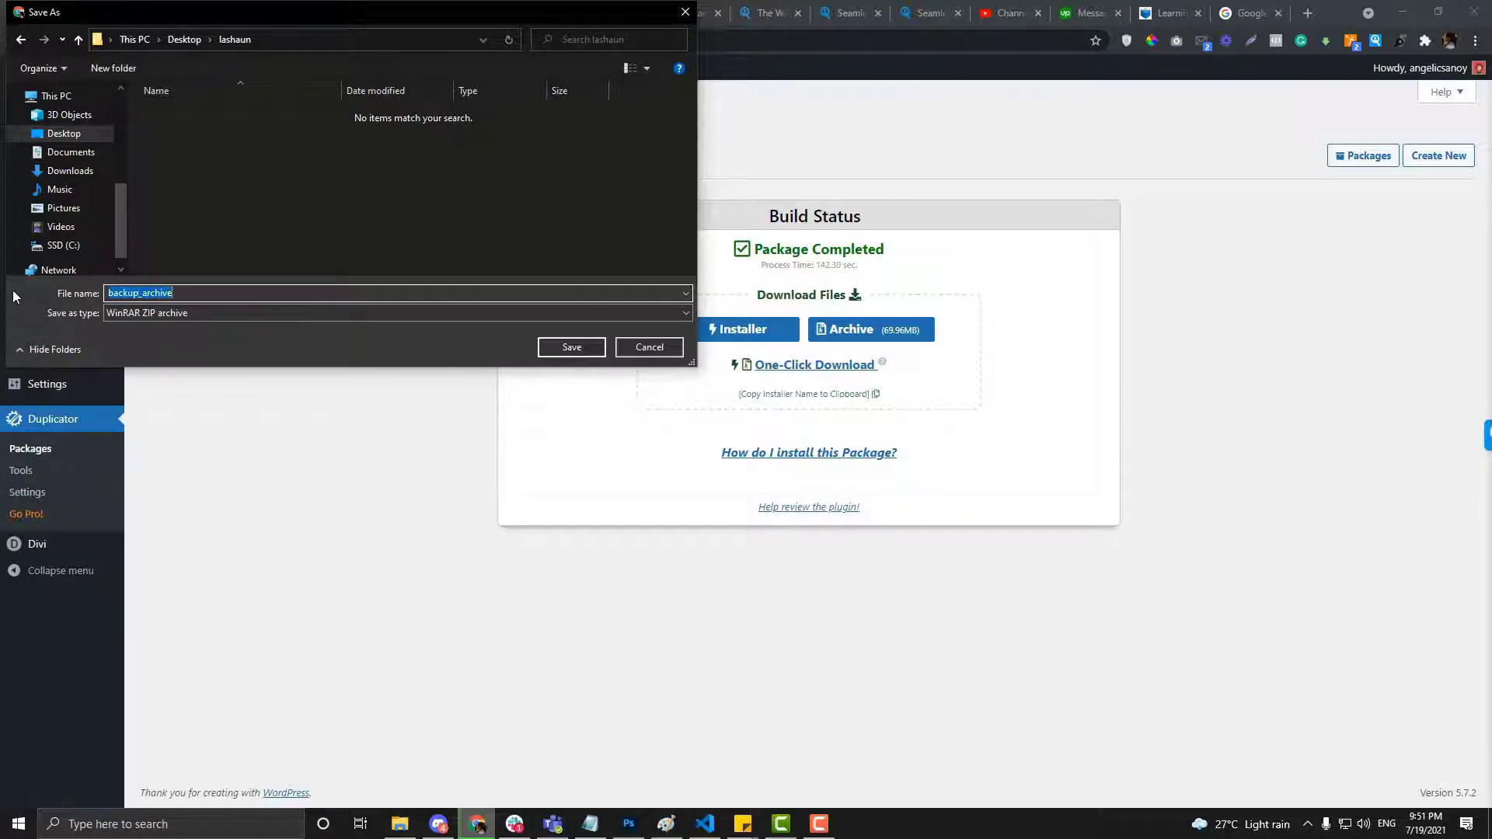
{"action": "type", "text": "wordpress-back"}
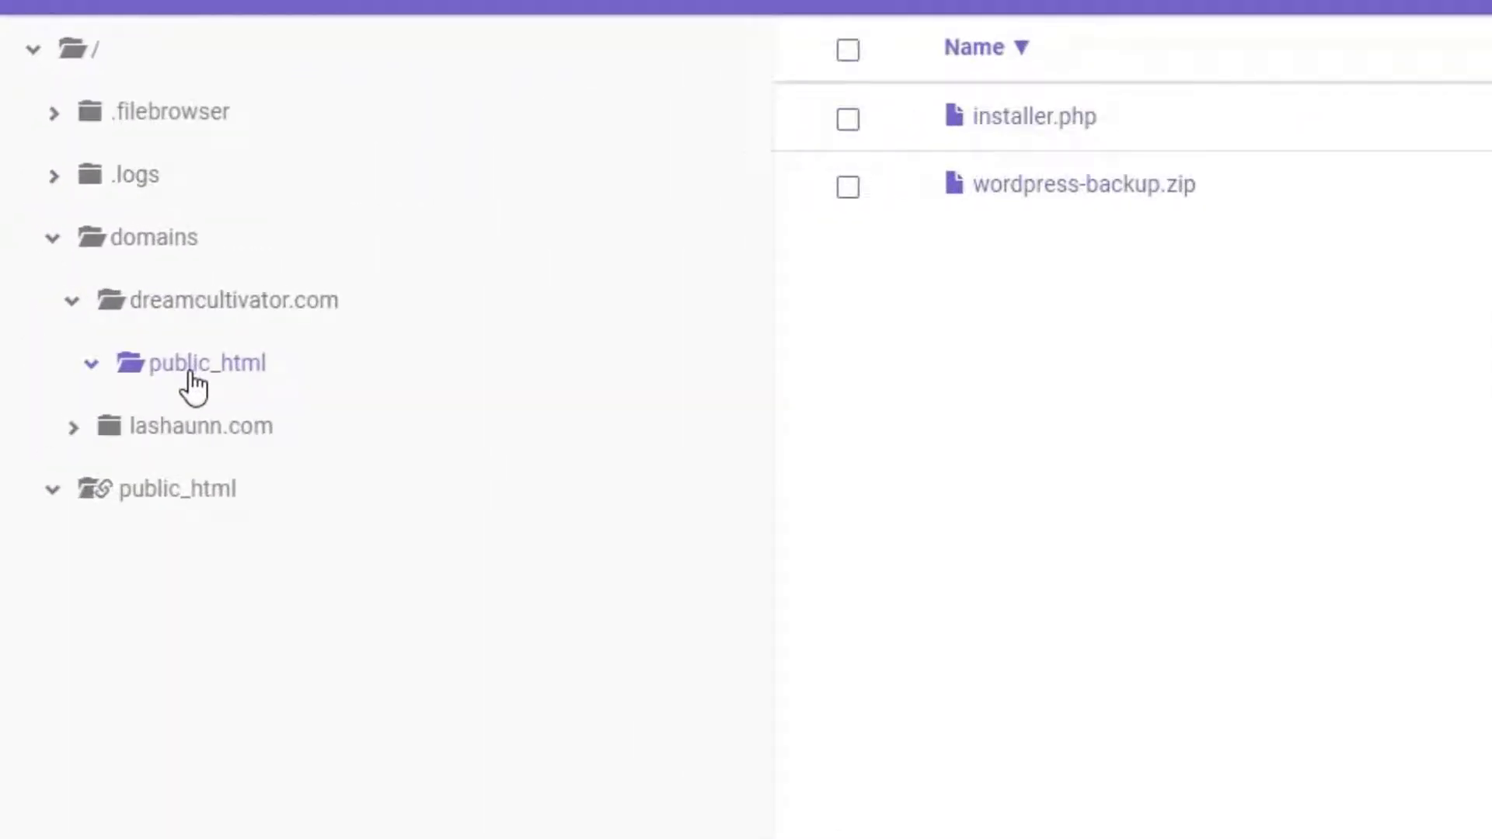
Reopen the File Manager from the Hostinger panel and browse to domains/dreamcultivator.com/public_html
{"action": "left_click", "coordinate": [179, 240]}
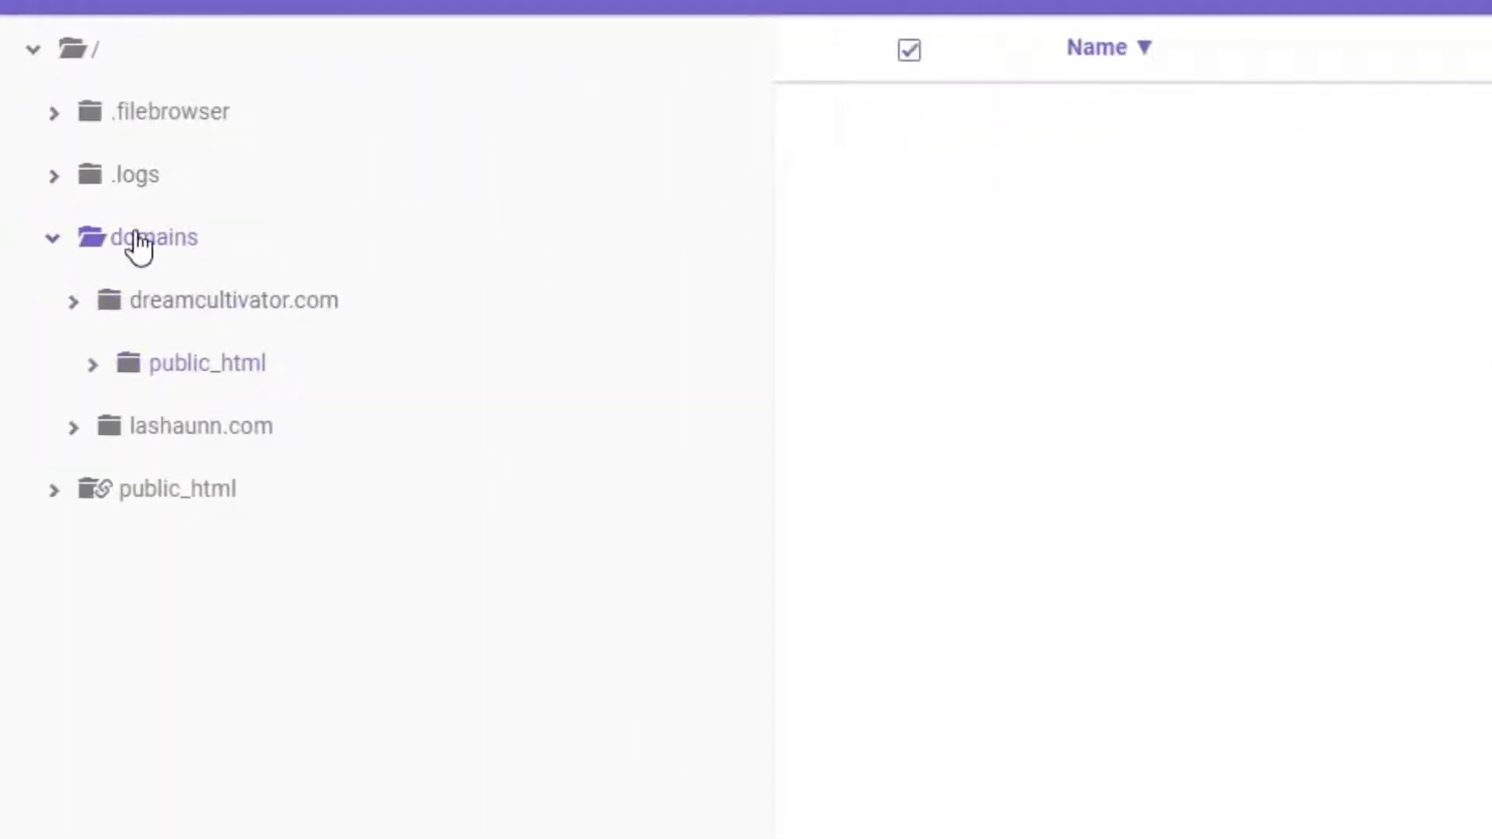
{"action": "left_click", "coordinate": [85, 52]}
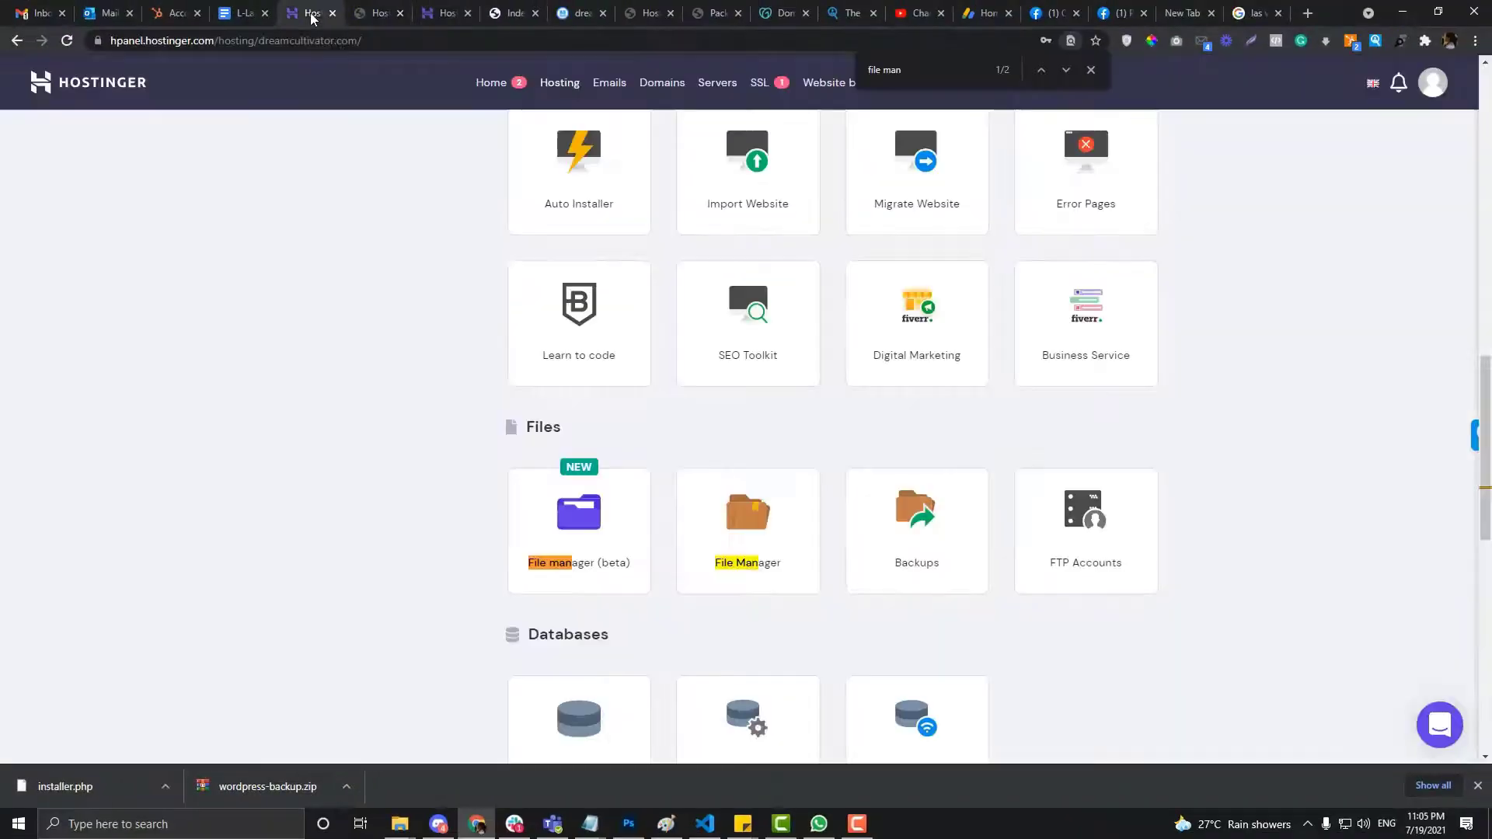
{"action": "left_click", "coordinate": [716, 549]}
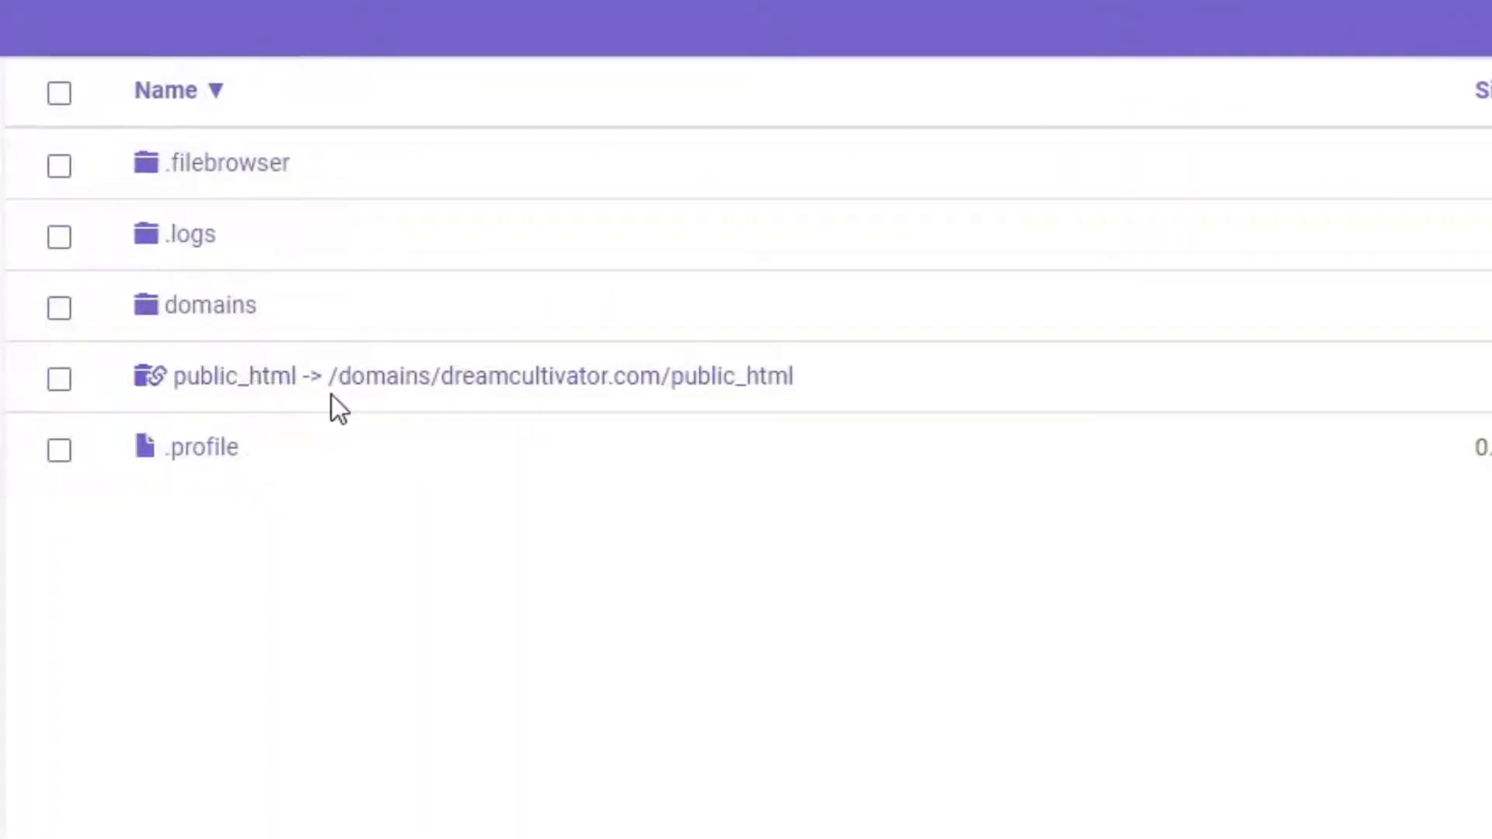
{"action": "left_click", "coordinate": [343, 399]}
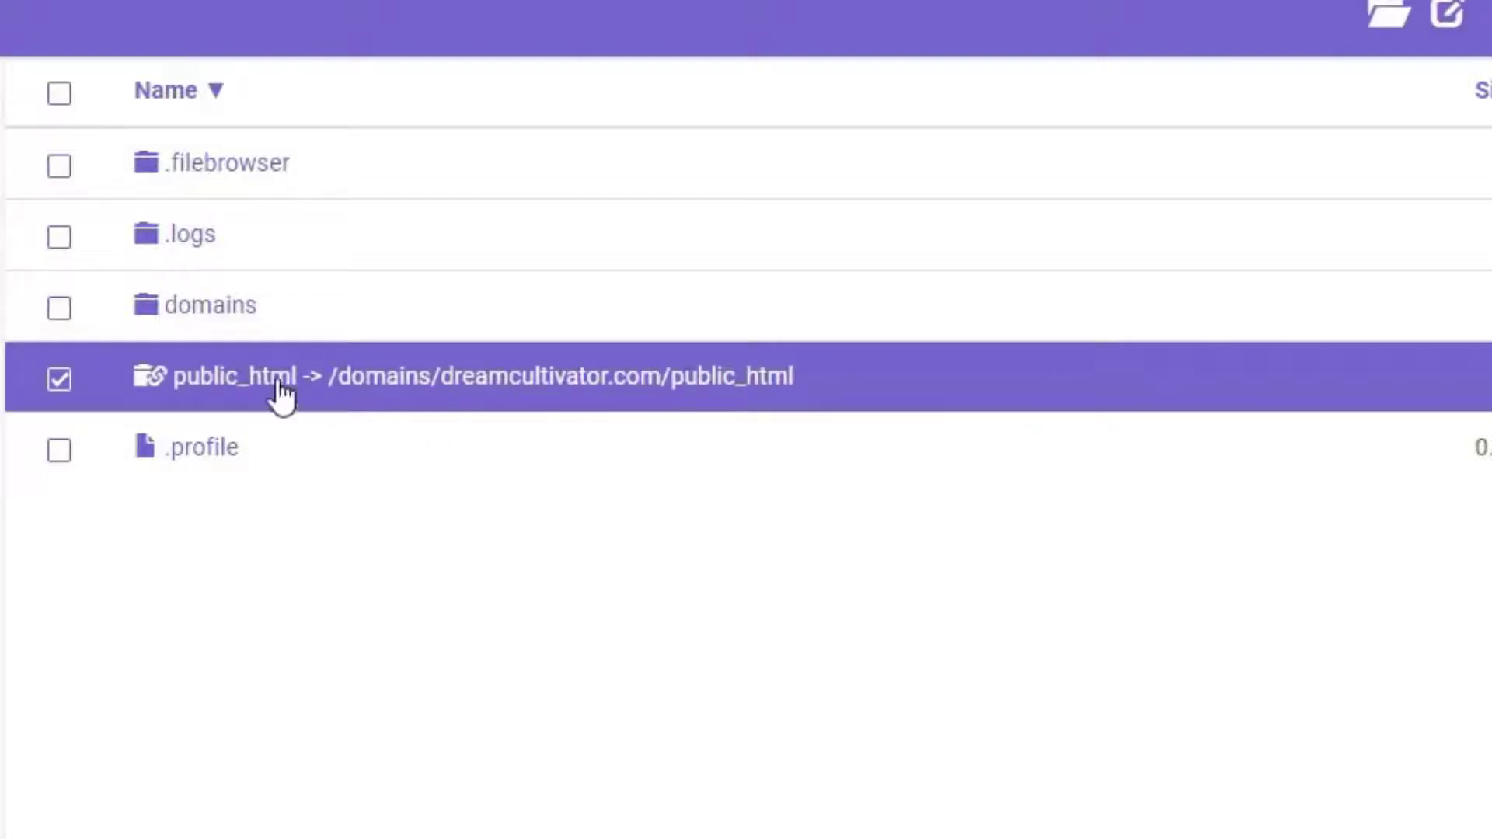
{"action": "double_click", "coordinate": [206, 330]}
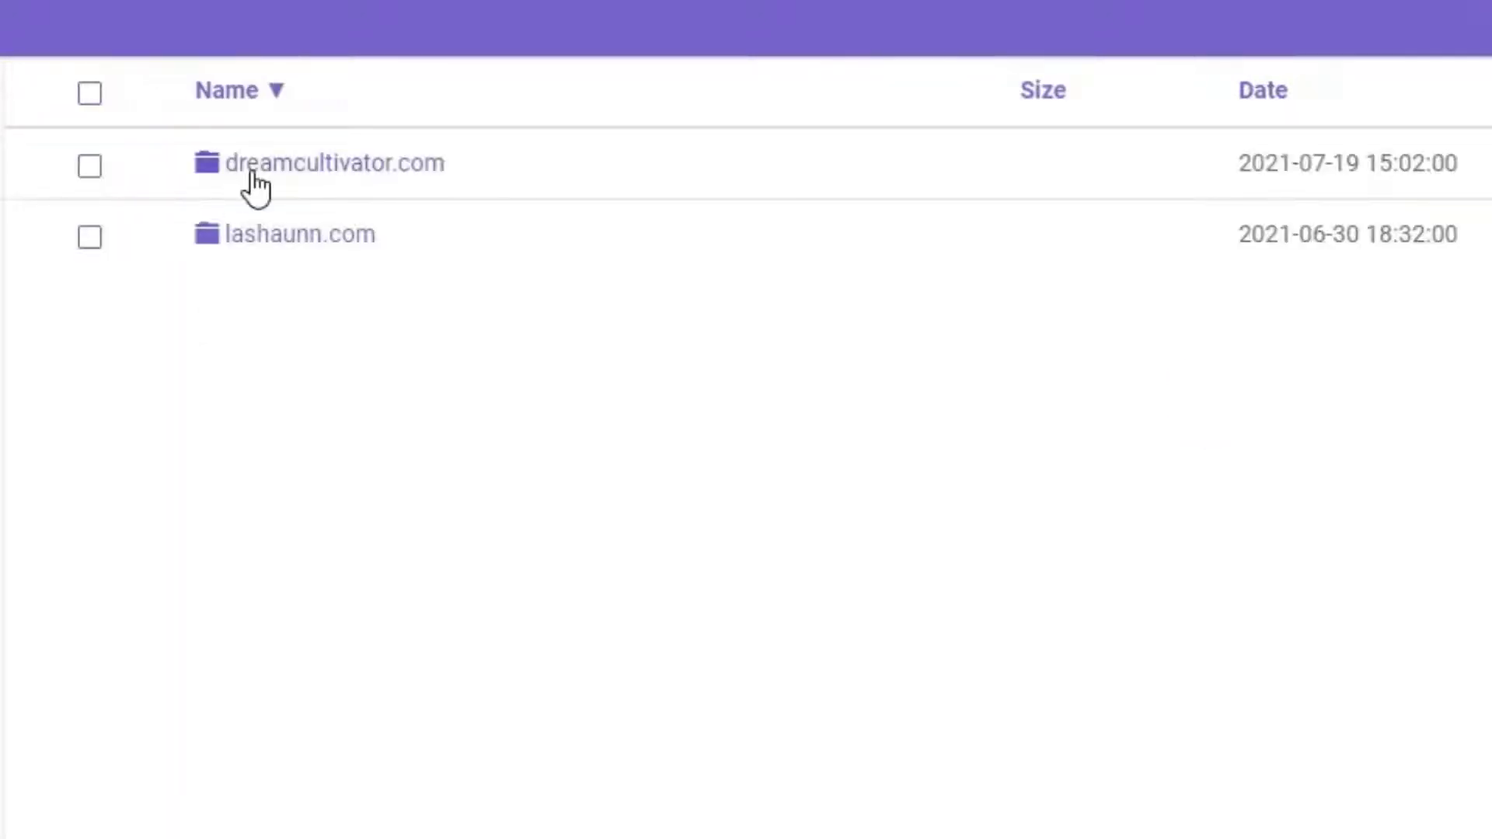
{"action": "double_click", "coordinate": [253, 174]}
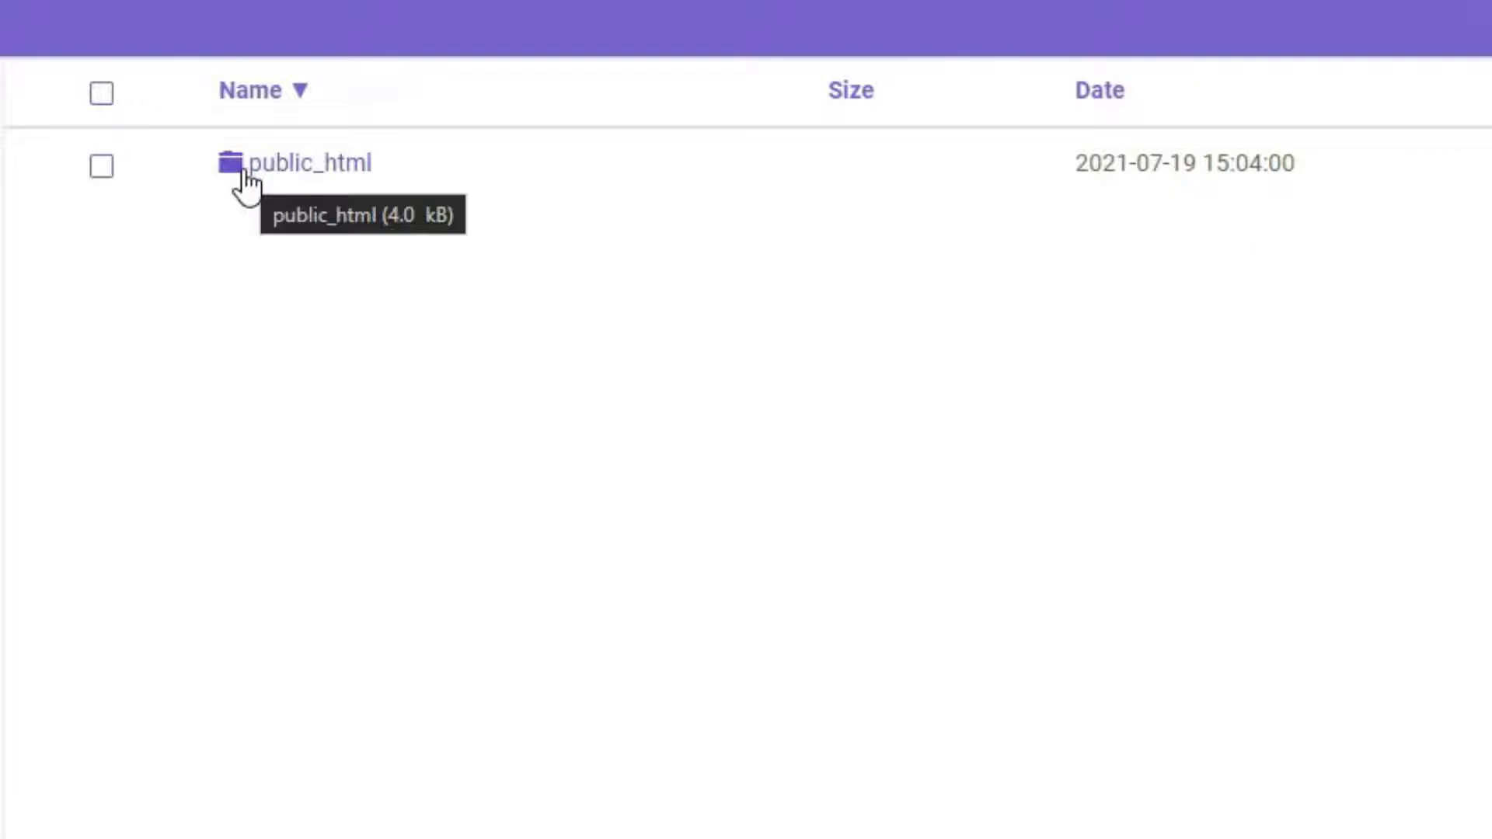
{"action": "double_click", "coordinate": [245, 172]}
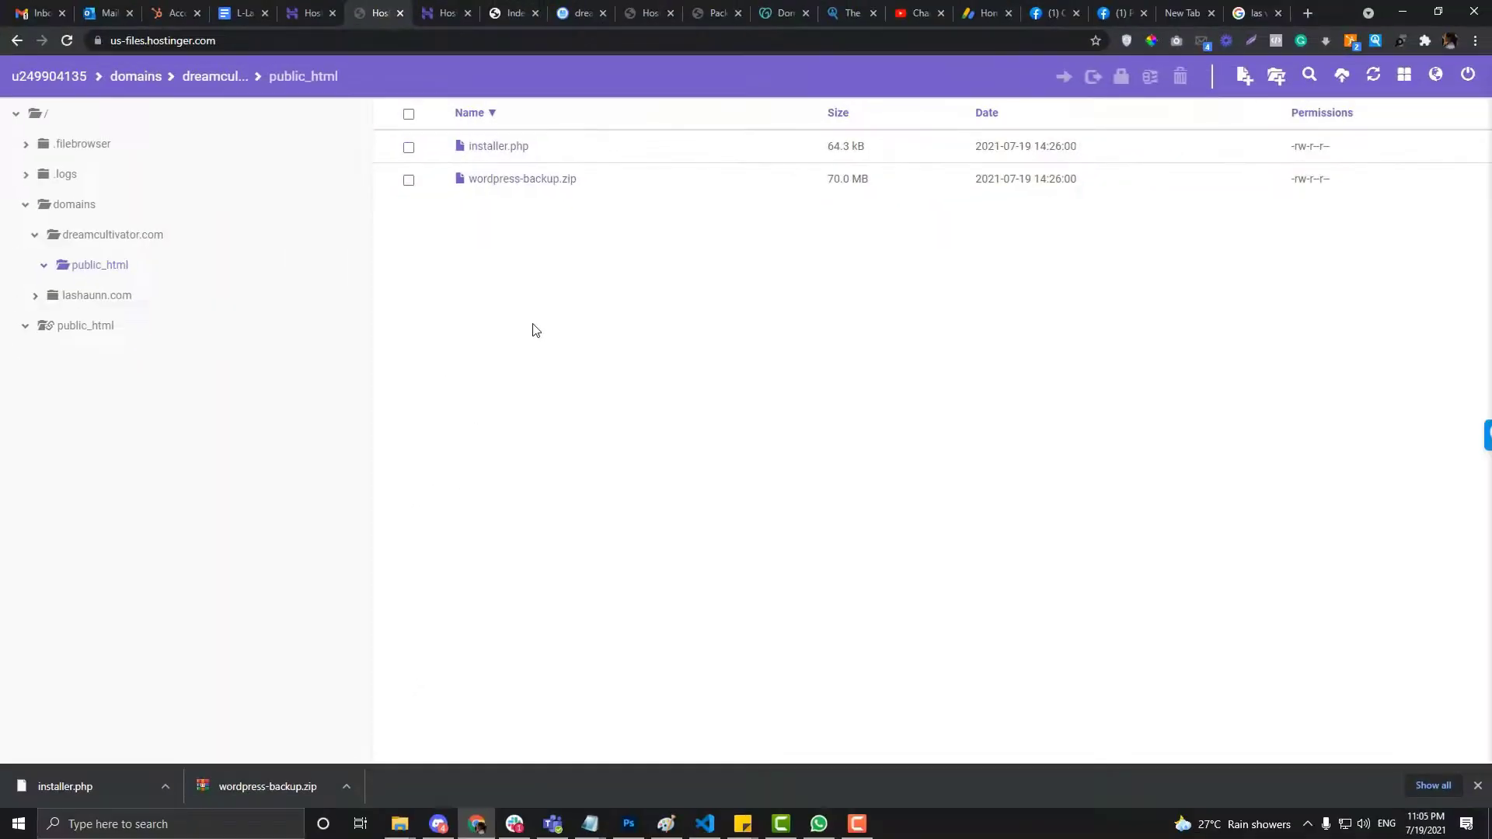
Reload the dreamcultivator.com index page to view its current file listing, and dismiss the translation prompt
{"action": "left_click", "coordinate": [649, 12]}
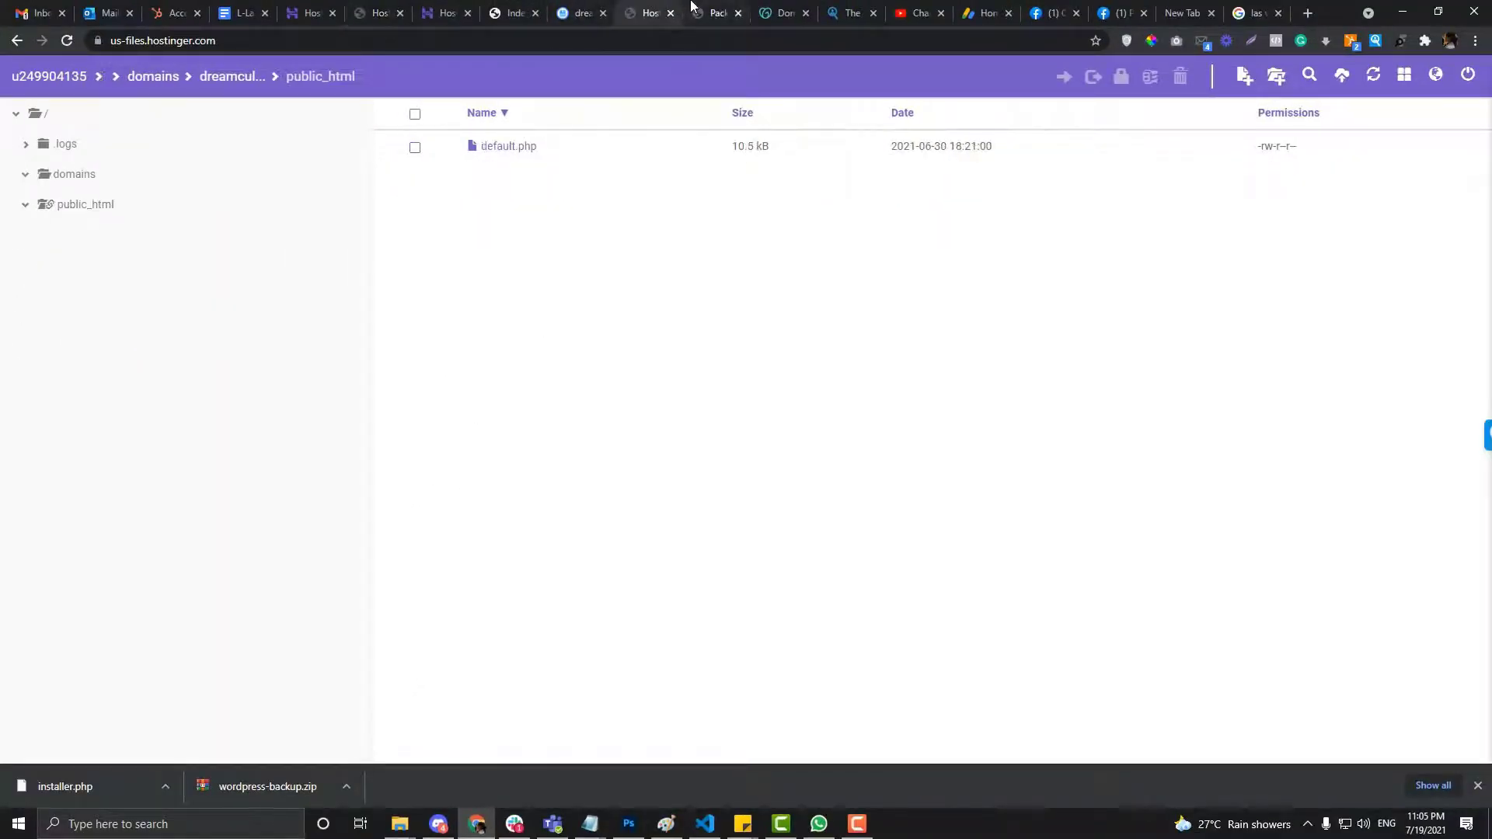
{"action": "left_click", "coordinate": [712, 12]}
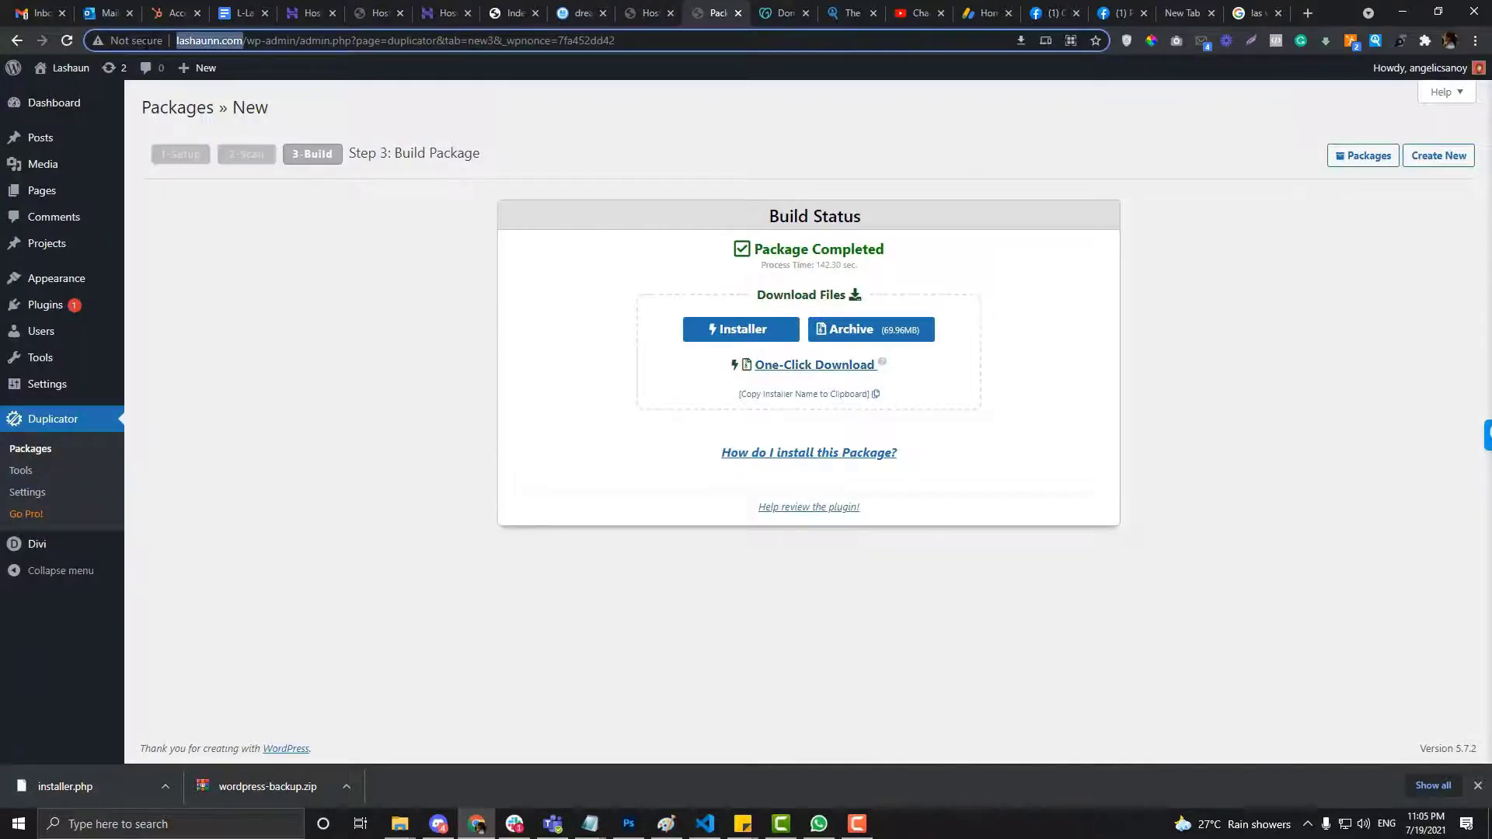
{"action": "left_click", "coordinate": [389, 11]}
{"action": "left_click", "coordinate": [512, 12]}
{"action": "left_click", "coordinate": [466, 40]}
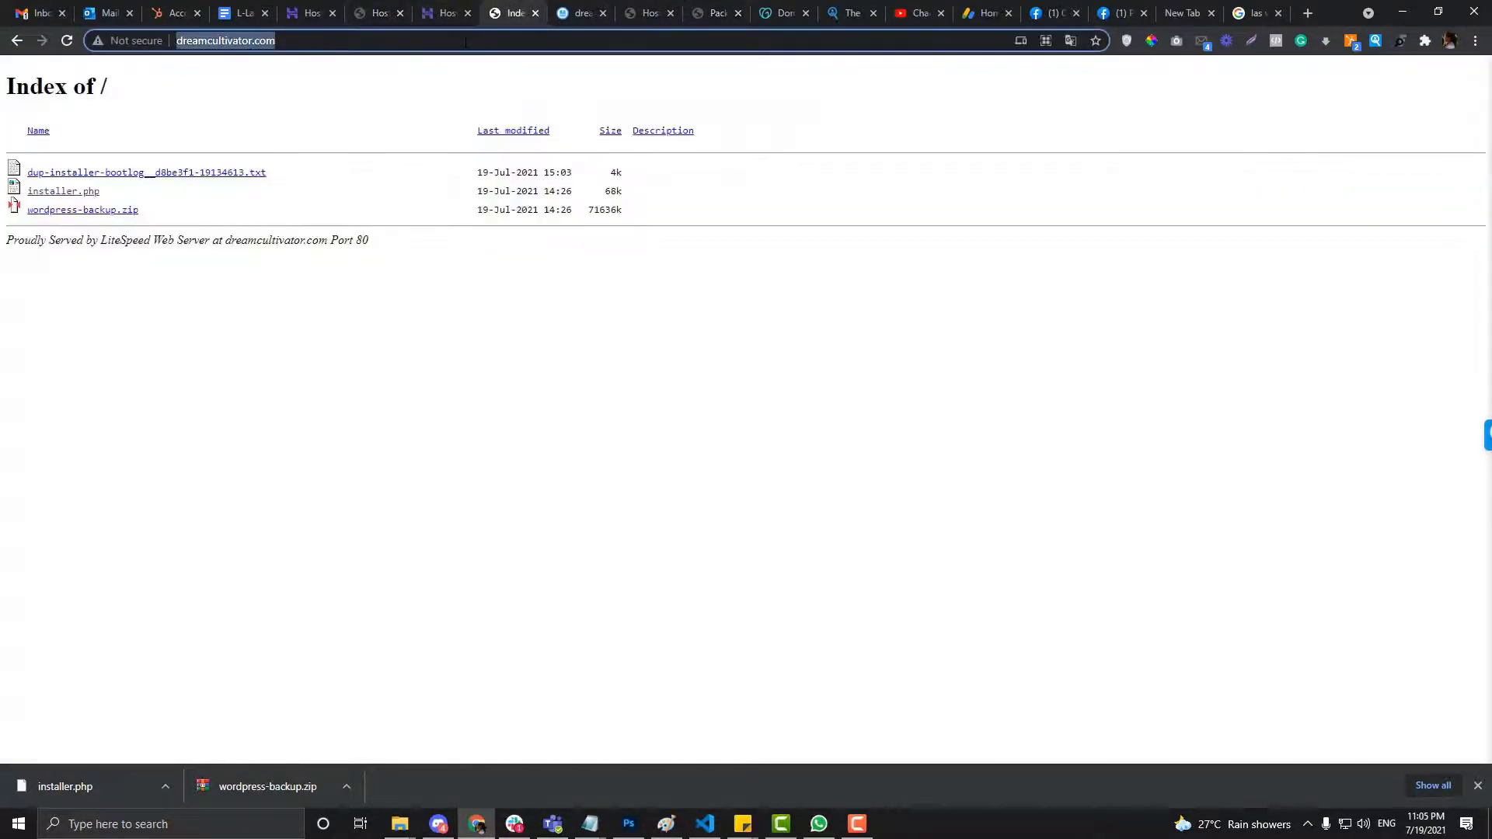
{"action": "key", "text": "Return"}
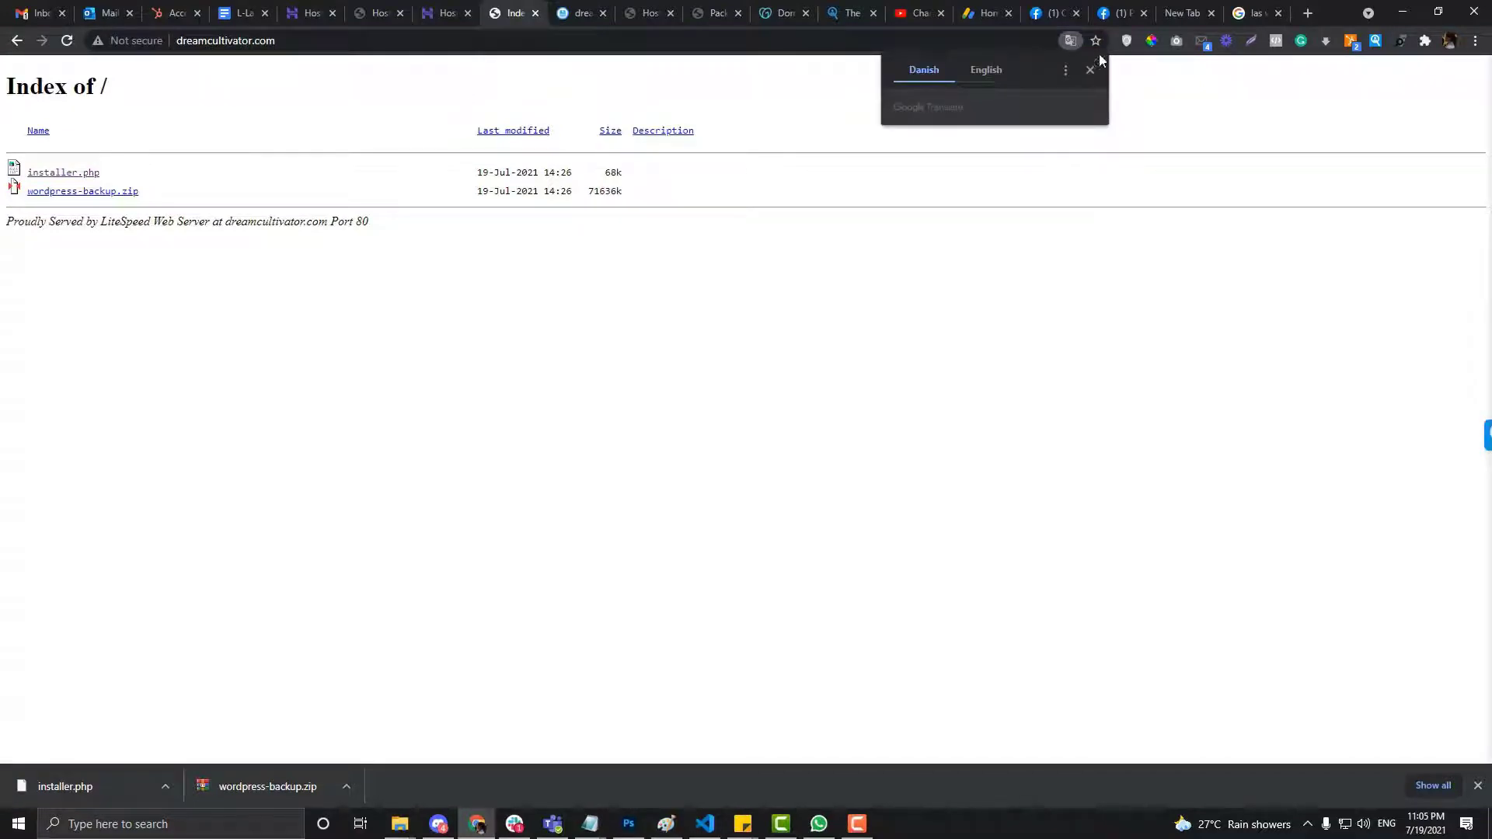
{"action": "left_click", "coordinate": [1091, 71]}
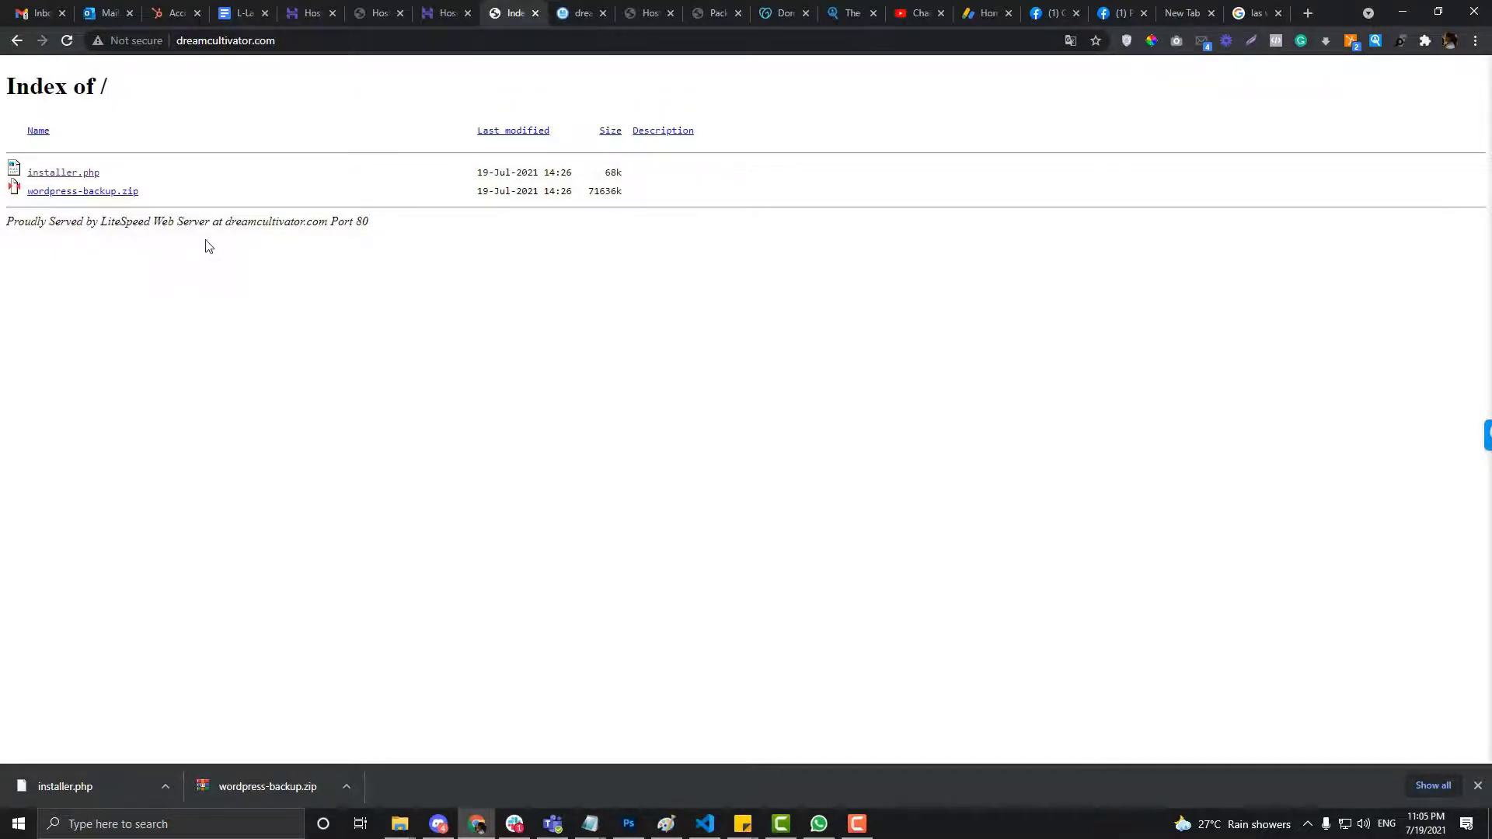
Copy the dreamcultivator.com address into the next browser tab and try to open dreamcultivator.com/installer.ph
{"action": "left_click", "coordinate": [311, 41]}
{"action": "key", "text": "ctrl+c"}
{"action": "left_click", "coordinate": [578, 13]}
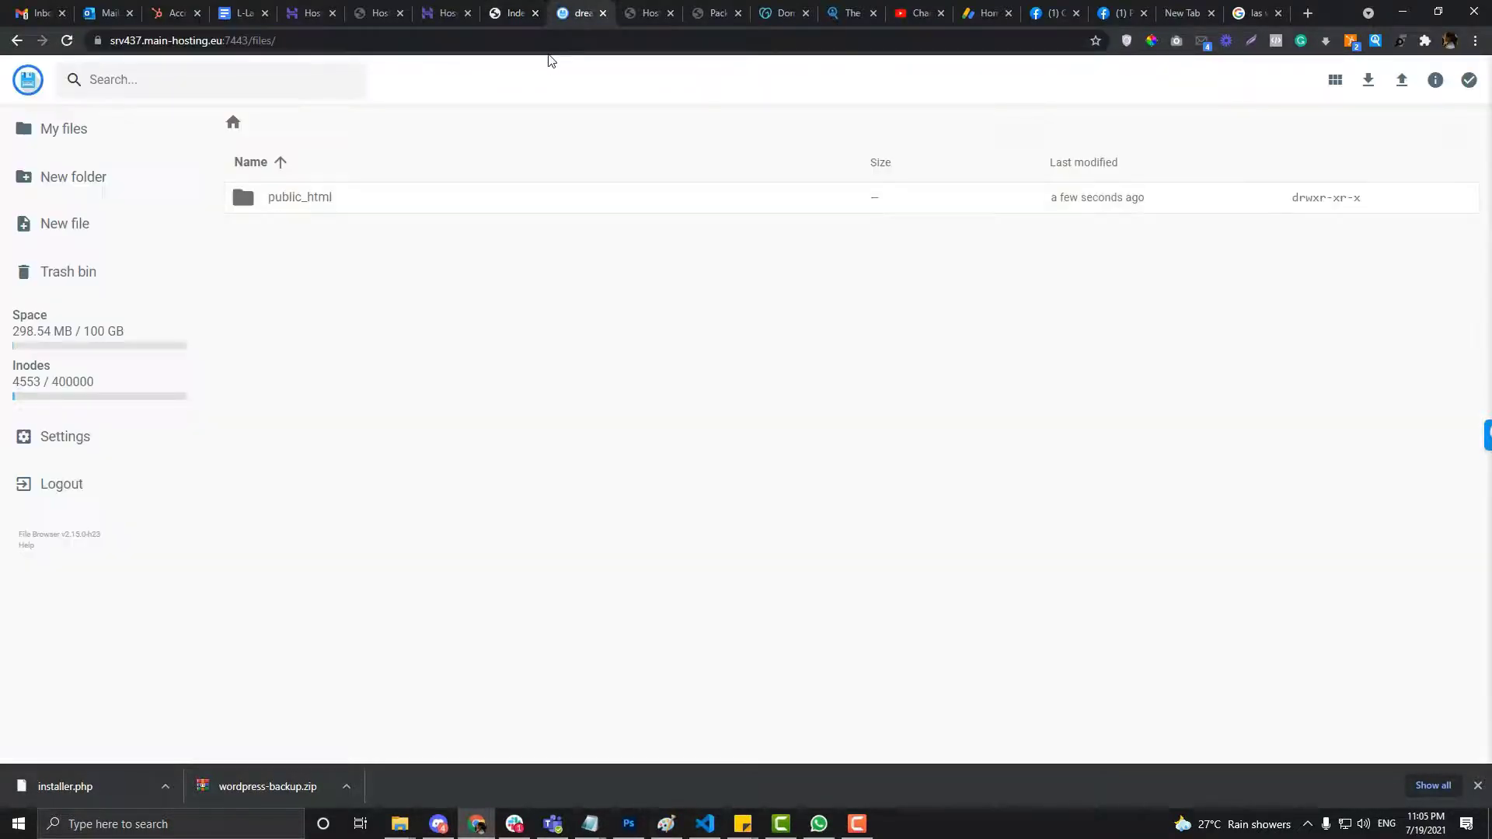
{"action": "left_click", "coordinate": [555, 44]}
{"action": "key", "text": "ctrl+v"}
{"action": "type", "text": "u"}
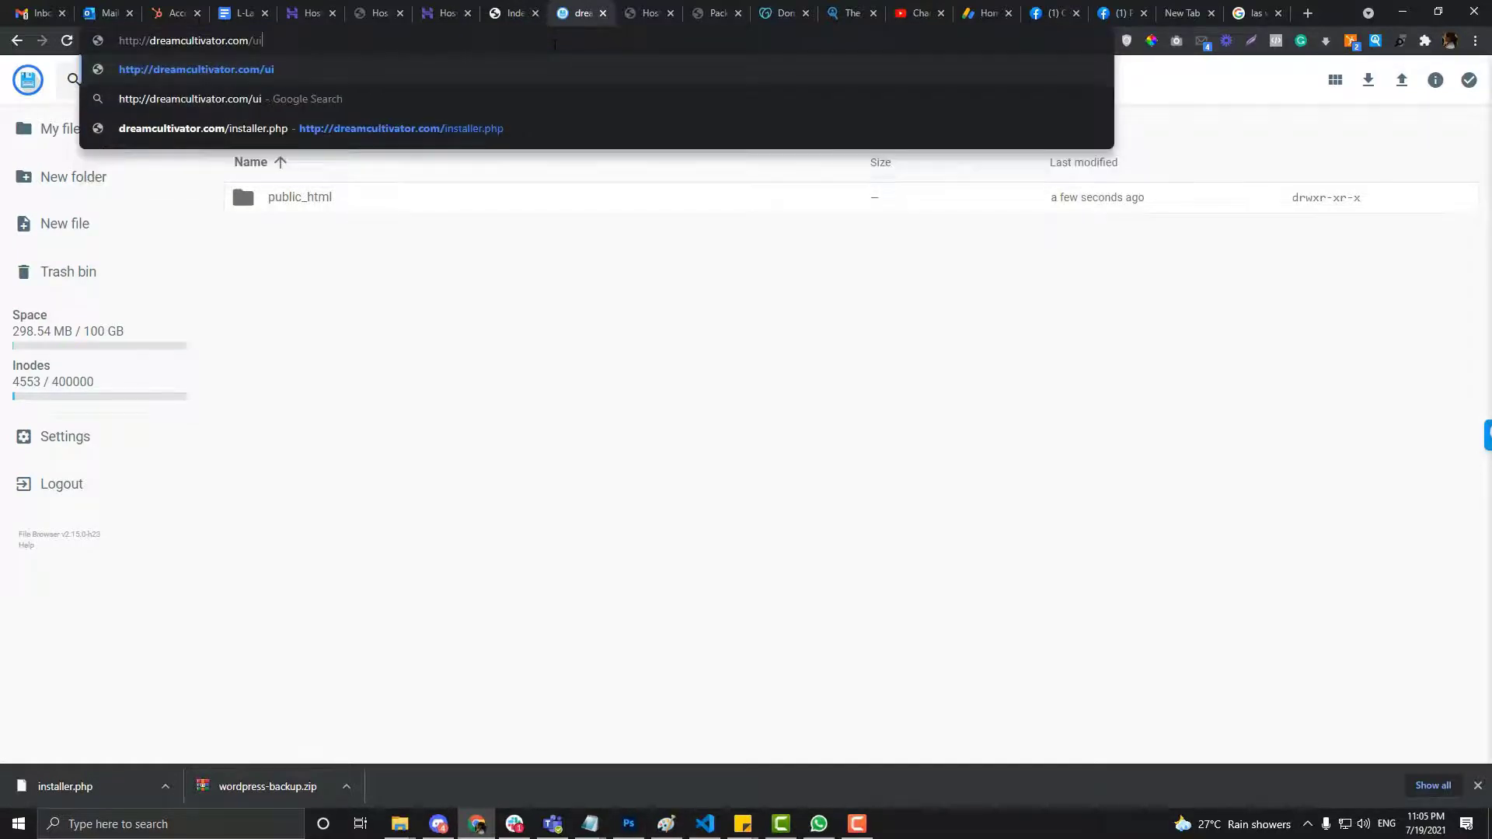
{"action": "key", "text": "BackSpace"}
{"action": "type", "text": "install"}
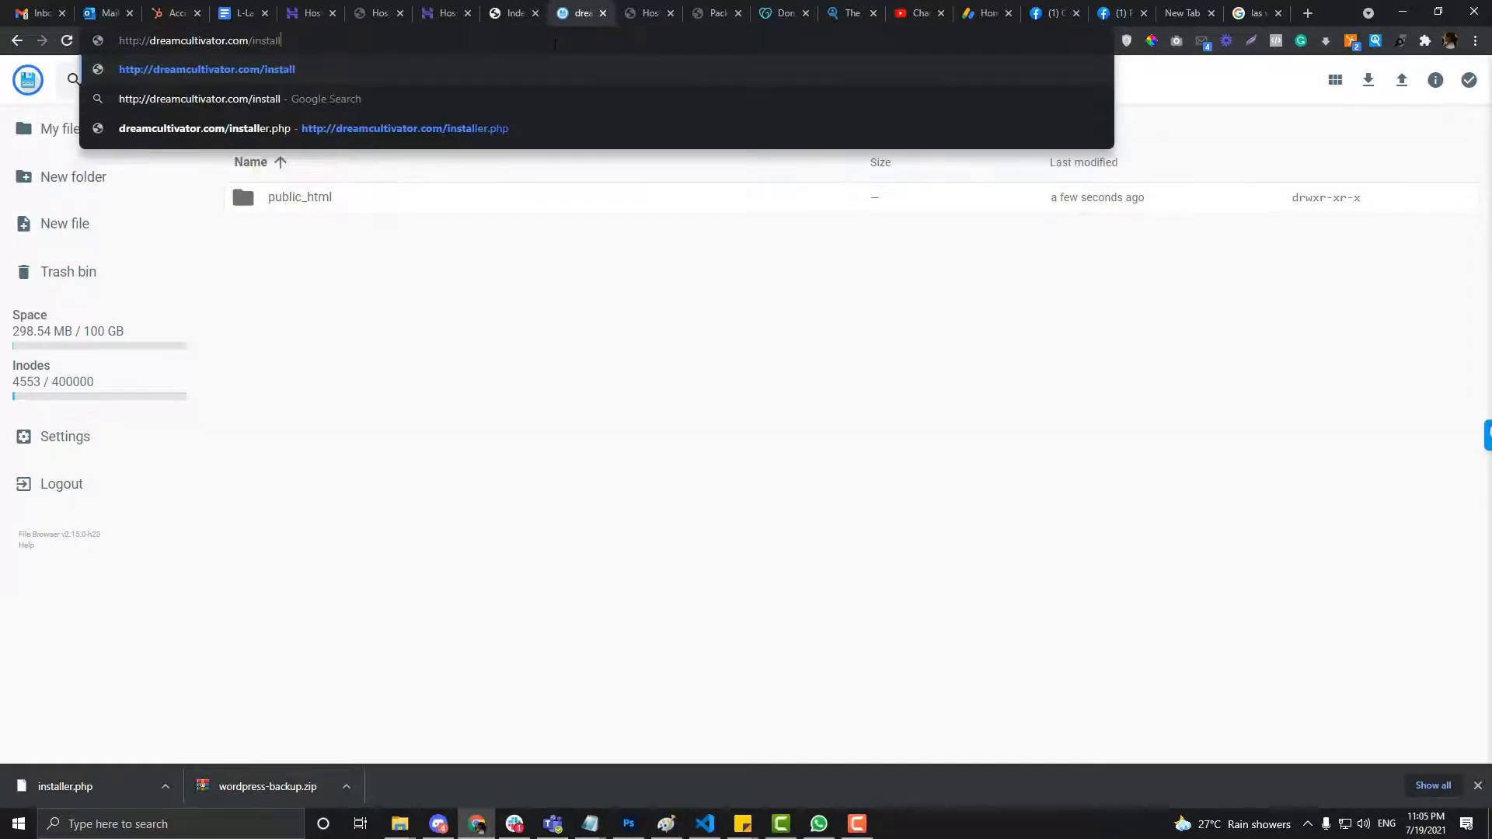
{"action": "type", "text": "er.ph"}
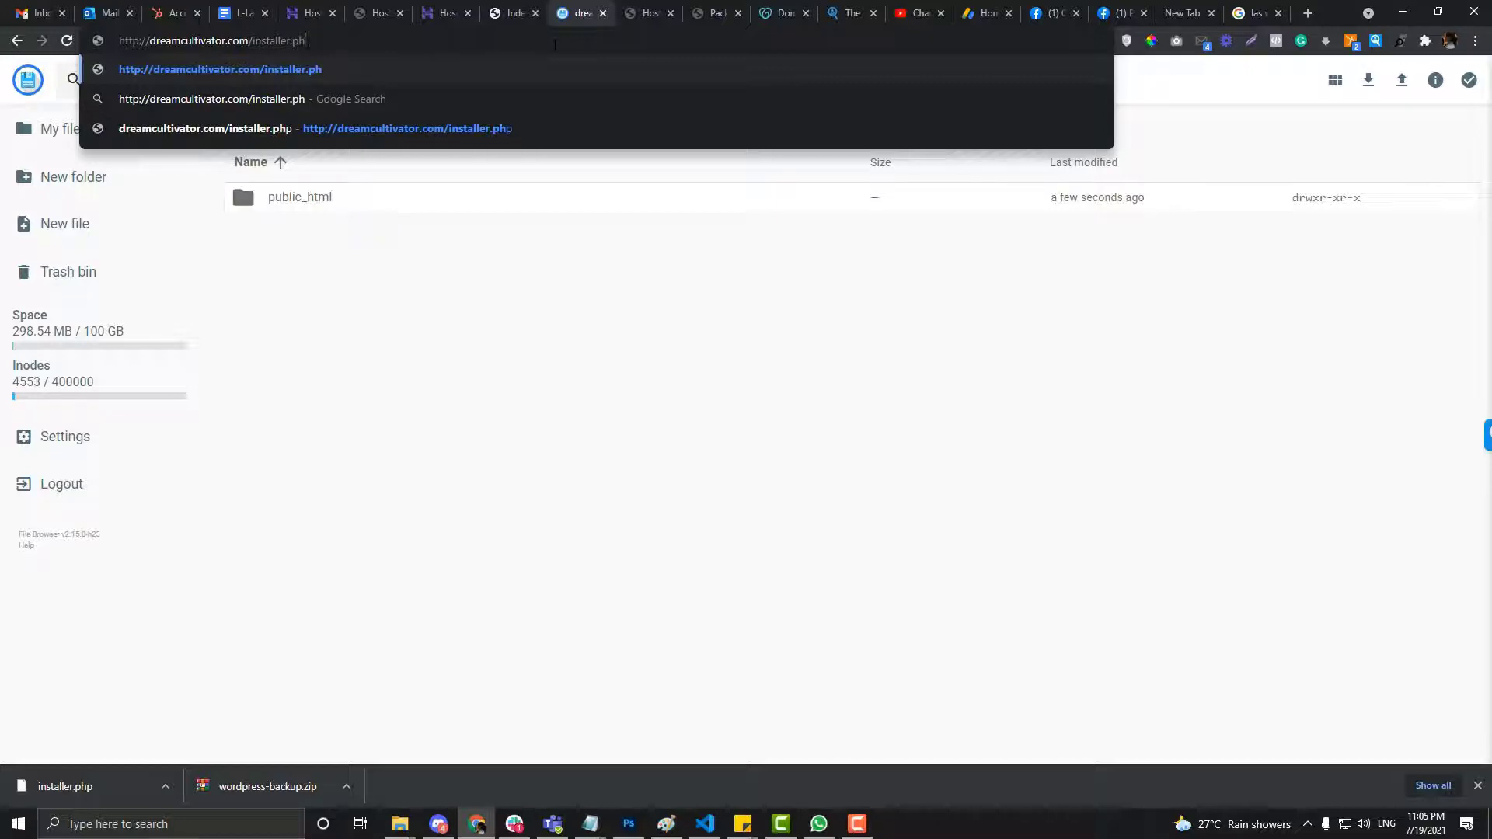
{"action": "key", "text": "Return"}
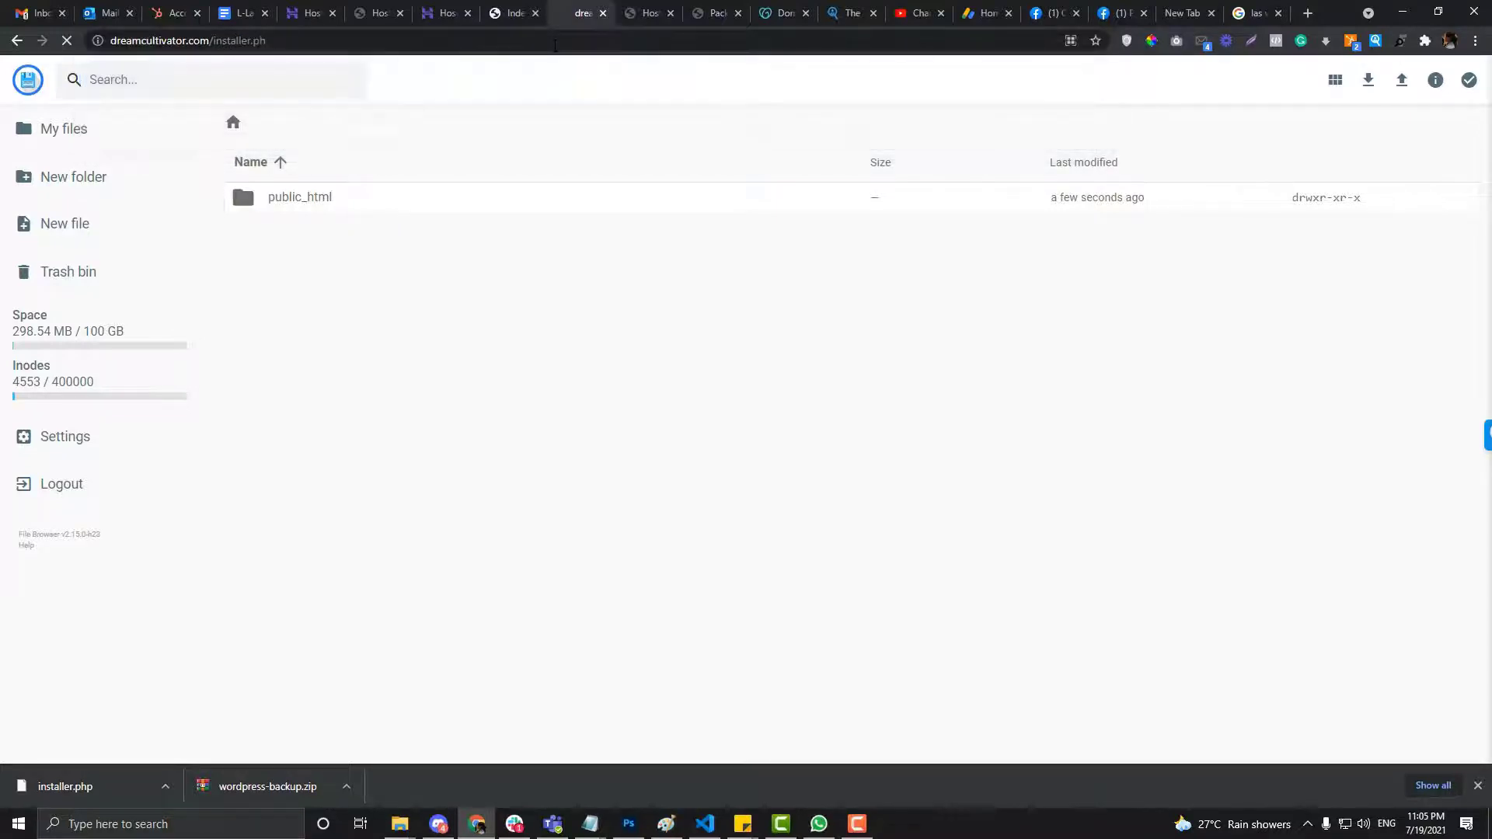
Copy the installer.php file name from the index listing, load dreamcultivator.com/installer.php with it, and read the Bootloader setup notice
{"action": "left_click", "coordinate": [509, 10]}
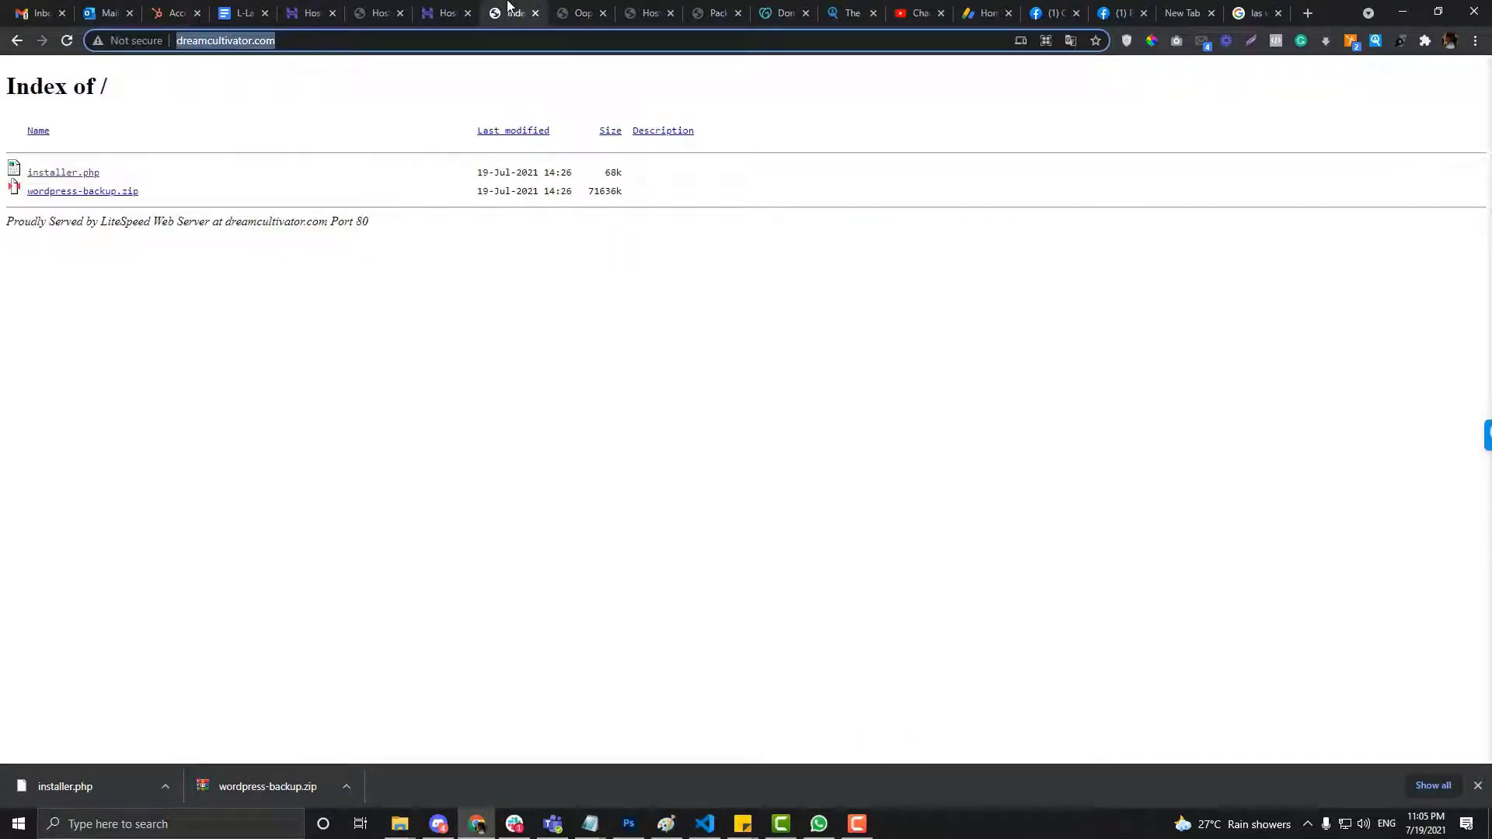
{"action": "left_click_drag", "start_coordinate": [116, 170], "coordinate": [31, 173]}
{"action": "key", "text": "ctrl+c"}
{"action": "left_click", "coordinate": [124, 172]}
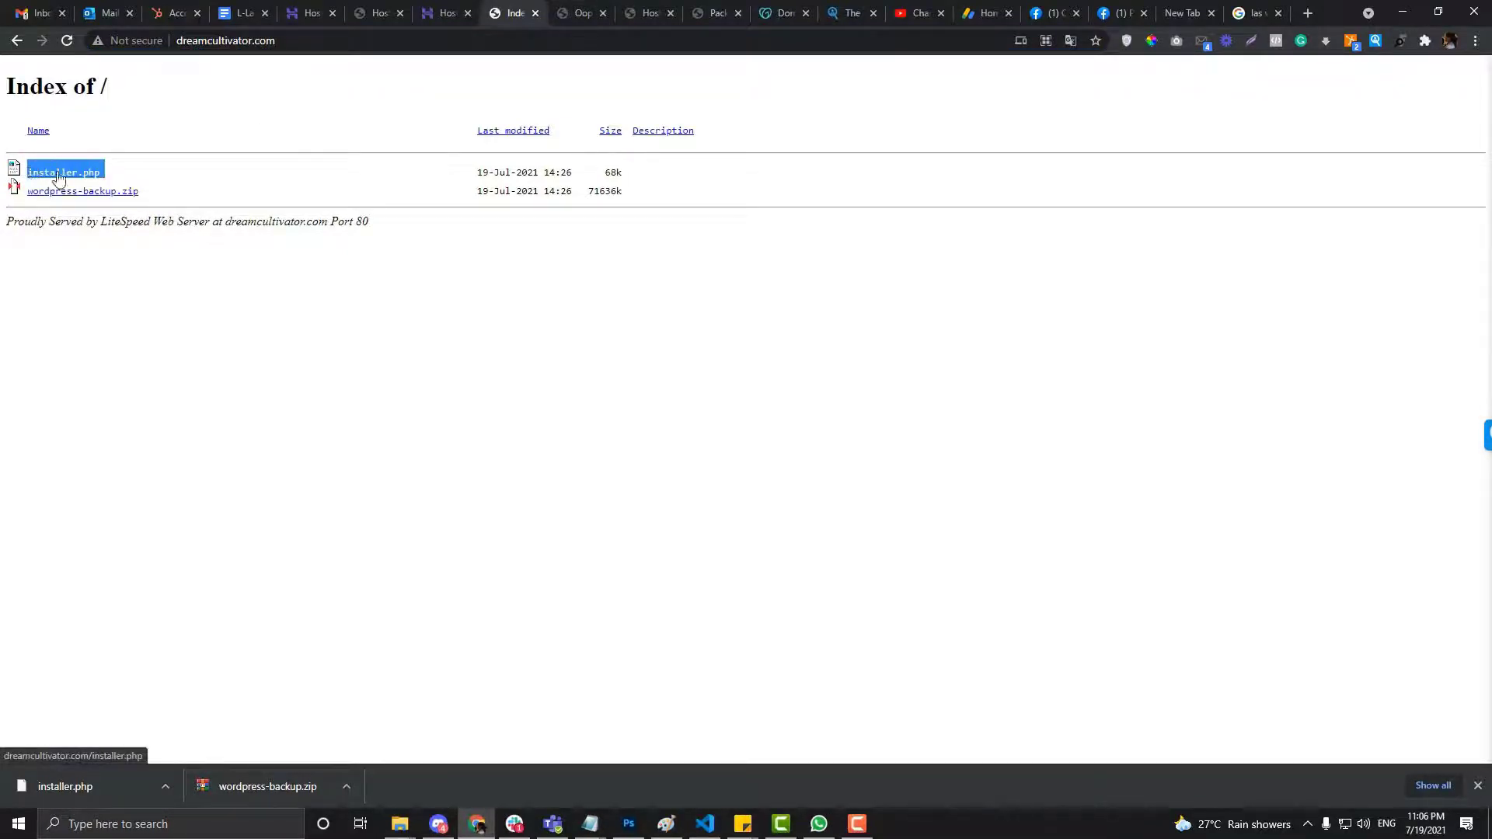
{"action": "left_click", "coordinate": [579, 8]}
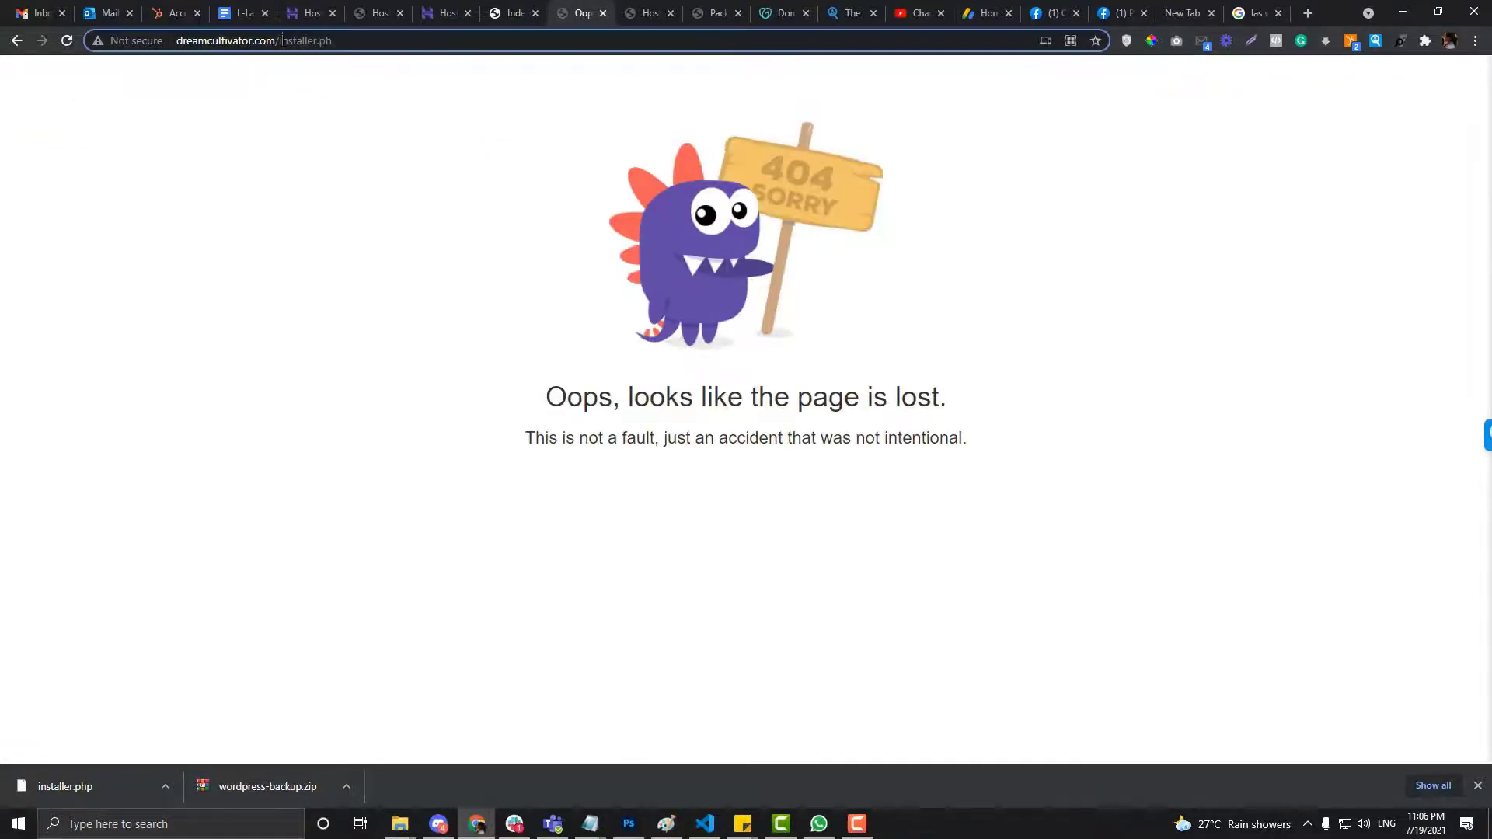
{"action": "left_click", "coordinate": [292, 43]}
{"action": "left_click", "coordinate": [292, 42]}
{"action": "key", "text": "shift+End"}
{"action": "key", "text": "ctrl+v"}
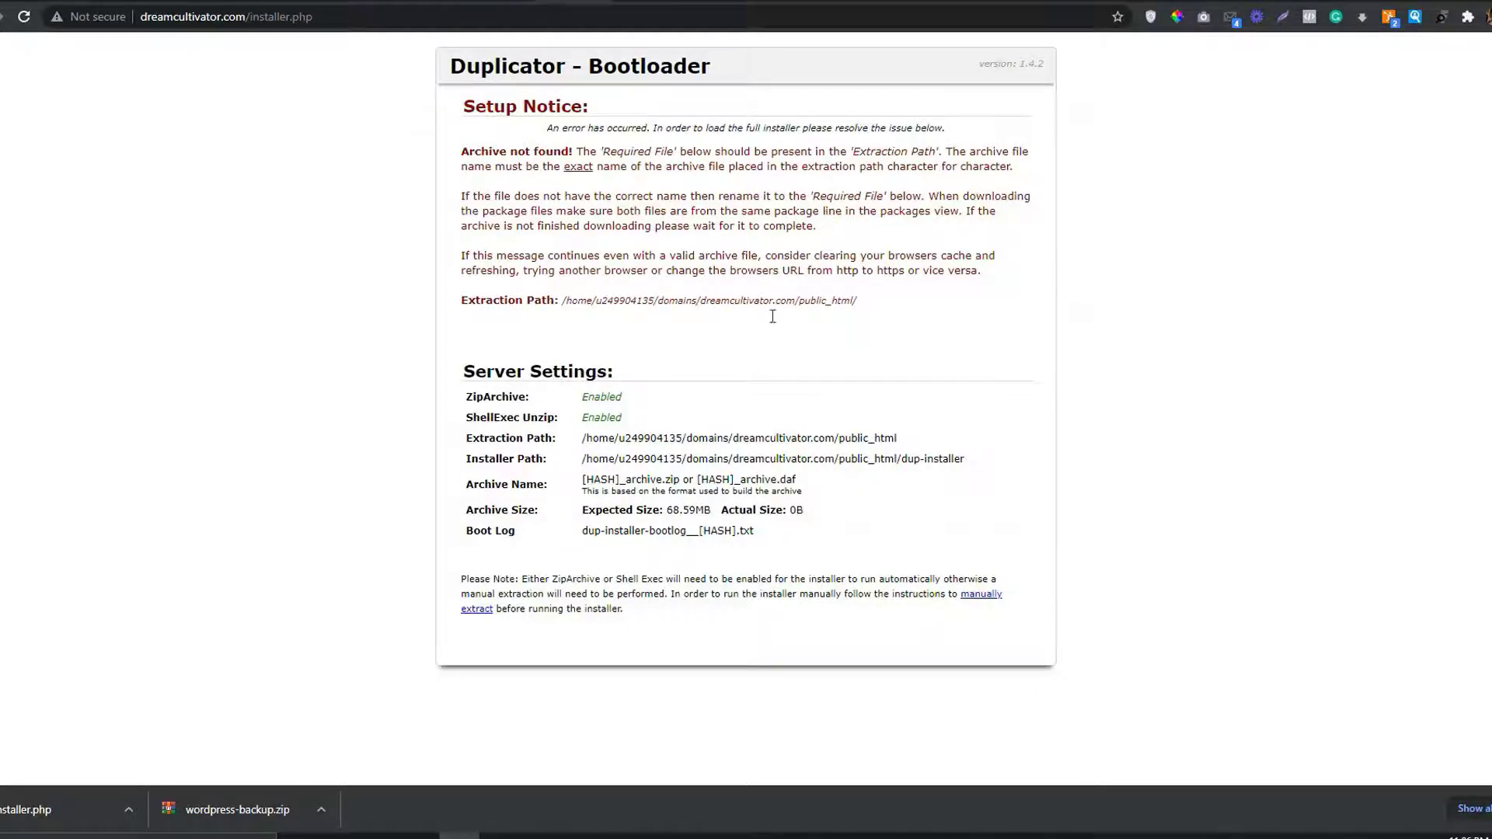
{"action": "left_click_drag", "start_coordinate": [588, 510], "coordinate": [753, 507]}
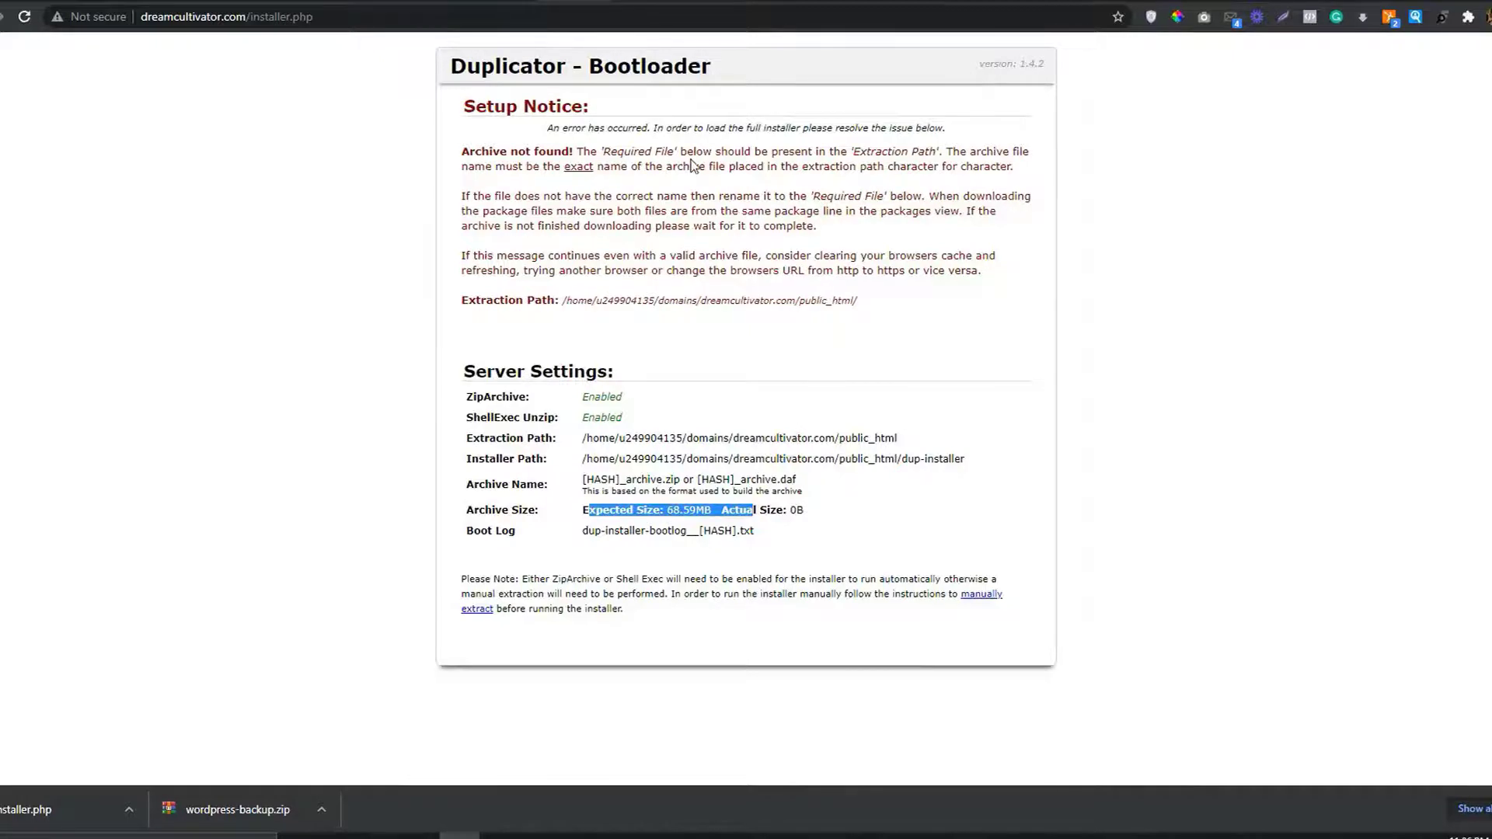
{"action": "left_click_drag", "start_coordinate": [688, 166], "coordinate": [882, 271]}
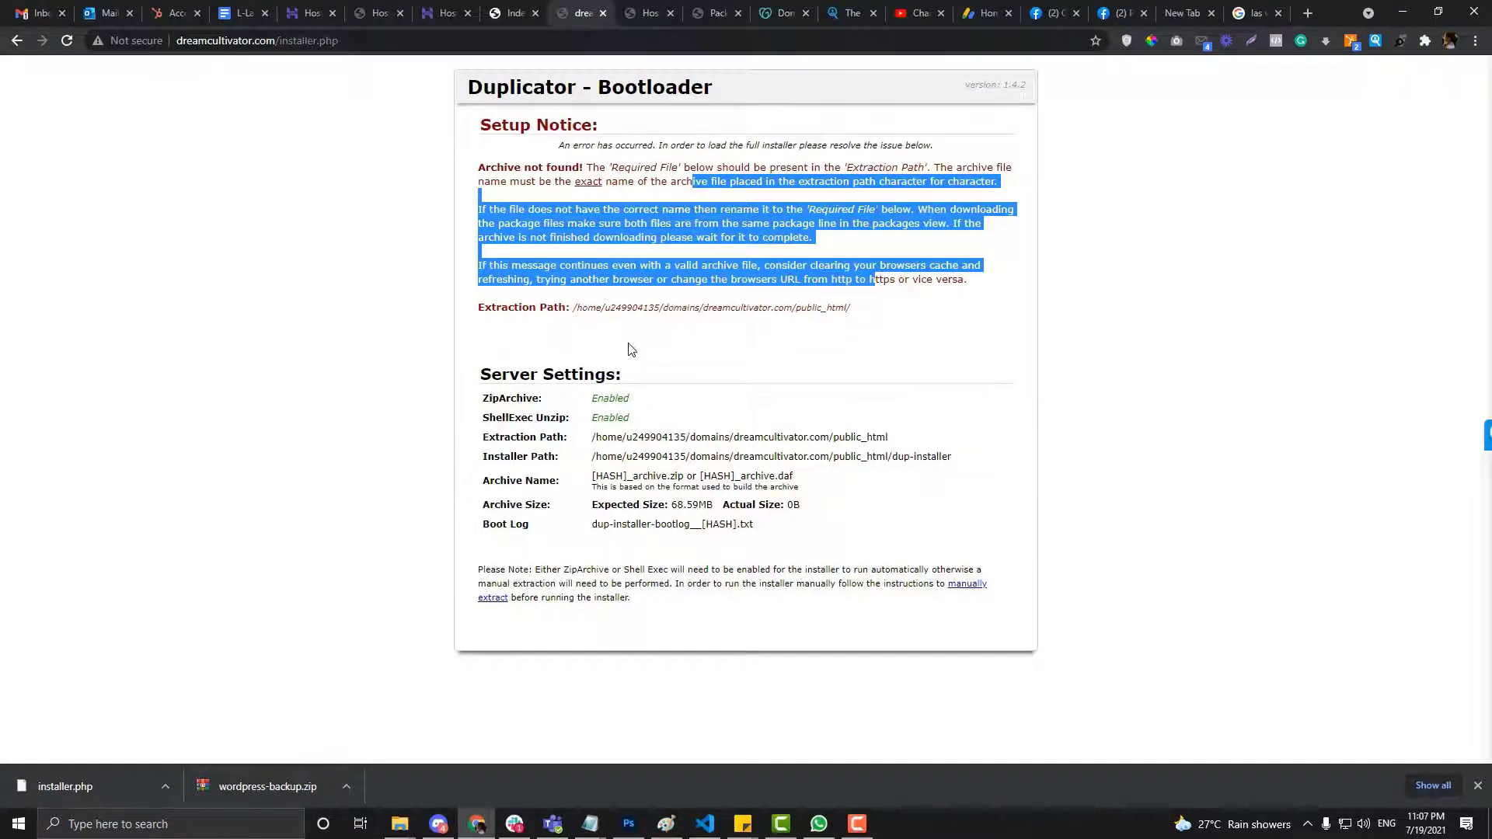
Return to the File Manager's public_html folder and extract wordpress-backup.zip into a folder named wordpress-backup
{"action": "left_click", "coordinate": [432, 9]}
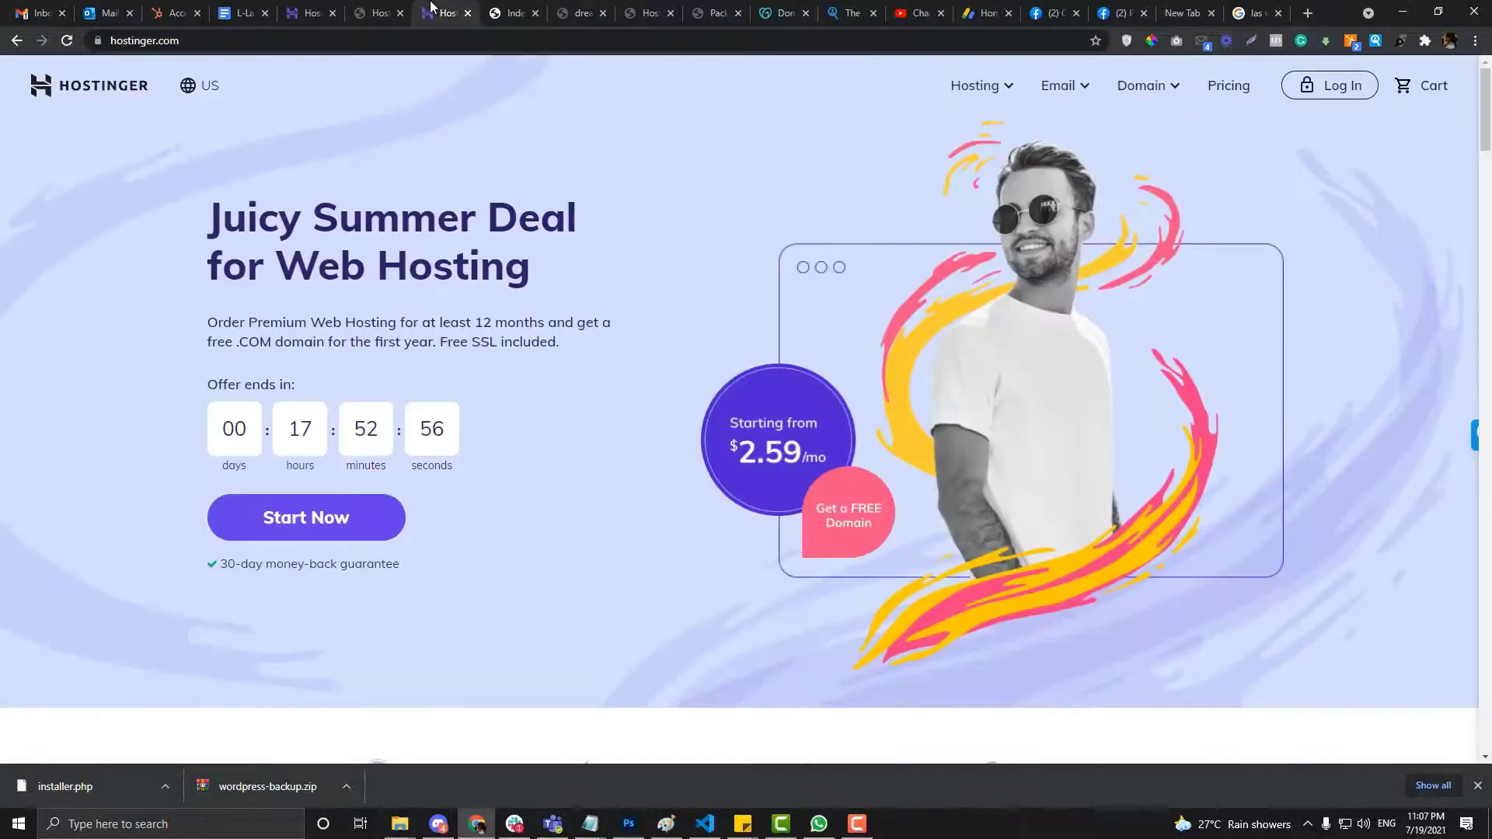
{"action": "left_click", "coordinate": [317, 6]}
{"action": "left_click", "coordinate": [377, 9]}
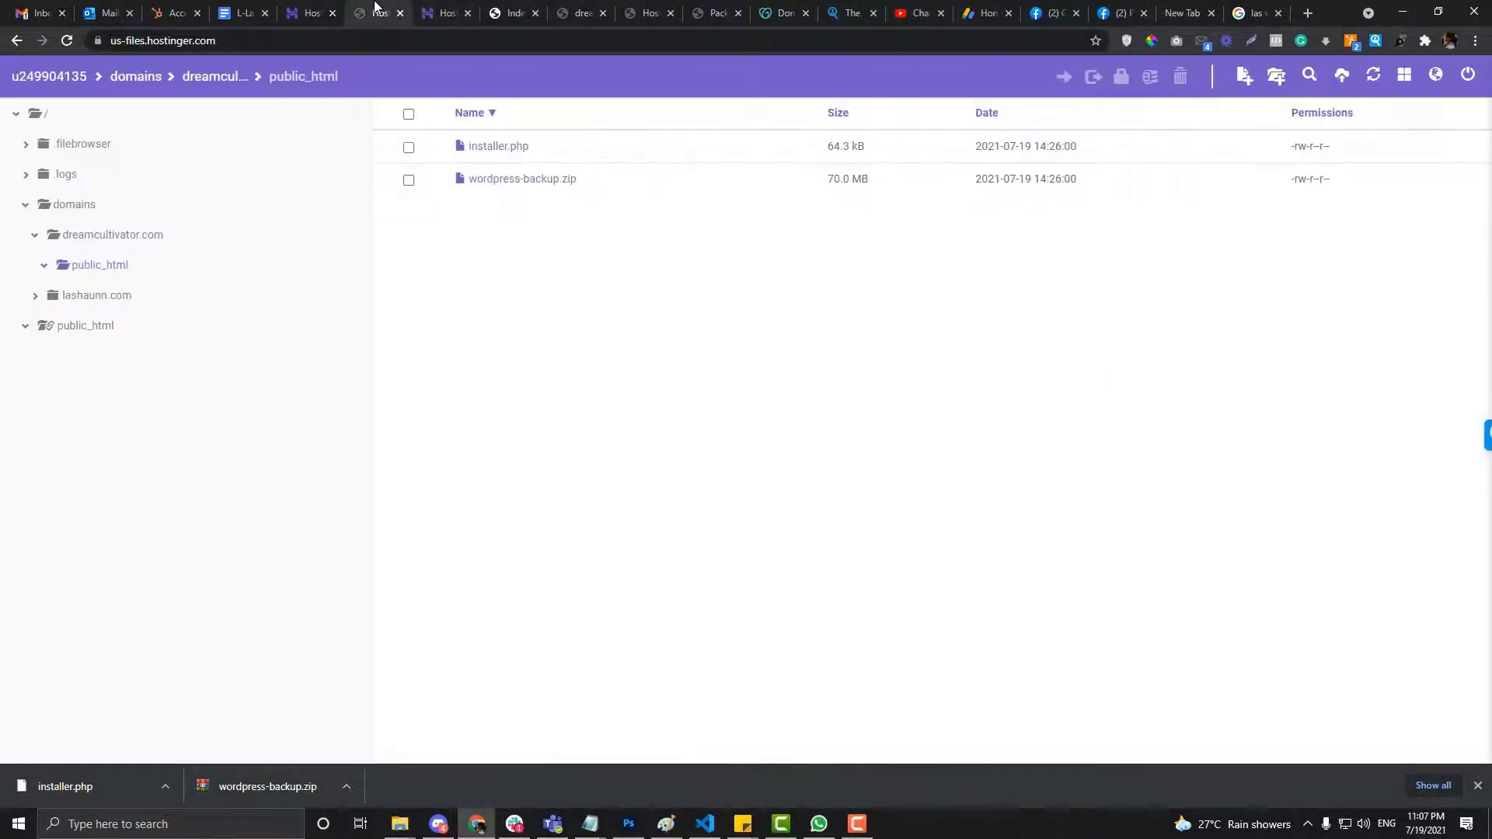
{"action": "left_click", "coordinate": [483, 179]}
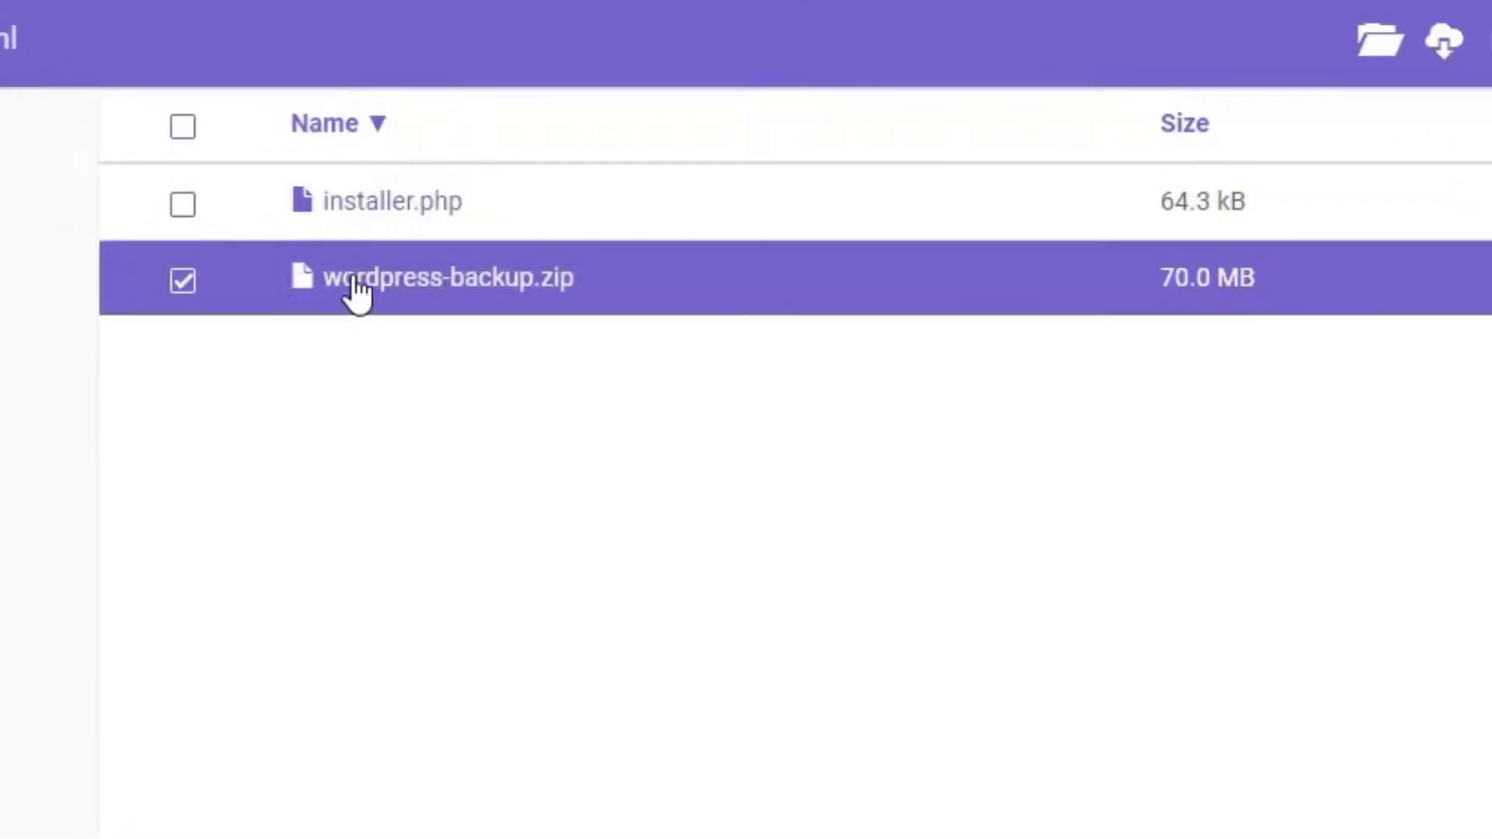
{"action": "right_click", "coordinate": [361, 295]}
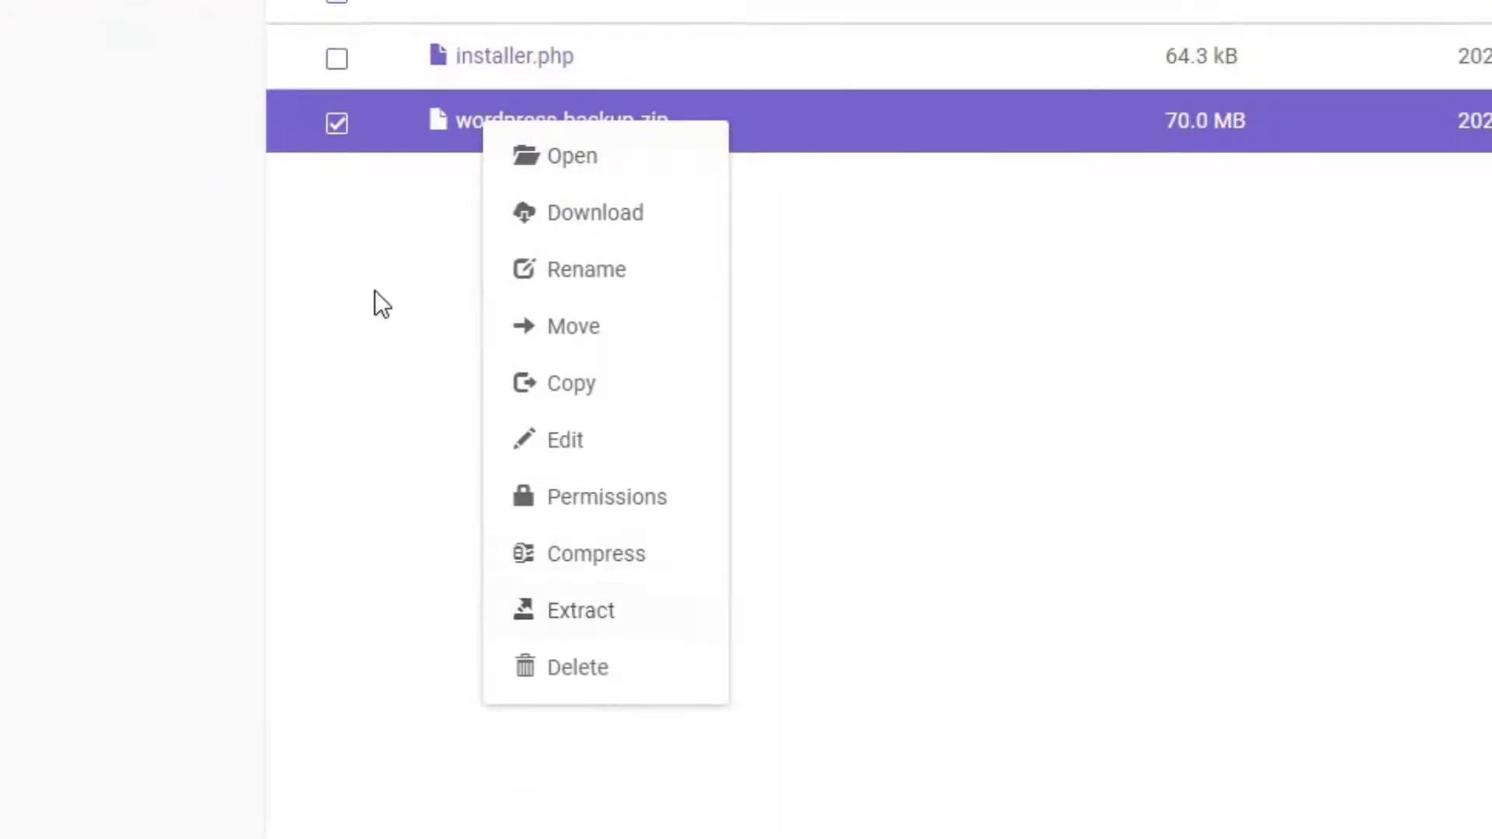
{"action": "left_click", "coordinate": [375, 291]}
{"action": "right_click", "coordinate": [509, 133]}
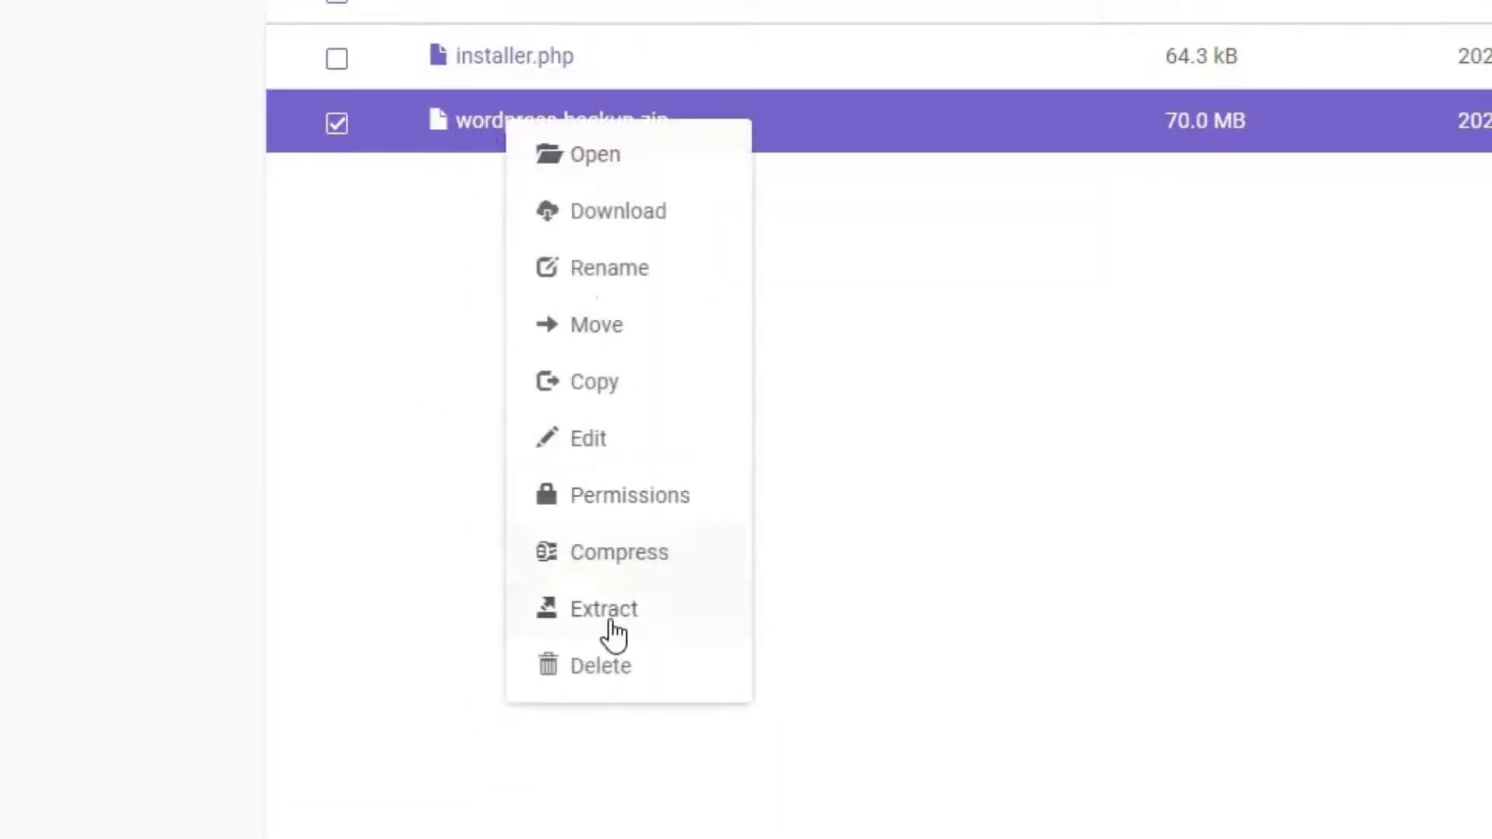
{"action": "left_click", "coordinate": [573, 610]}
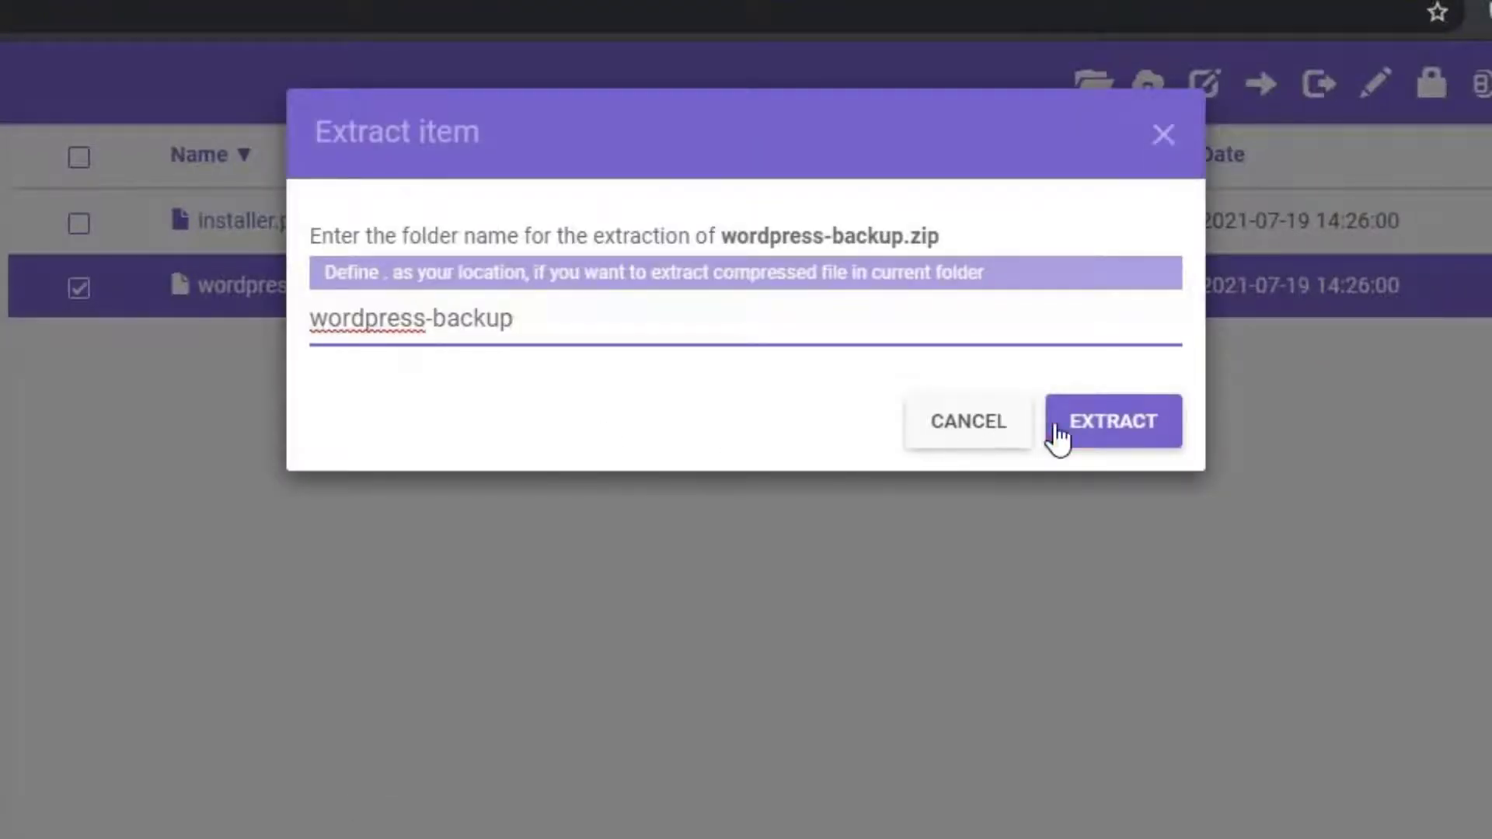
{"action": "left_click", "coordinate": [1094, 424]}
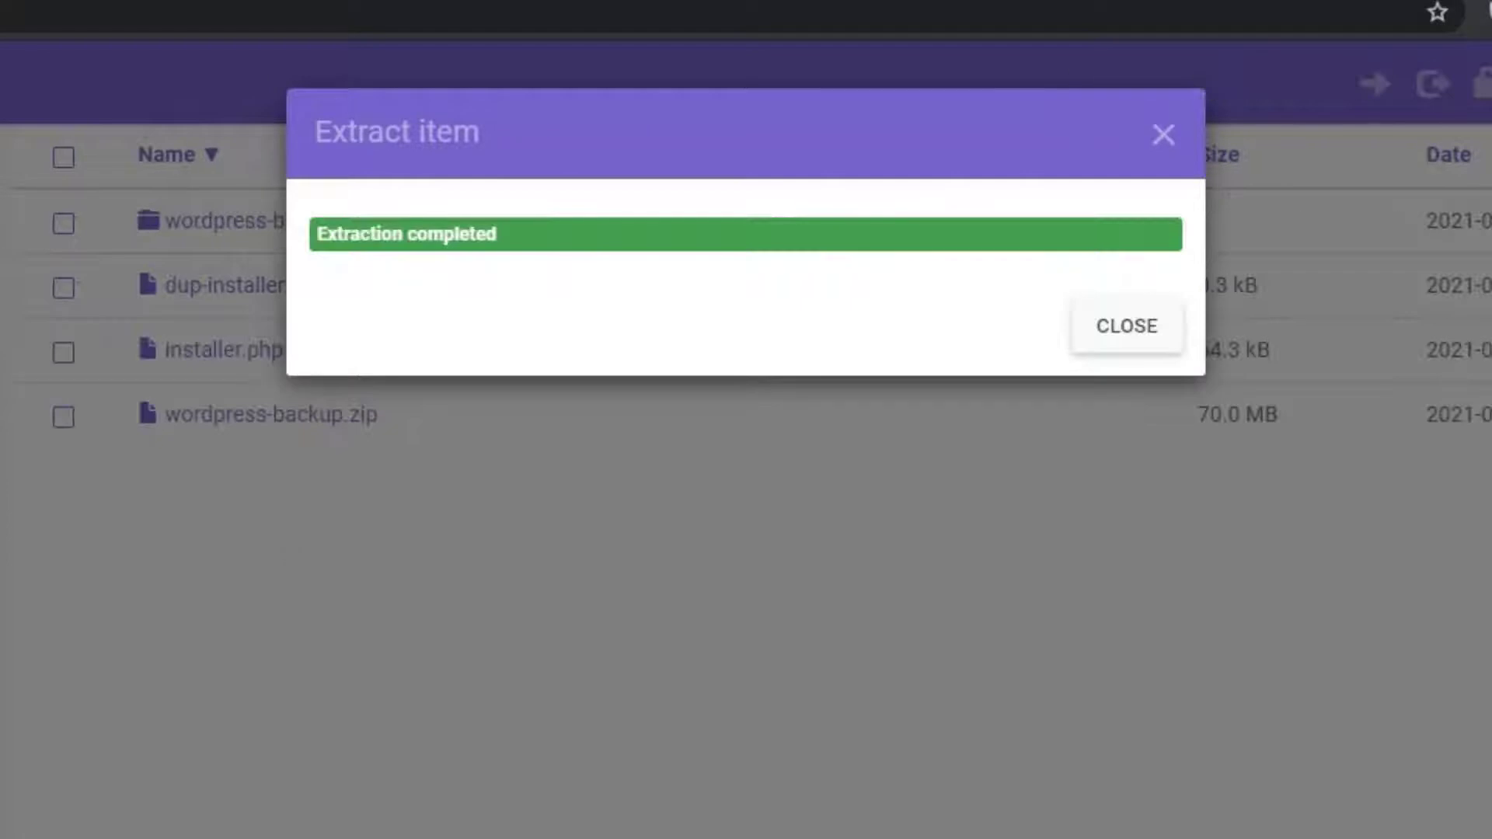
{"action": "left_click", "coordinate": [1127, 335]}
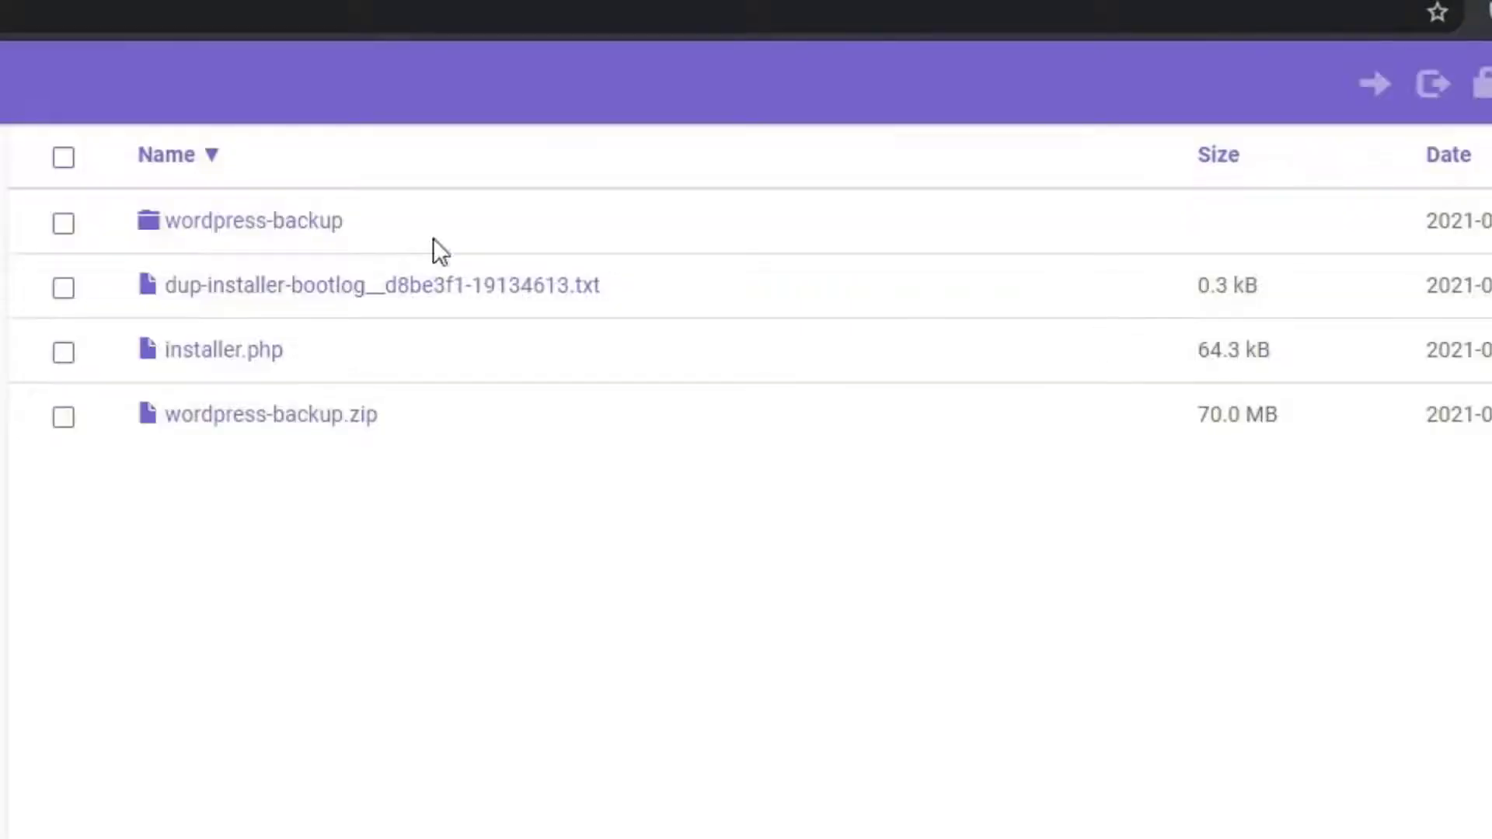
Move everything inside the extracted wordpress-backup folder to /domains/dreamcultivator.com/public_html
{"action": "left_click", "coordinate": [233, 225]}
{"action": "left_click", "coordinate": [204, 236]}
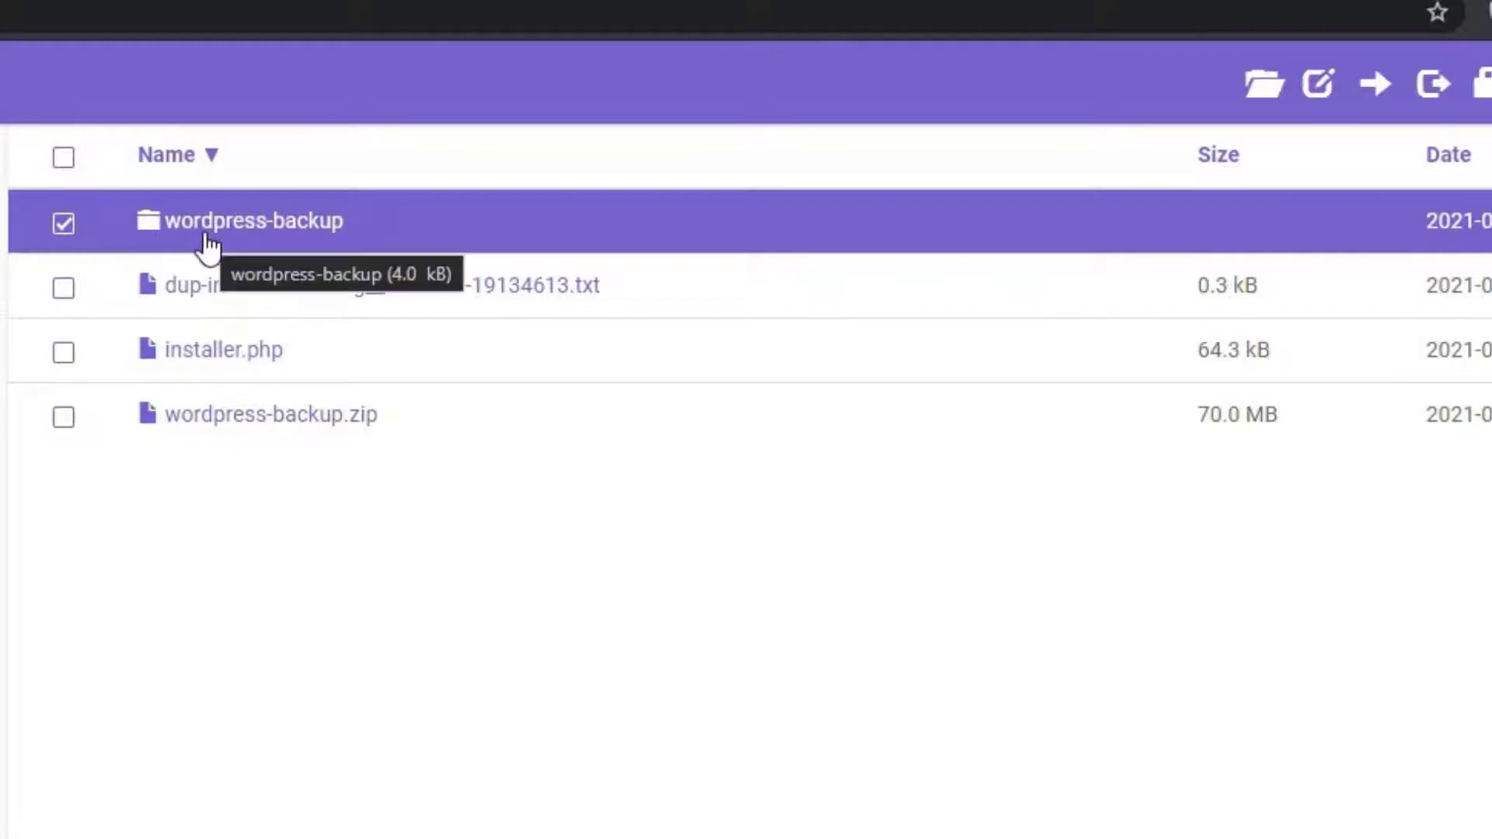
{"action": "double_click", "coordinate": [207, 244]}
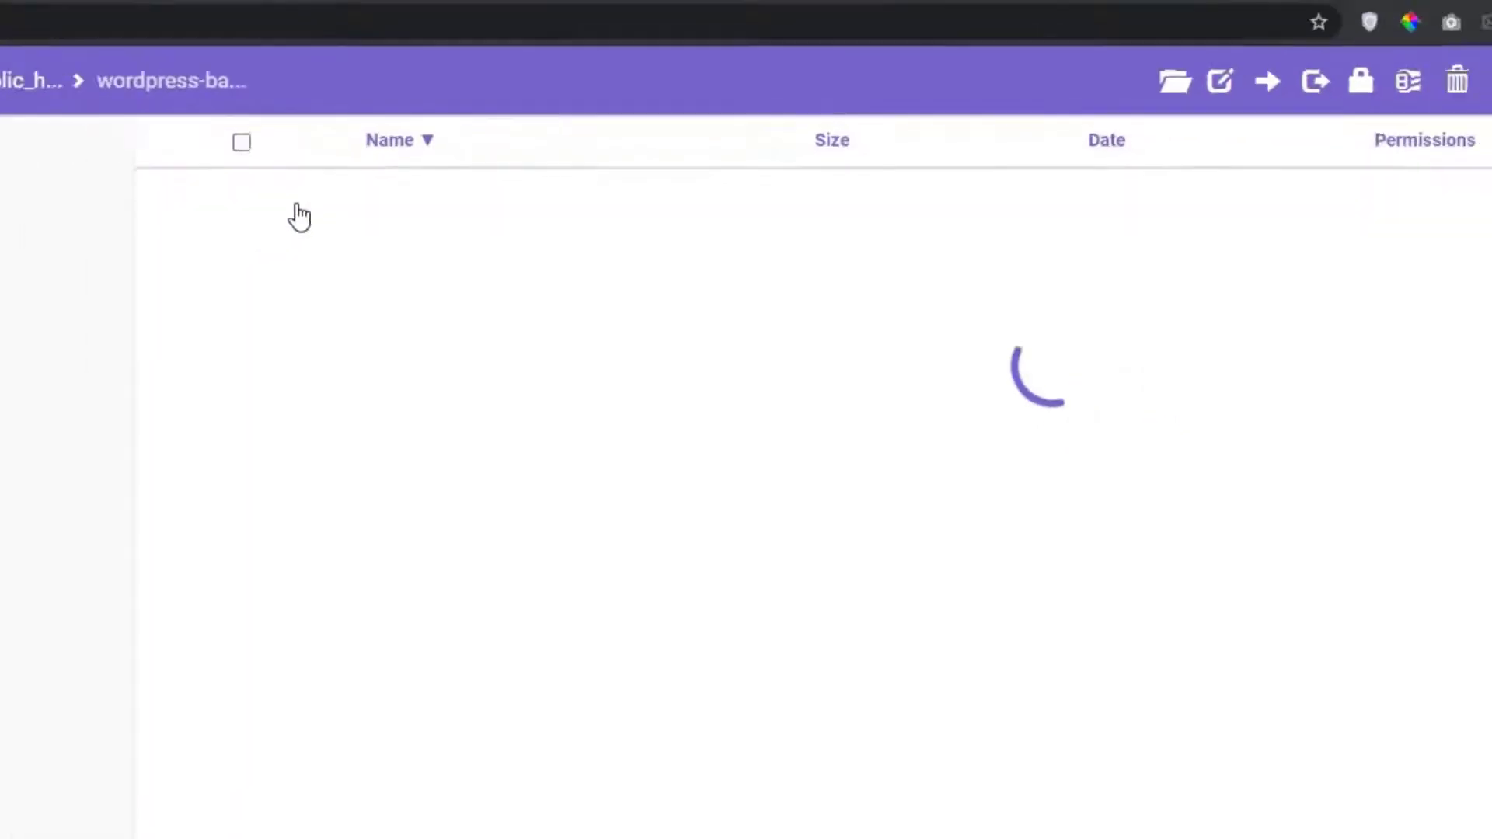
{"action": "left_click", "coordinate": [241, 142]}
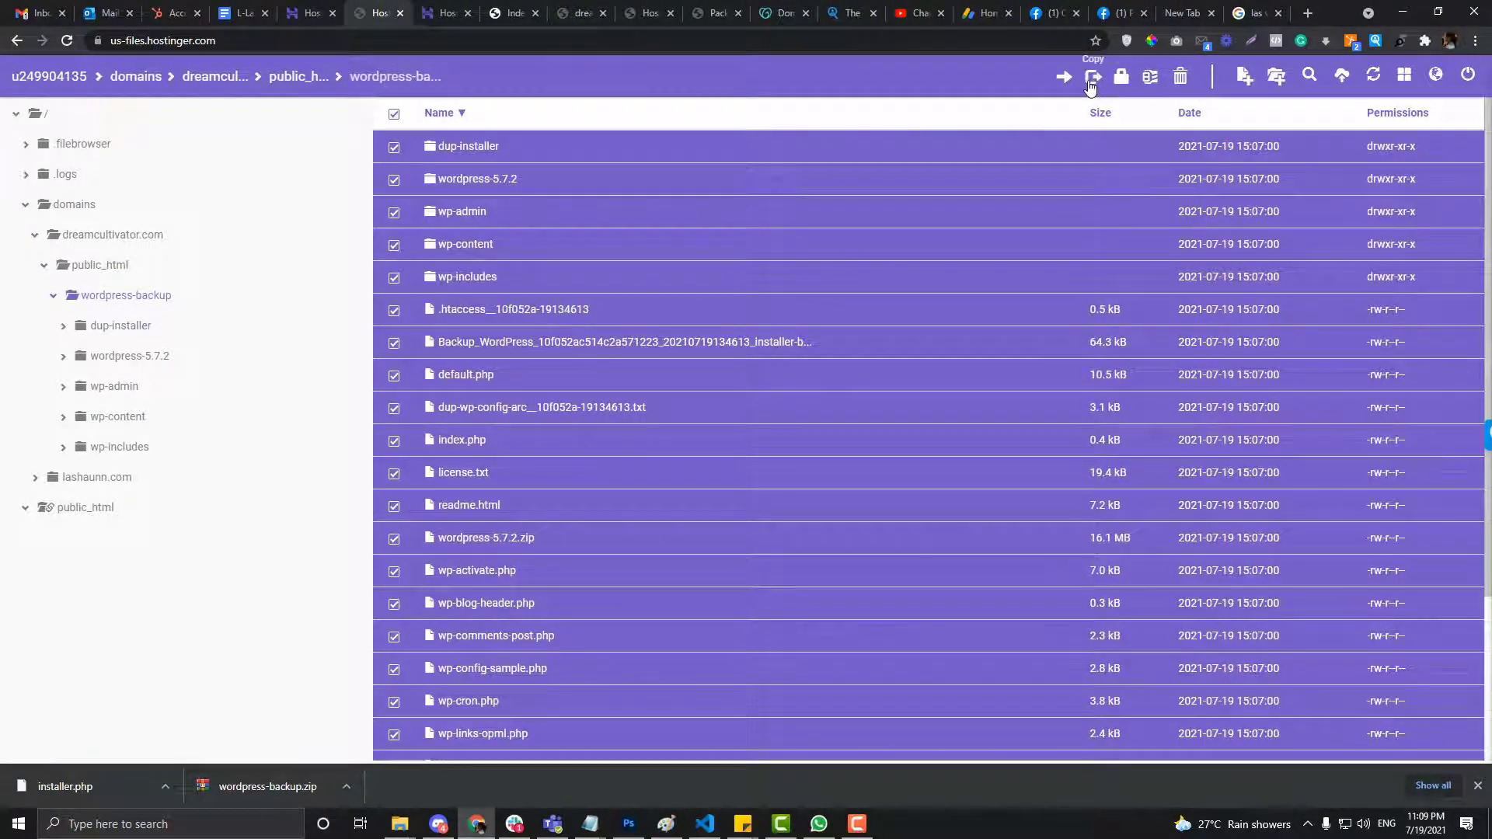
{"action": "left_click", "coordinate": [1066, 81]}
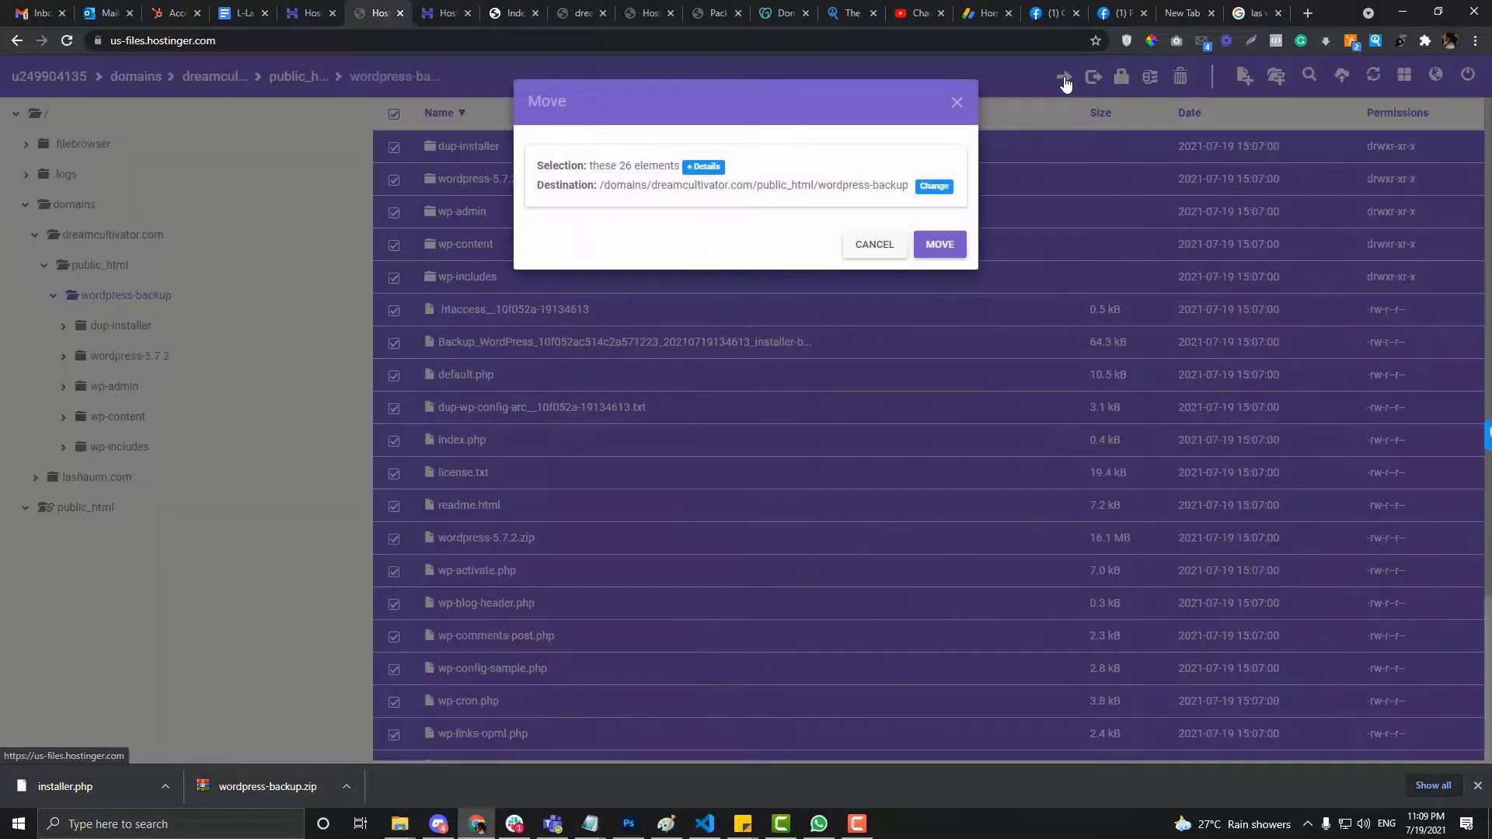
{"action": "left_click", "coordinate": [933, 184]}
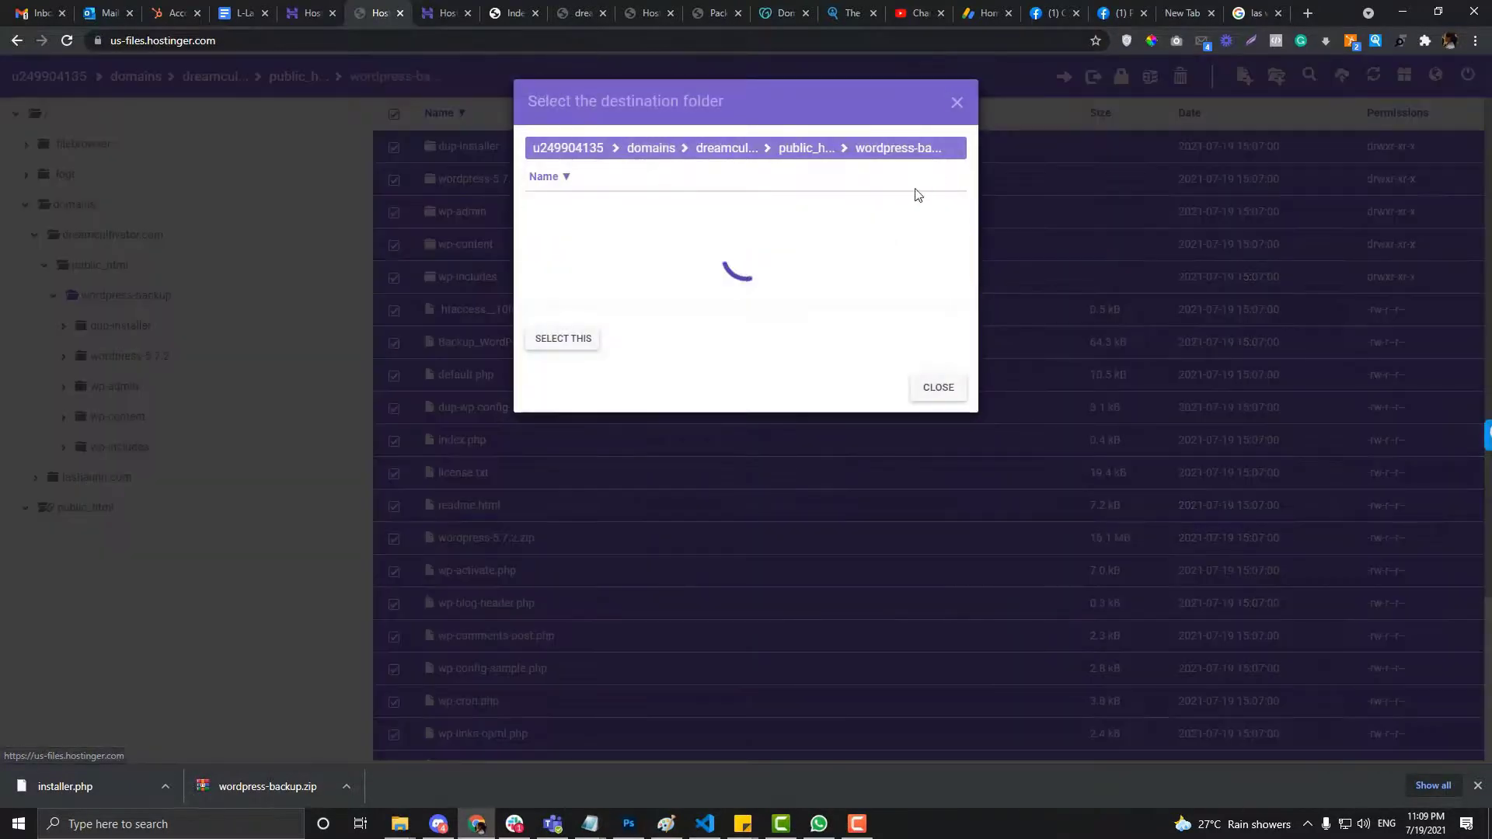
{"action": "left_click", "coordinate": [799, 155]}
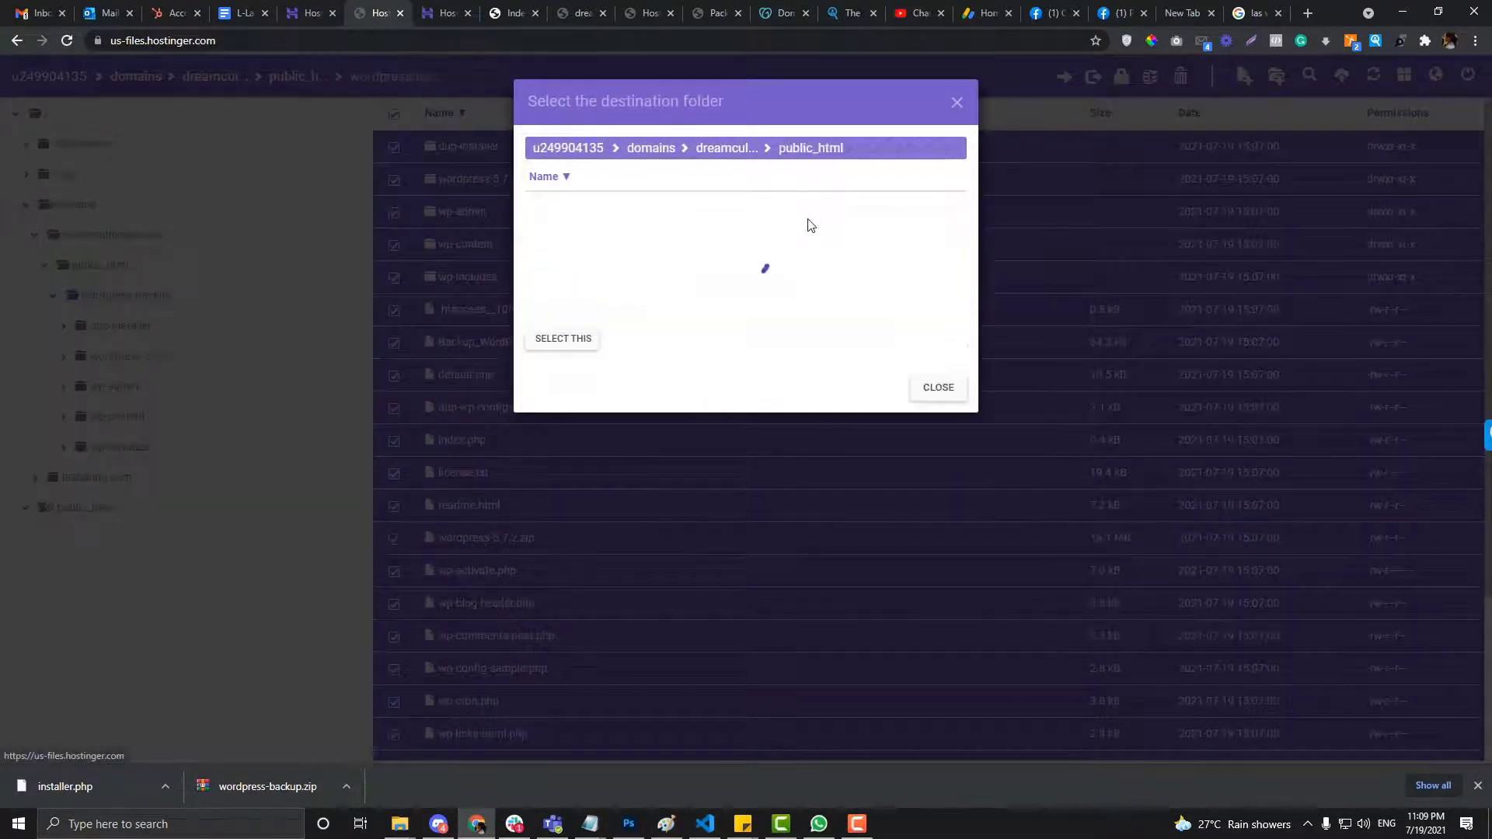
{"action": "left_click", "coordinate": [743, 158]}
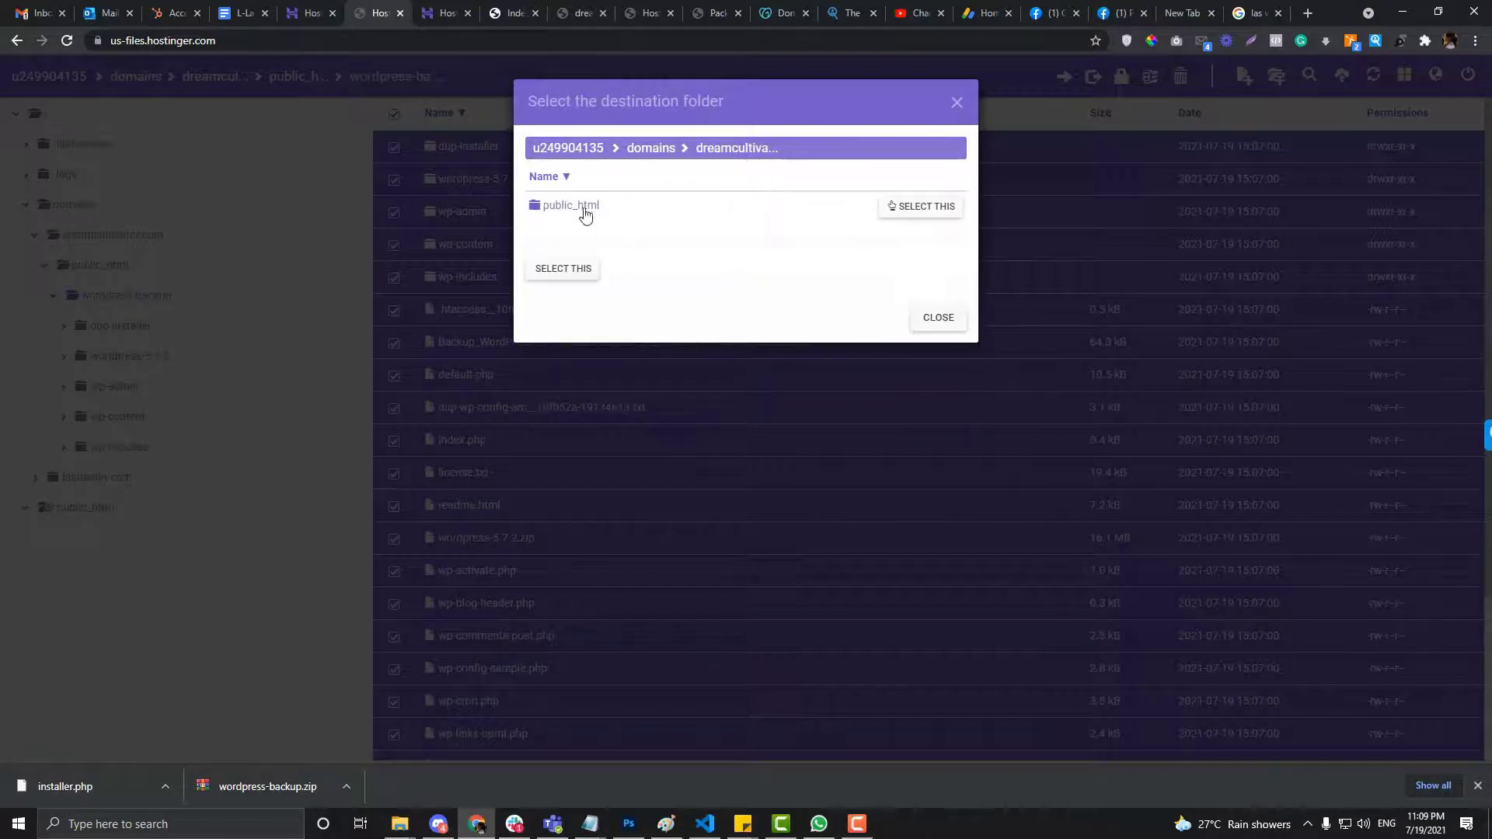
{"action": "left_click", "coordinate": [884, 213]}
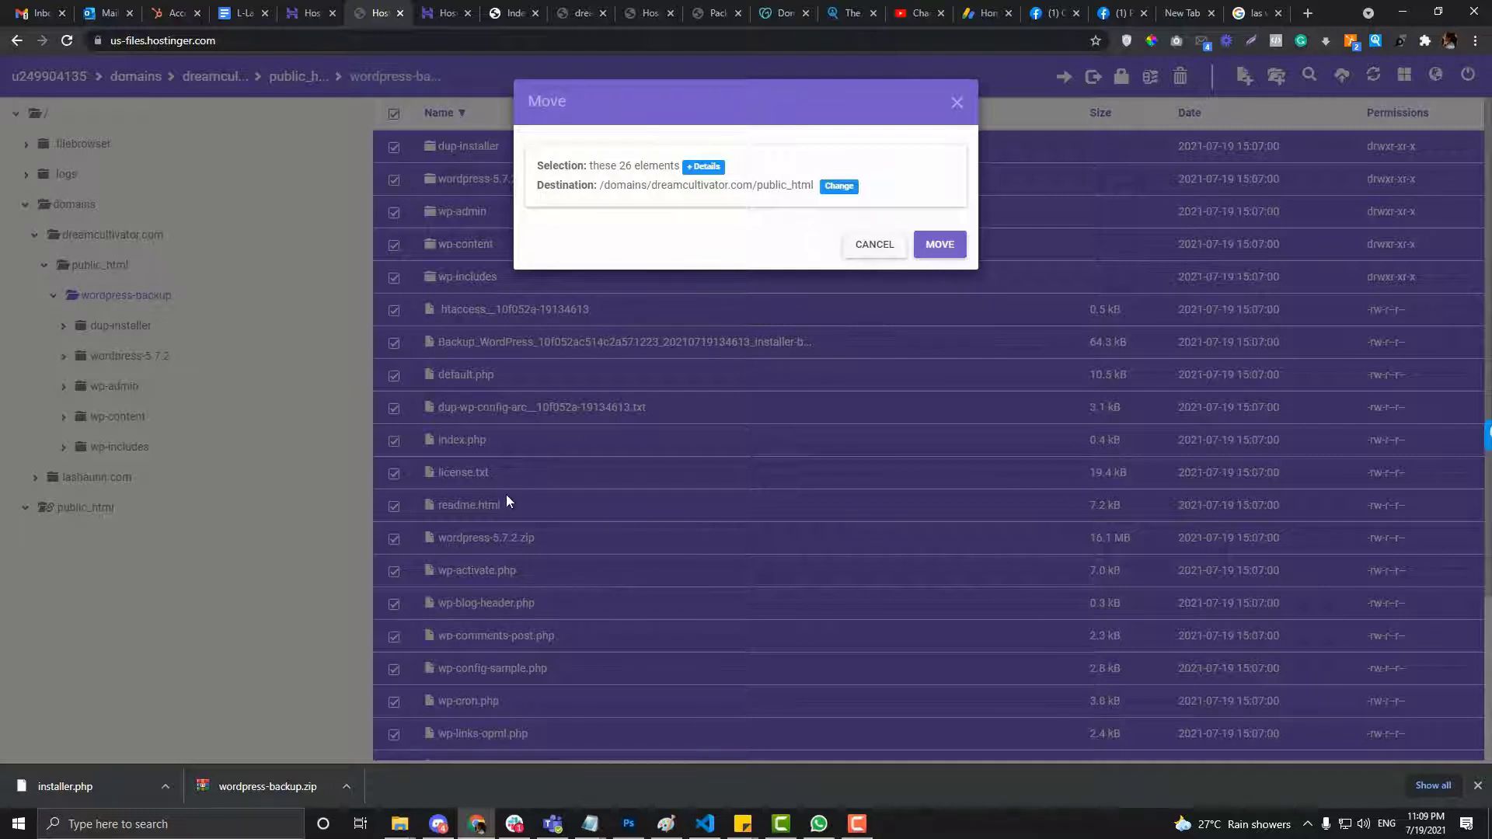
{"action": "left_click", "coordinate": [941, 244]}
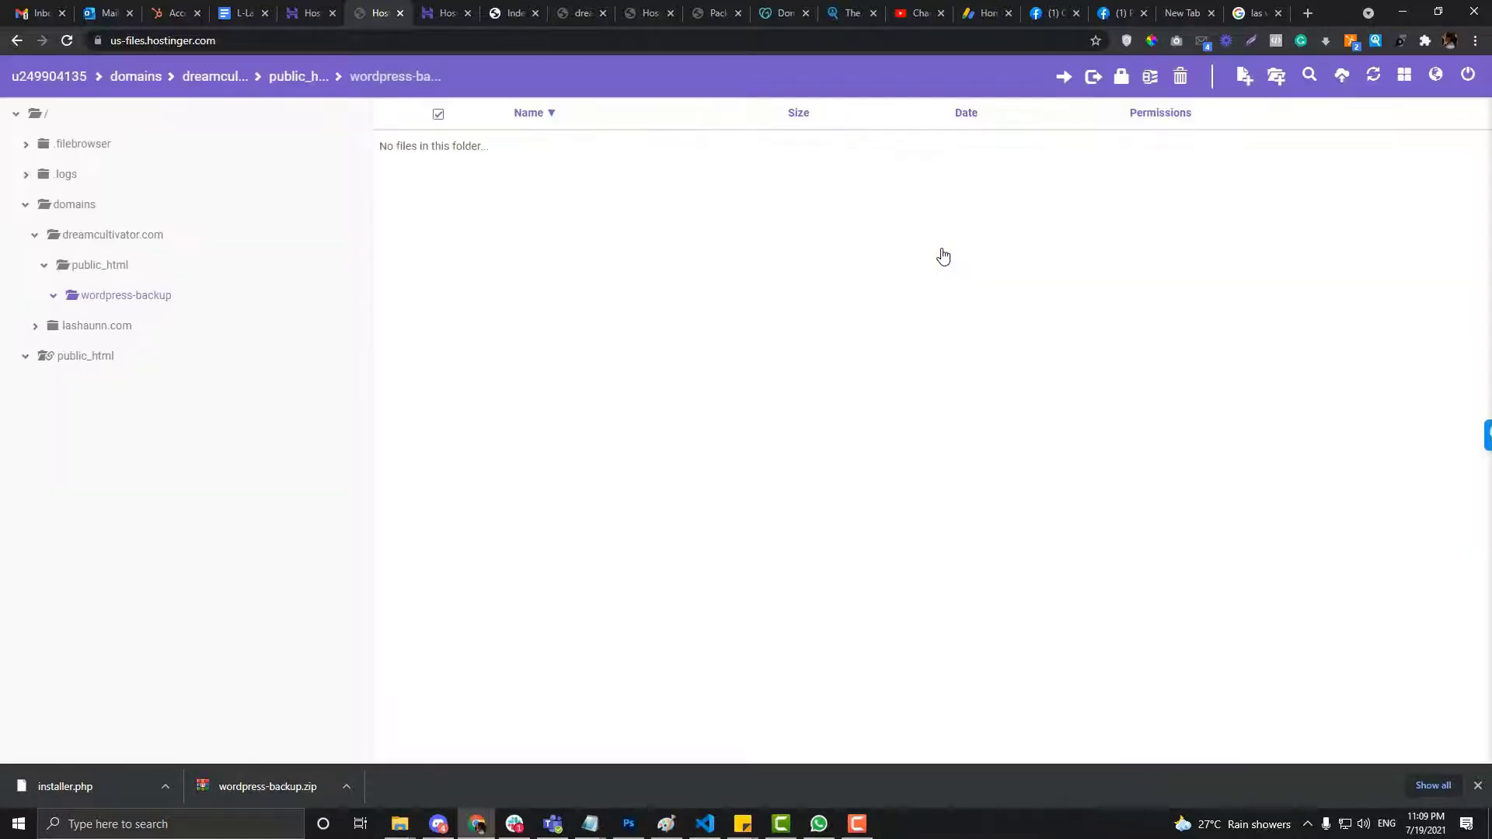
Delete the emptied wordpress-backup folder from public_html and look over the remaining files
{"action": "left_click", "coordinate": [108, 265]}
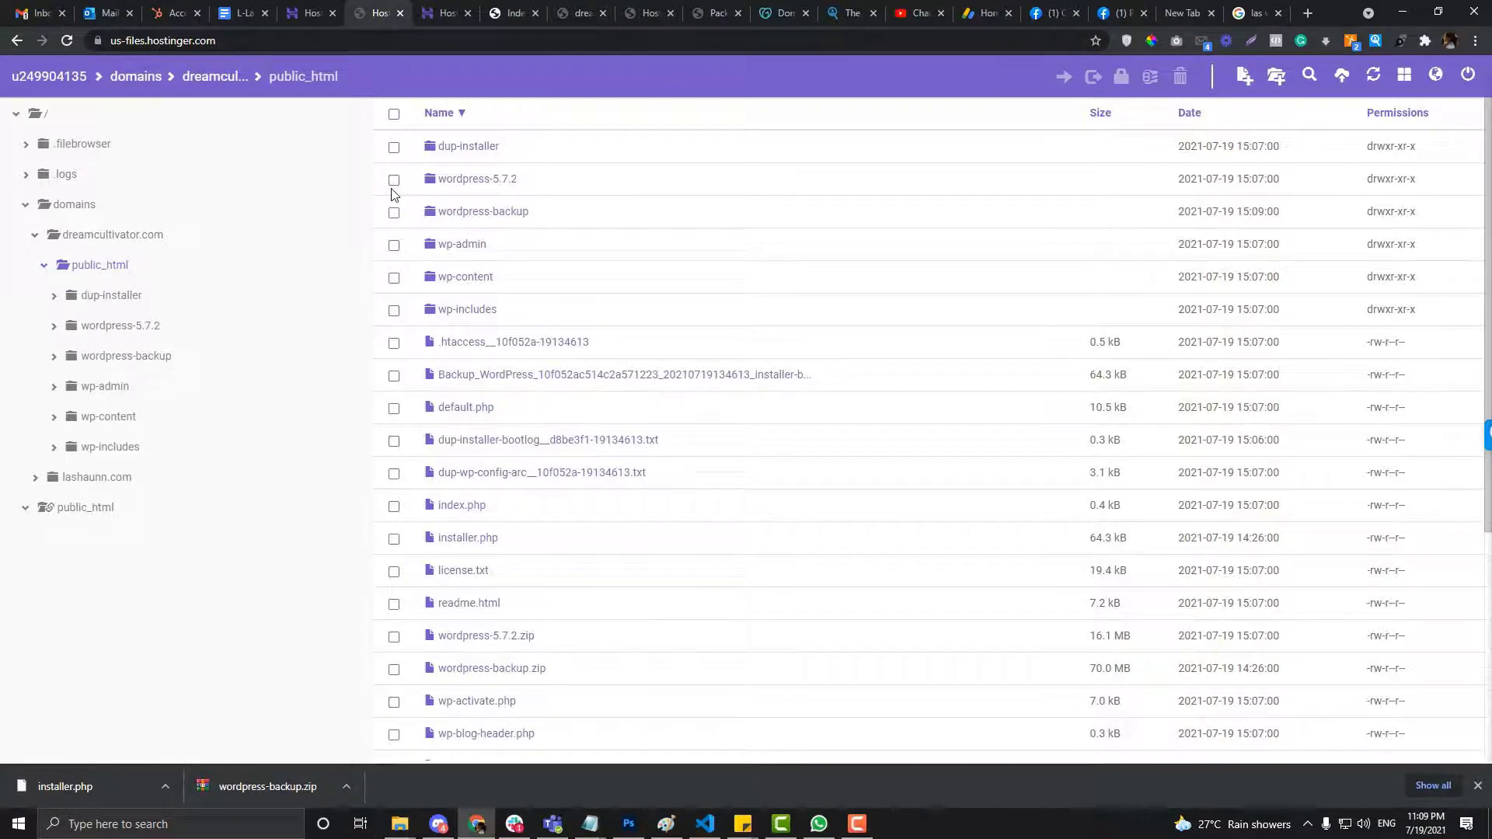
{"action": "left_click", "coordinate": [394, 212]}
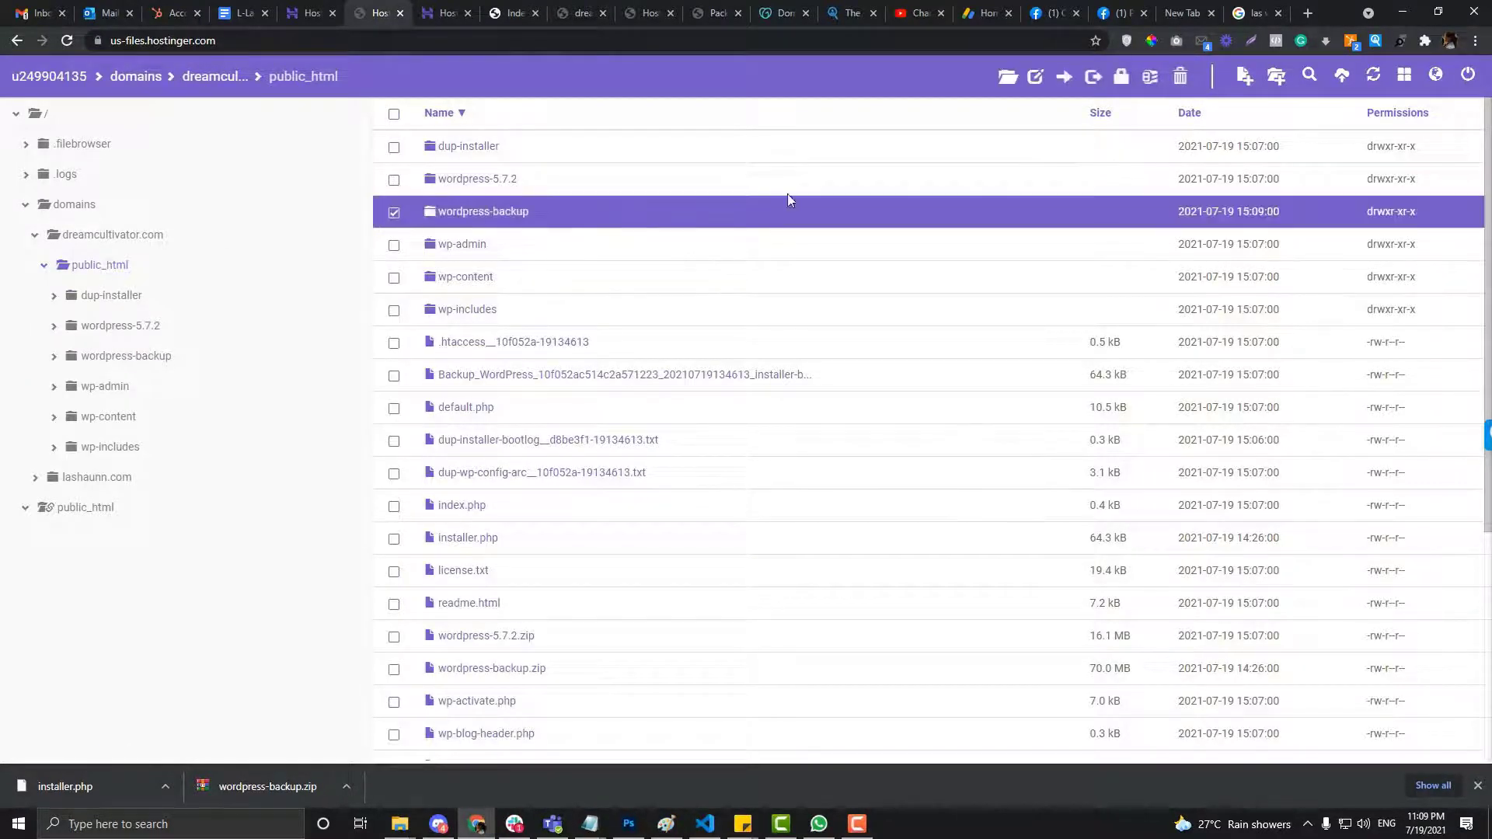
{"action": "left_click", "coordinate": [1180, 76]}
{"action": "left_click", "coordinate": [934, 195]}
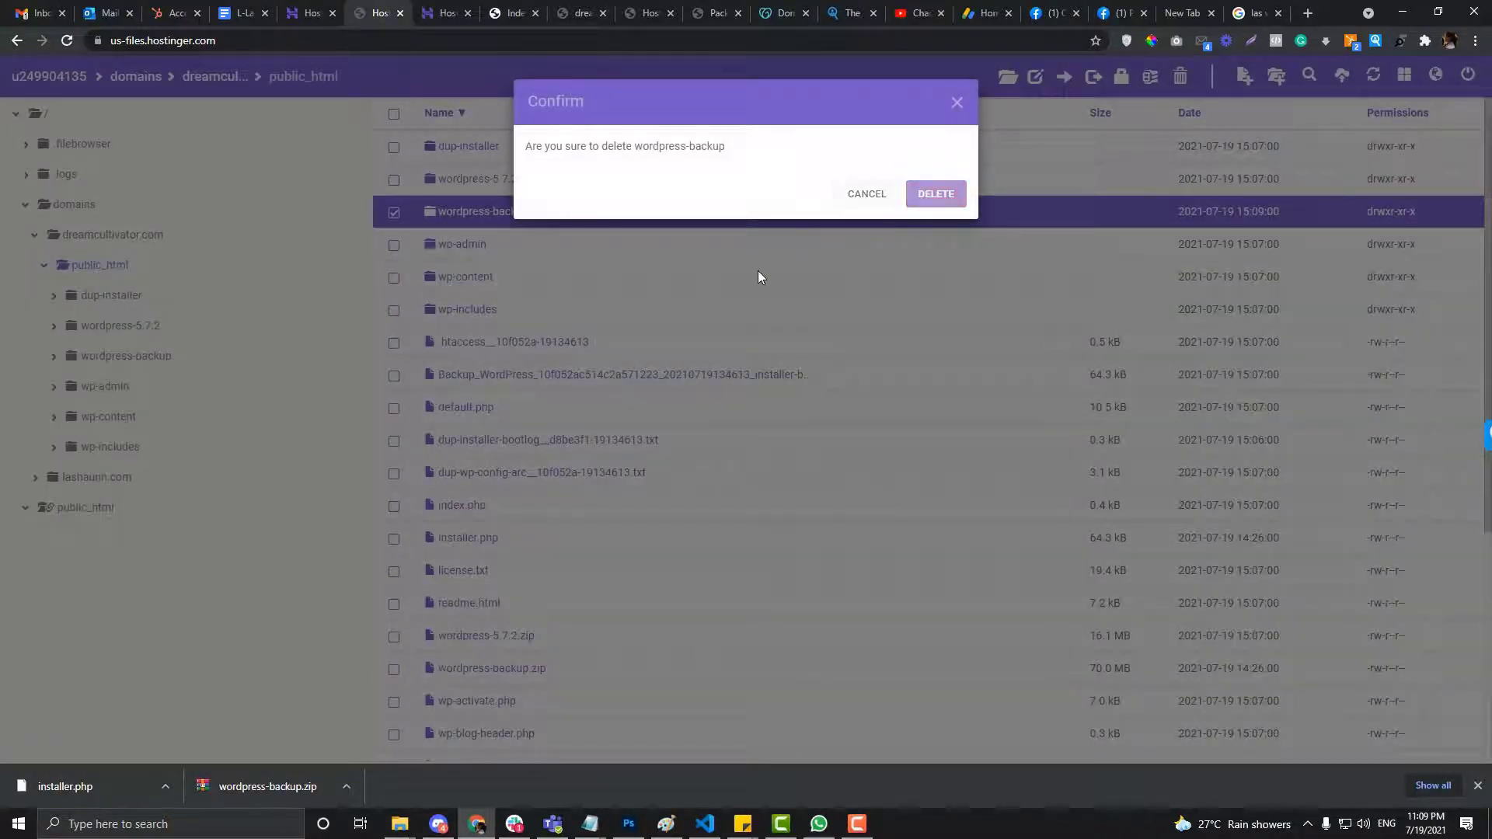
{"action": "scroll", "coordinate": [491, 390], "scroll_direction": "down", "scroll_amount": 2}
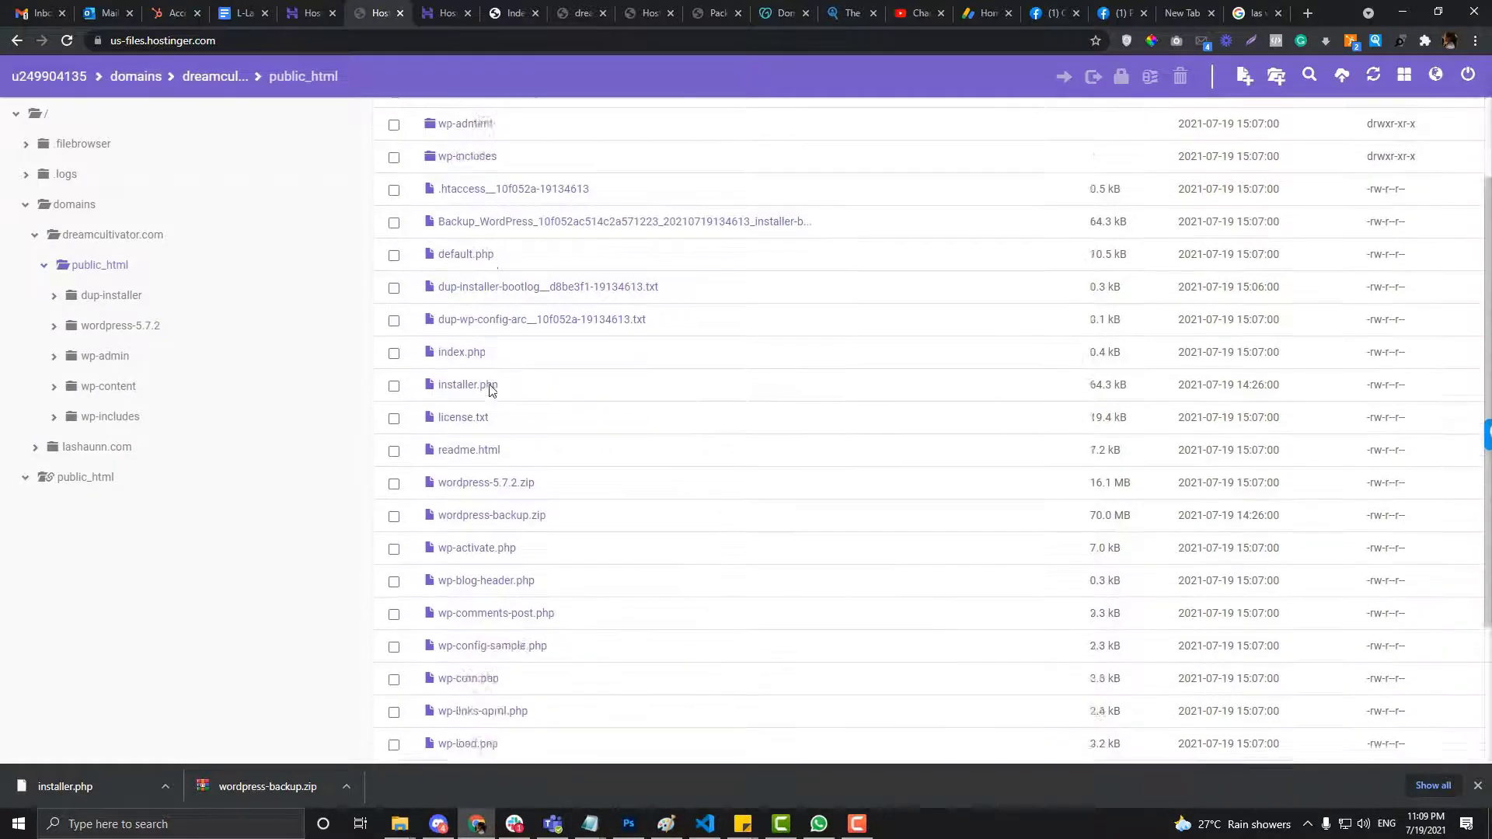
{"action": "scroll", "coordinate": [491, 391], "scroll_direction": "down", "scroll_amount": 2}
{"action": "scroll", "coordinate": [490, 391], "scroll_direction": "up", "scroll_amount": 4}
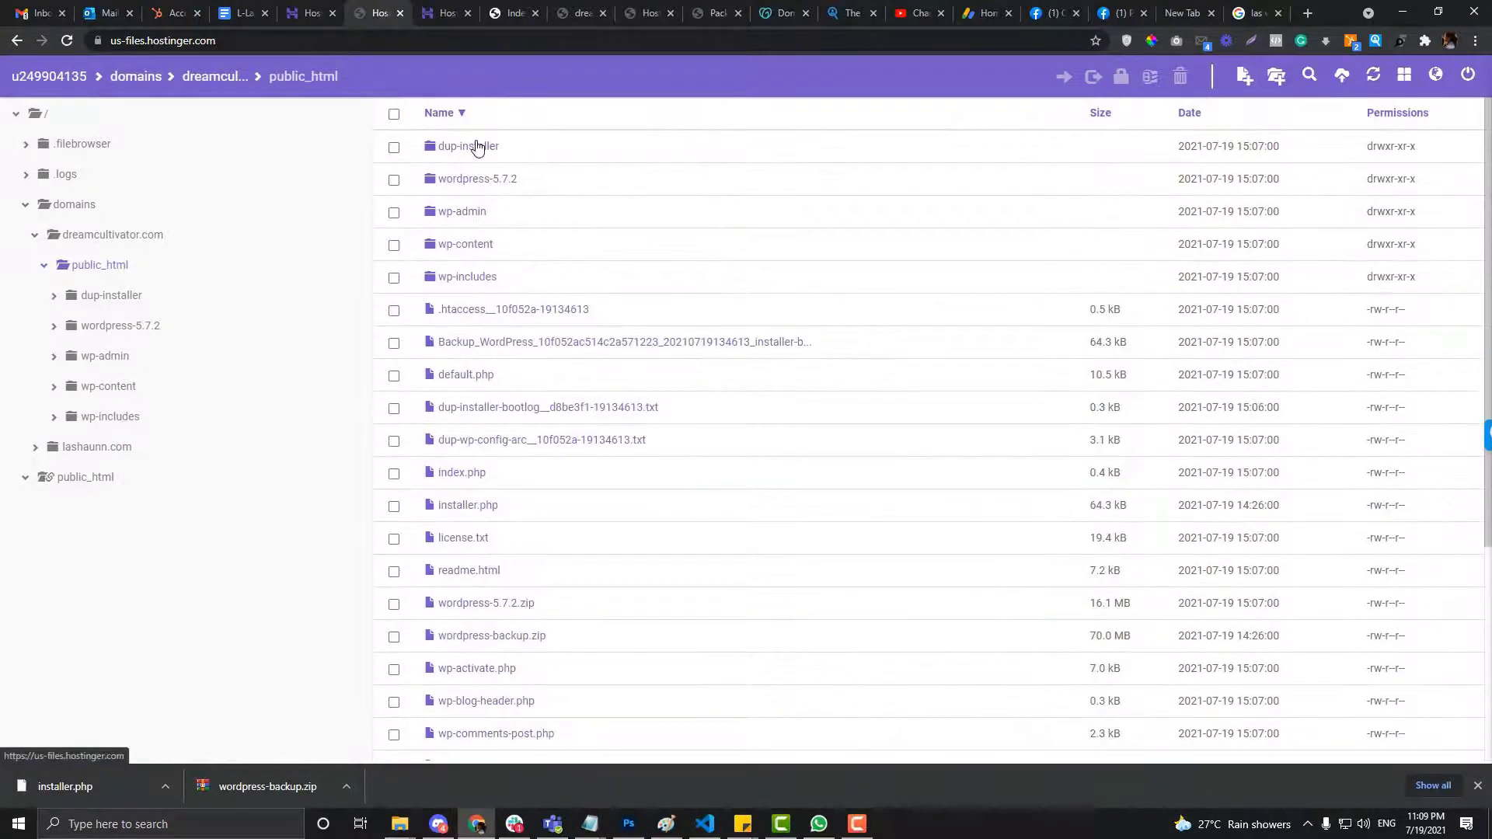
Place the index and installer browser tabs beside the File Manager and reload dreamcultivator.com/installer.php
{"action": "left_click_drag", "start_coordinate": [498, 15], "coordinate": [449, 13]}
{"action": "left_click", "coordinate": [448, 39]}
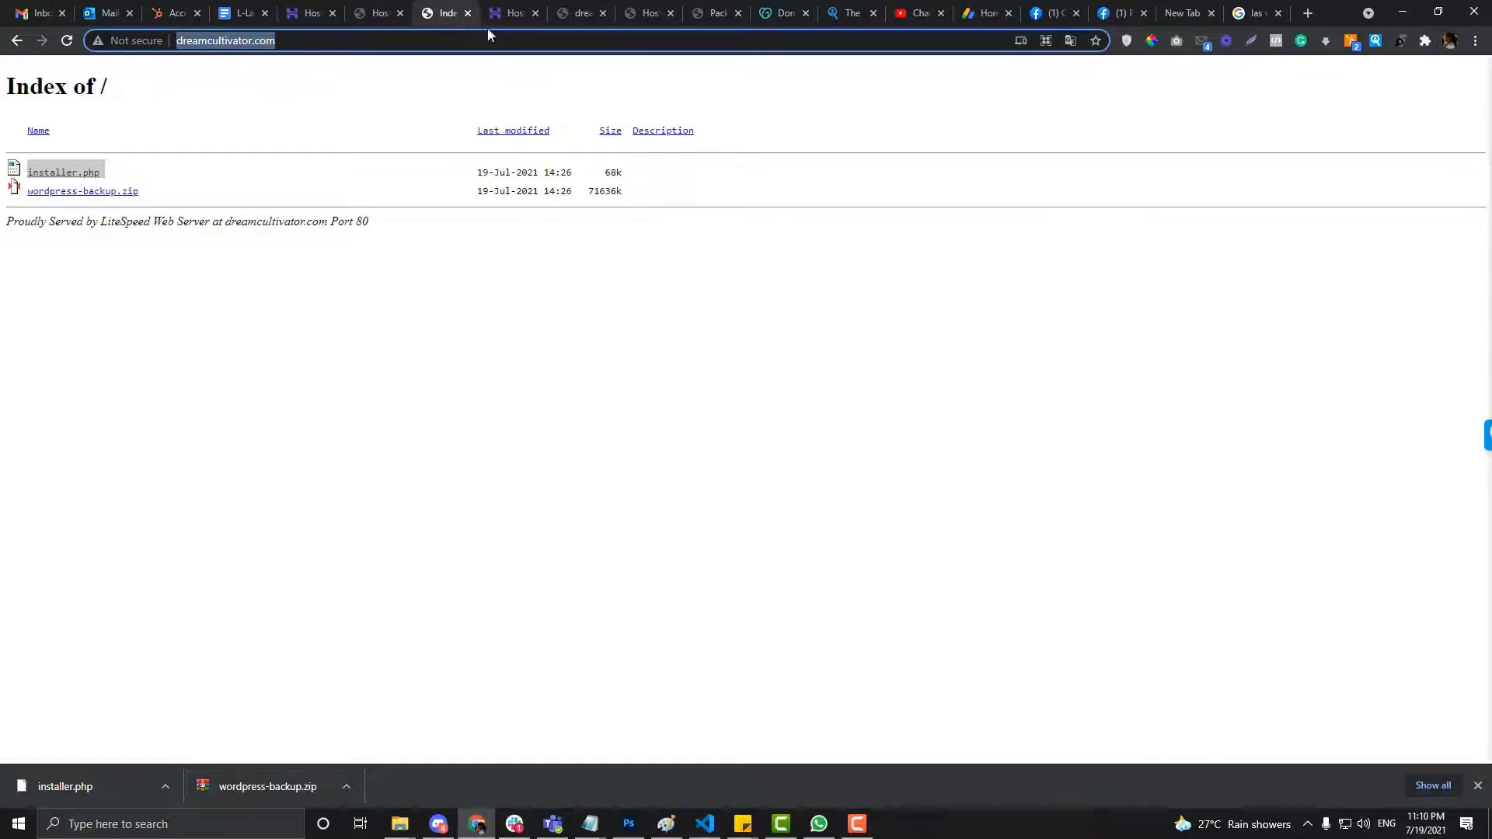
{"action": "left_click_drag", "start_coordinate": [581, 10], "coordinate": [514, 11]}
{"action": "left_click", "coordinate": [448, 37]}
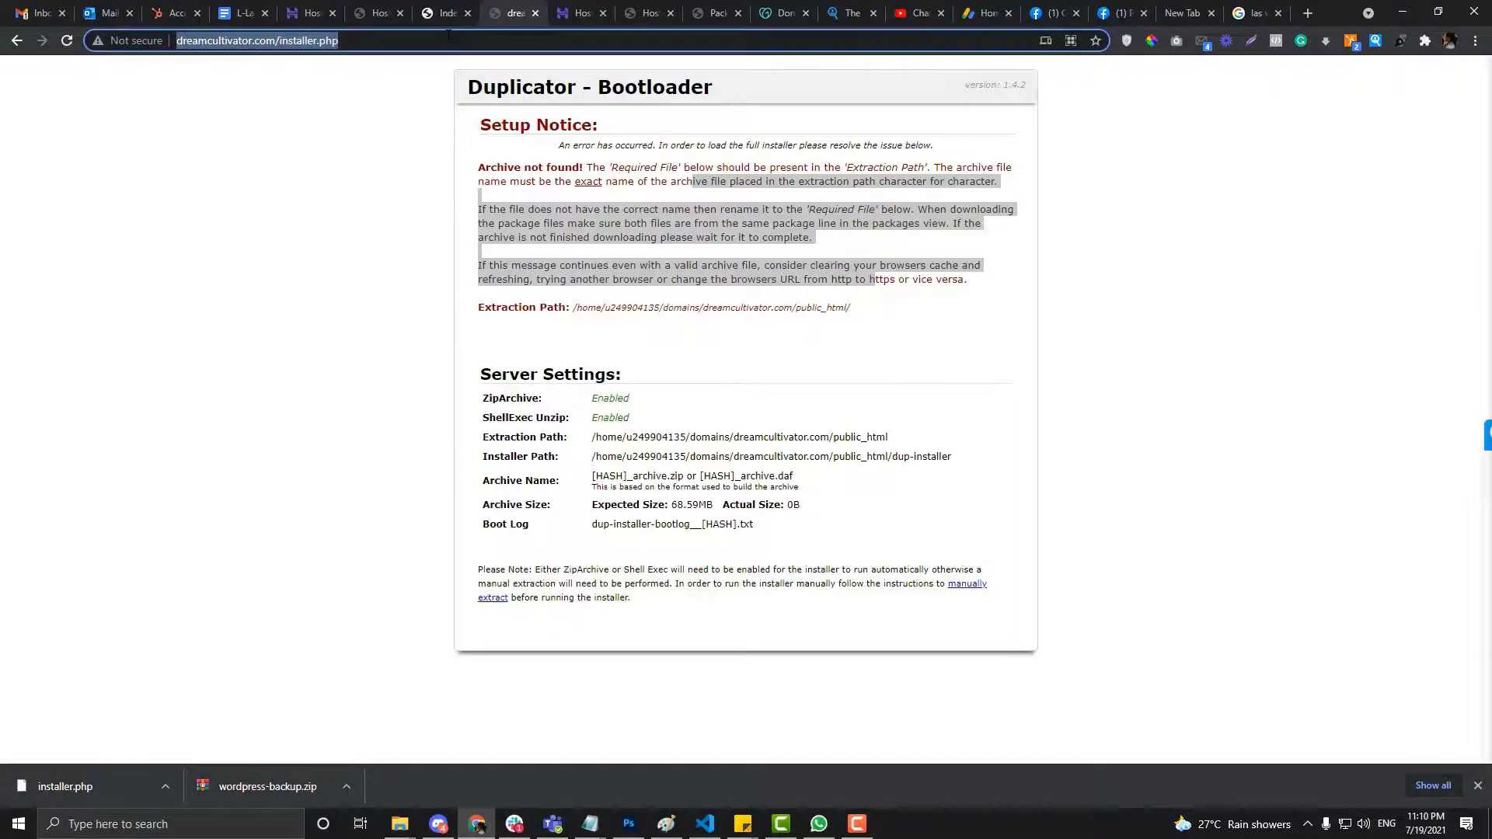
{"action": "key", "text": "Return"}
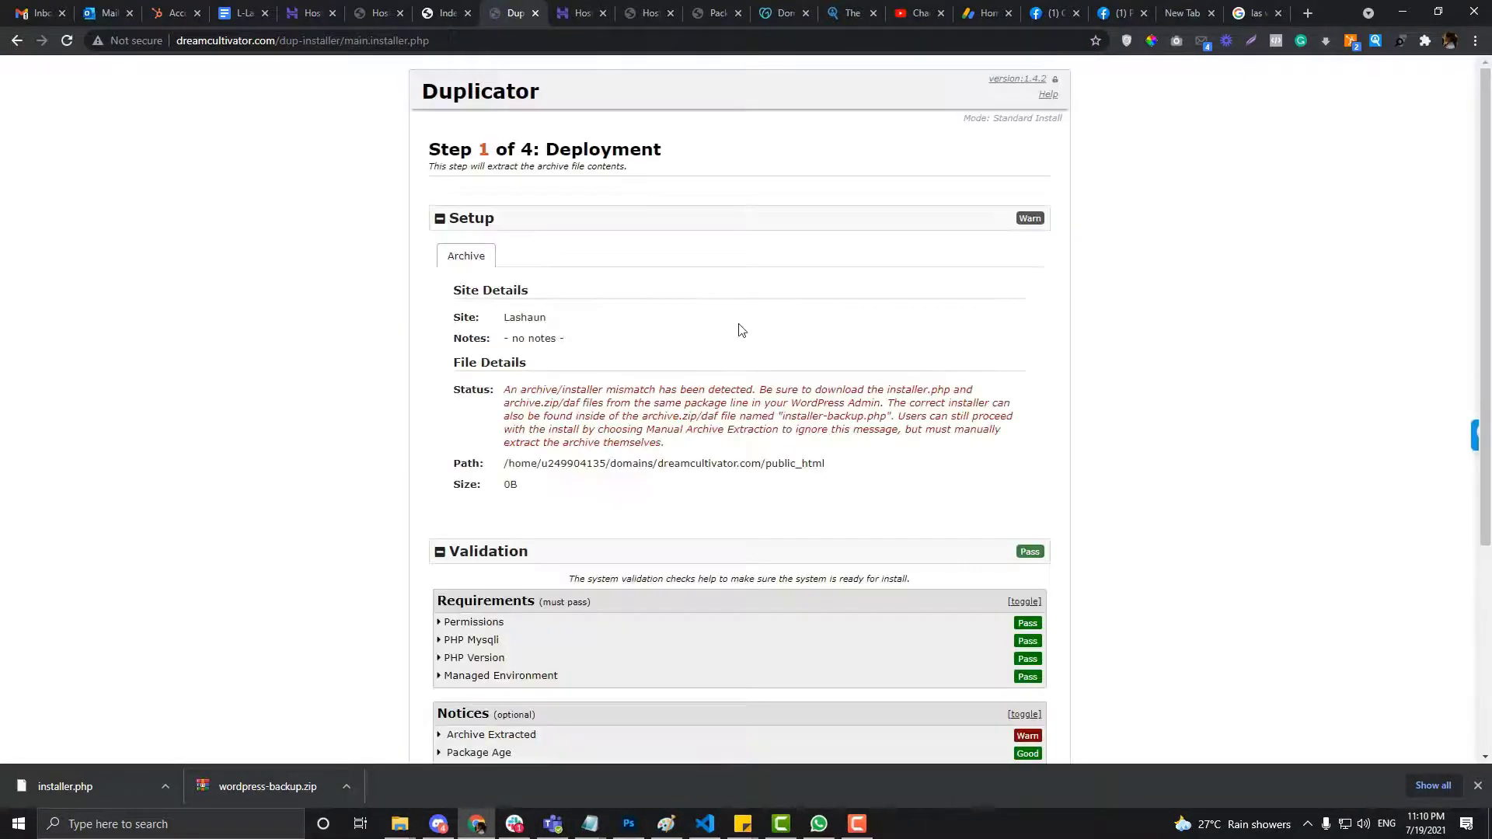
Review the setup status and validation results of Duplicator's Deployment step, and expand the Archive Extracted notice
{"action": "scroll", "coordinate": [742, 330], "scroll_direction": "down", "scroll_amount": 3}
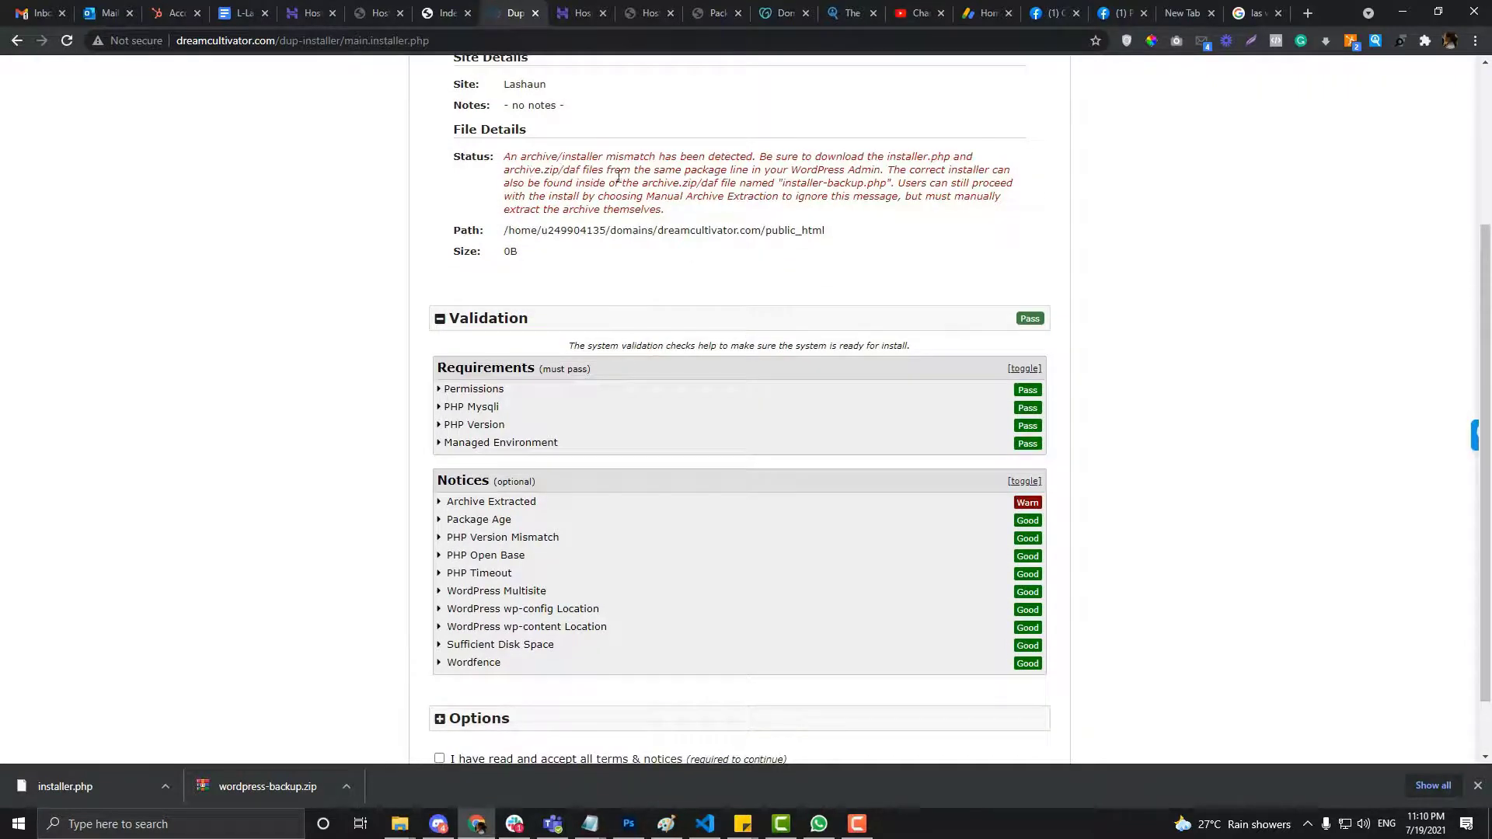
{"action": "scroll", "coordinate": [597, 190], "scroll_direction": "up", "scroll_amount": 4}
{"action": "scroll", "coordinate": [597, 190], "scroll_direction": "down", "scroll_amount": 4}
{"action": "left_click", "coordinate": [441, 505]}
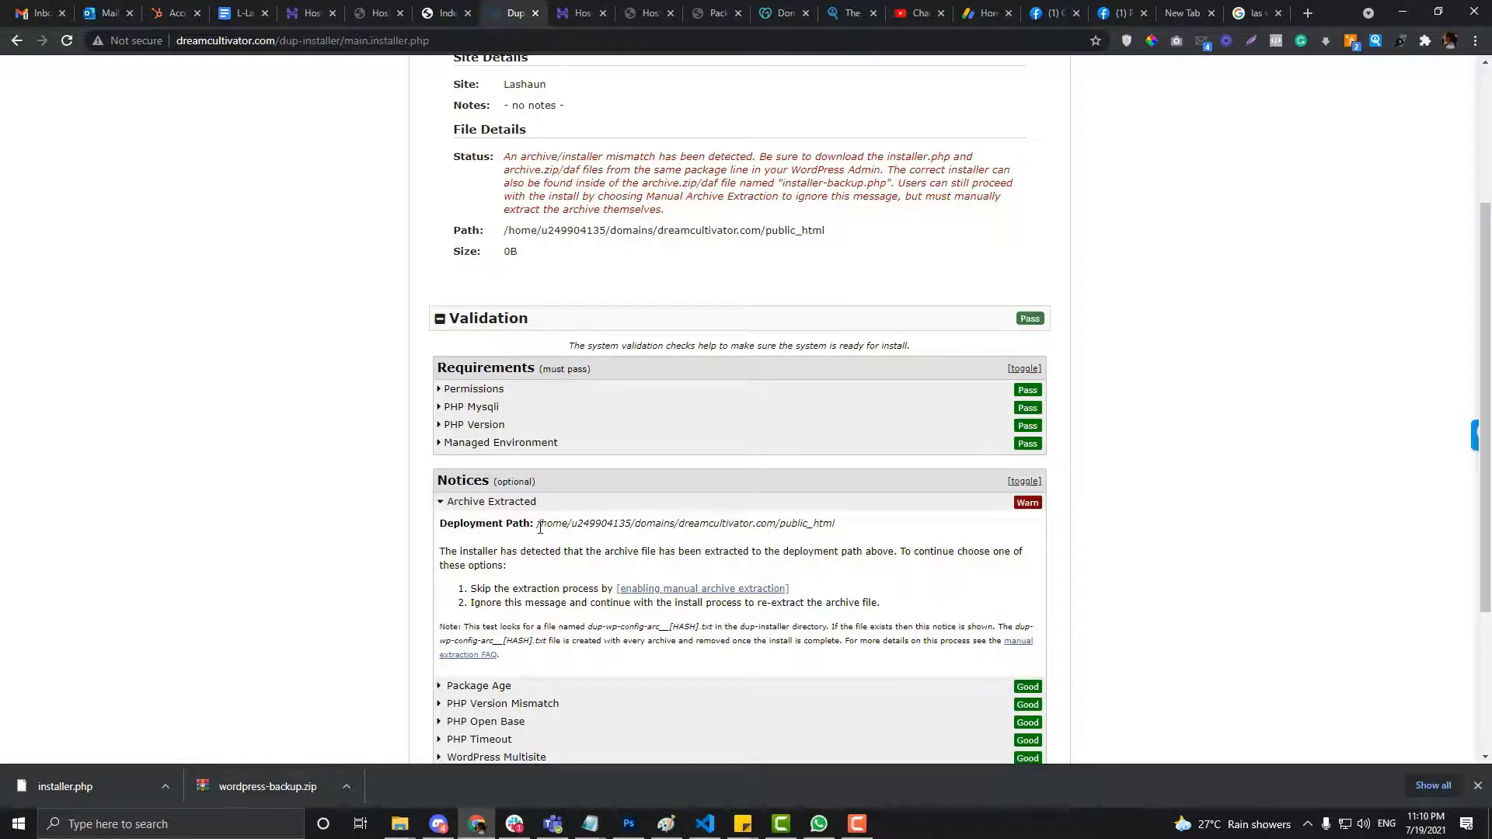
Check the Backup_WordPress installer file in the public_html listing and return to the Duplicator installer
{"action": "key", "text": "ctrl+shift+Tab"}
{"action": "key", "text": "ctrl+shift+Tab"}
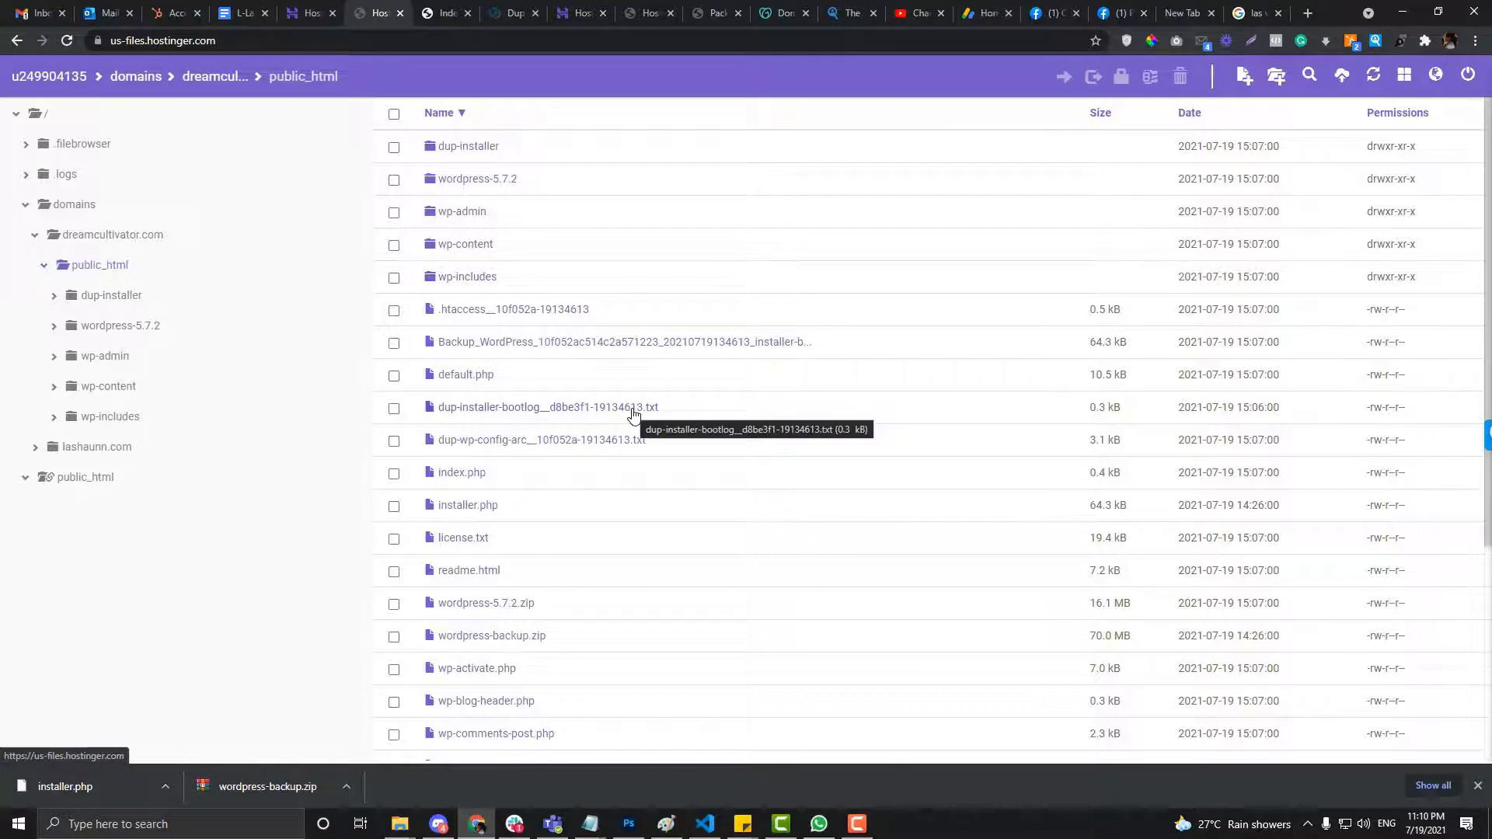
{"action": "left_click", "coordinate": [394, 343]}
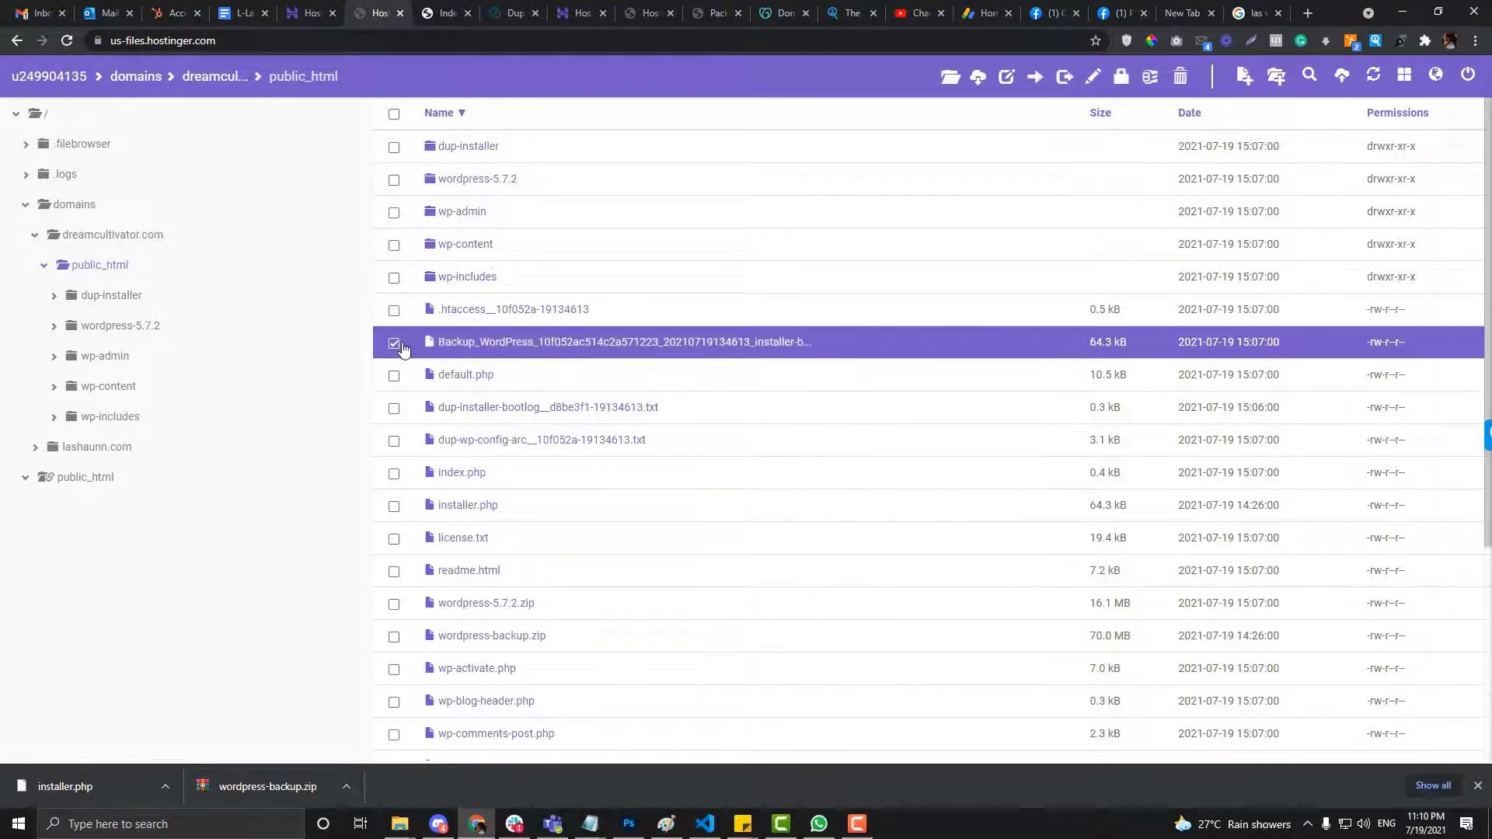
{"action": "left_click", "coordinate": [495, 7]}
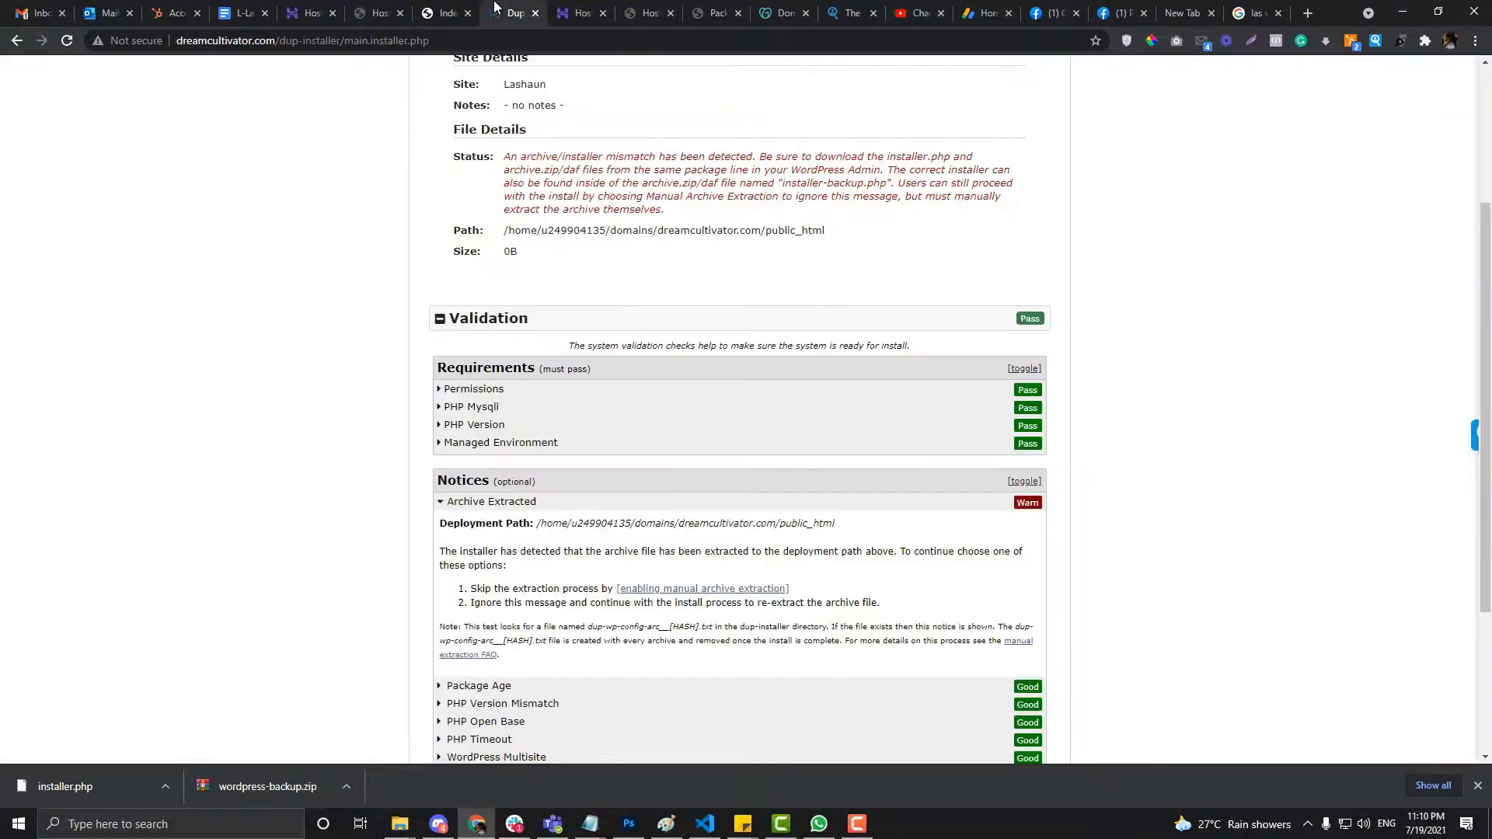
Collapse the Archive Extracted notice, accept the terms and notices, and run Duplicator's Deployment step
{"action": "left_click", "coordinate": [491, 501]}
{"action": "scroll", "coordinate": [703, 539], "scroll_direction": "down", "scroll_amount": 1}
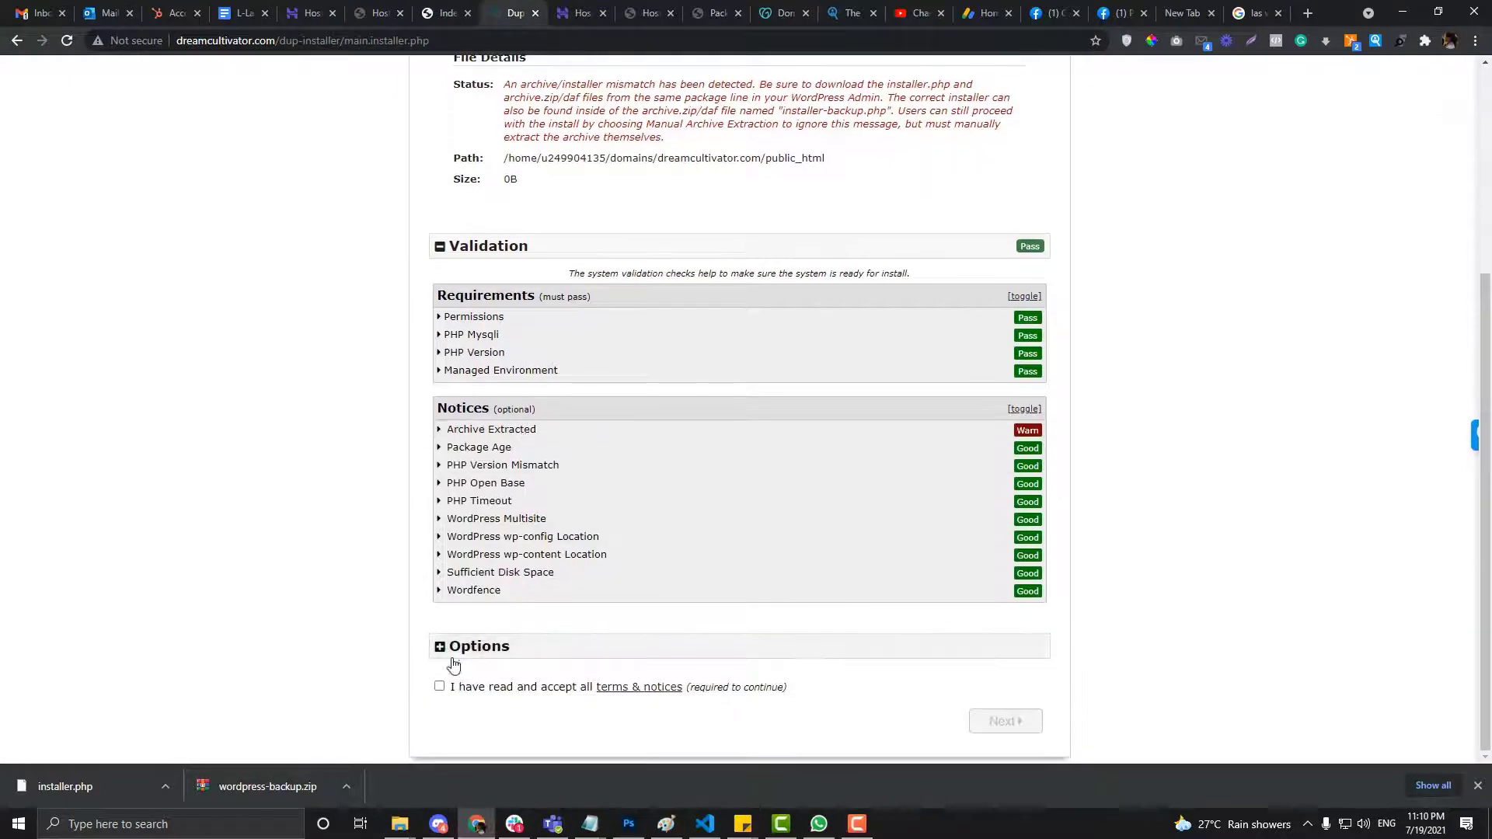
{"action": "left_click", "coordinate": [439, 688]}
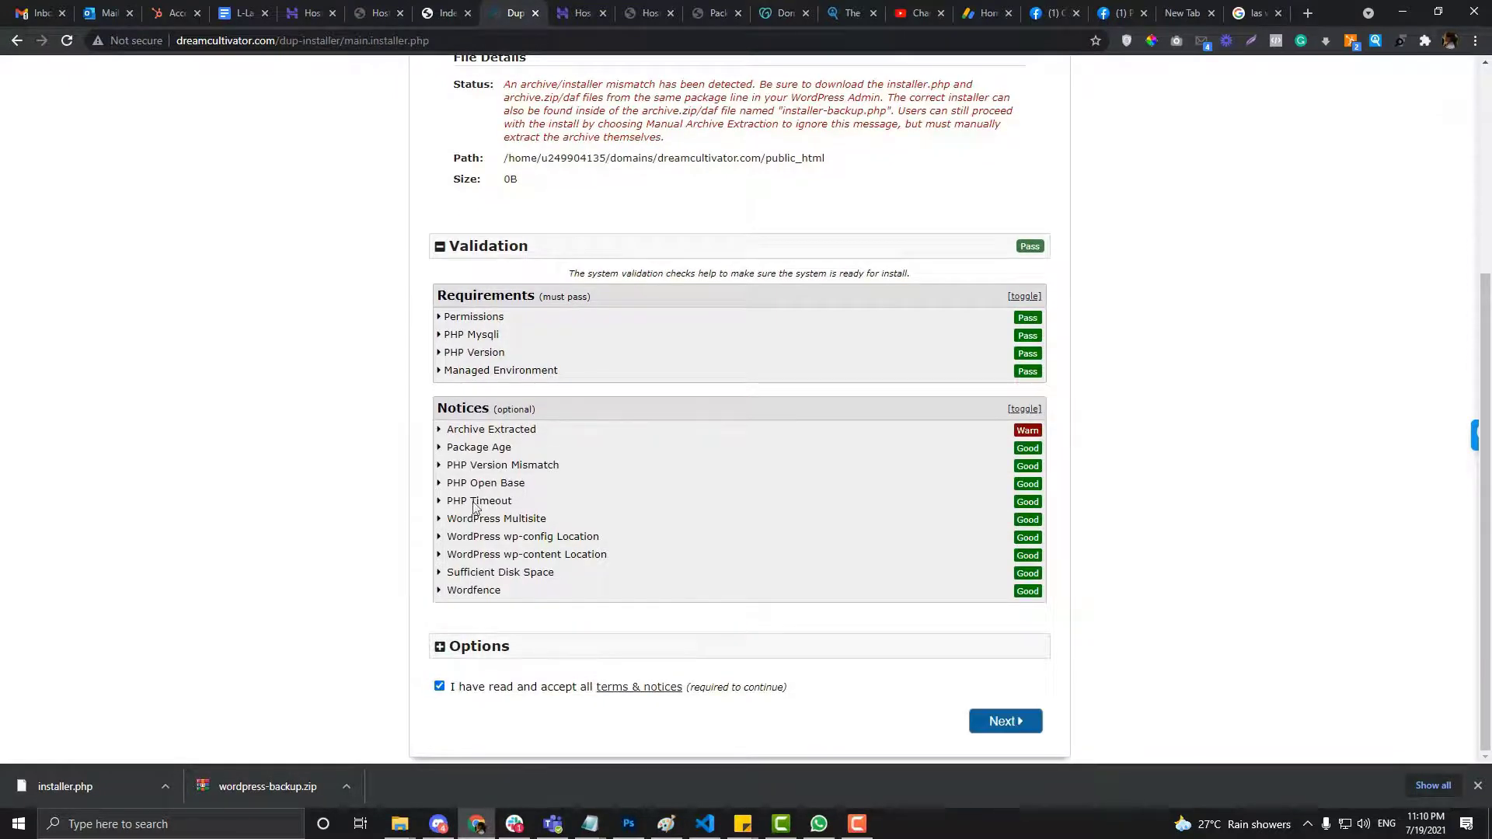
{"action": "left_click", "coordinate": [1004, 722]}
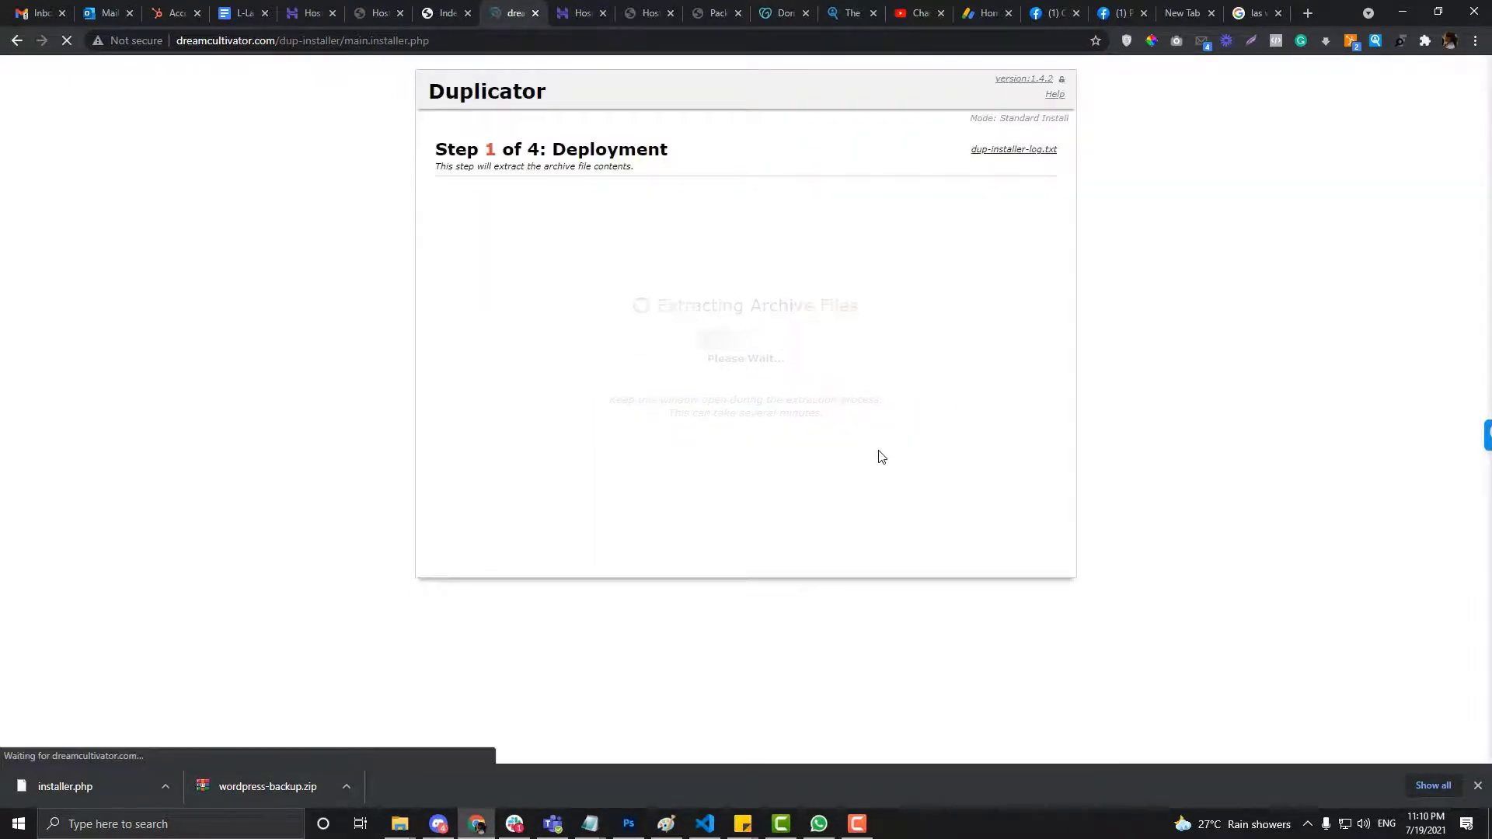
Open the hosting account page of dreamcultivator.com in hPanel from the Hosting overview
{"action": "left_click", "coordinate": [671, 327]}
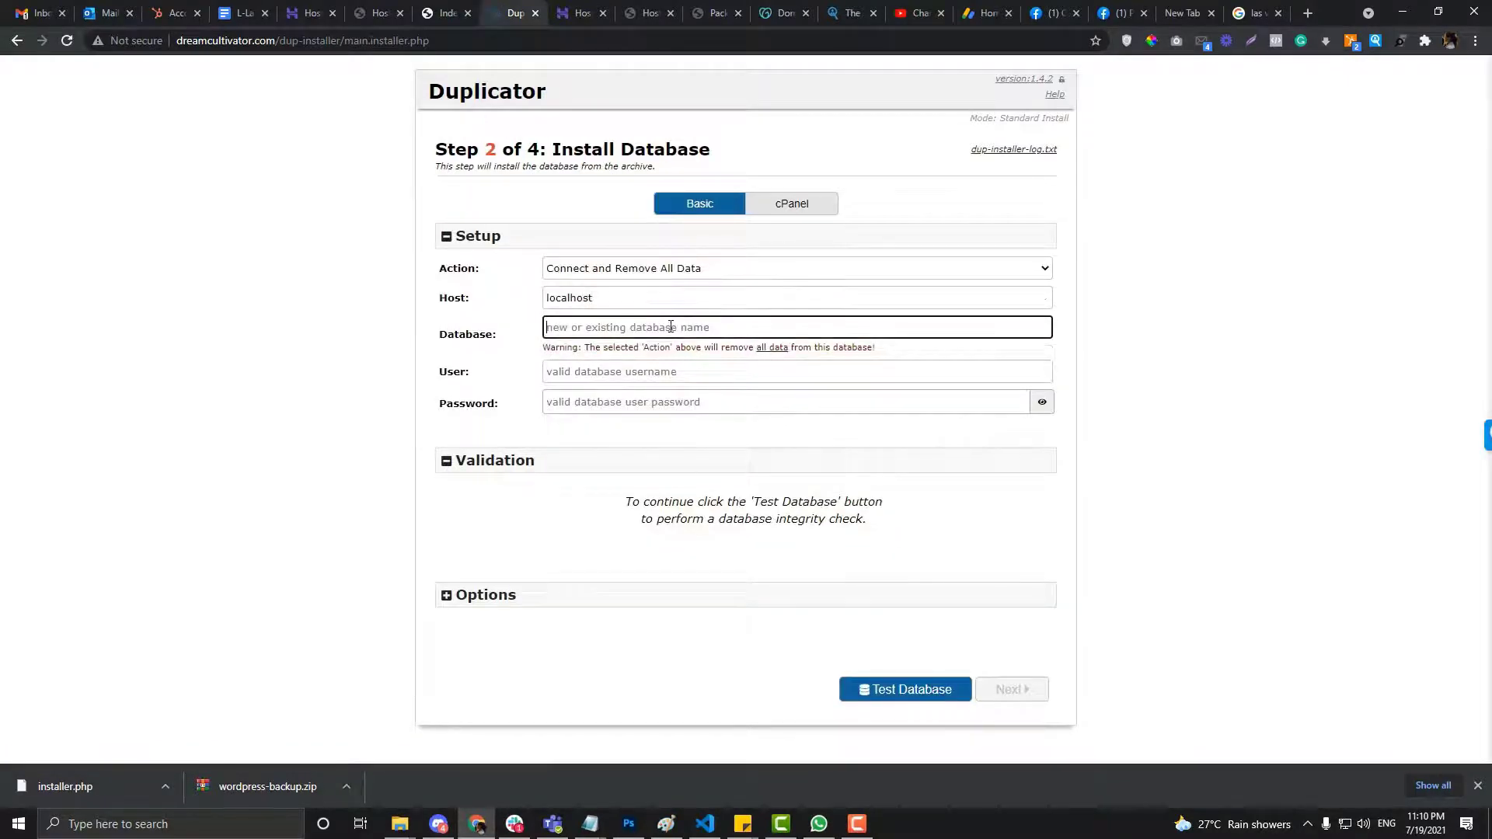
{"action": "left_click", "coordinate": [698, 372]}
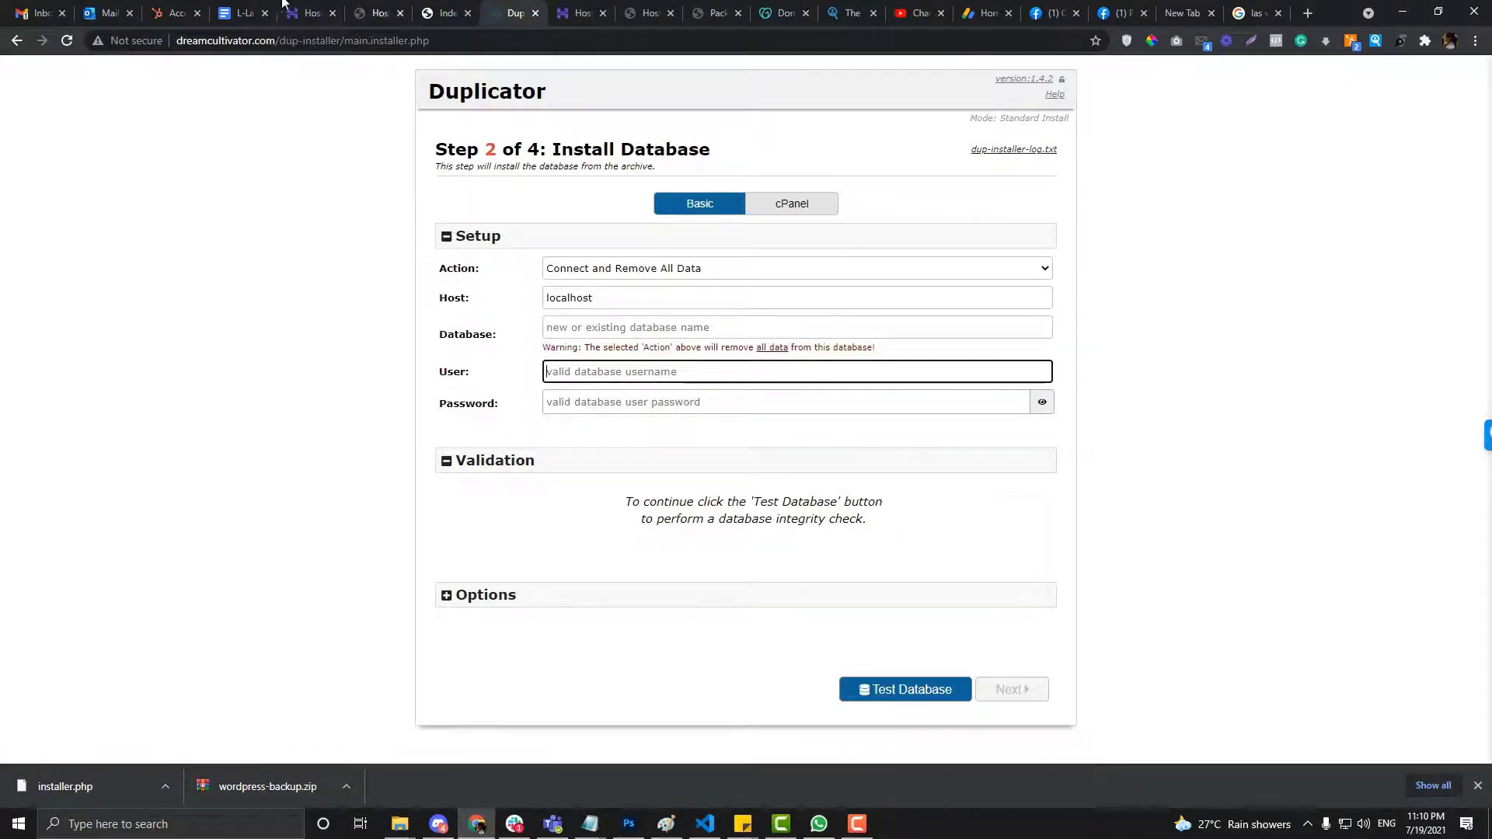
{"action": "left_click", "coordinate": [304, 9]}
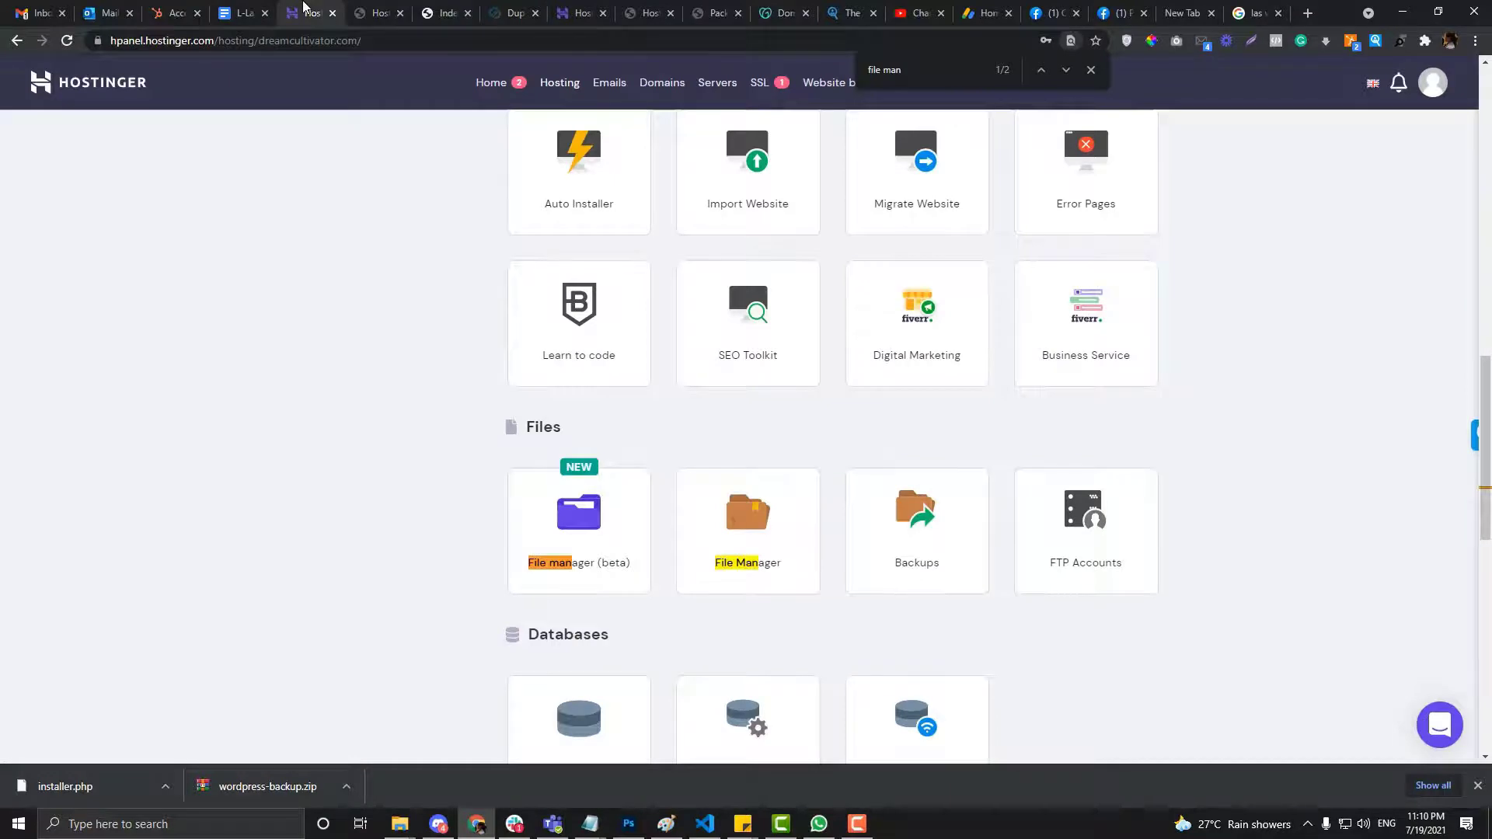
{"action": "scroll", "coordinate": [376, 253], "scroll_direction": "up", "scroll_amount": 15}
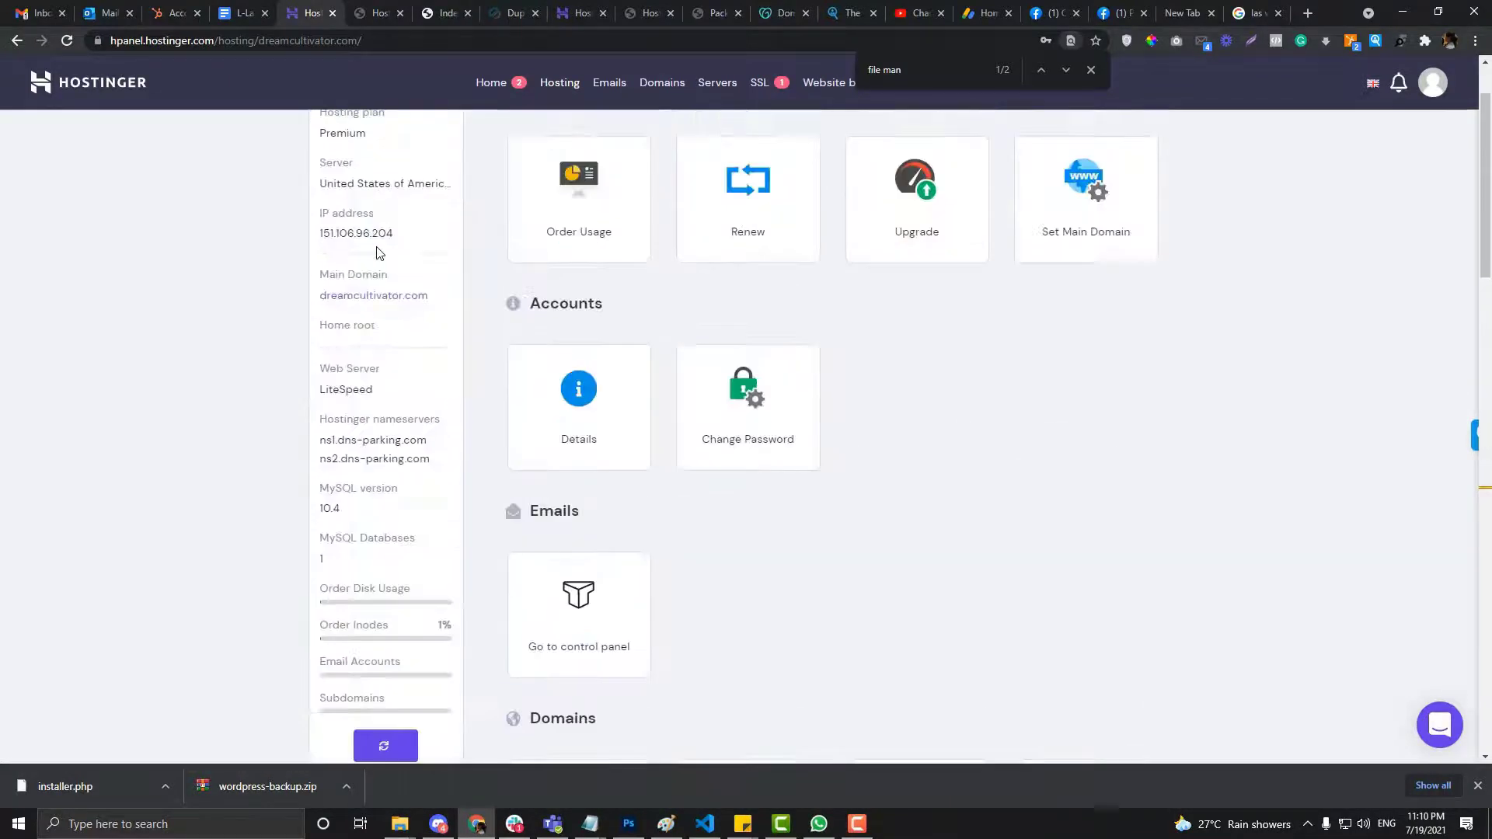
{"action": "scroll", "coordinate": [378, 252], "scroll_direction": "up", "scroll_amount": 2}
{"action": "left_click", "coordinate": [558, 86]}
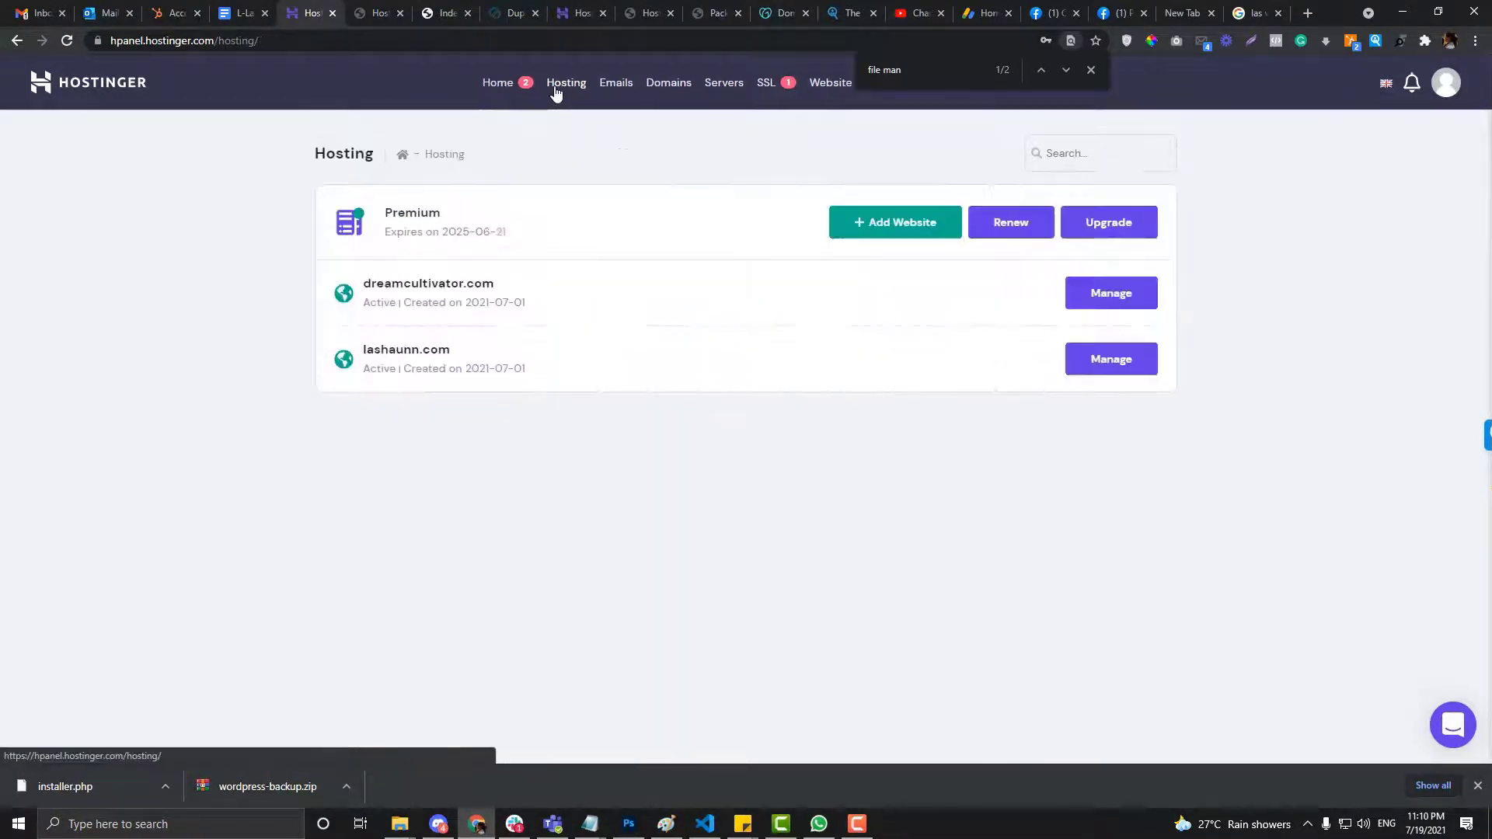
{"action": "left_click", "coordinate": [1105, 301]}
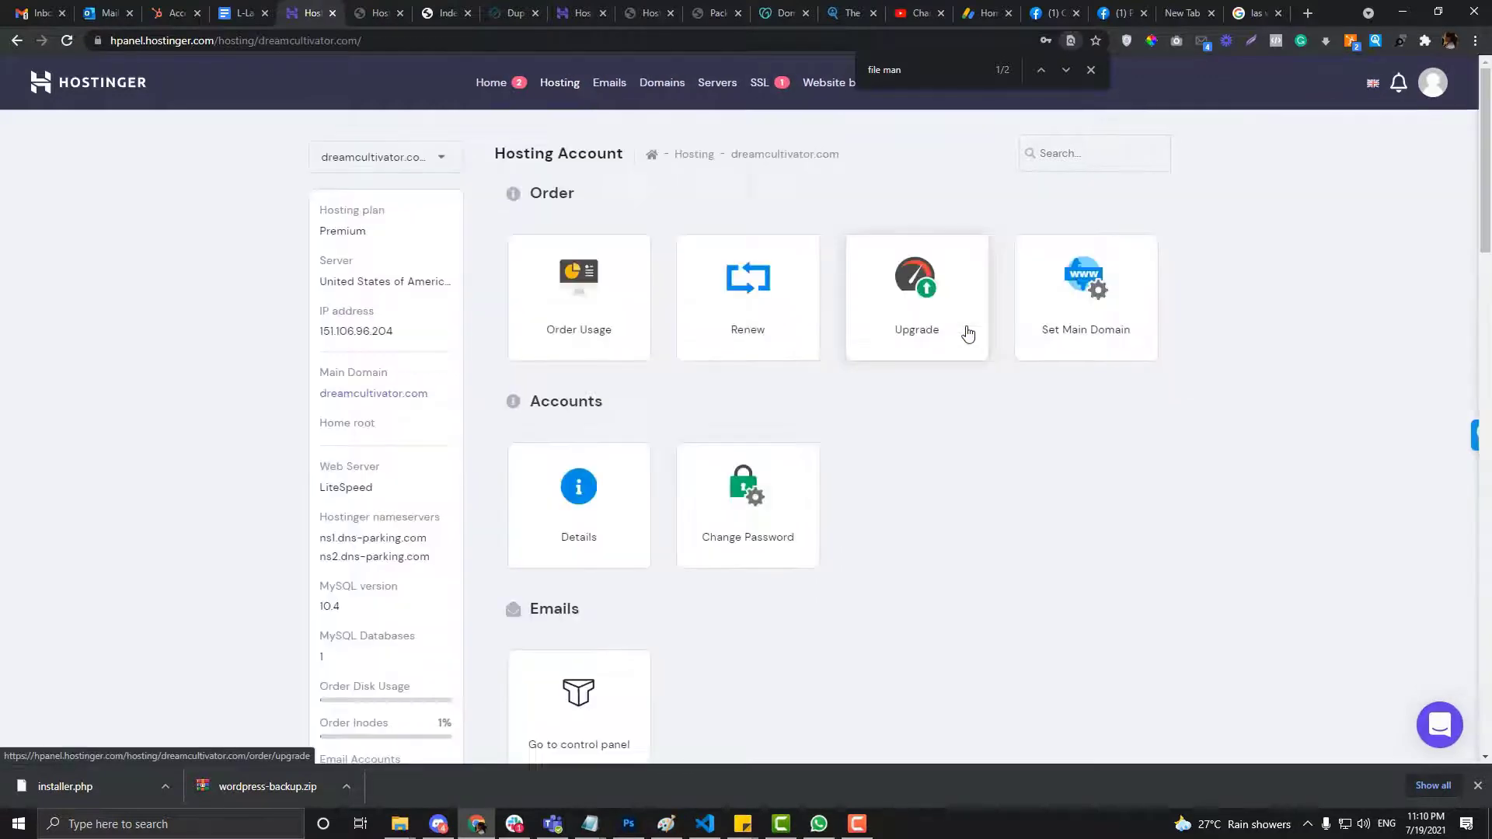
{"action": "key", "text": "alt+Left"}
{"action": "left_click", "coordinate": [1105, 299]}
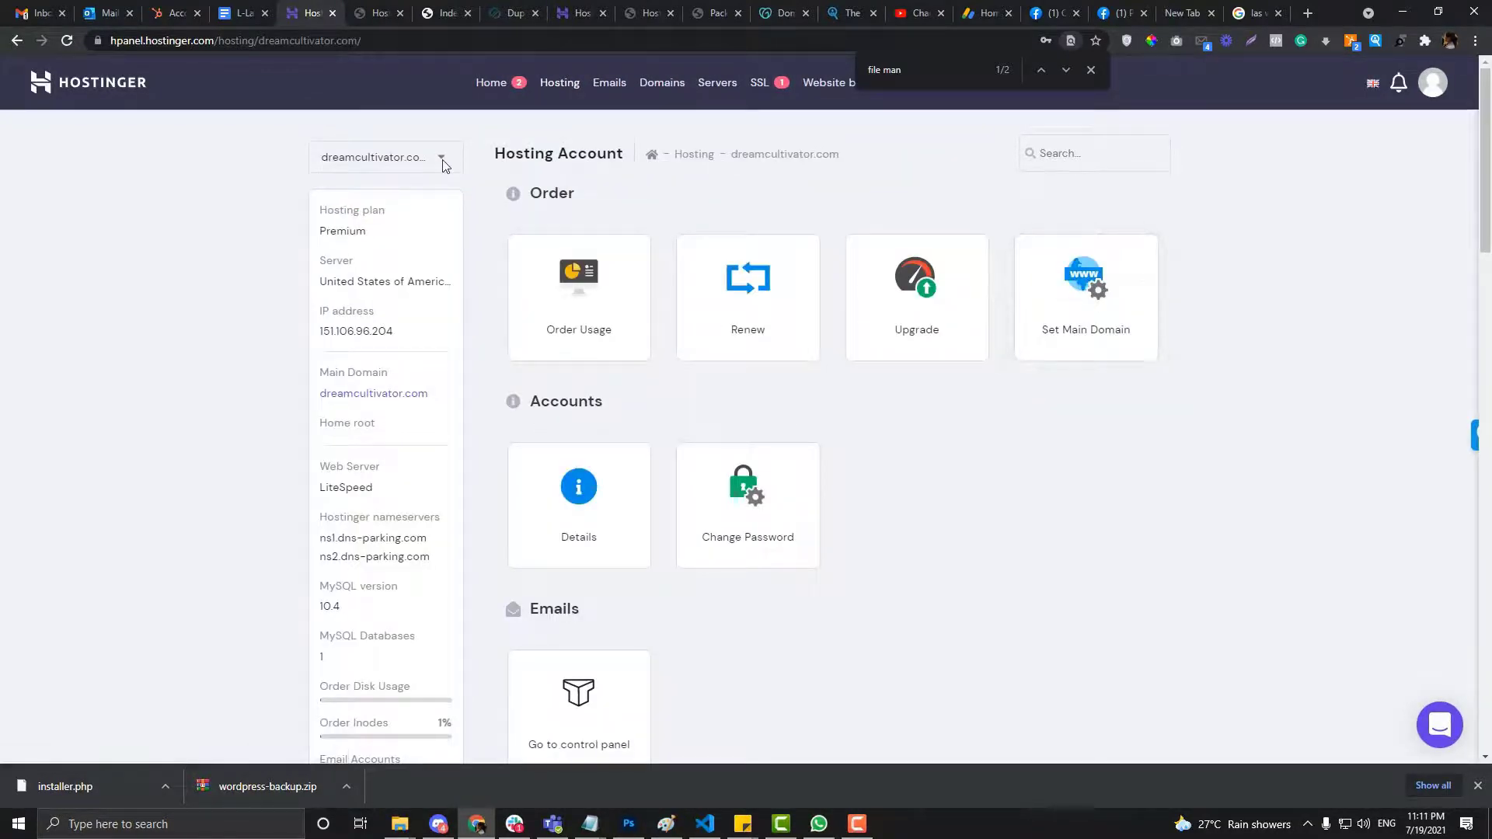
Place the Duplicator installer's browser tab directly after the File Manager tab
{"action": "left_click", "coordinate": [457, 6]}
{"action": "key", "text": "ctrl+shift+Tab"}
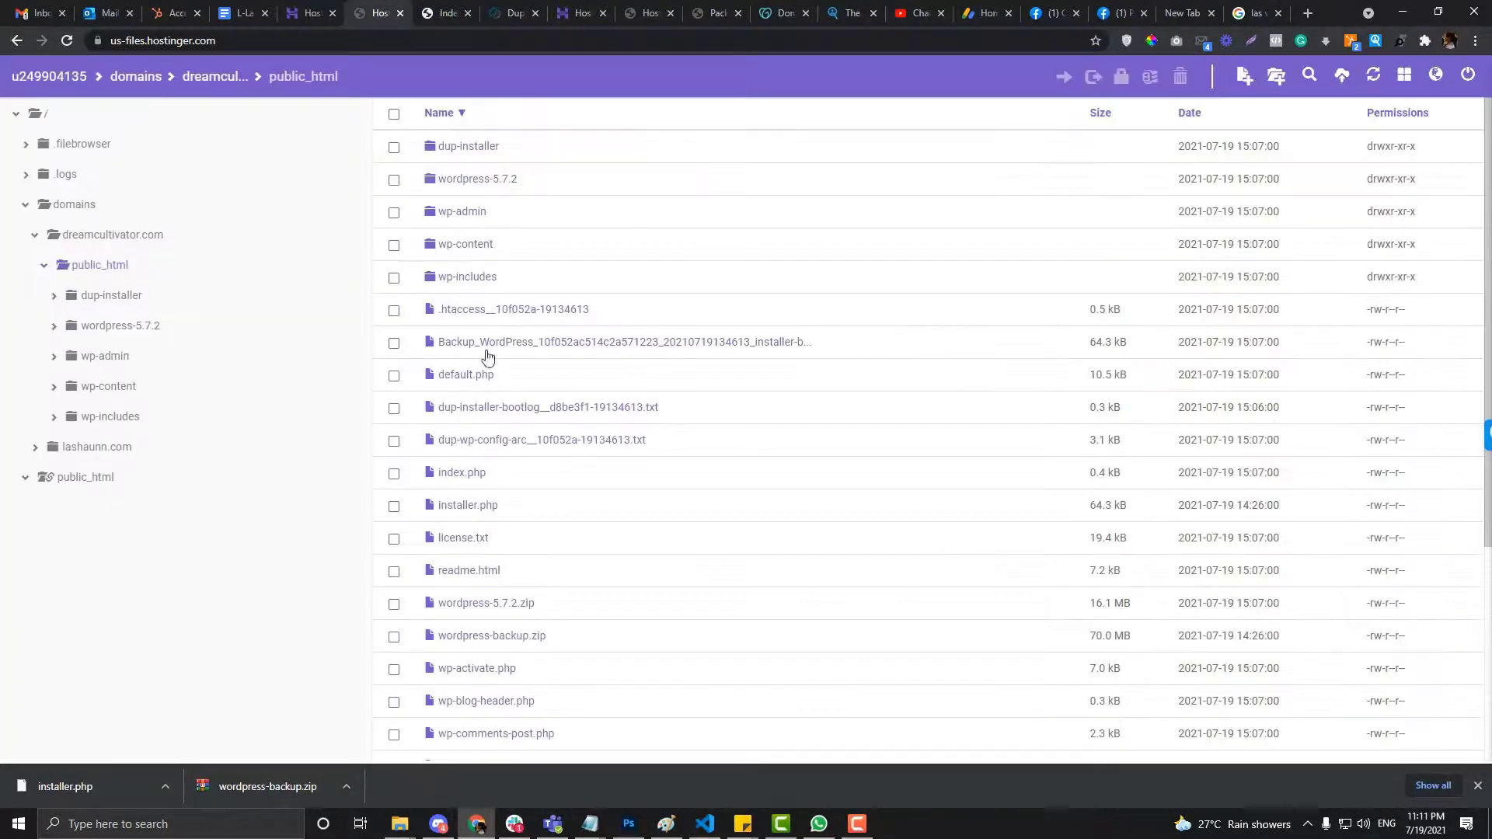
{"action": "left_click_drag", "start_coordinate": [503, 7], "coordinate": [440, 7]}
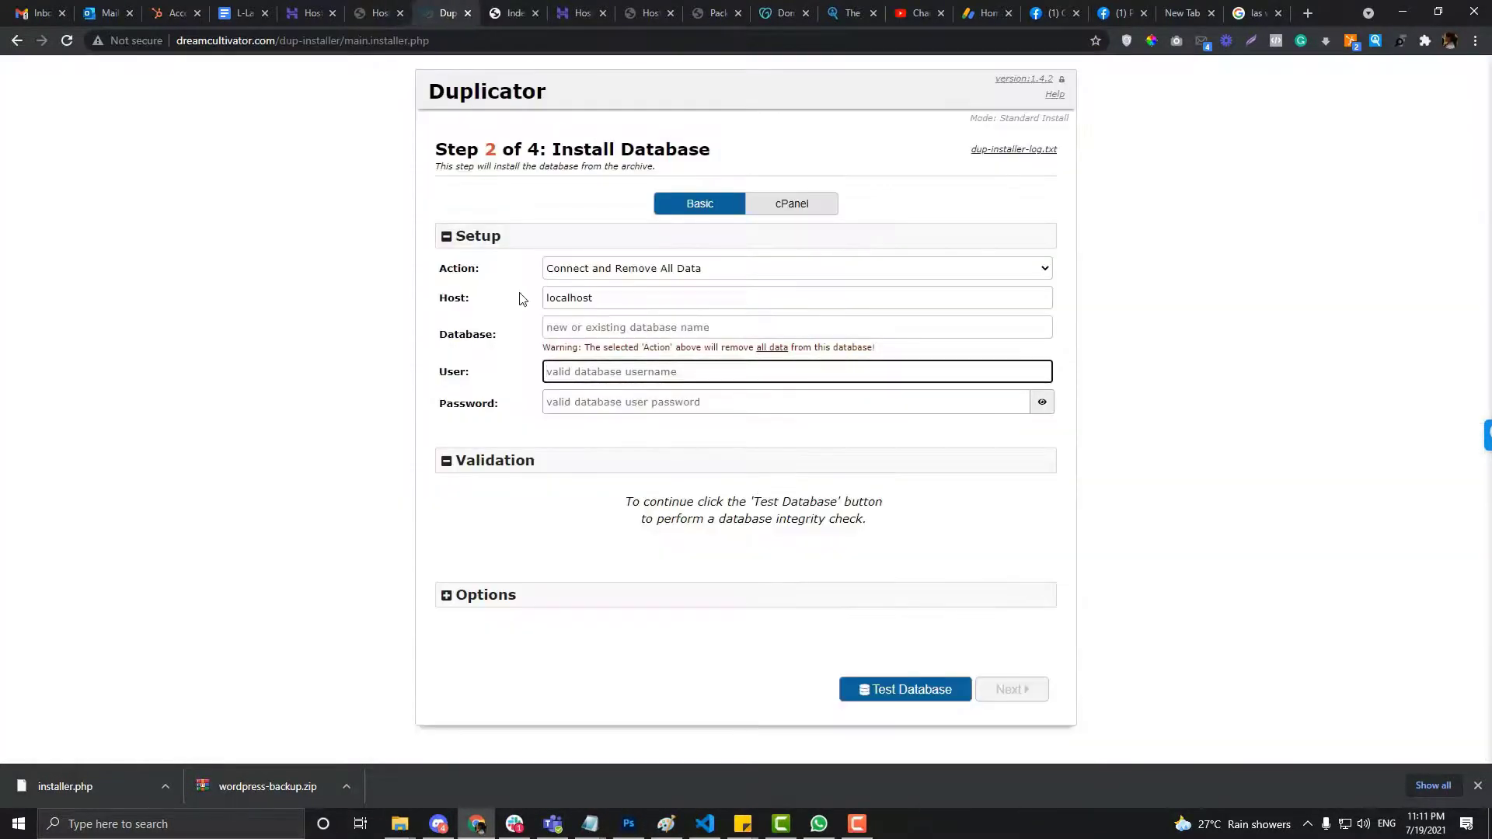
Search dreamcultivator.com's hosting account page for "mysql" and open the MySQL Databases page
{"action": "left_click", "coordinate": [311, 12]}
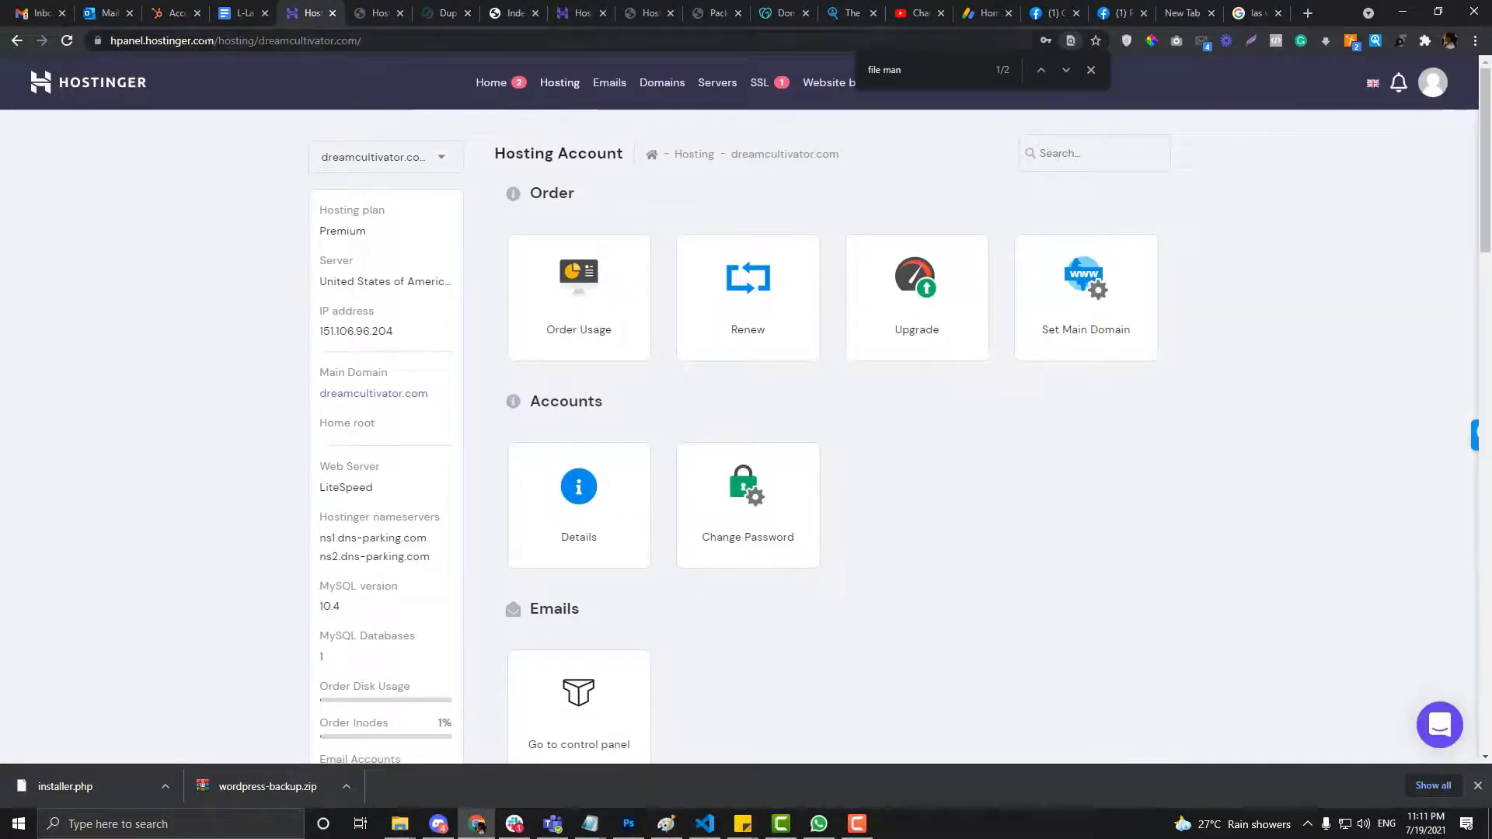
{"action": "scroll", "coordinate": [588, 310], "scroll_direction": "down", "scroll_amount": 2}
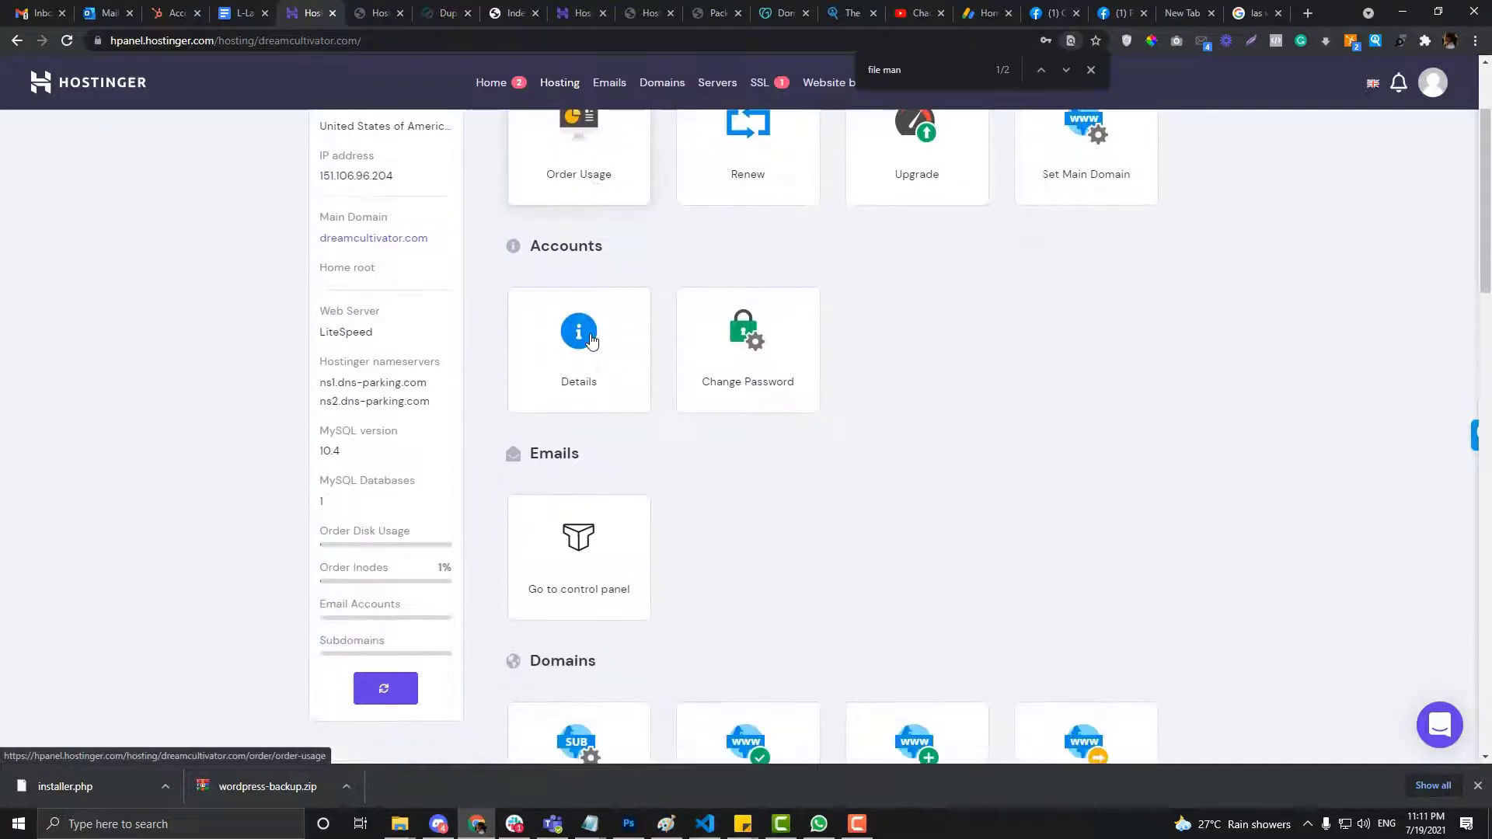
{"action": "key", "text": "ctrl+f"}
{"action": "type", "text": "mysql"}
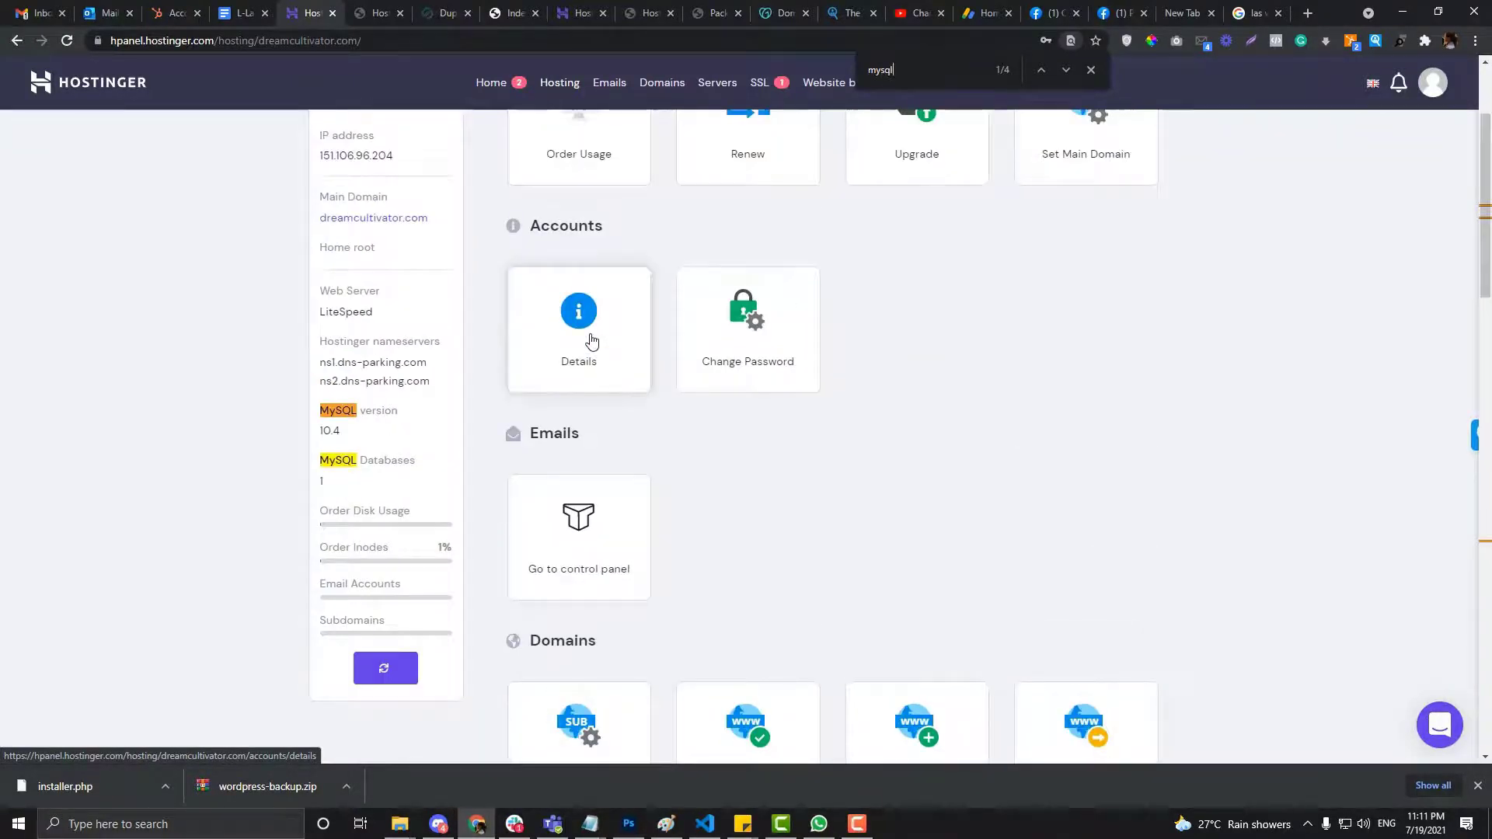
{"action": "key", "text": "Return"}
{"action": "key", "text": "Return"}
{"action": "key", "text": "Return"}
{"action": "scroll", "coordinate": [592, 341], "scroll_direction": "down", "scroll_amount": 1}
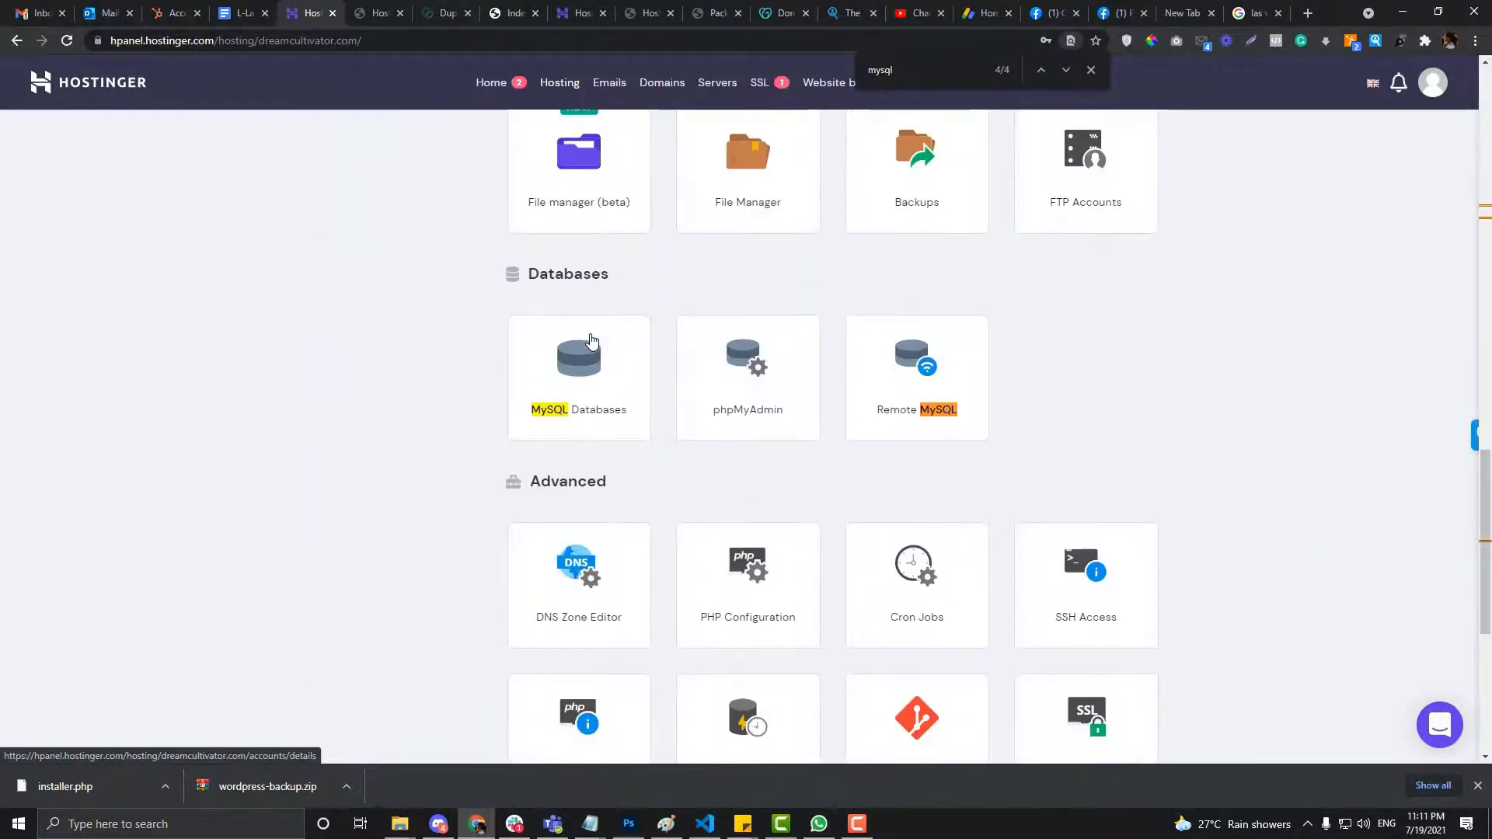
{"action": "left_click", "coordinate": [568, 422]}
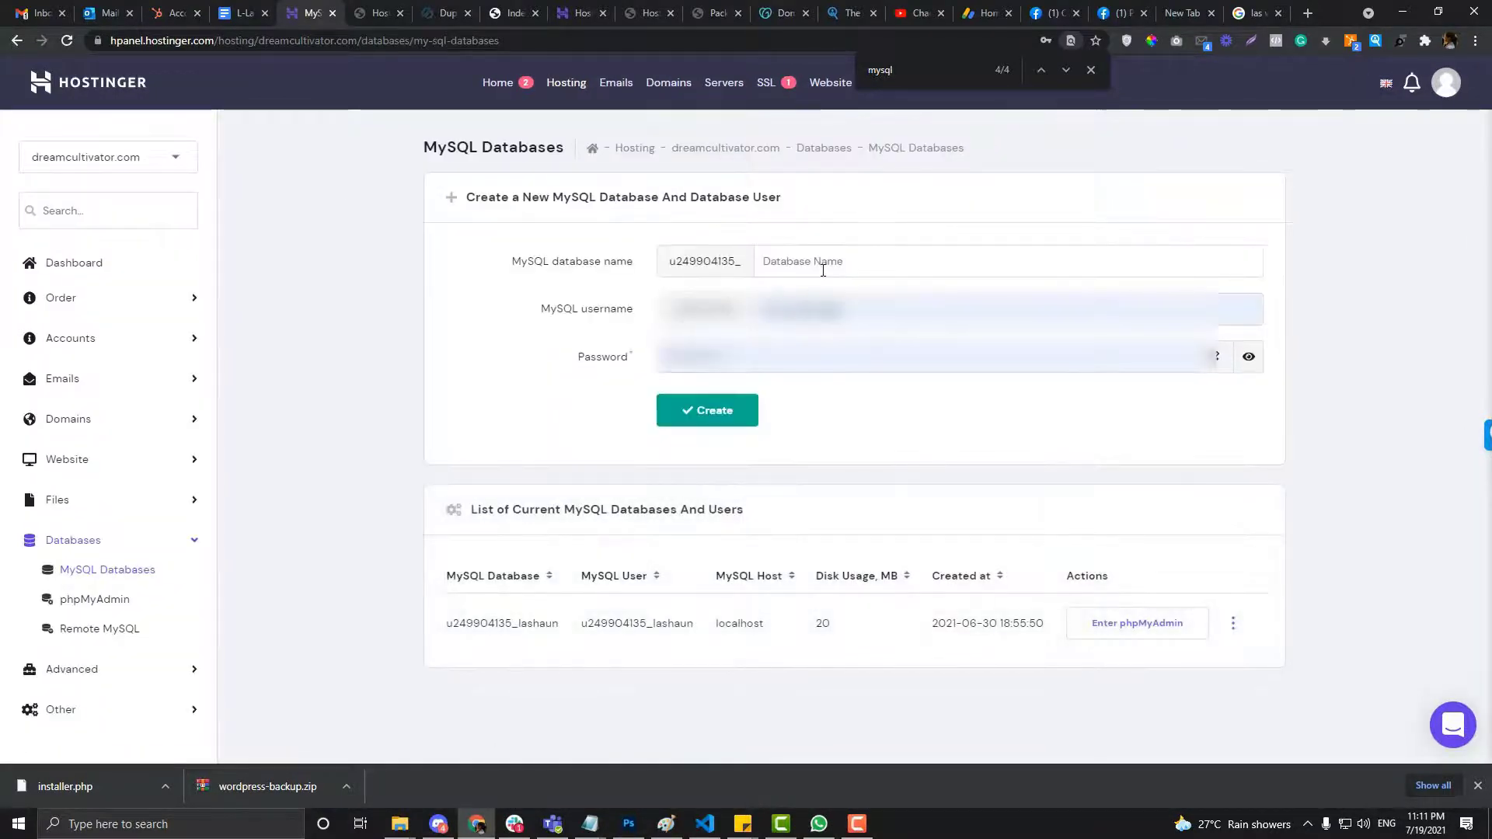
Create a new MySQL database and database user, both with the suffix thedream, using a generated password
{"action": "left_click", "coordinate": [823, 269]}
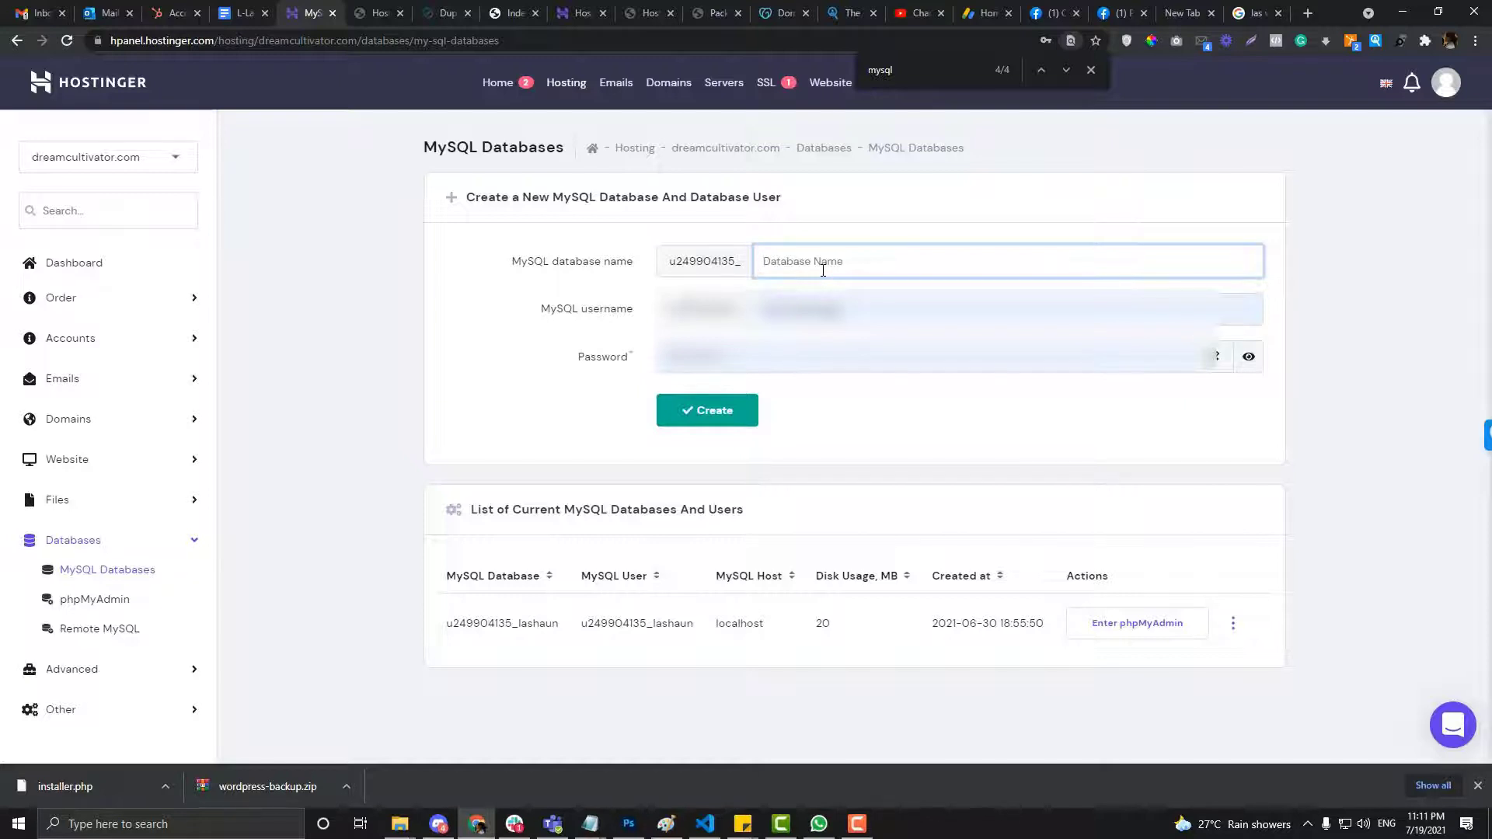
{"action": "type", "text": "thedreamcultiv"}
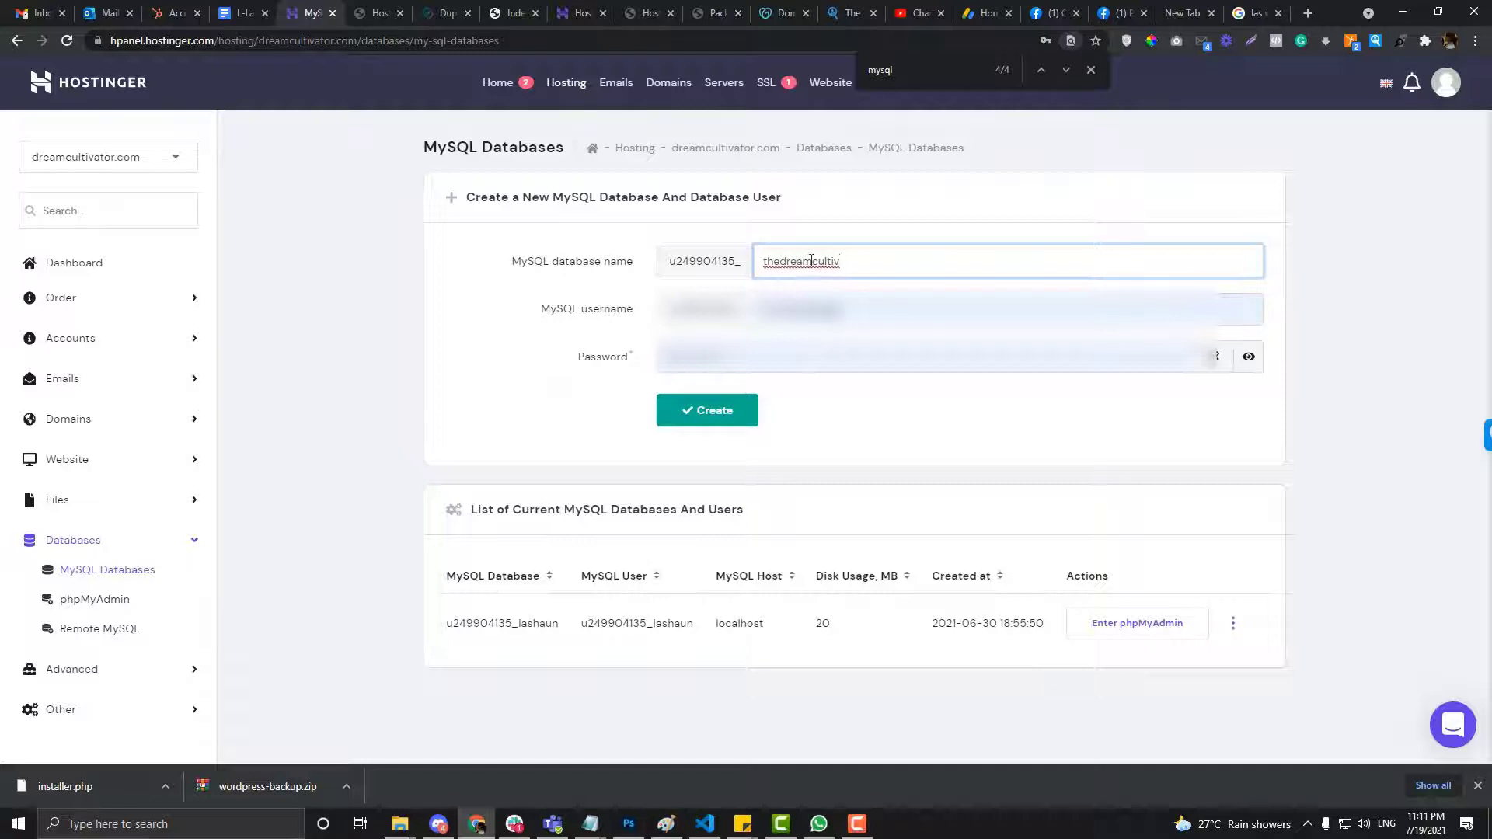
{"action": "left_click_drag", "start_coordinate": [811, 261], "coordinate": [866, 262]}
{"action": "key", "text": "BackSpace"}
{"action": "key", "text": "Tab"}
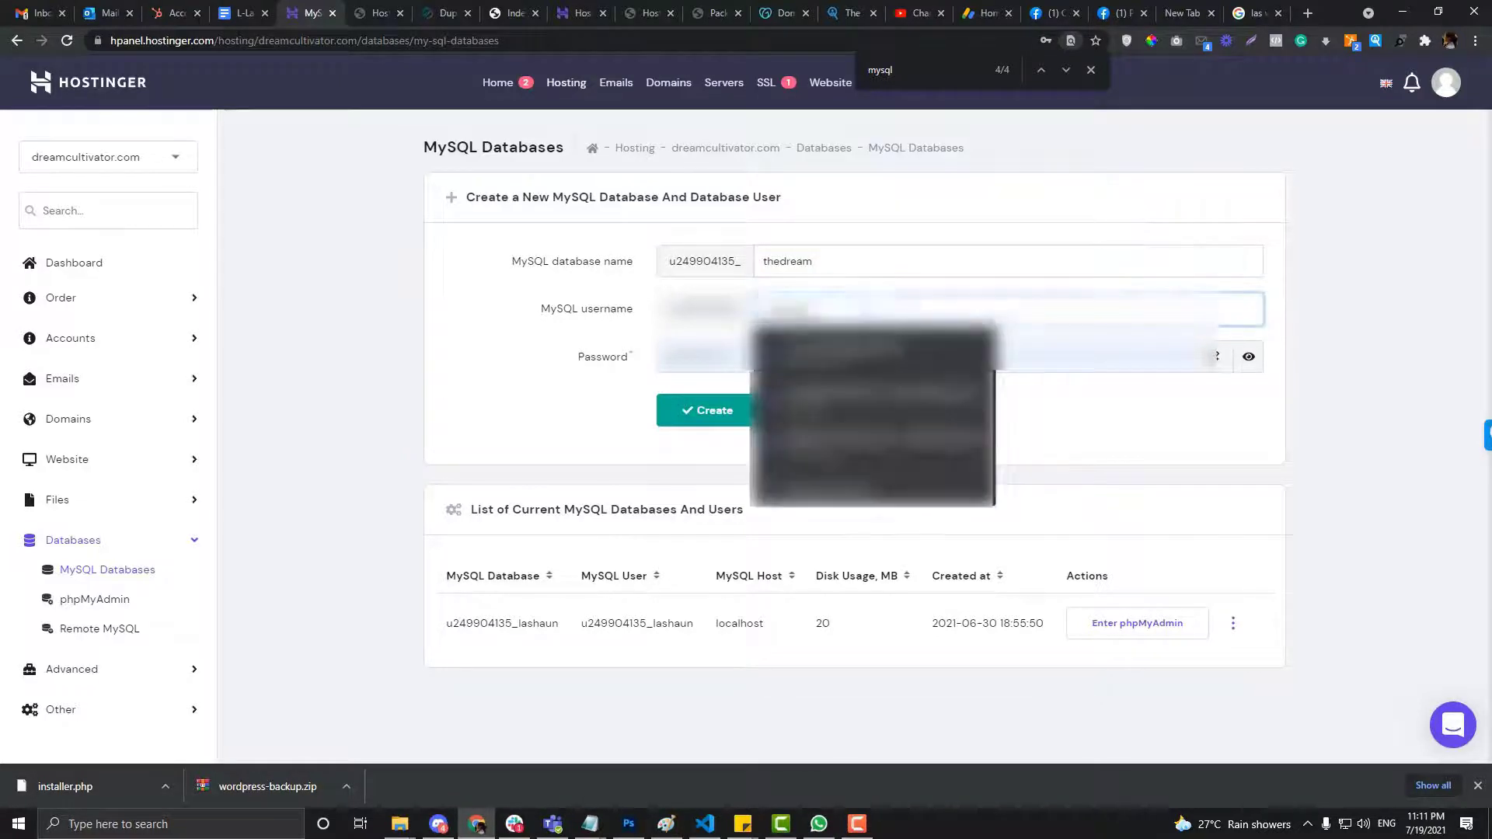
{"action": "key", "text": "ctrl+v"}
{"action": "key", "text": "Tab"}
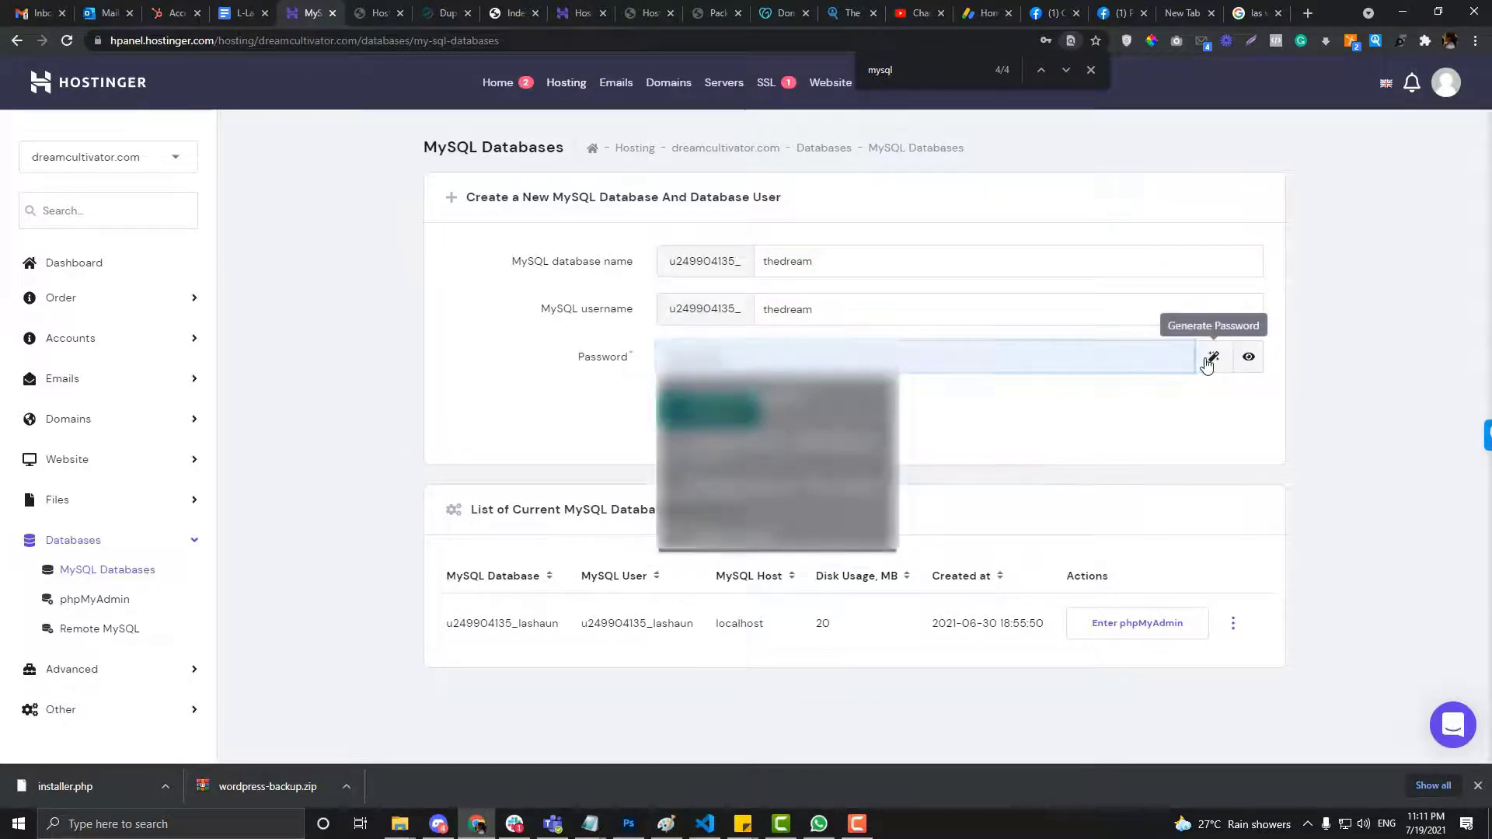
{"action": "left_click", "coordinate": [1210, 359]}
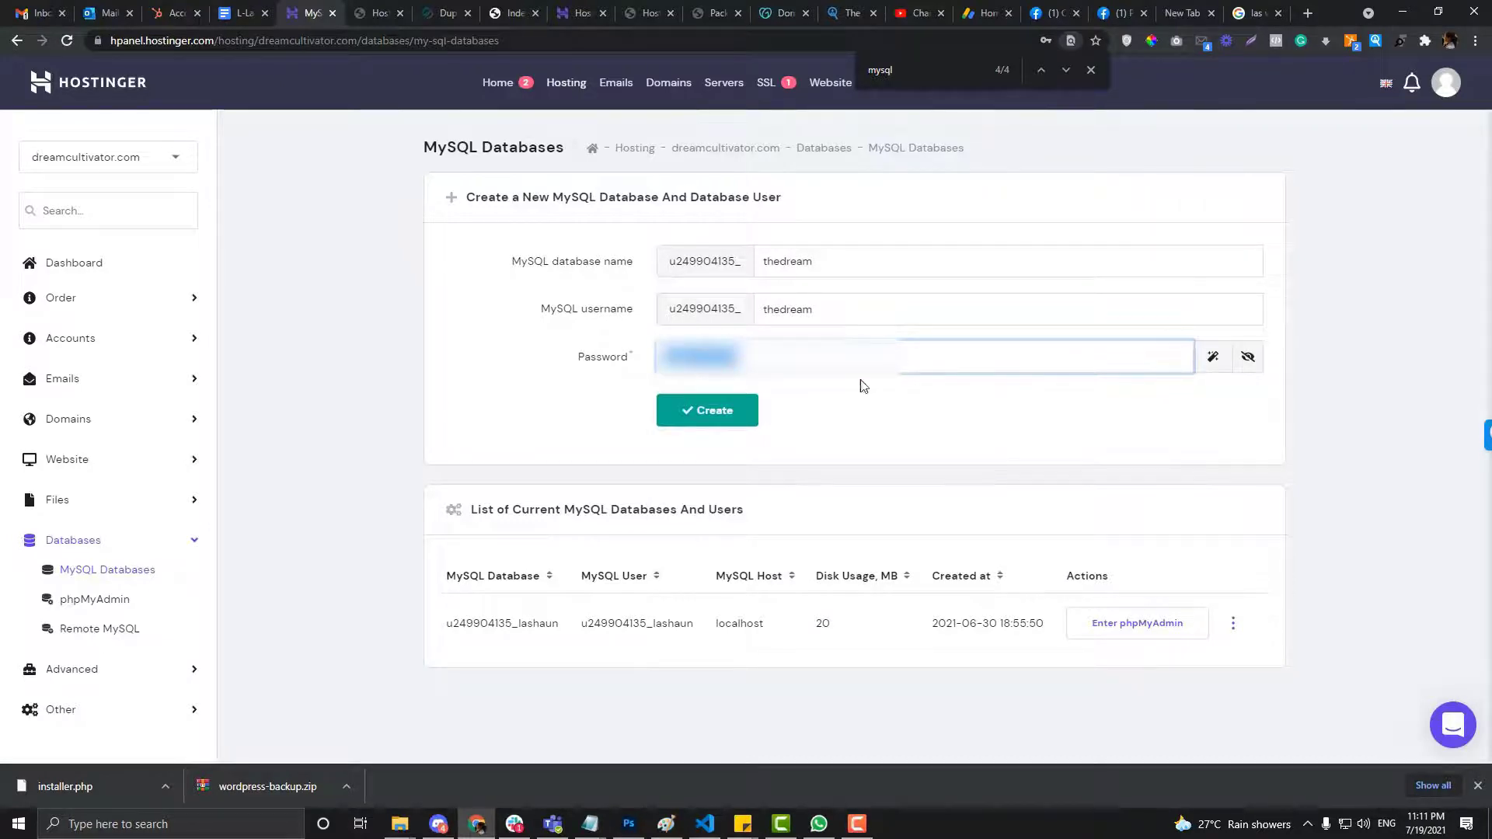
{"action": "left_click", "coordinate": [736, 418]}
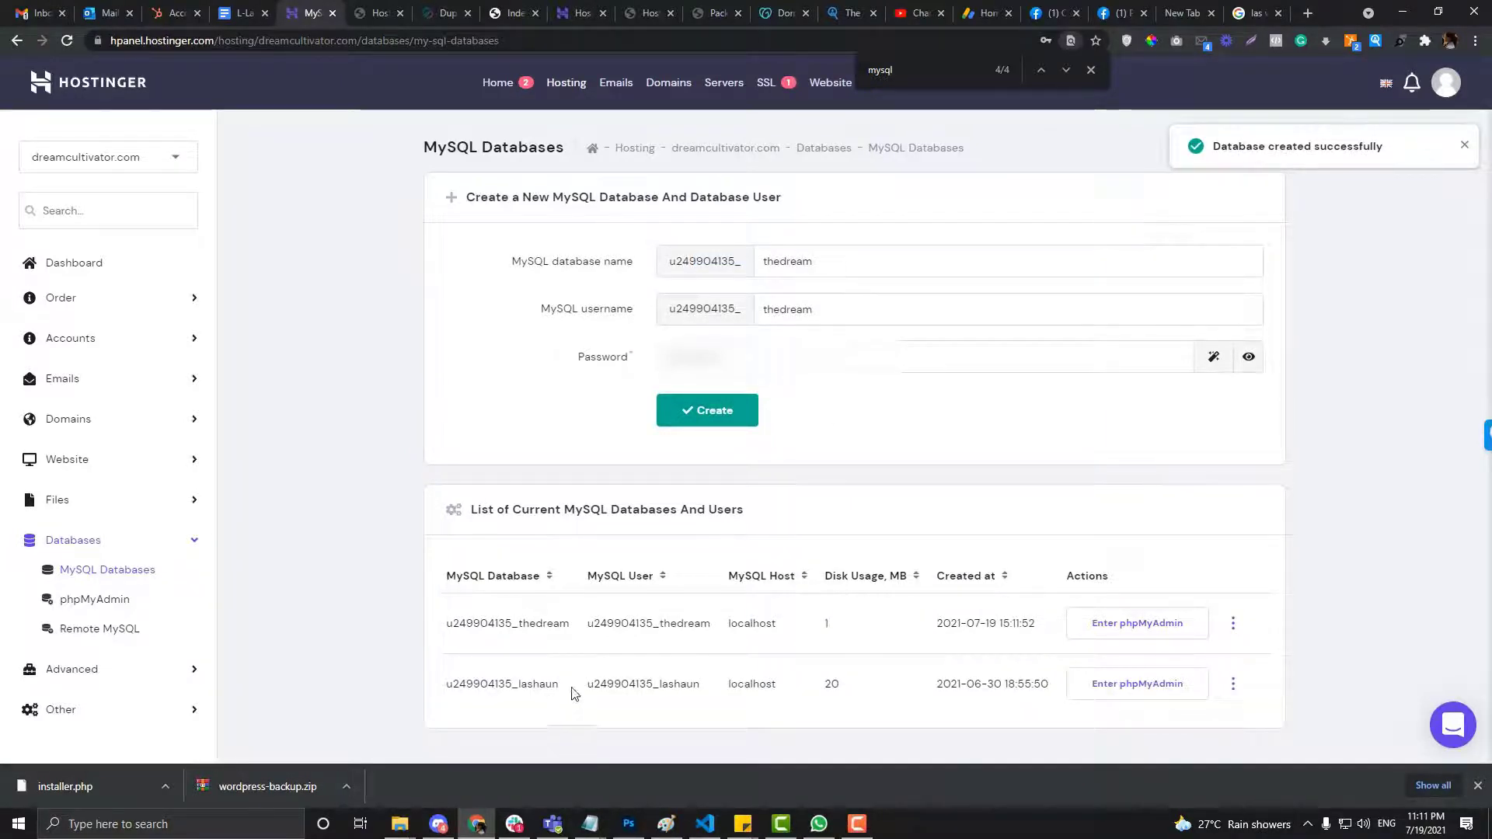
Copy the full name of the lashaun MySQL database into the Database field of Duplicator's Install Database step
{"action": "left_click_drag", "start_coordinate": [560, 684], "coordinate": [446, 684]}
{"action": "key", "text": "ctrl+c"}
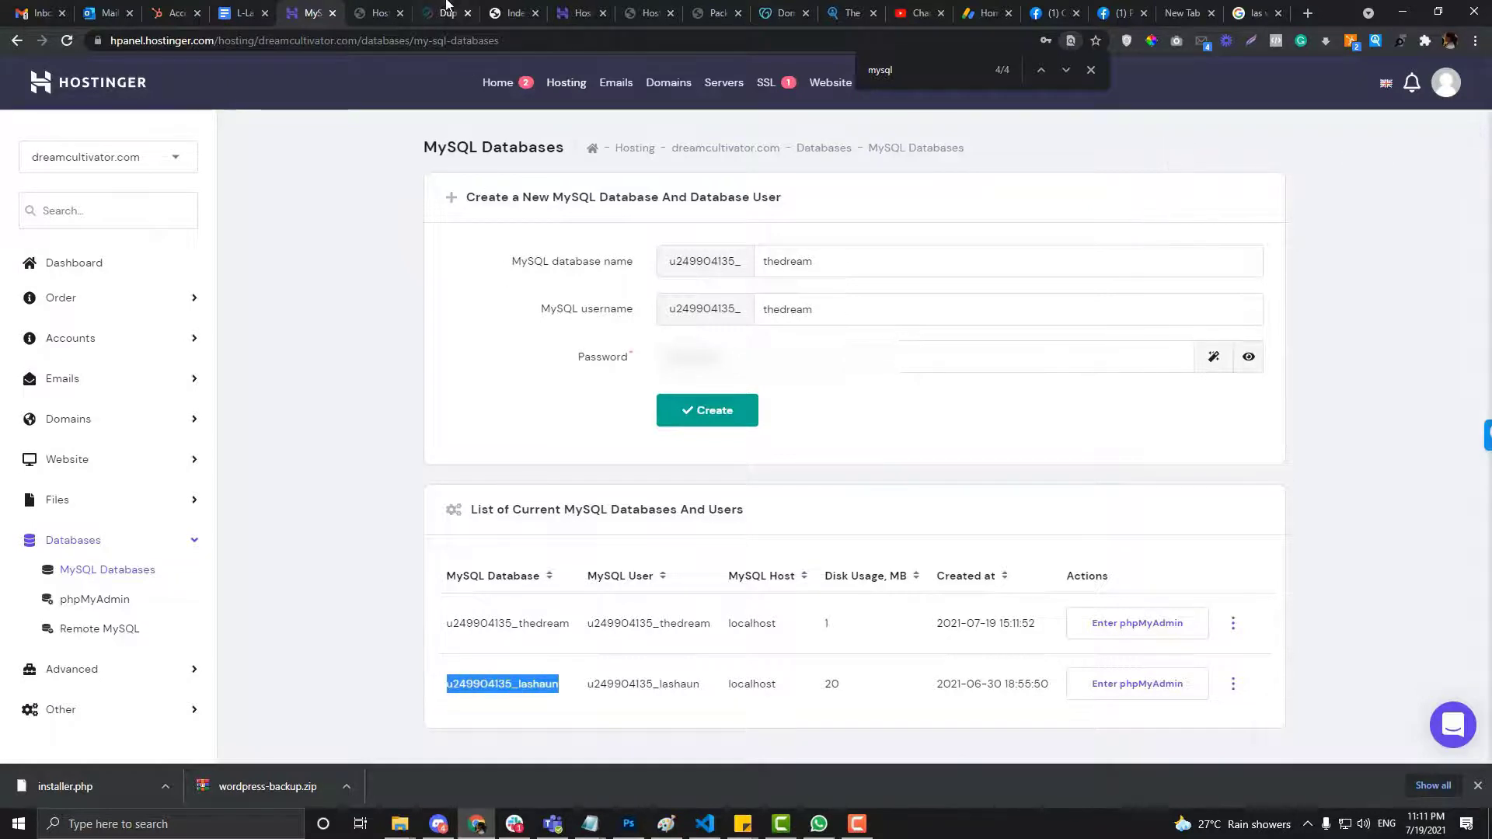
{"action": "left_click", "coordinate": [448, 13]}
{"action": "left_click", "coordinate": [603, 329]}
{"action": "key", "text": "ctrl+v"}
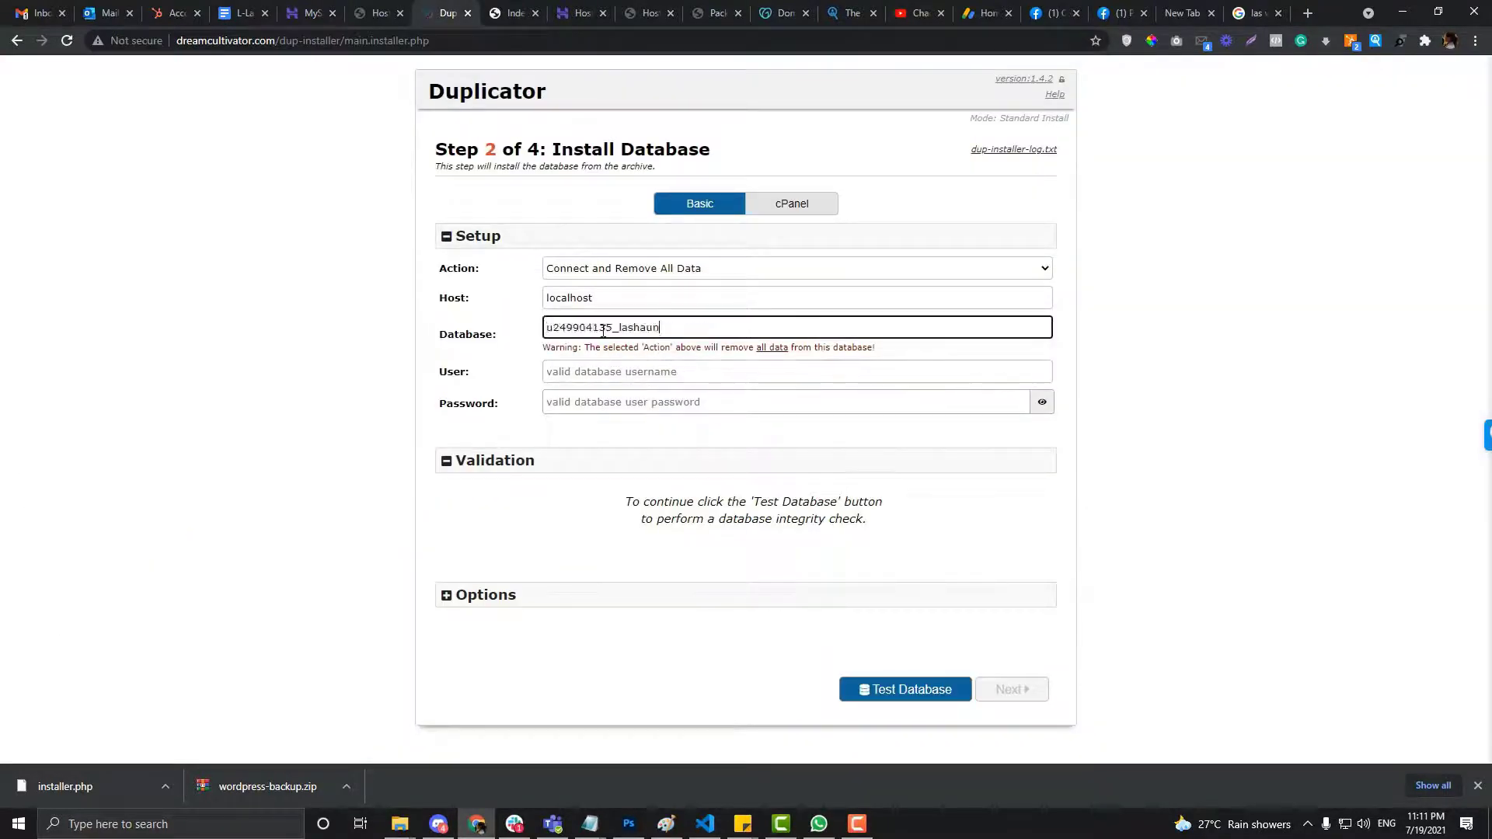
Copy the lashaun database's MySQL username from hPanel into the installer's User field
{"action": "left_click", "coordinate": [565, 373]}
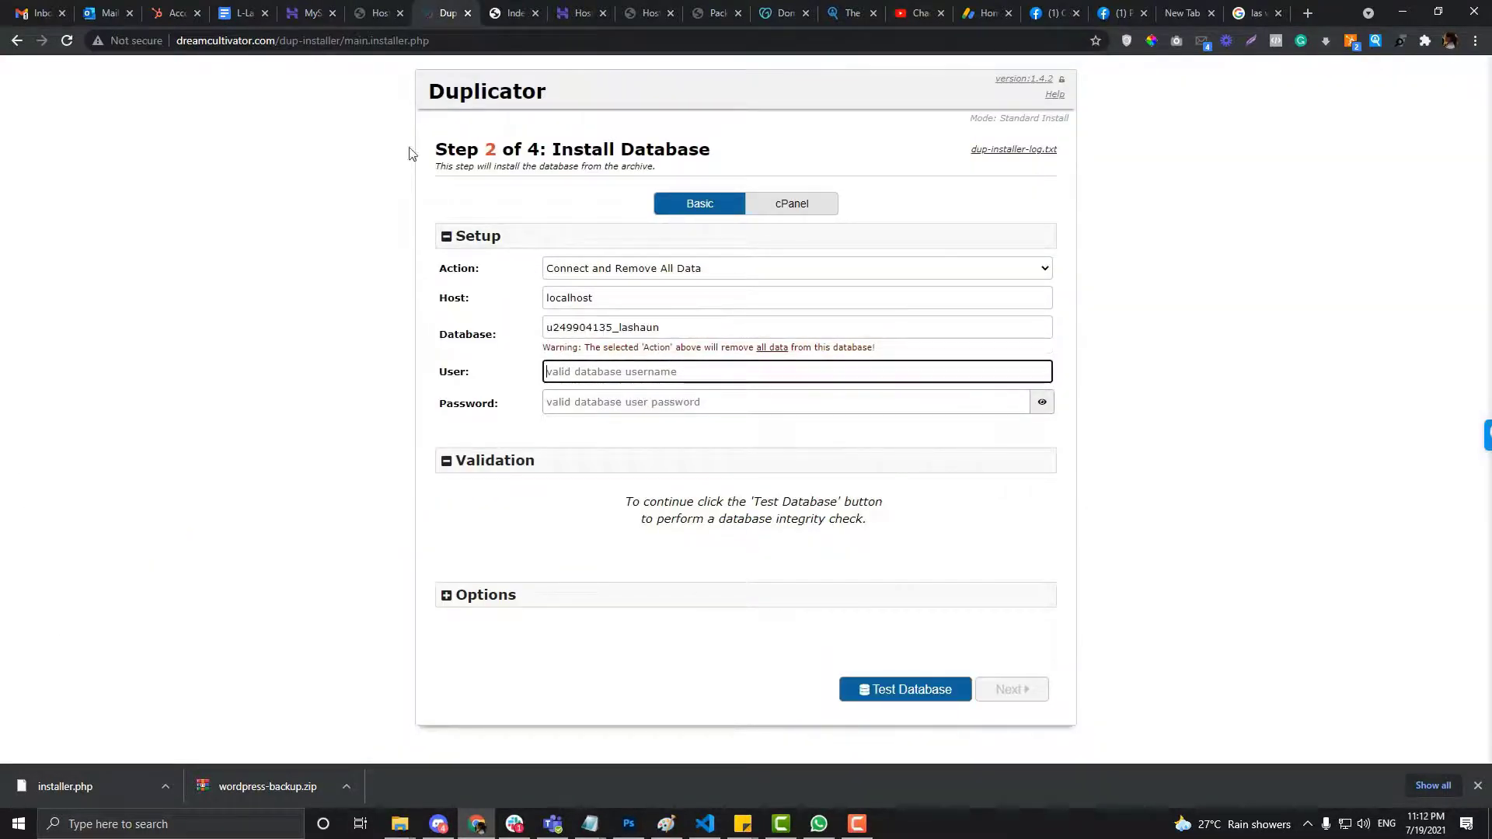
{"action": "left_click", "coordinate": [311, 13]}
{"action": "left_click_drag", "start_coordinate": [589, 684], "coordinate": [705, 688]}
{"action": "key", "text": "ctrl+c"}
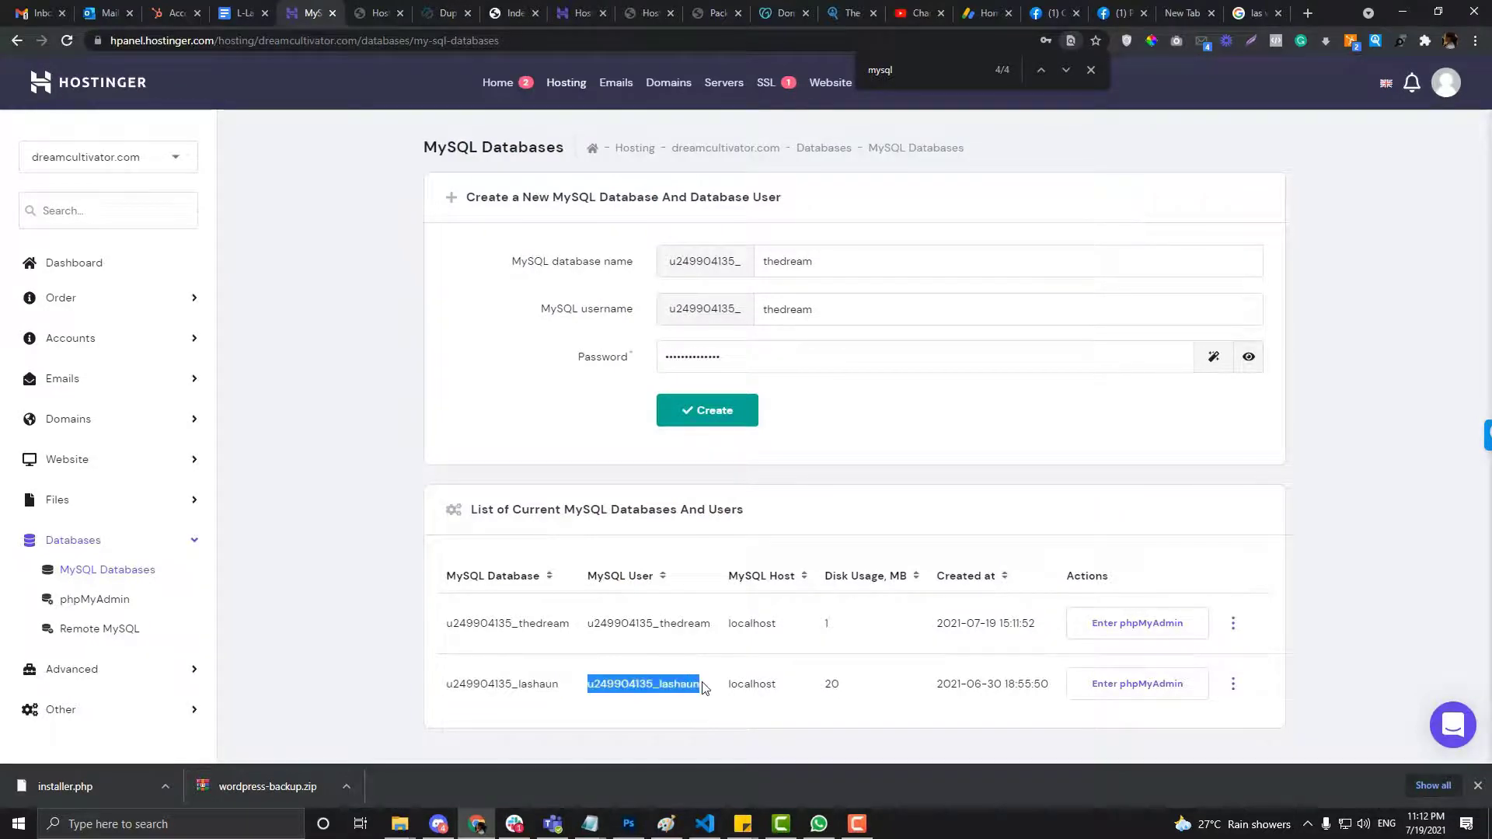
{"action": "left_click", "coordinate": [419, 9]}
{"action": "key", "text": "ctrl+v"}
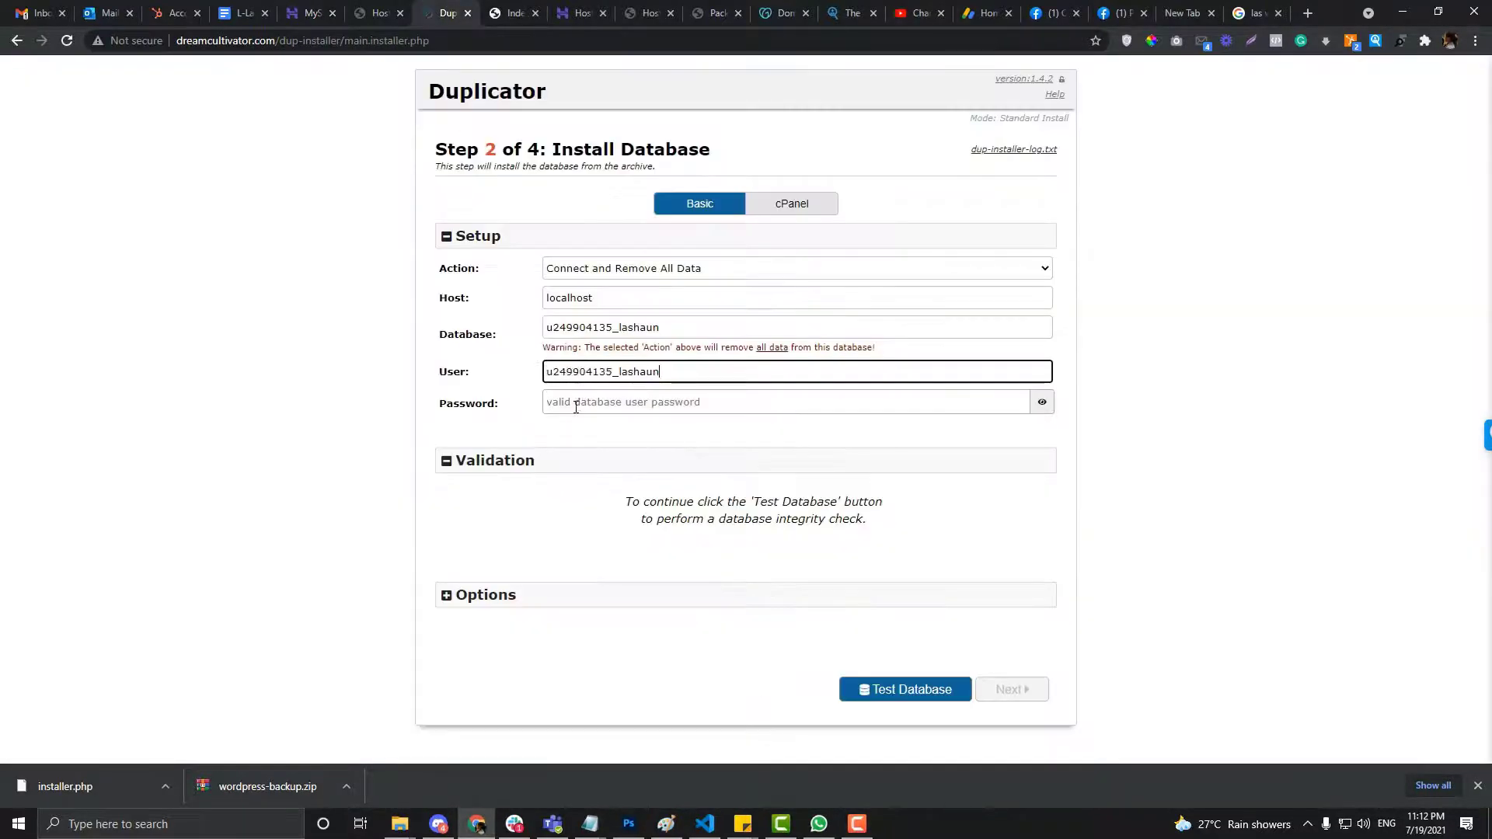
Paste the database user password into the installer and try the database connection test
{"action": "left_click", "coordinate": [576, 403]}
{"action": "key", "text": "ctrl+v"}
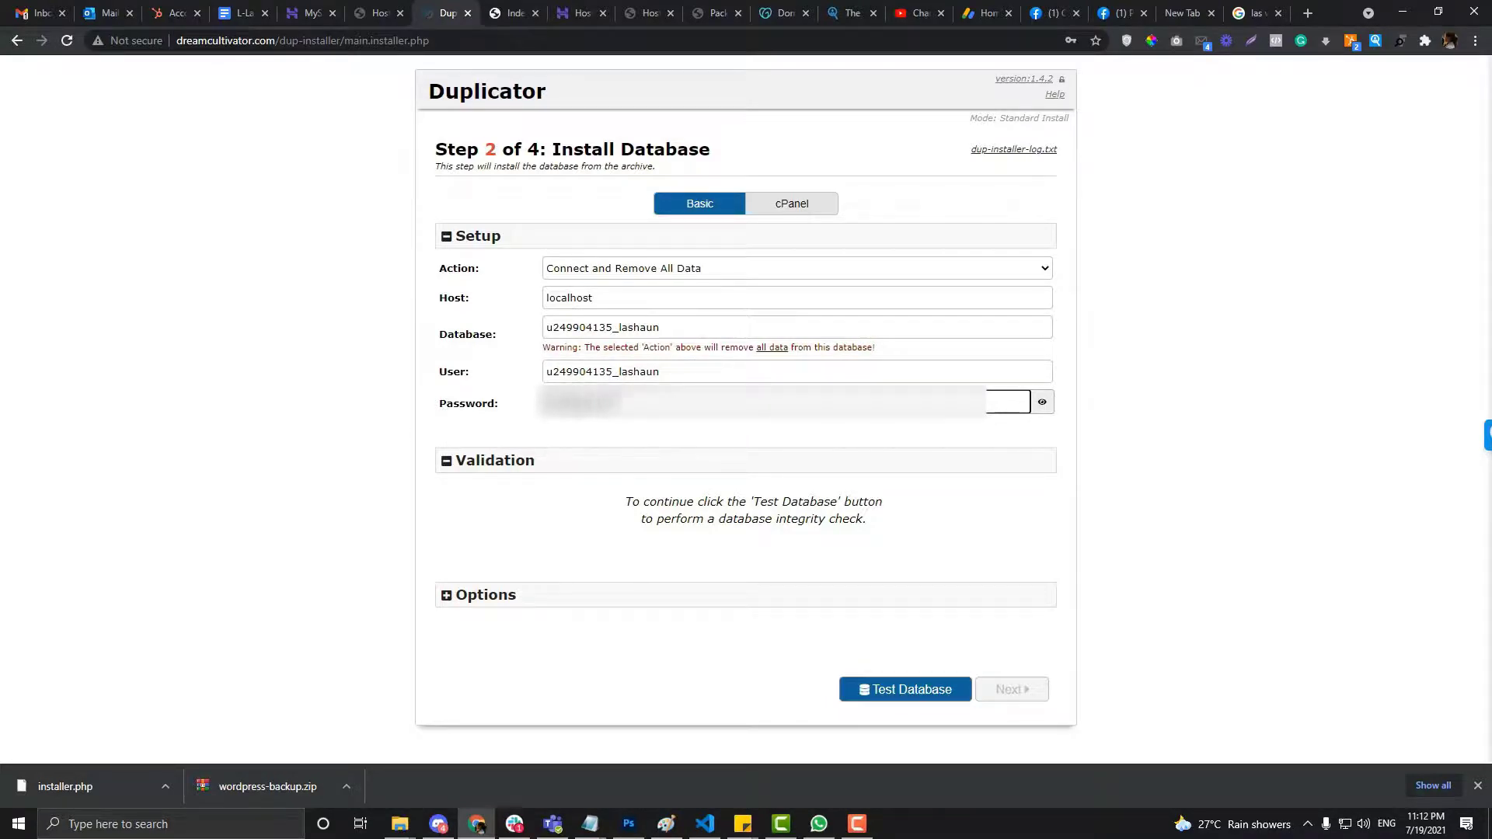
{"action": "left_click", "coordinate": [915, 689]}
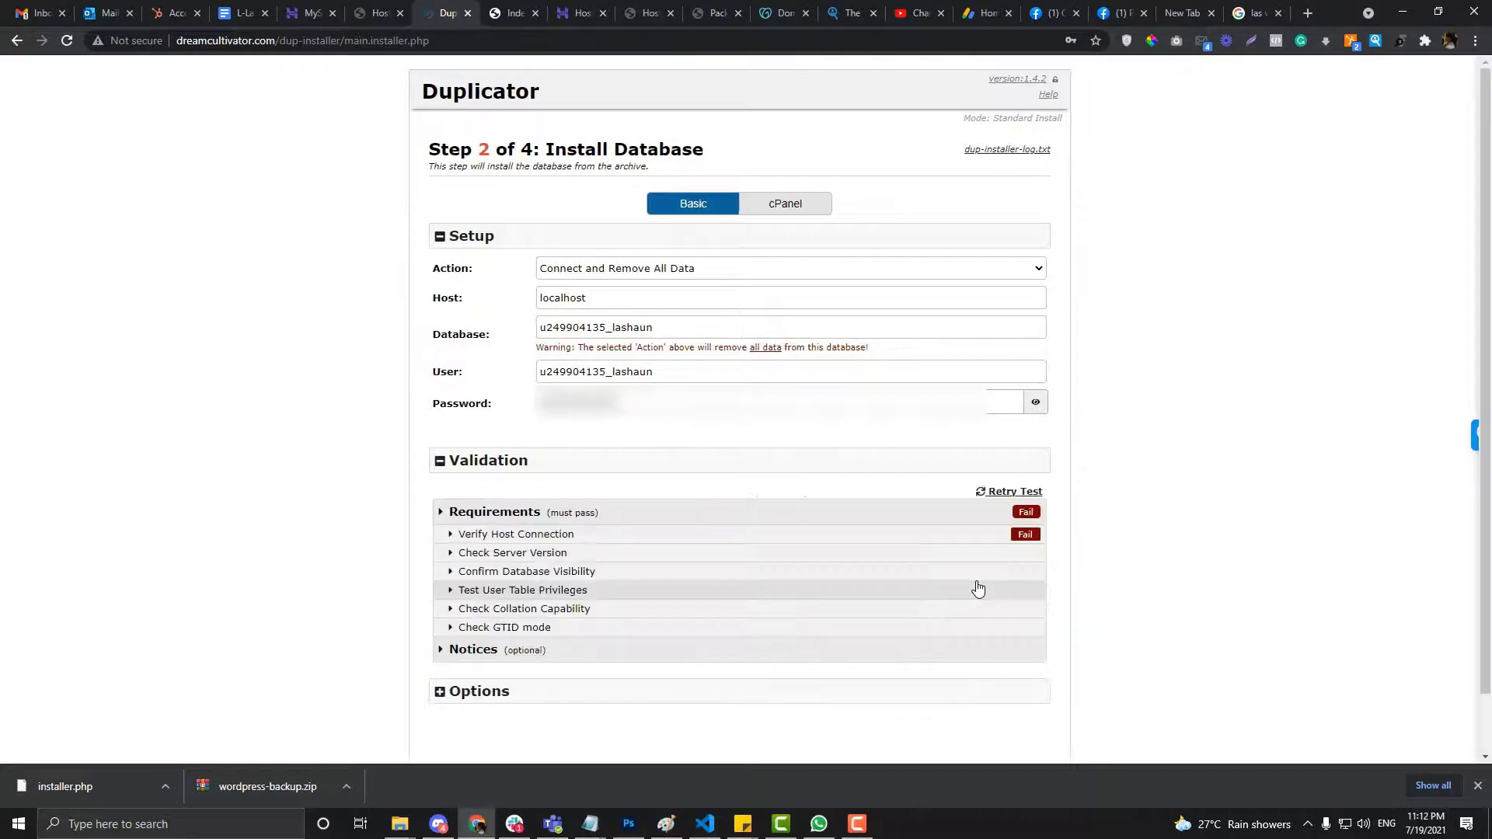
Replace the entry in the installer's Password field with the database user's password
{"action": "left_click", "coordinate": [650, 402]}
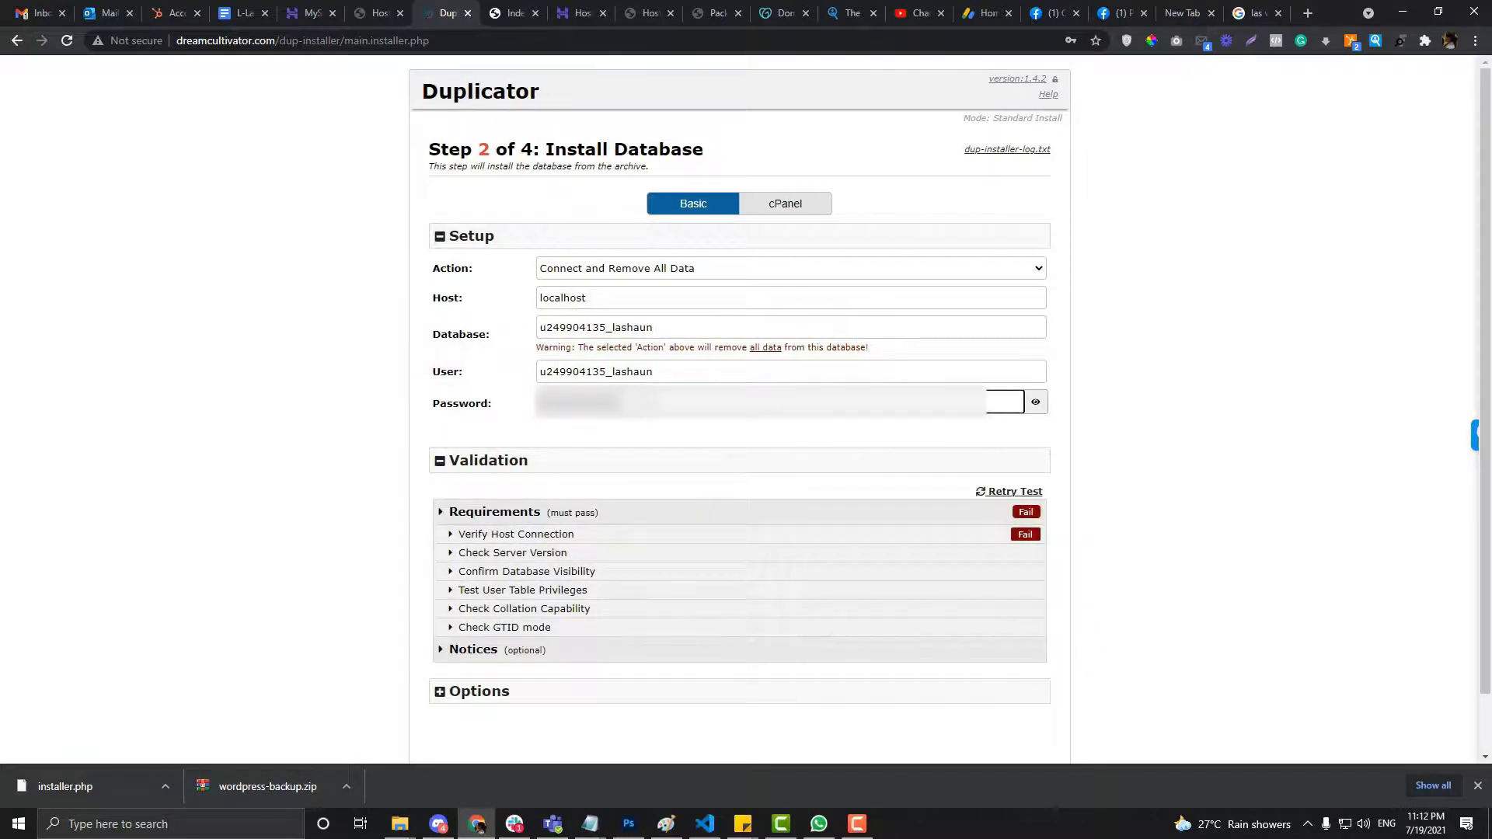
{"action": "key", "text": "ctrl+a"}
{"action": "type", "text": "****"}
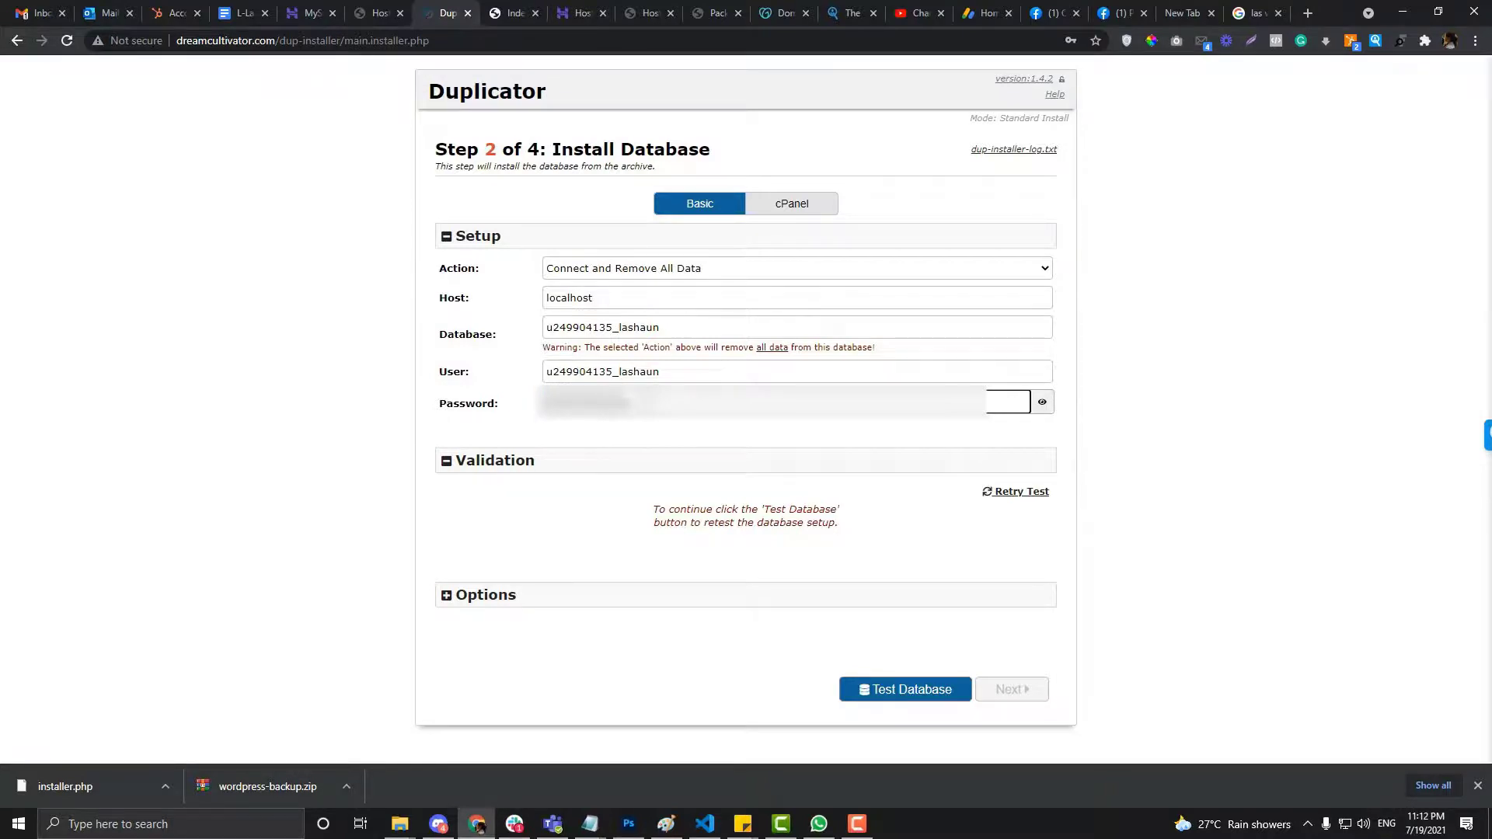
Retest the installer's database connection and set a new password for the lashaun MySQL user in hPanel
{"action": "left_click", "coordinate": [894, 691]}
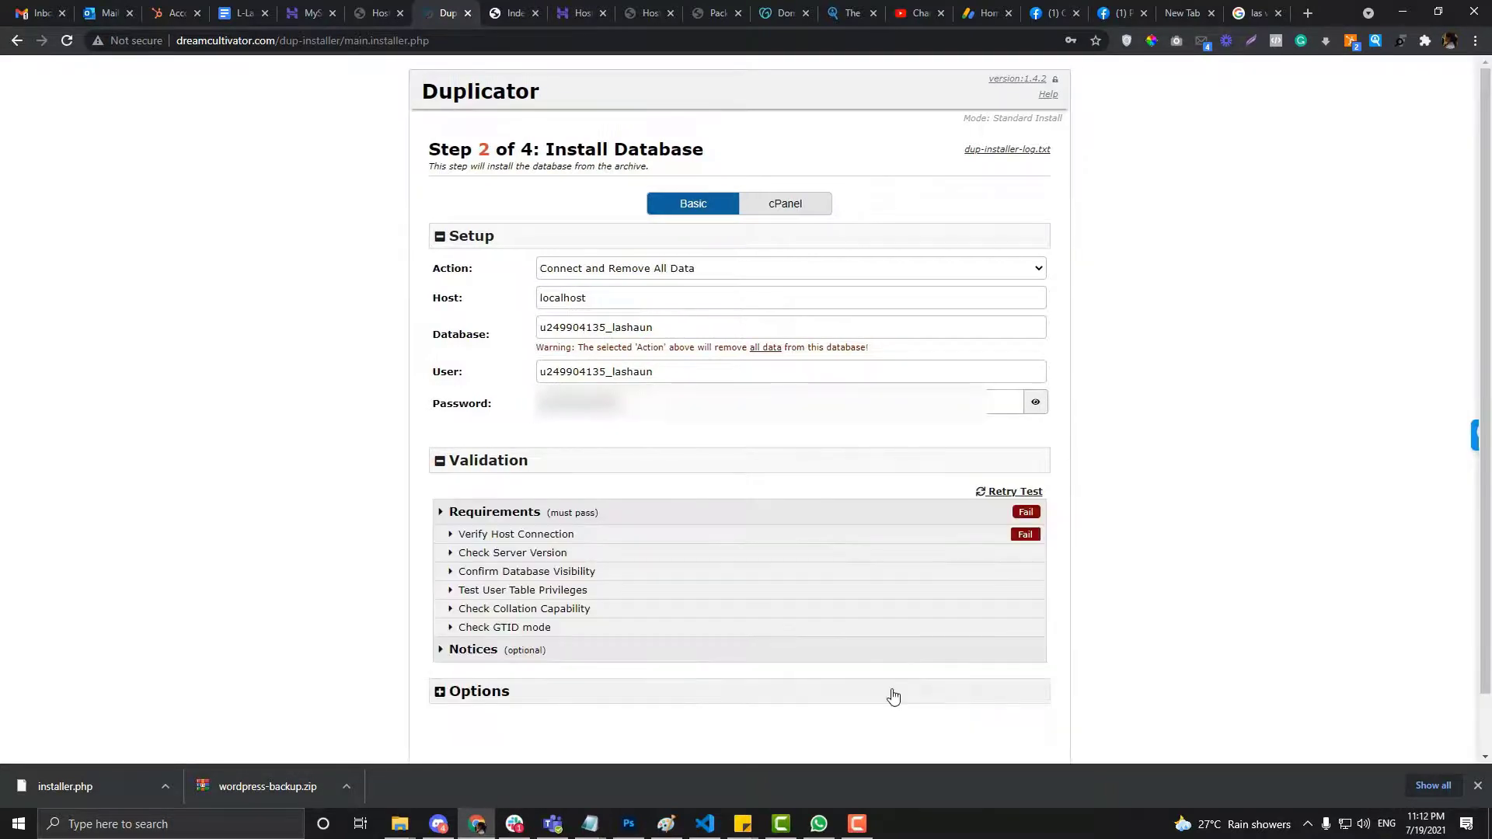
{"action": "left_click", "coordinate": [309, 9]}
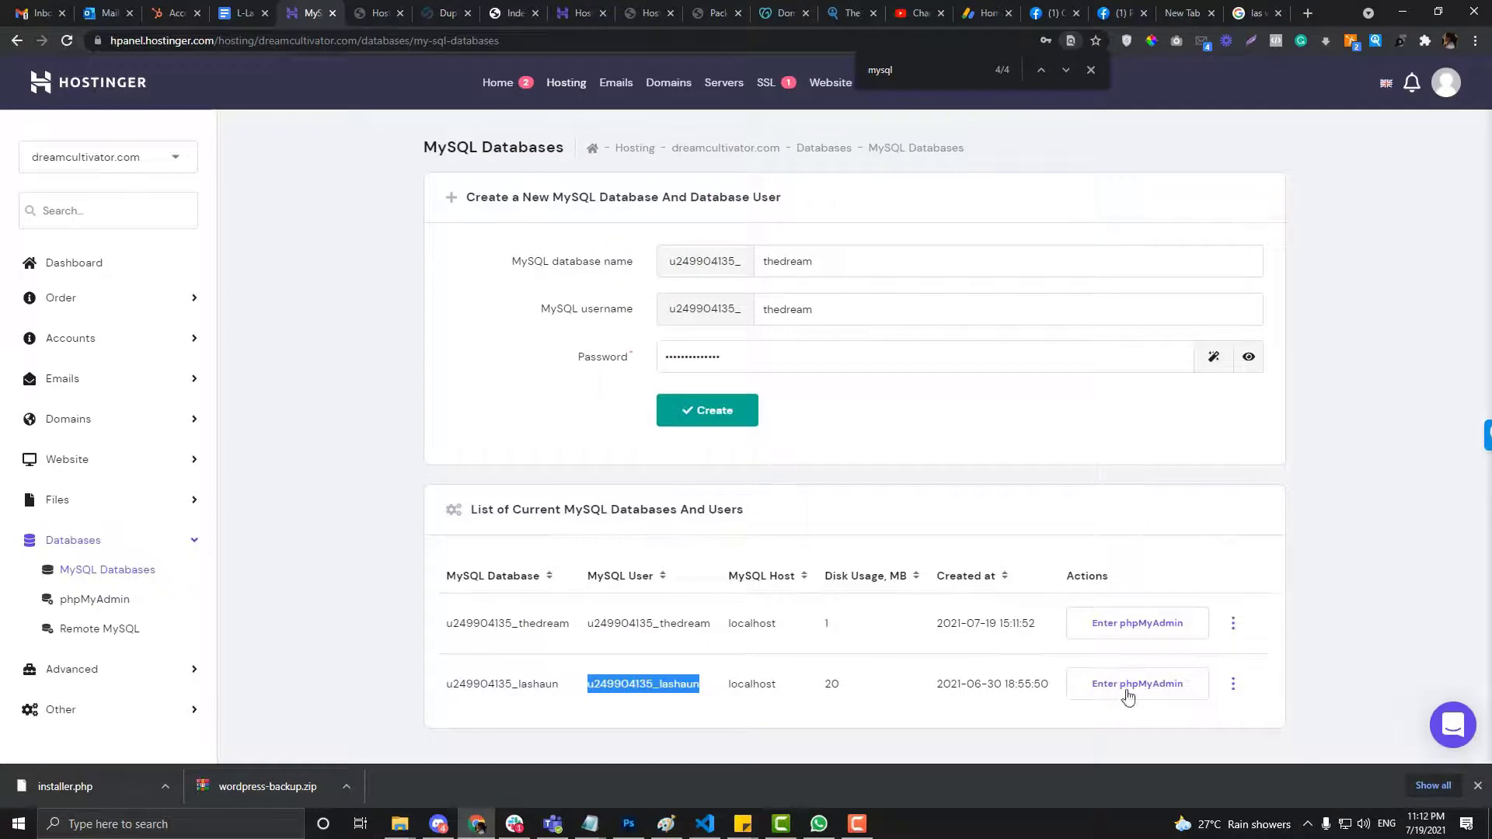
{"action": "left_click", "coordinate": [1232, 685]}
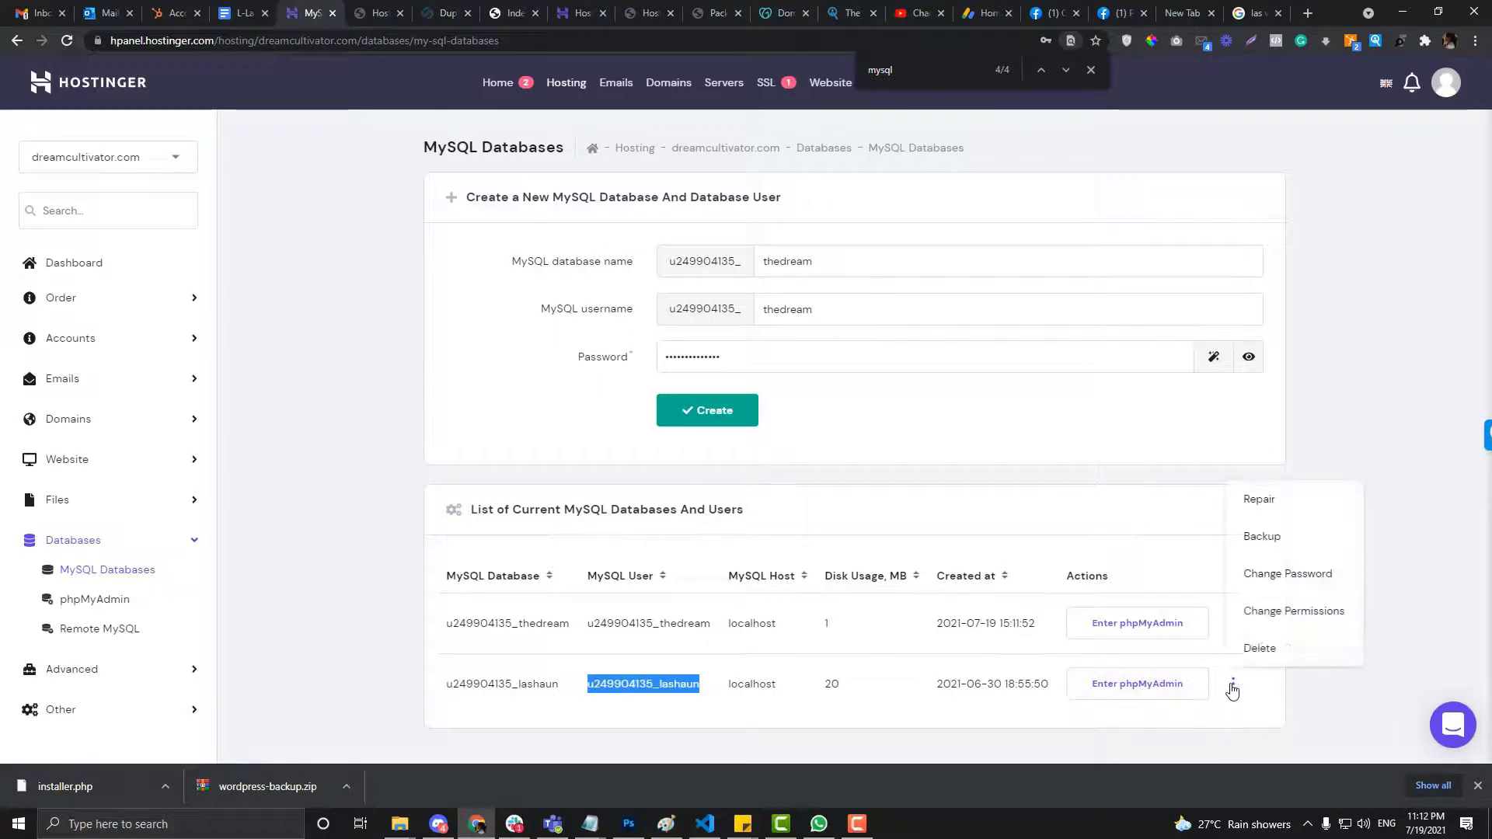
{"action": "left_click", "coordinate": [1292, 574]}
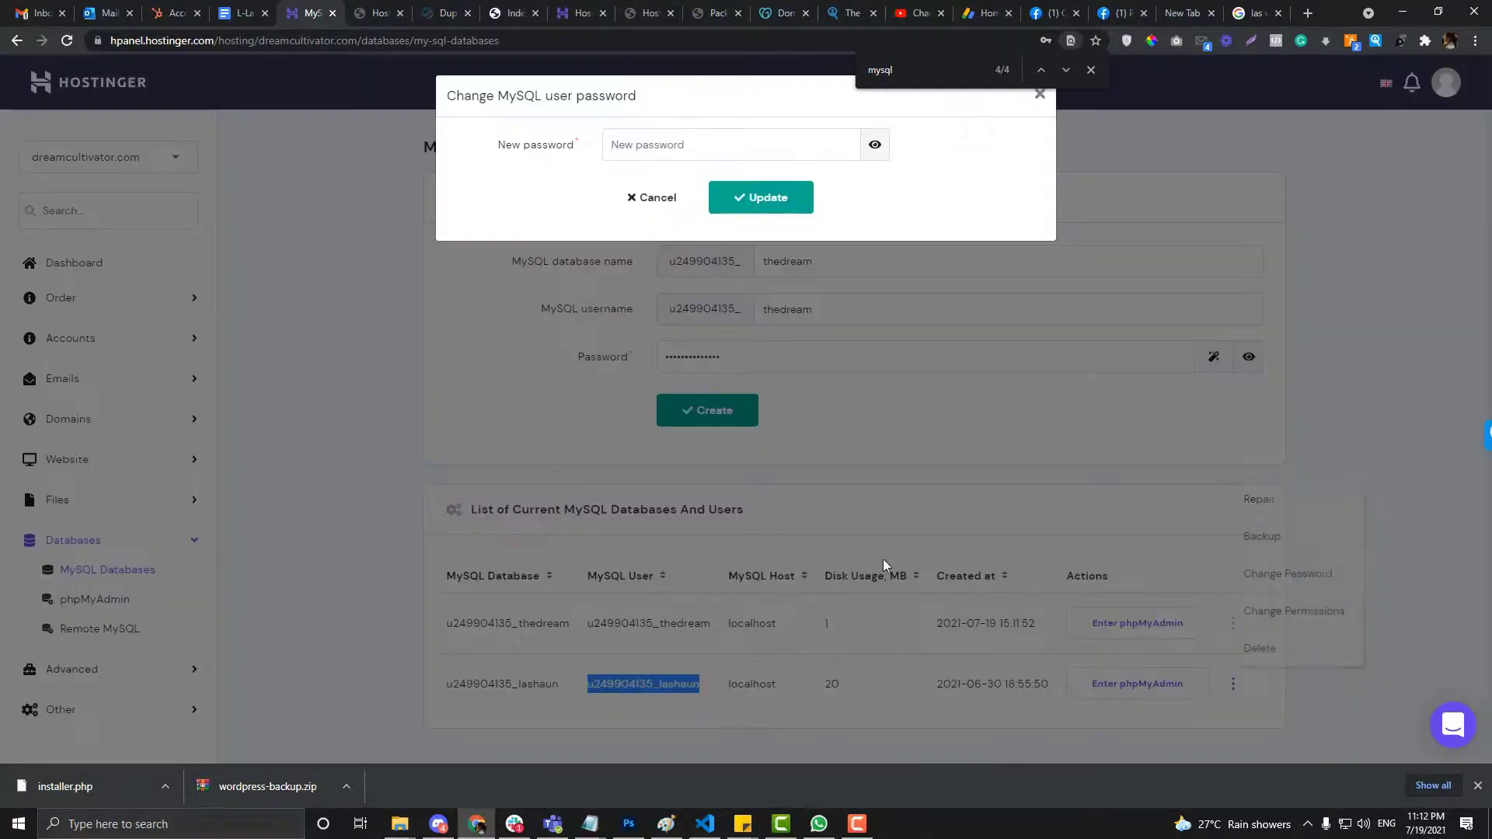
{"action": "left_click", "coordinate": [681, 148]}
{"action": "left_click", "coordinate": [680, 158]}
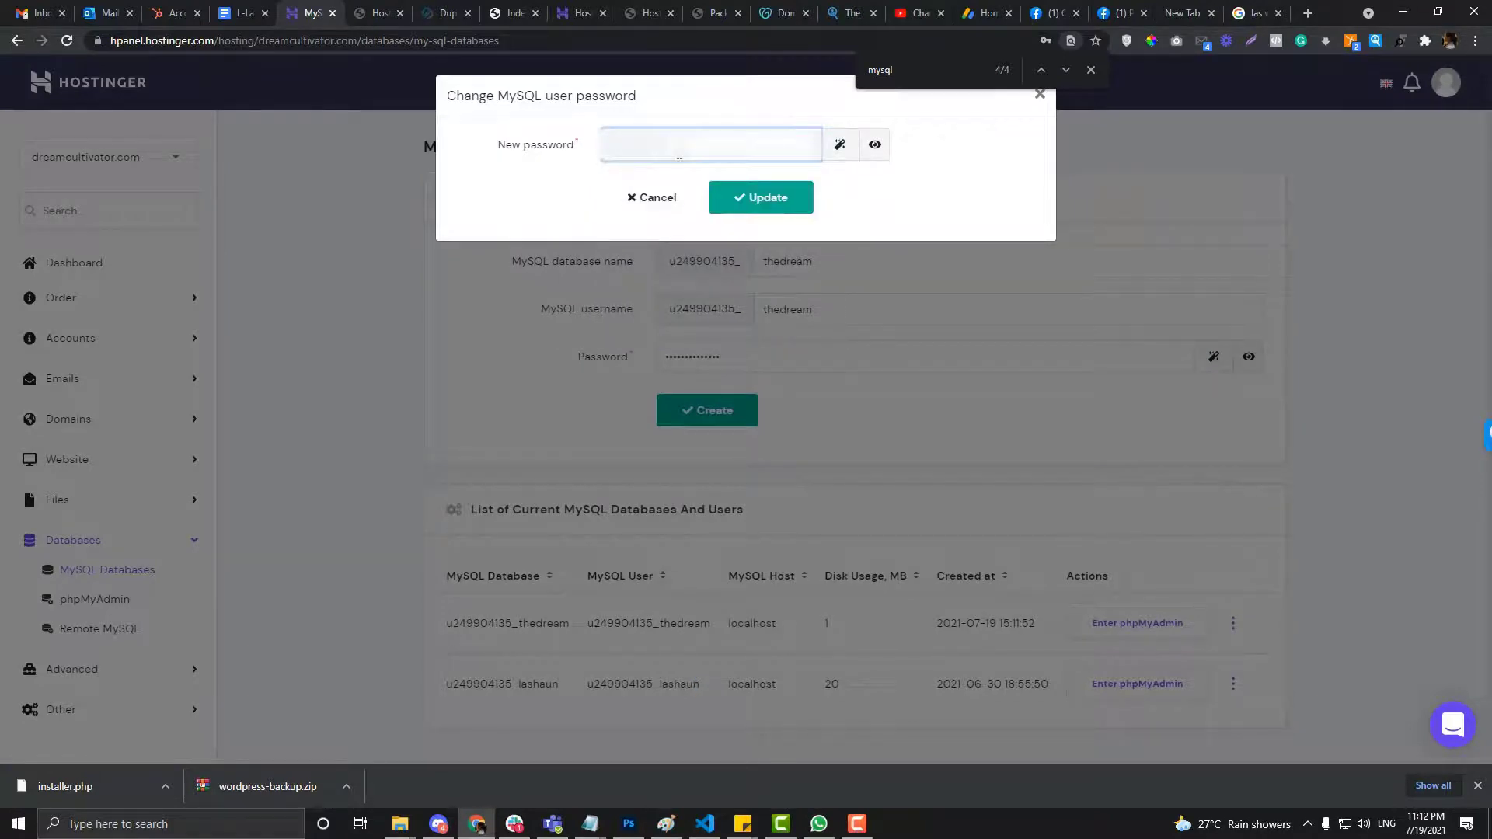
{"action": "left_click", "coordinate": [734, 204]}
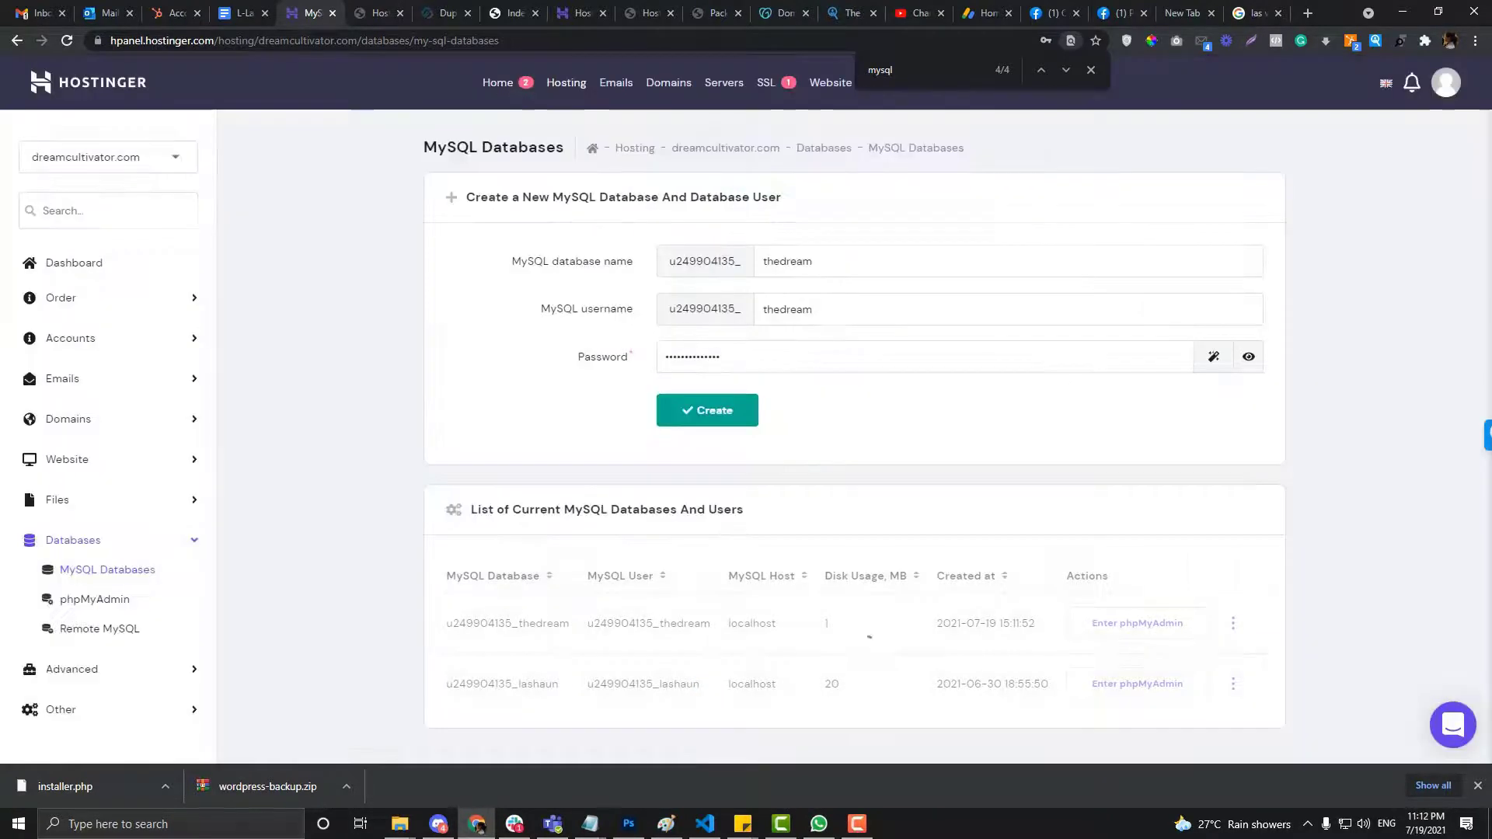
Re-enter the MySQL user's password in the Password field of Duplicator's Install Database step
{"action": "left_click", "coordinate": [379, 13]}
{"action": "left_click", "coordinate": [449, 13]}
{"action": "left_click", "coordinate": [706, 402]}
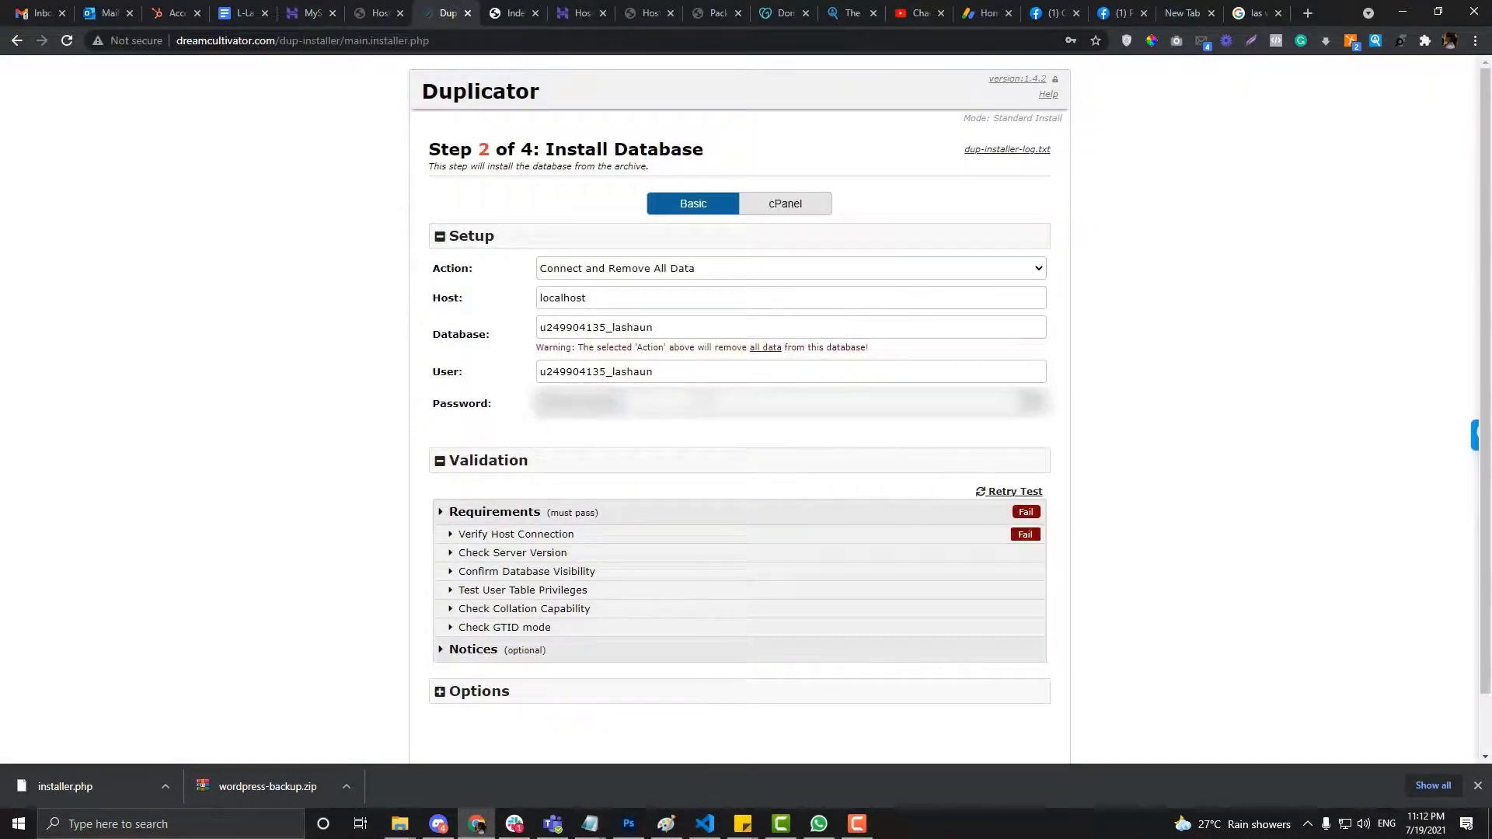
{"action": "key", "text": "ctrl+a"}
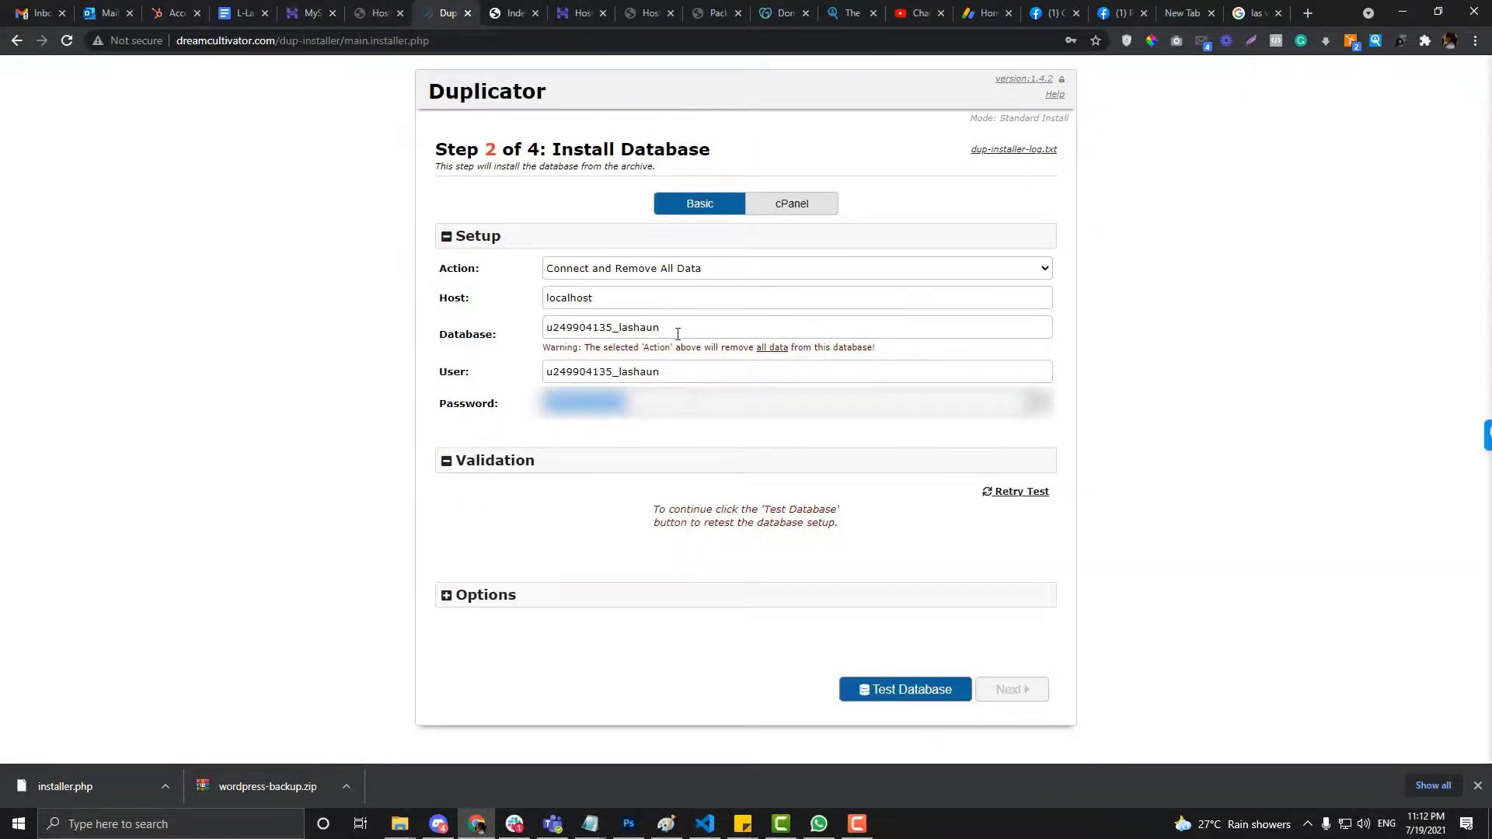
{"action": "left_click_drag", "start_coordinate": [678, 335], "coordinate": [544, 329]}
{"action": "left_click", "coordinate": [702, 405]}
{"action": "key", "text": "ctrl+a"}
{"action": "key", "text": "BackSpace"}
{"action": "type", "text": "*******"}
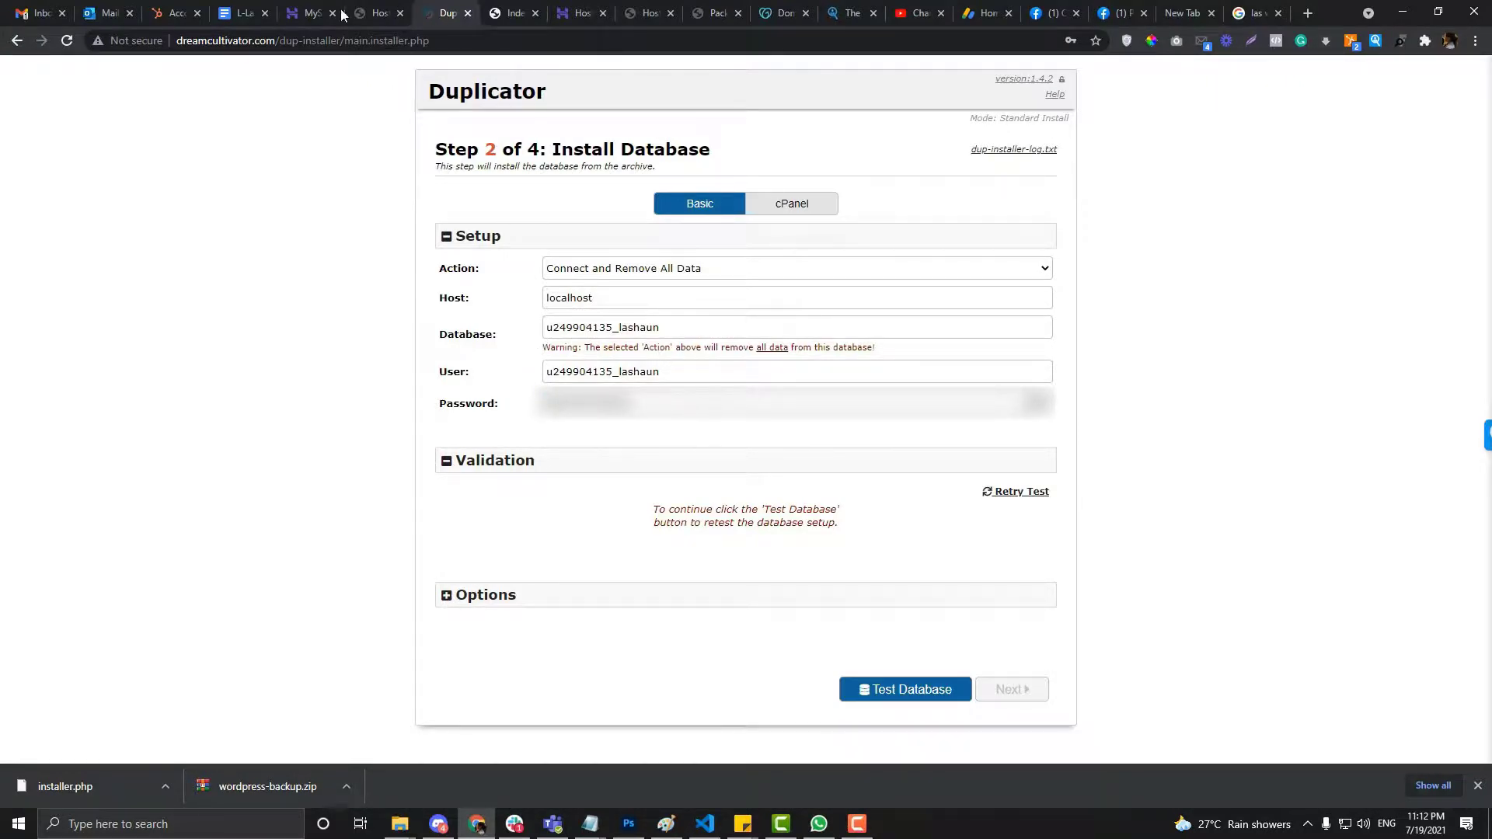
Copy the full name of the thedream MySQL database from hPanel into the installer's Database and User fields and test the connection
{"action": "left_click", "coordinate": [311, 13]}
{"action": "mouse_move", "coordinate": [573, 633]}
{"action": "left_mouse_down"}
{"action": "mouse_move", "coordinate": [439, 627]}
{"action": "mouse_move", "coordinate": [571, 621]}
{"action": "left_mouse_up"}
{"action": "key", "text": "ctrl+c"}
{"action": "left_click", "coordinate": [458, 11]}
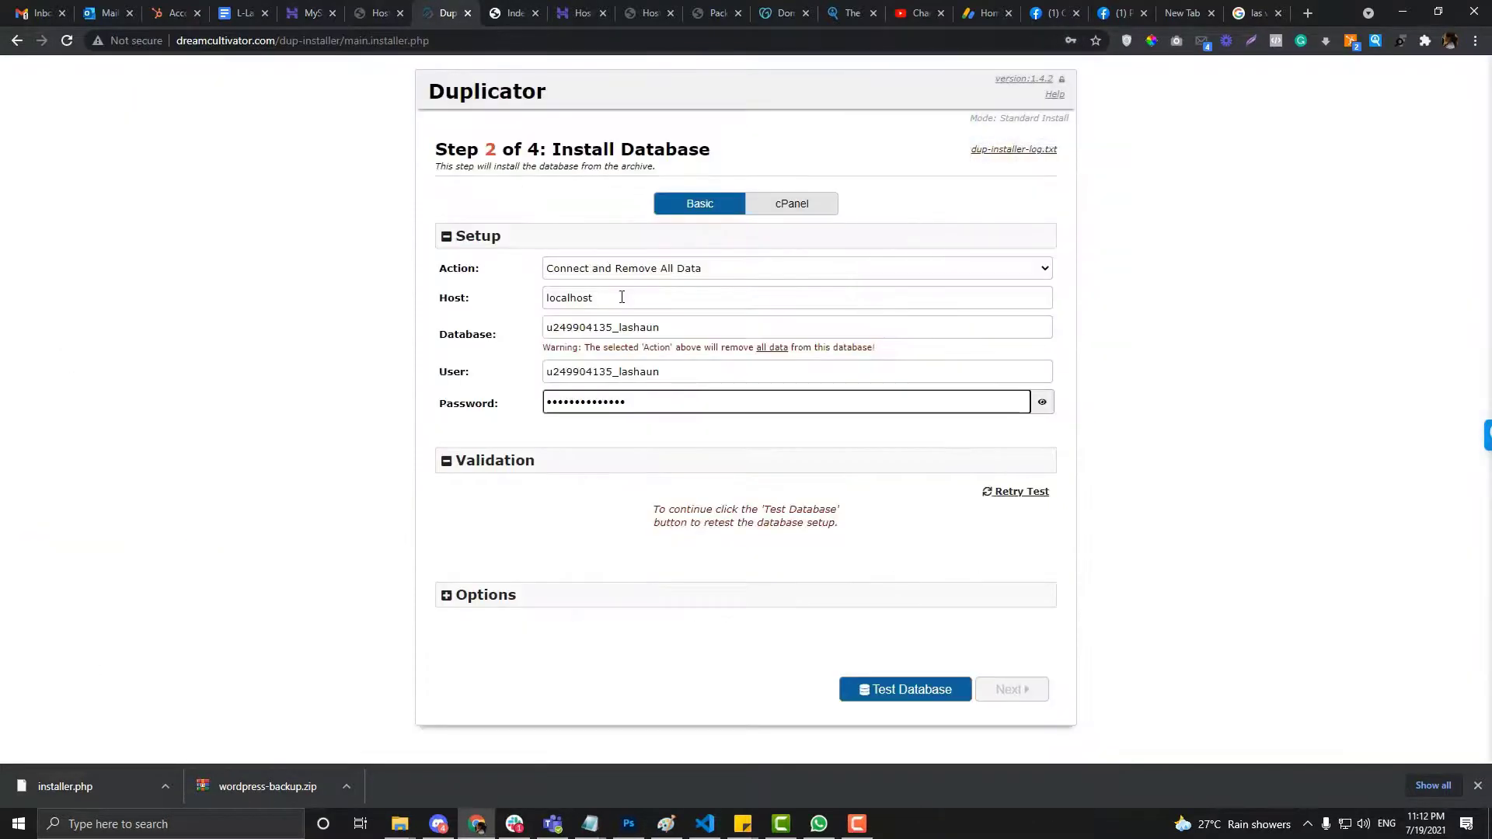
{"action": "double_click", "coordinate": [622, 327]}
{"action": "key", "text": "ctrl+v"}
{"action": "double_click", "coordinate": [670, 372]}
{"action": "key", "text": "ctrl+v"}
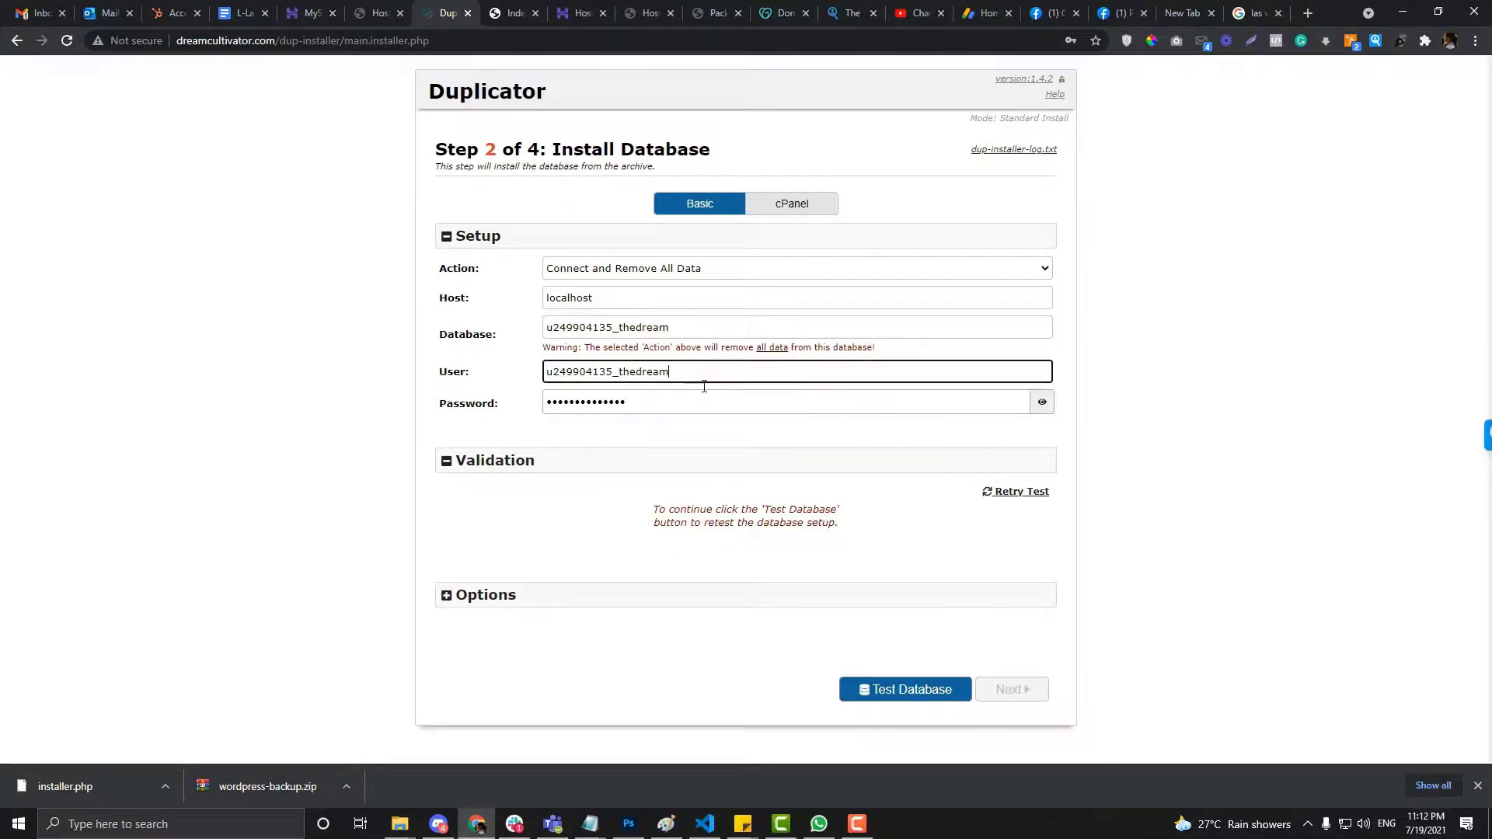
{"action": "left_click", "coordinate": [914, 690]}
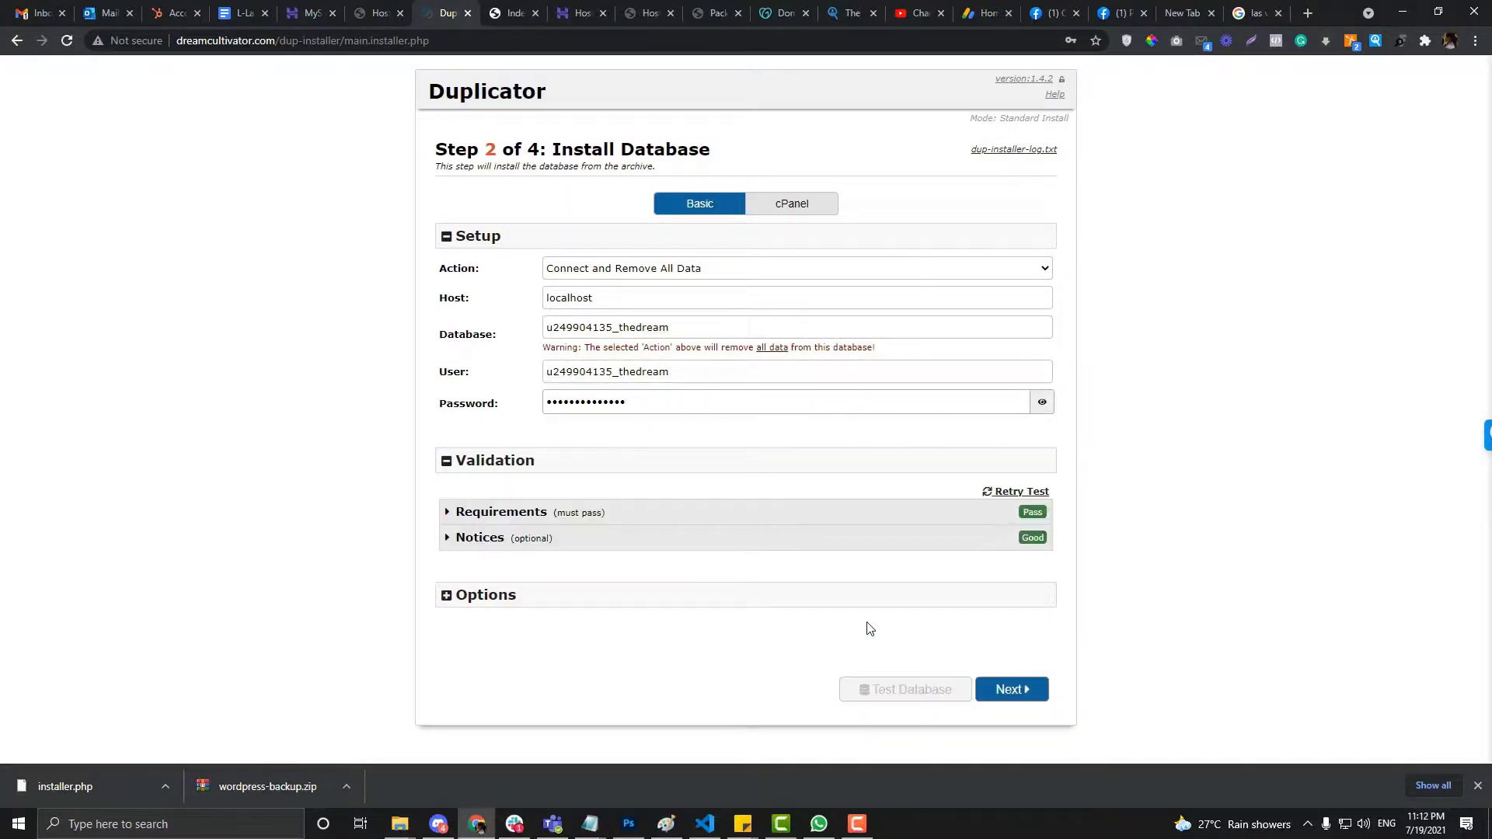
Run the database installation with the thedream settings and accept the Update Data step's title, URL and path for dreamcultivator.com
{"action": "left_click", "coordinate": [1014, 692]}
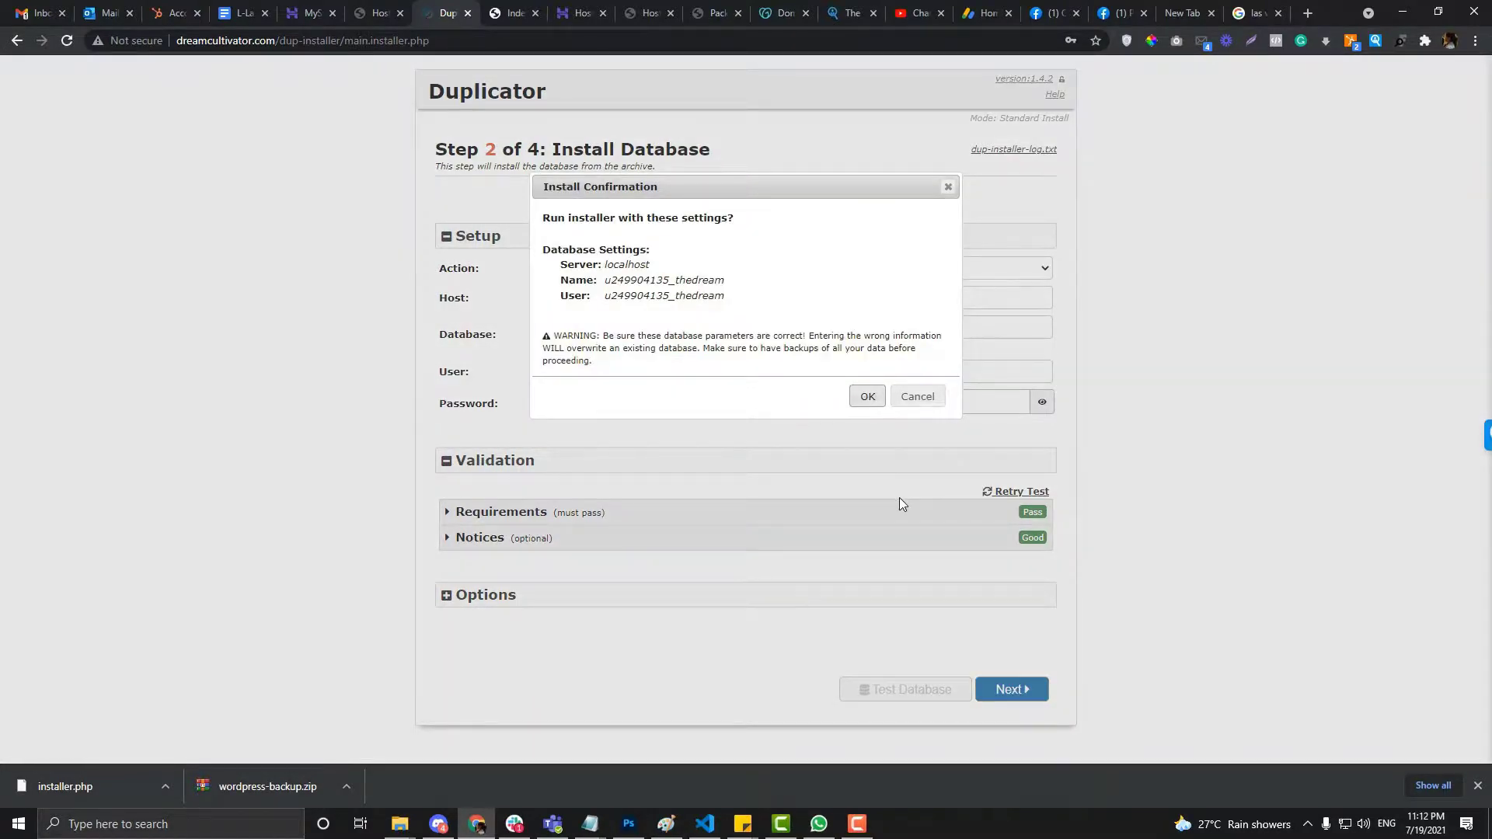
{"action": "left_click", "coordinate": [863, 397]}
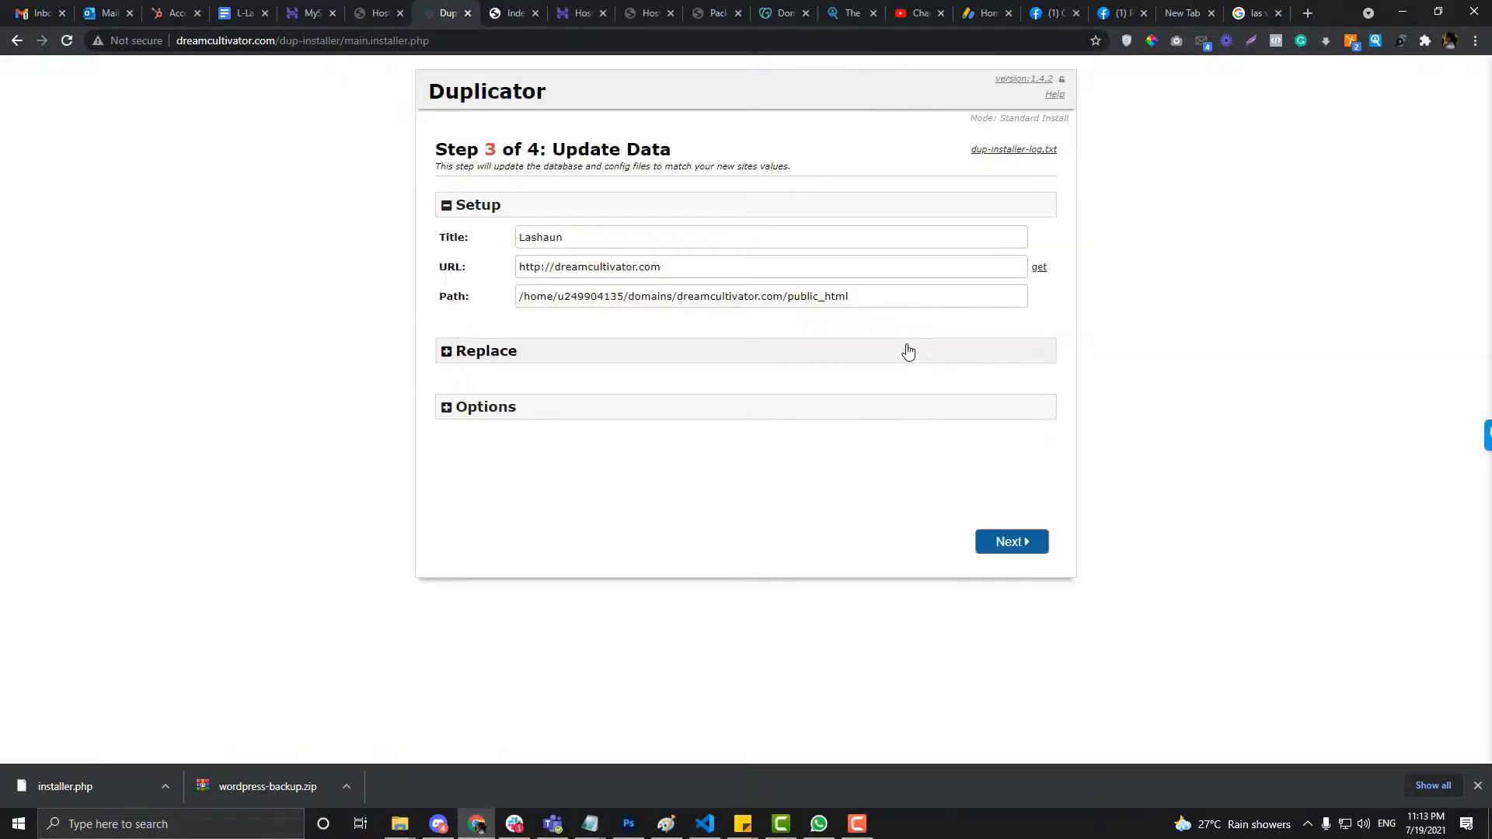
{"action": "left_click", "coordinate": [1025, 544]}
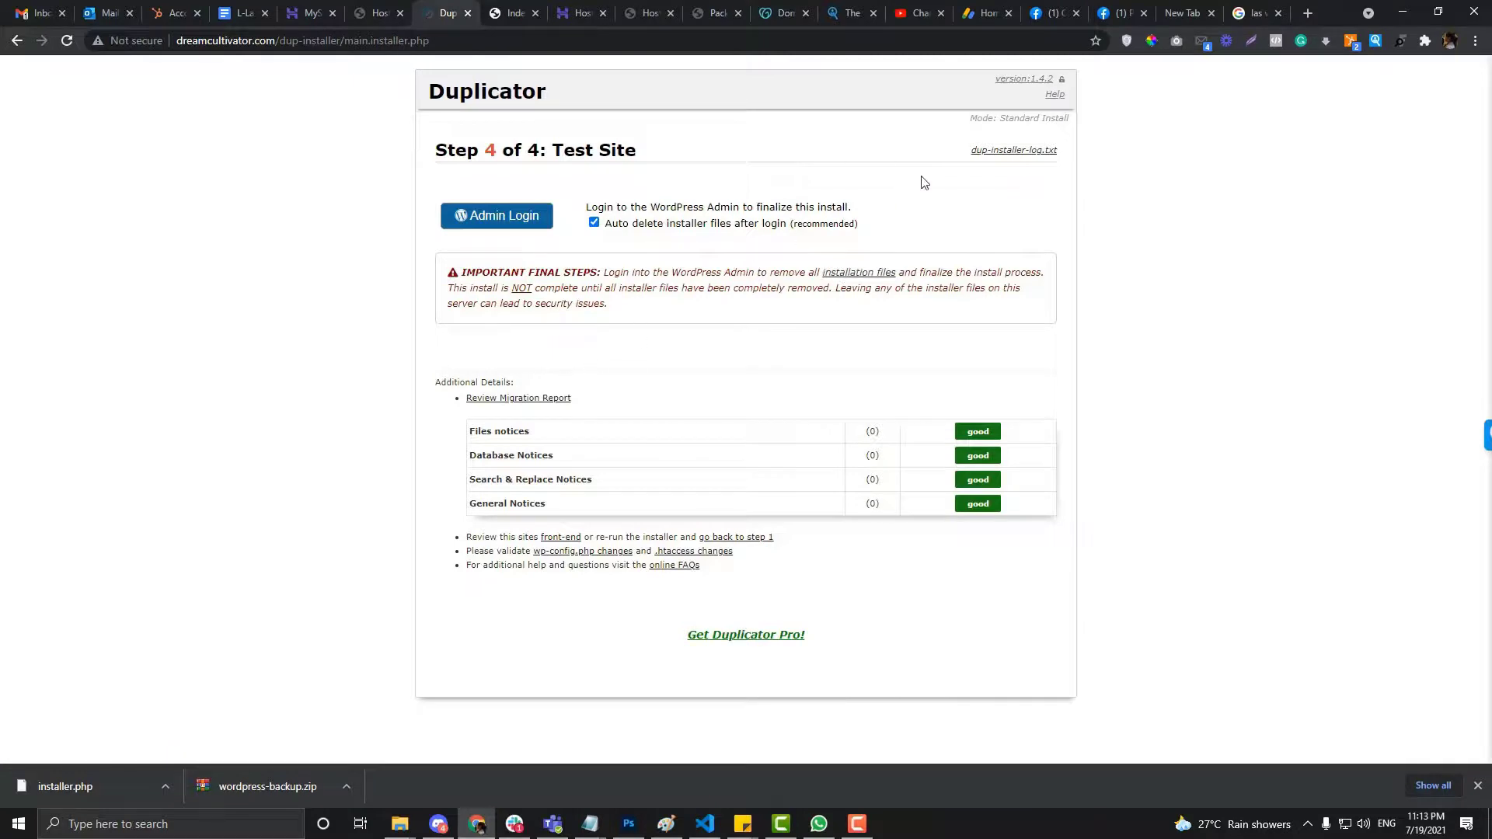
Load dreamcultivator.com in the browser to check the migrated home page
{"action": "left_click", "coordinate": [509, 13]}
{"action": "left_click", "coordinate": [293, 40]}
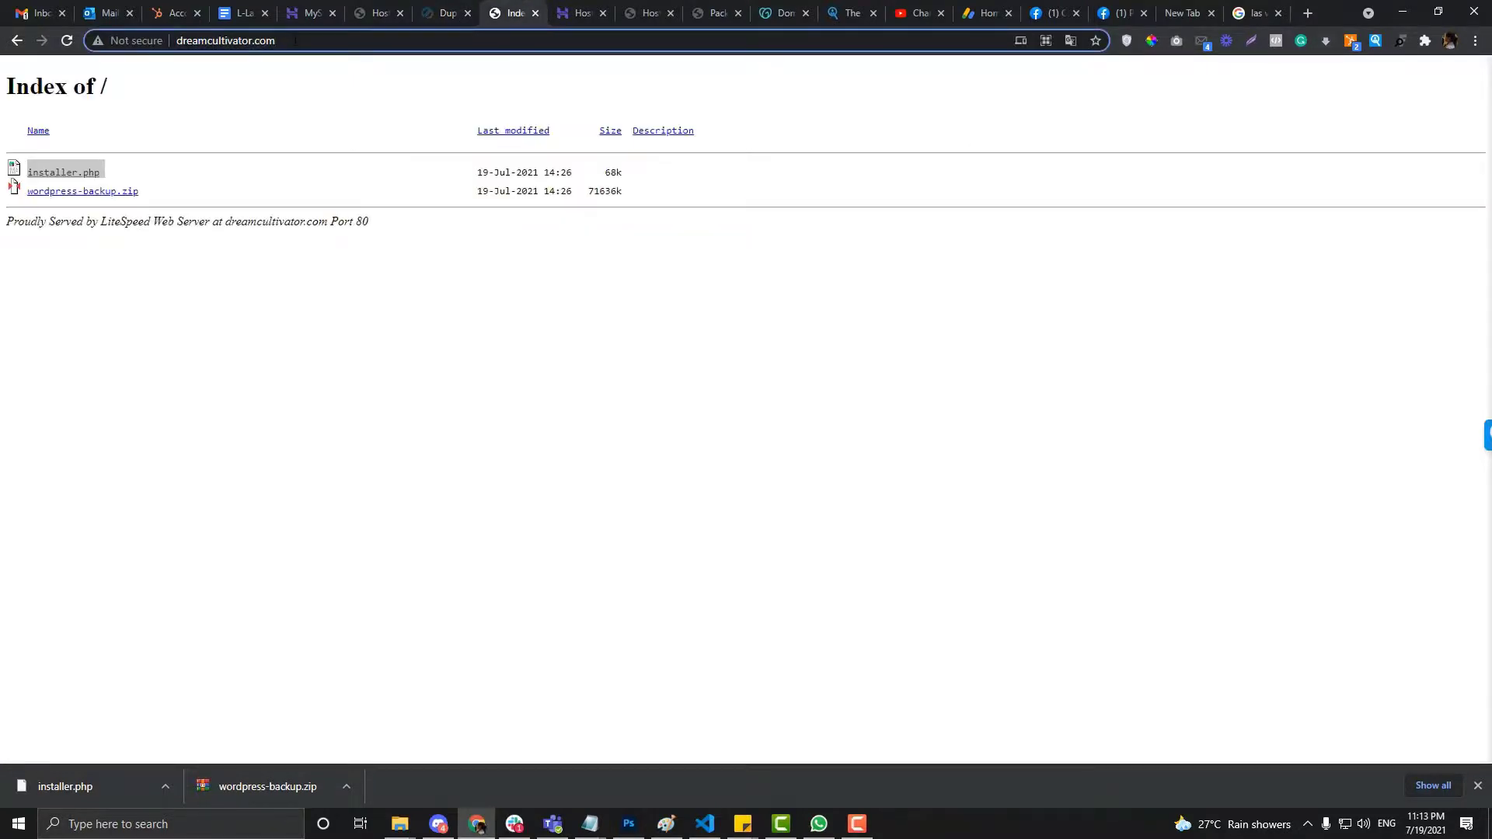
{"action": "key", "text": "Return"}
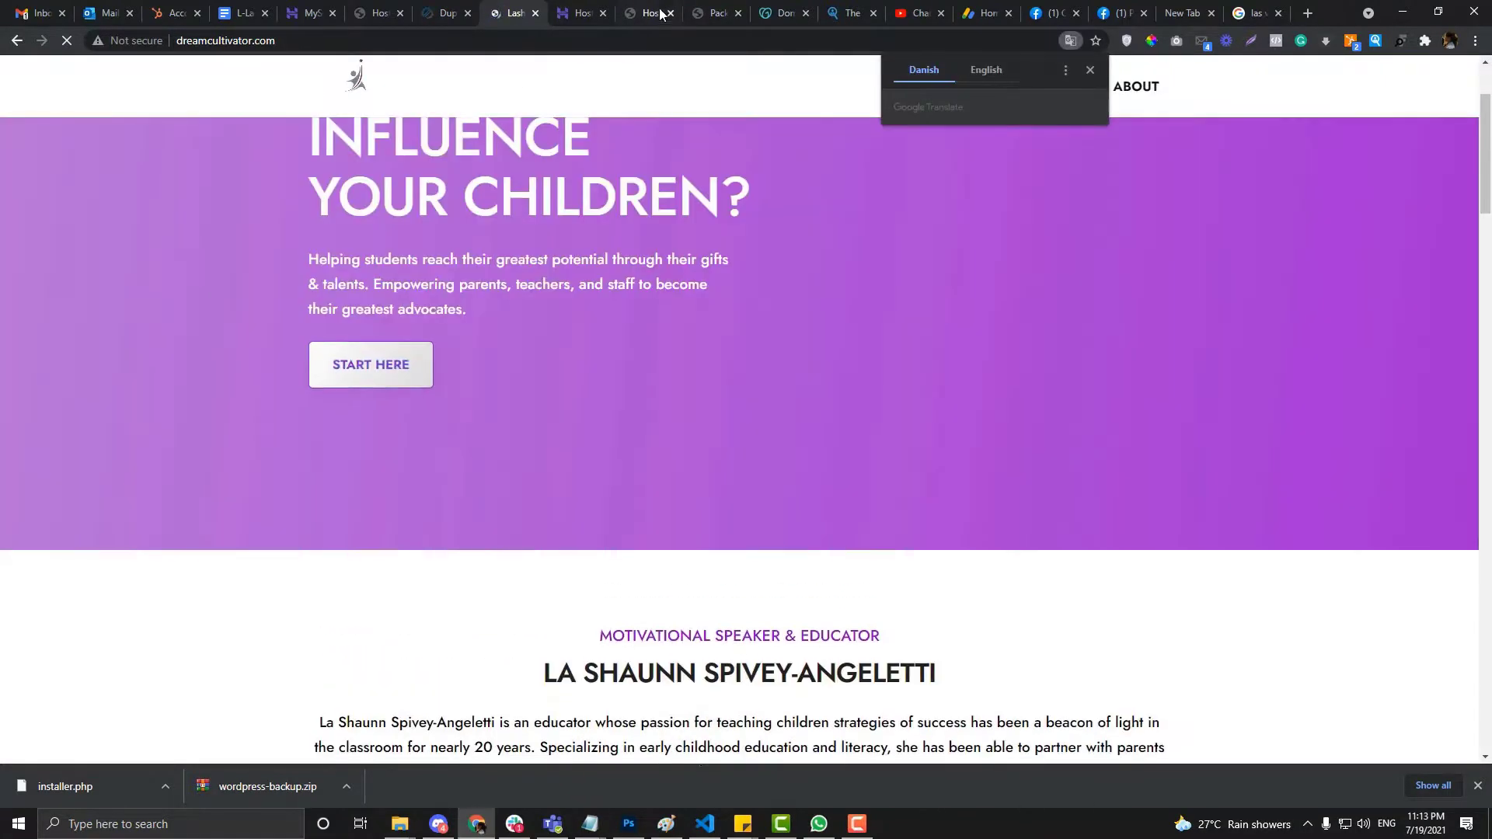
Load the original lashaunn.com site for comparison and return to the dreamcultivator.com home page
{"action": "left_click", "coordinate": [582, 13]}
{"action": "left_click", "coordinate": [586, 41]}
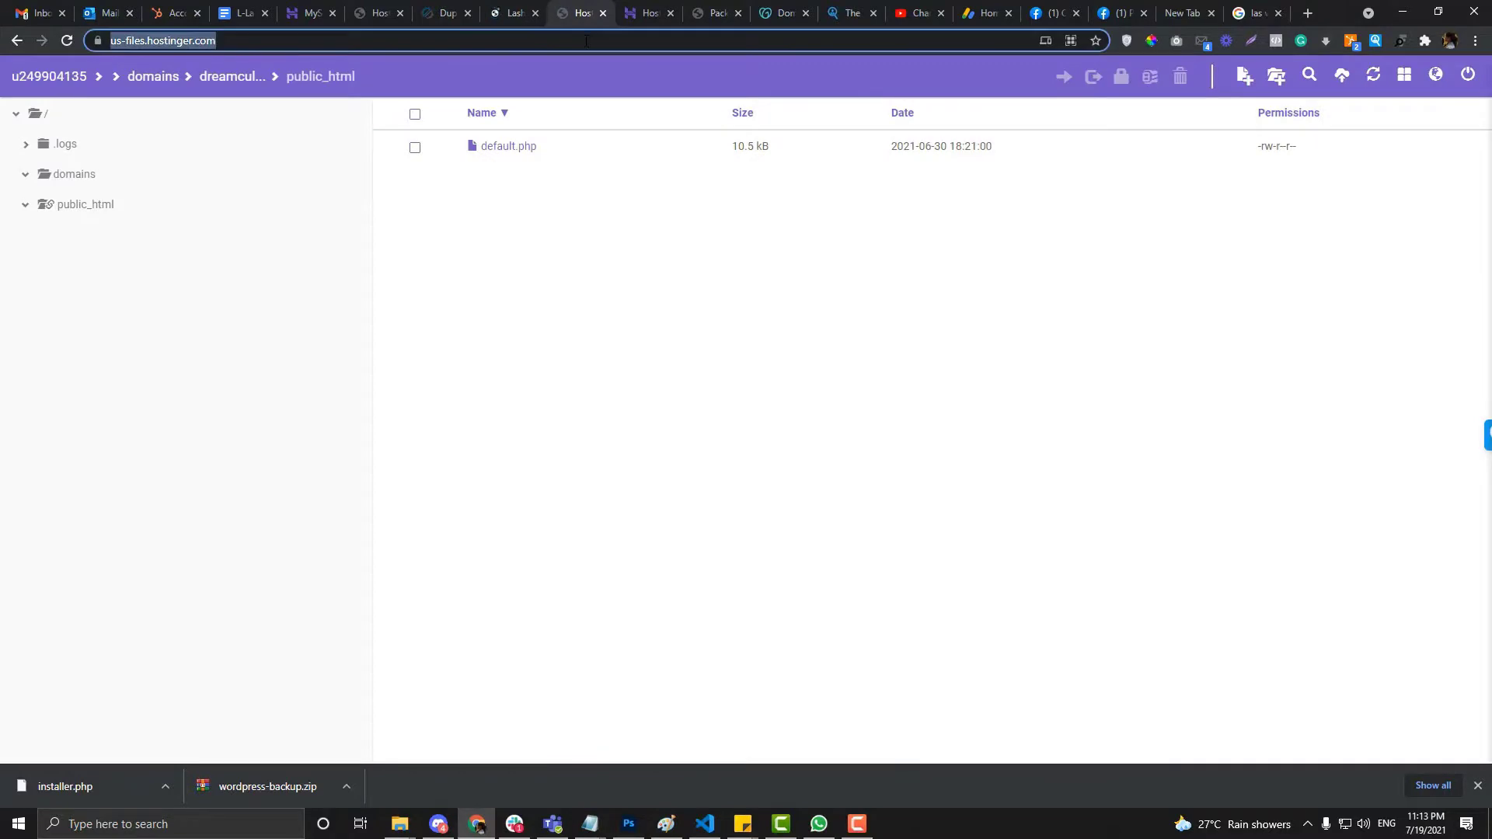
{"action": "type", "text": "las"}
{"action": "key", "text": "Return"}
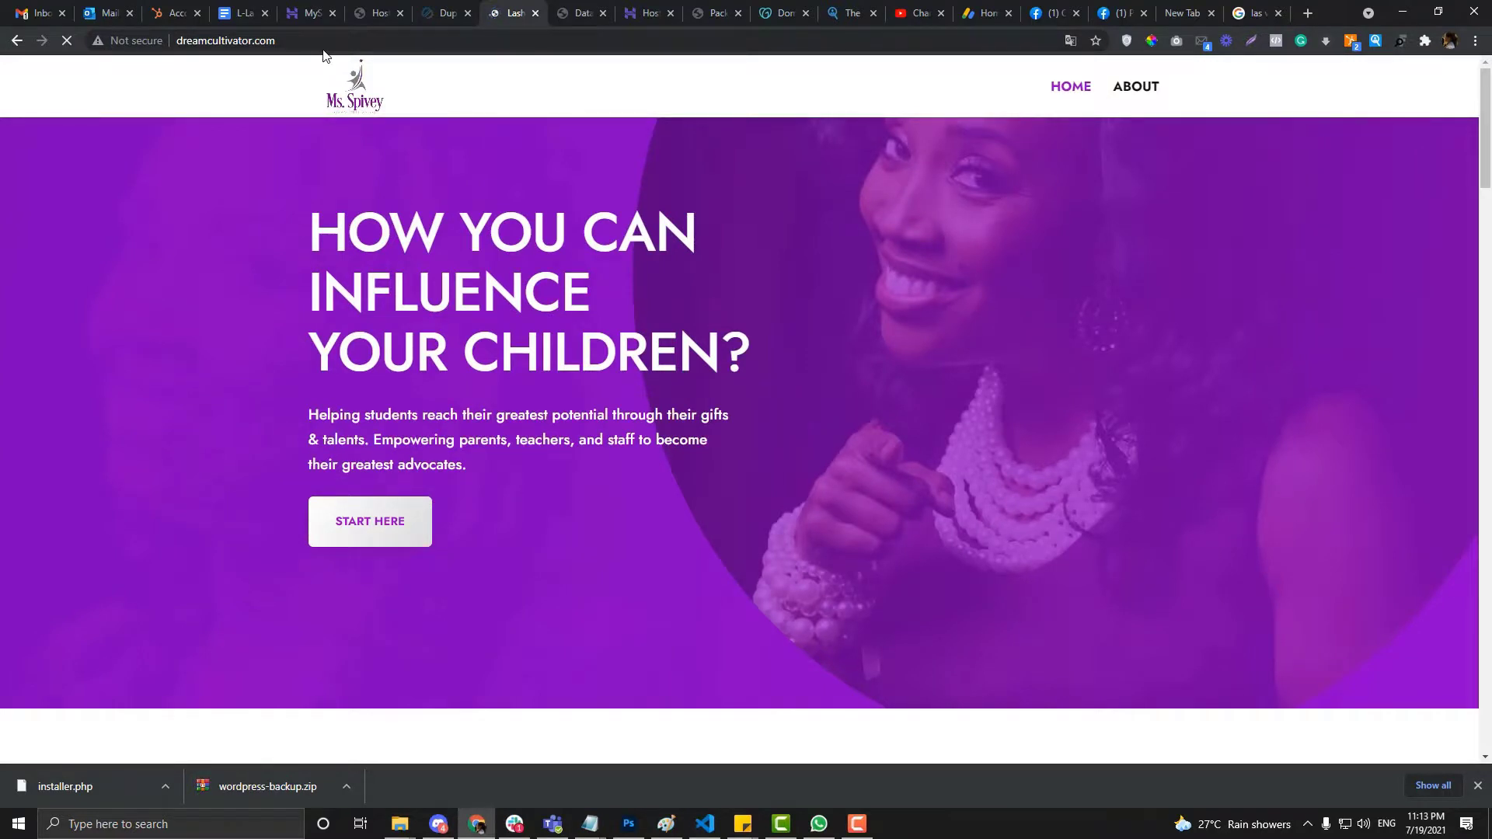
{"action": "left_click", "coordinate": [380, 13]}
{"action": "left_click", "coordinate": [492, 8]}
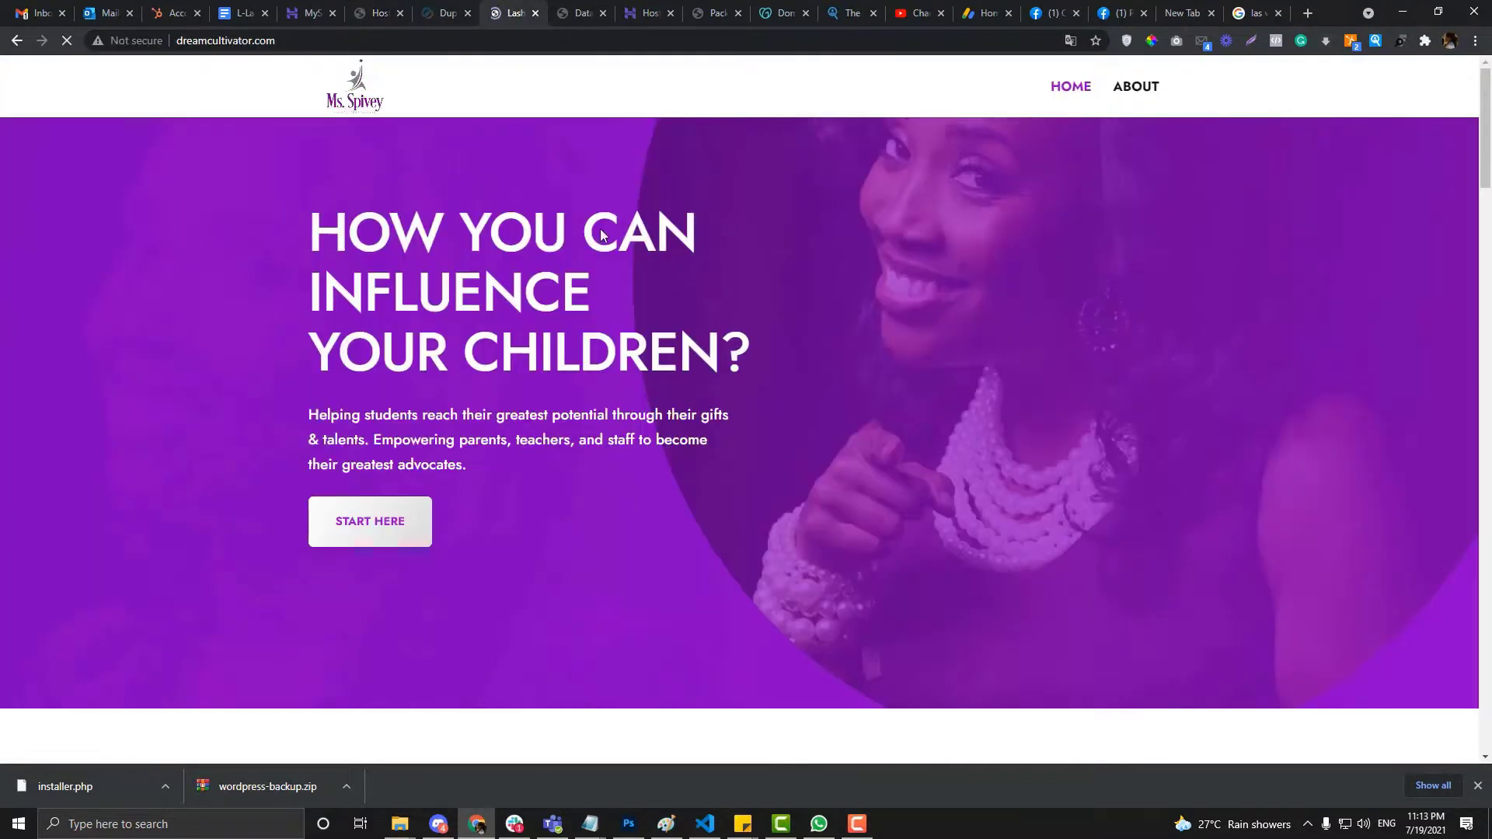
Refresh and review the file listing of dreamcultivator.com's public_html folder in the Hostinger file manager
{"action": "left_click", "coordinate": [175, 12]}
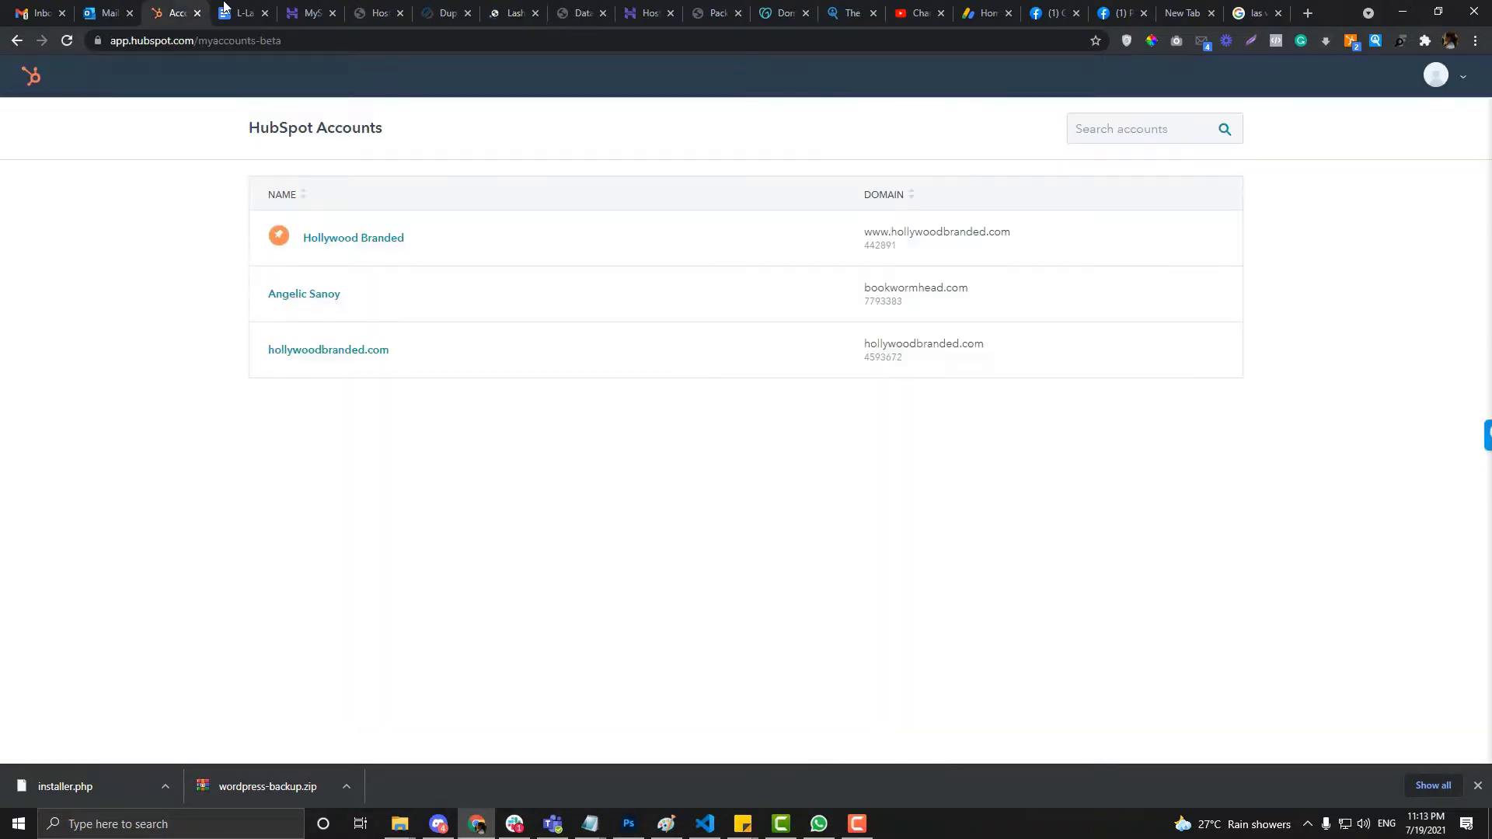
{"action": "left_click", "coordinate": [243, 12]}
{"action": "left_click", "coordinate": [311, 13]}
{"action": "left_click", "coordinate": [378, 12]}
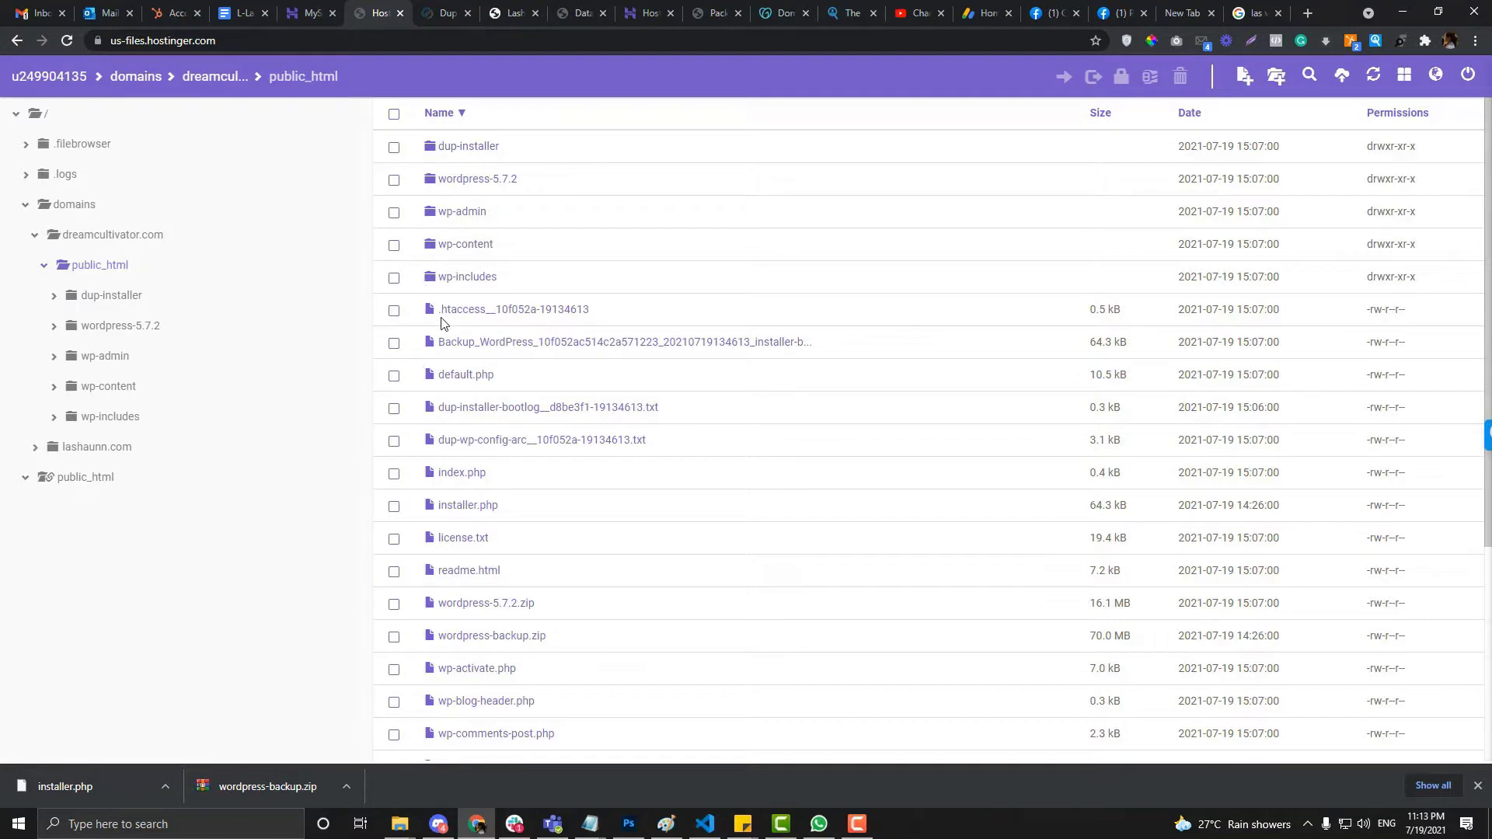
{"action": "scroll", "coordinate": [445, 395], "scroll_direction": "down", "scroll_amount": 5}
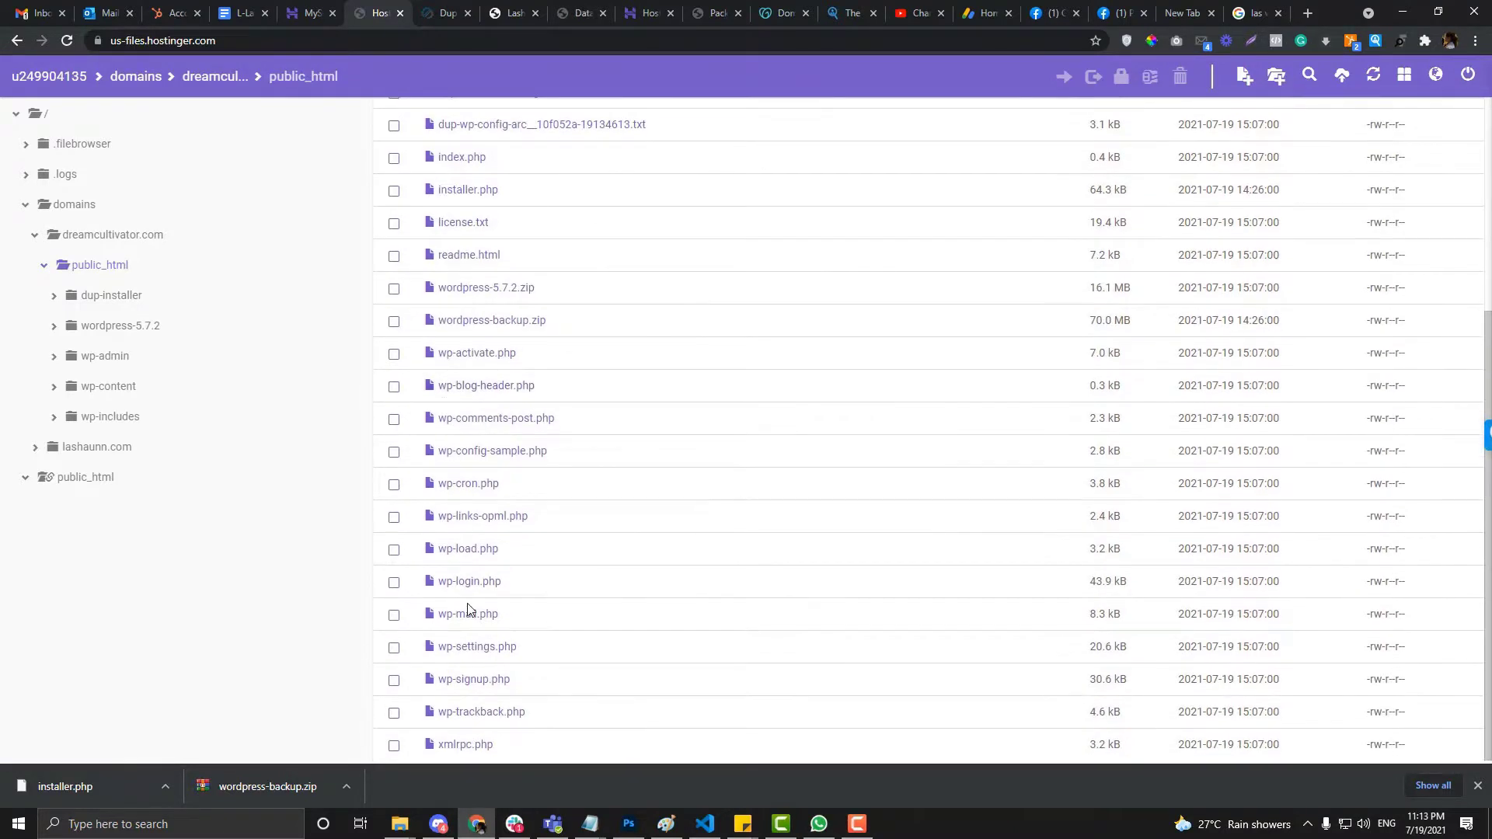
{"action": "scroll", "coordinate": [469, 606], "scroll_direction": "up", "scroll_amount": 5}
{"action": "left_click", "coordinate": [468, 605]}
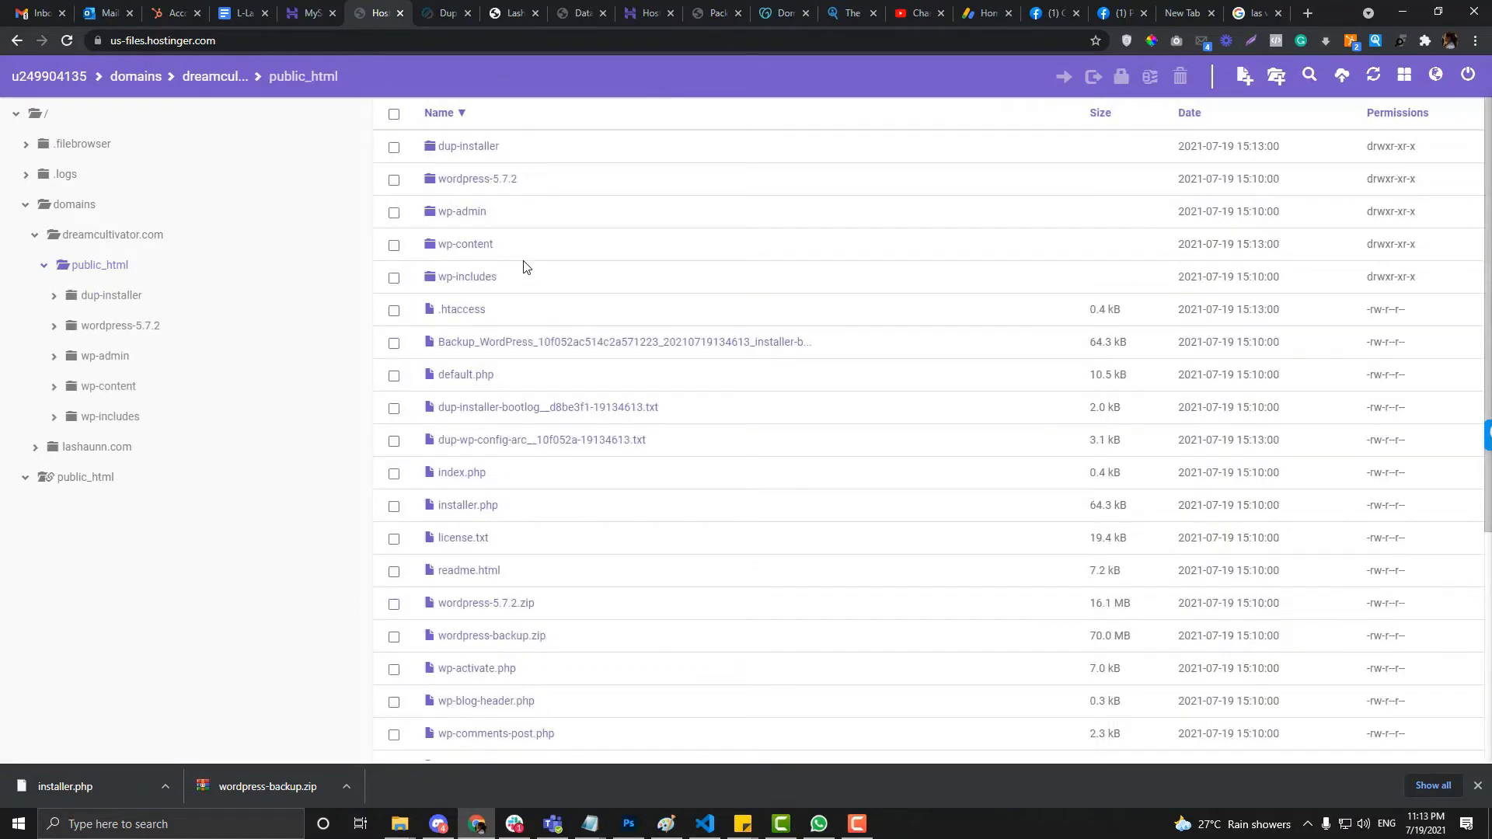
Delete the dup-installer folder and the installer.php file from dreamcultivator.com's public_html folder
{"action": "left_click", "coordinate": [394, 148]}
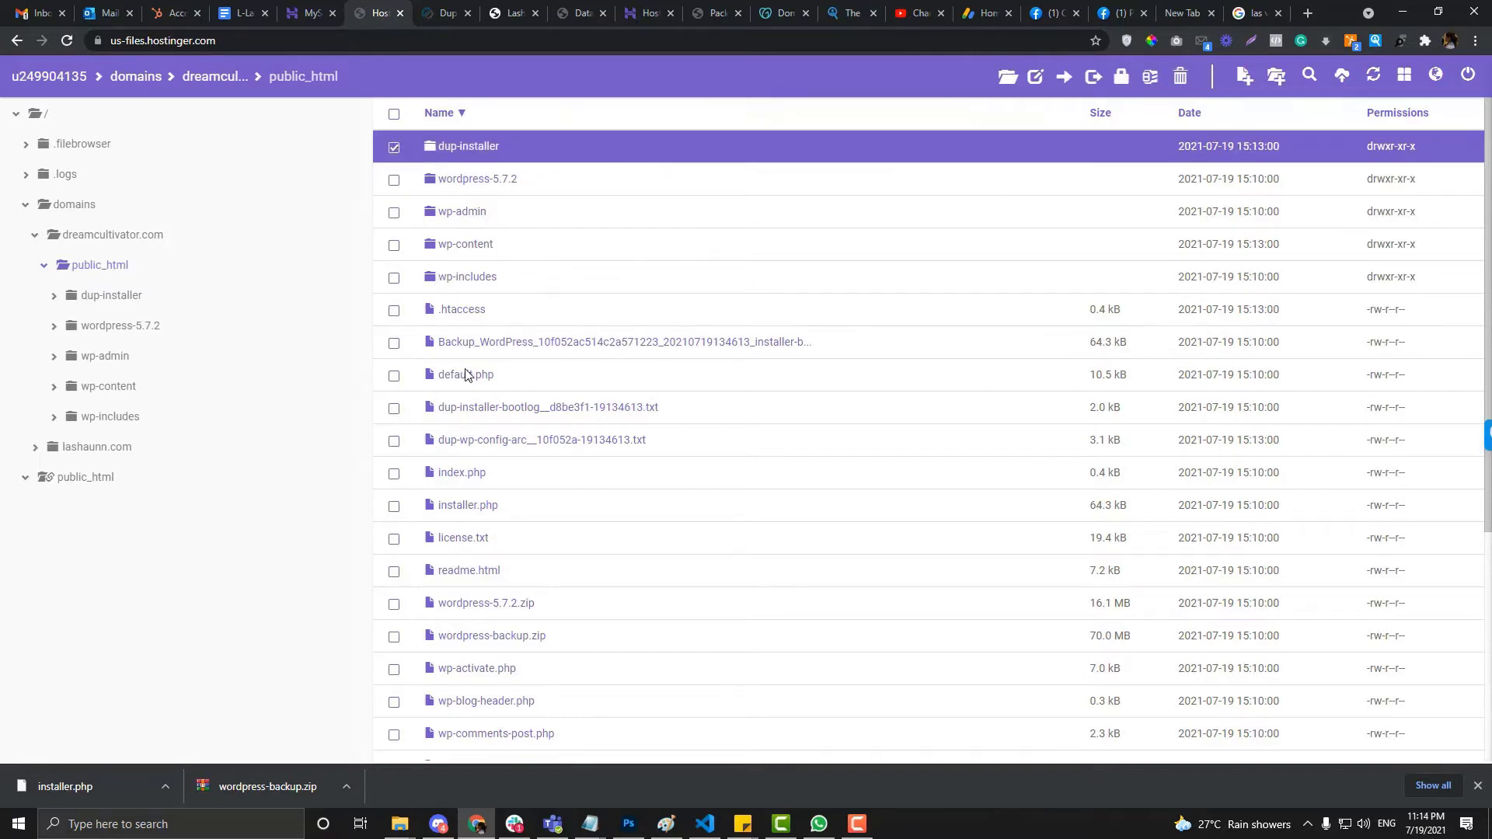
{"action": "scroll", "coordinate": [395, 388], "scroll_direction": "down", "scroll_amount": 1}
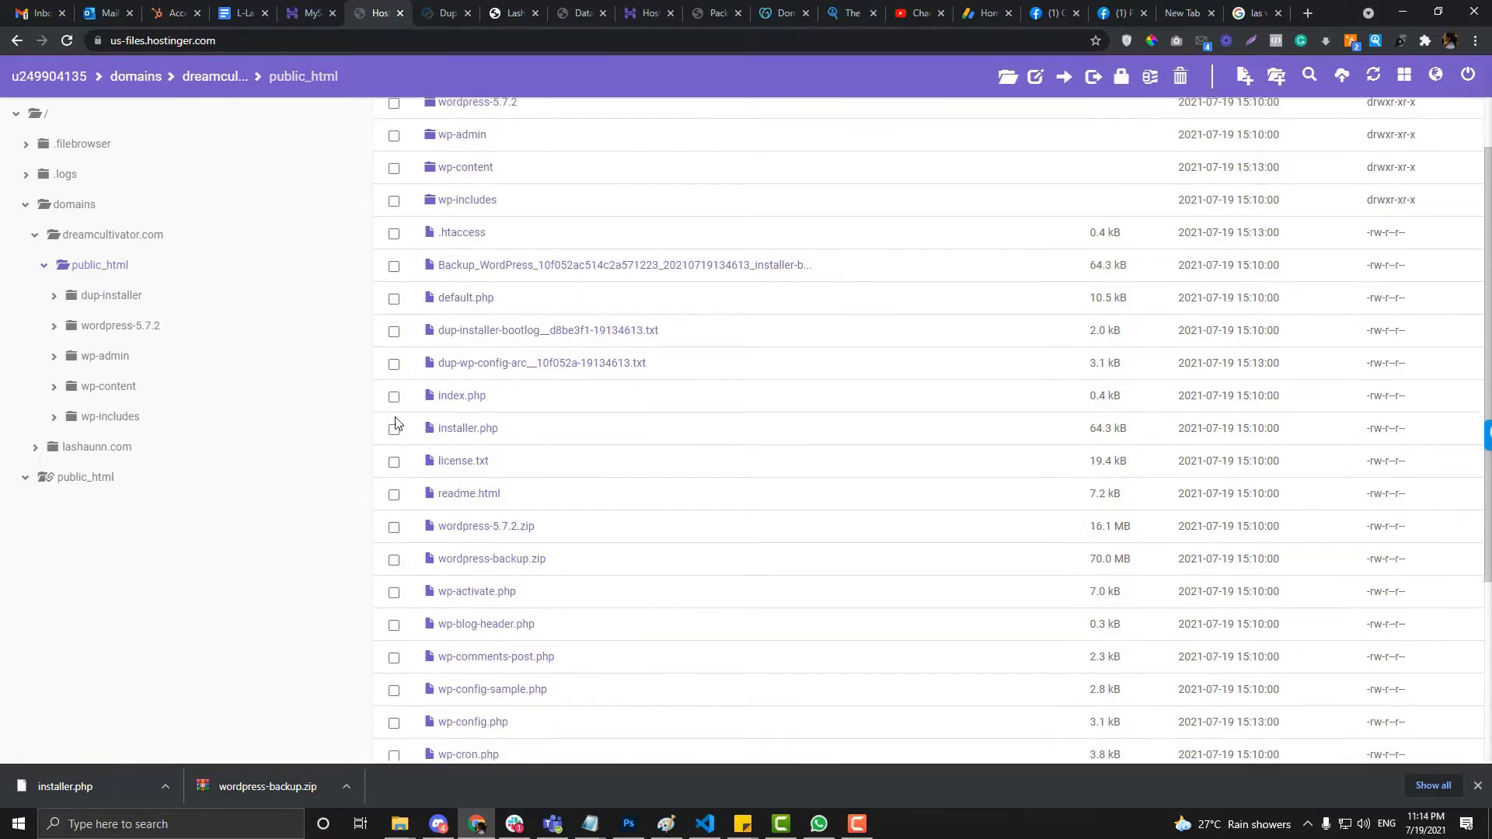
{"action": "left_click", "coordinate": [394, 427]}
{"action": "scroll", "coordinate": [524, 464], "scroll_direction": "down", "scroll_amount": 2}
{"action": "scroll", "coordinate": [524, 464], "scroll_direction": "down", "scroll_amount": 1}
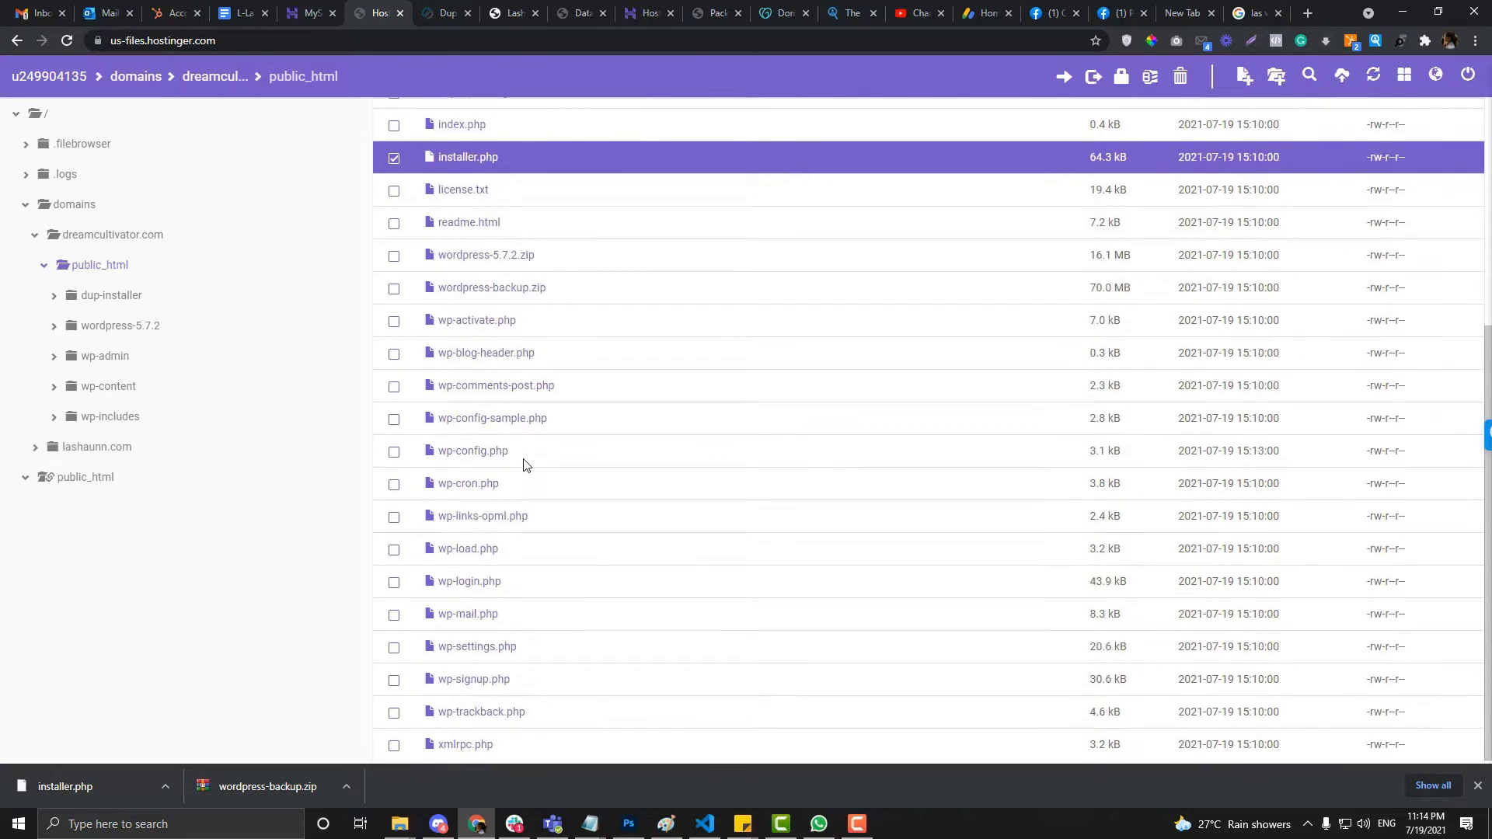
{"action": "scroll", "coordinate": [525, 464], "scroll_direction": "up", "scroll_amount": 4}
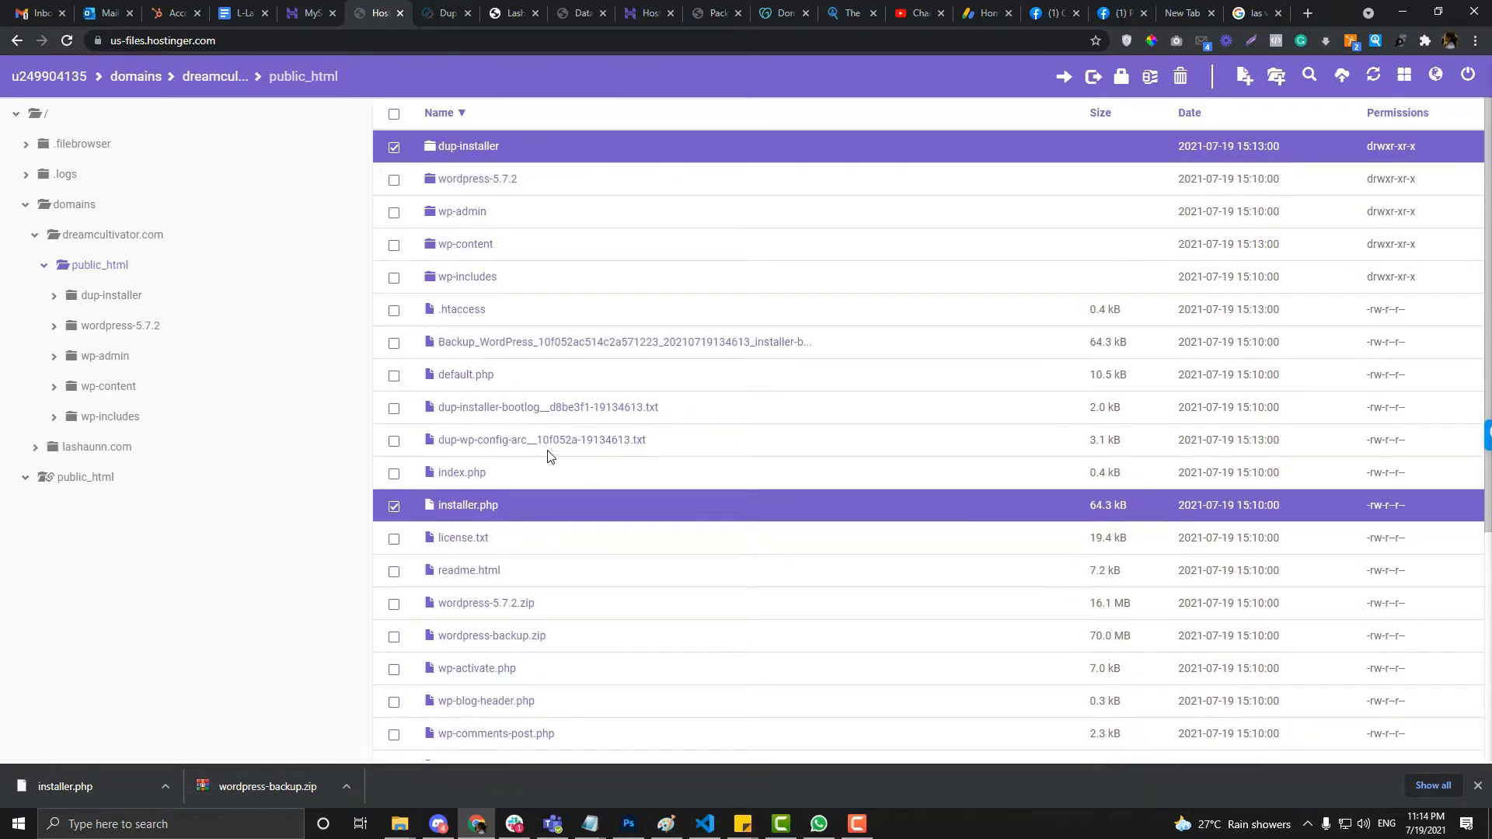
{"action": "left_click", "coordinate": [1180, 76]}
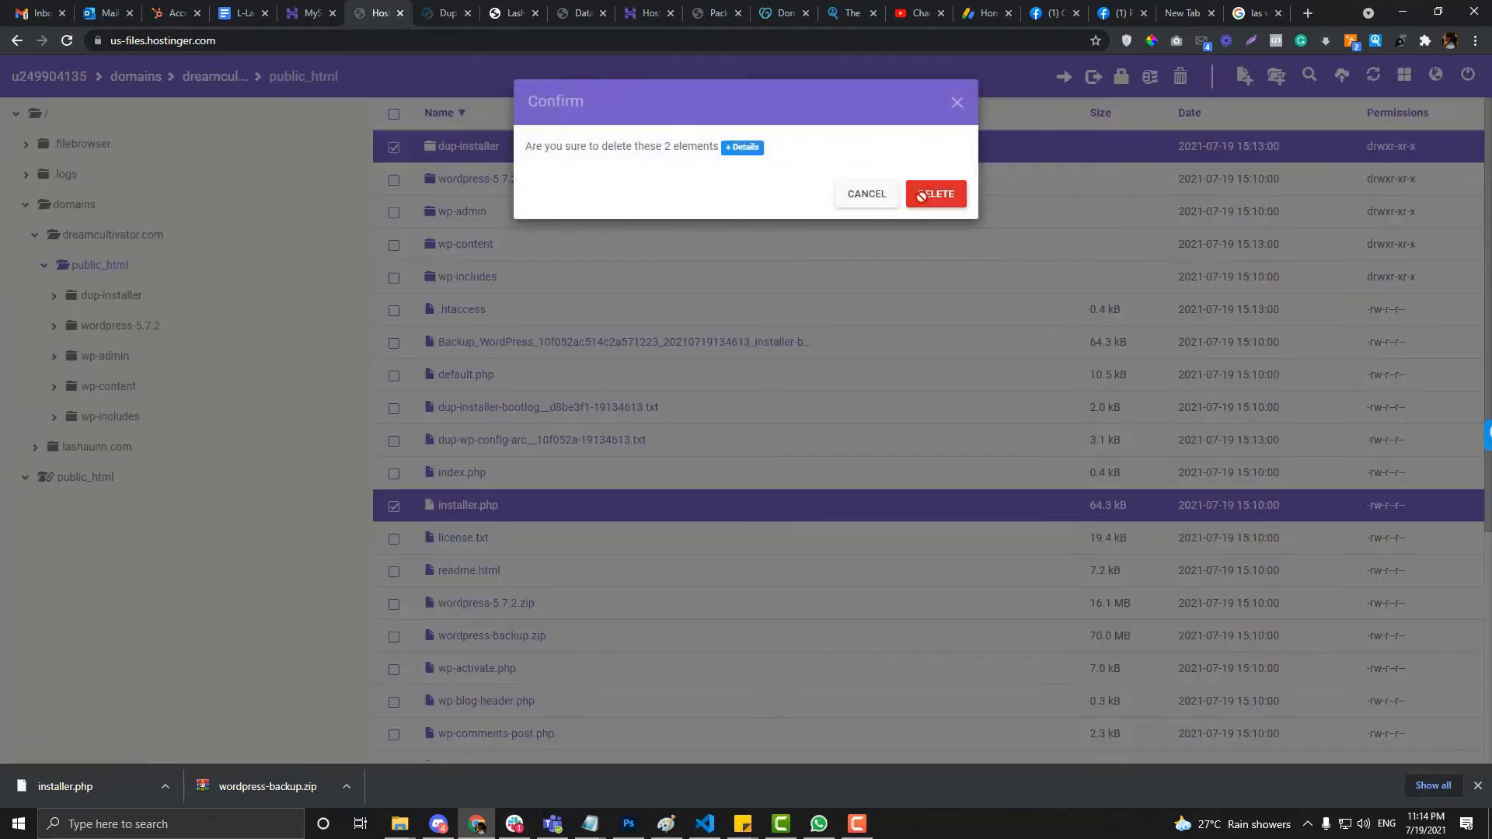
{"action": "left_click", "coordinate": [923, 195]}
Reload the dreamcultivator.com home page to check the site with the installer files removed
{"action": "left_click", "coordinate": [509, 13]}
{"action": "left_click", "coordinate": [491, 35]}
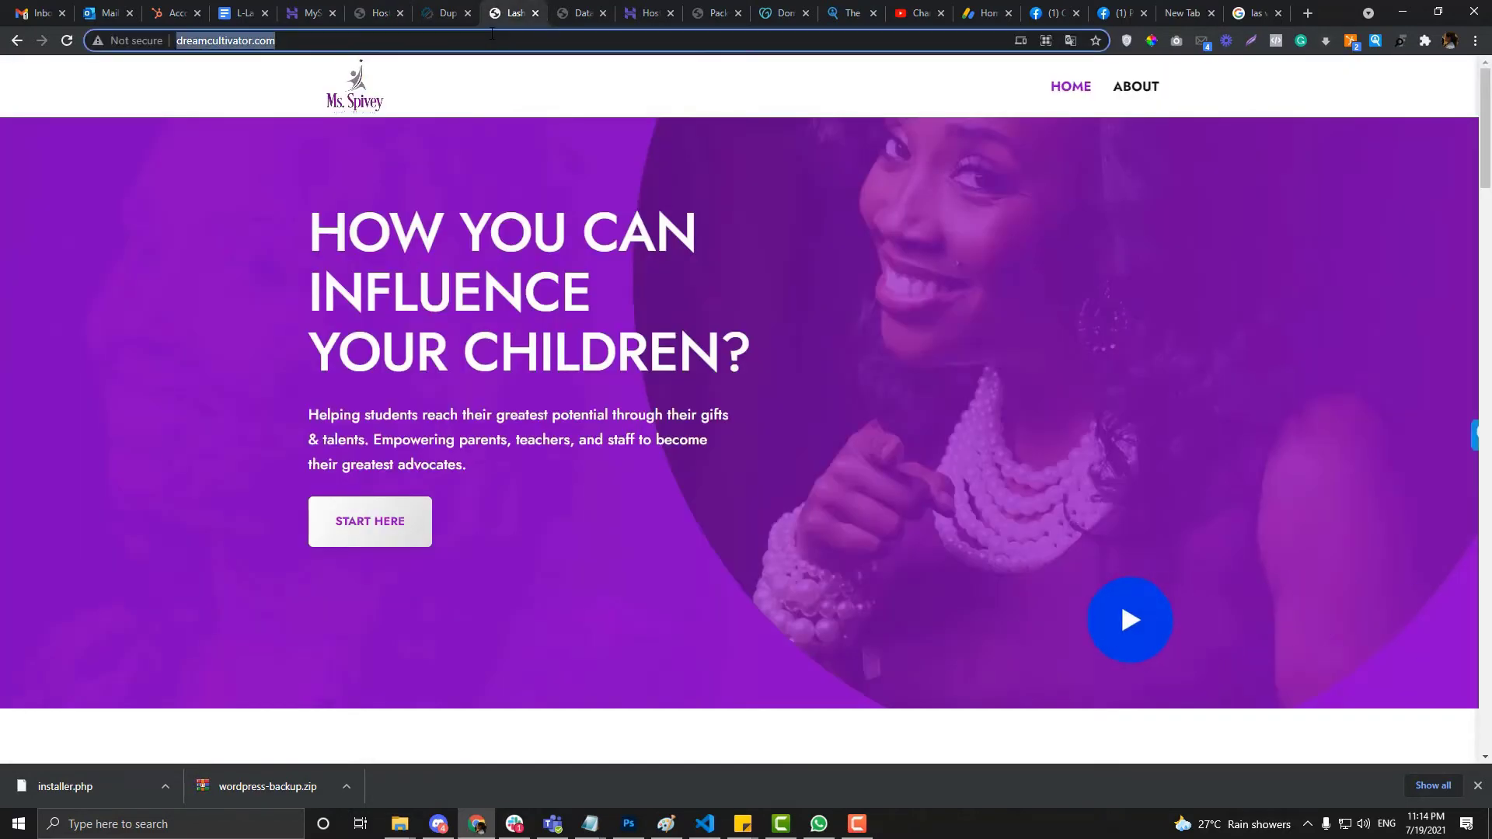
{"action": "key", "text": "Return"}
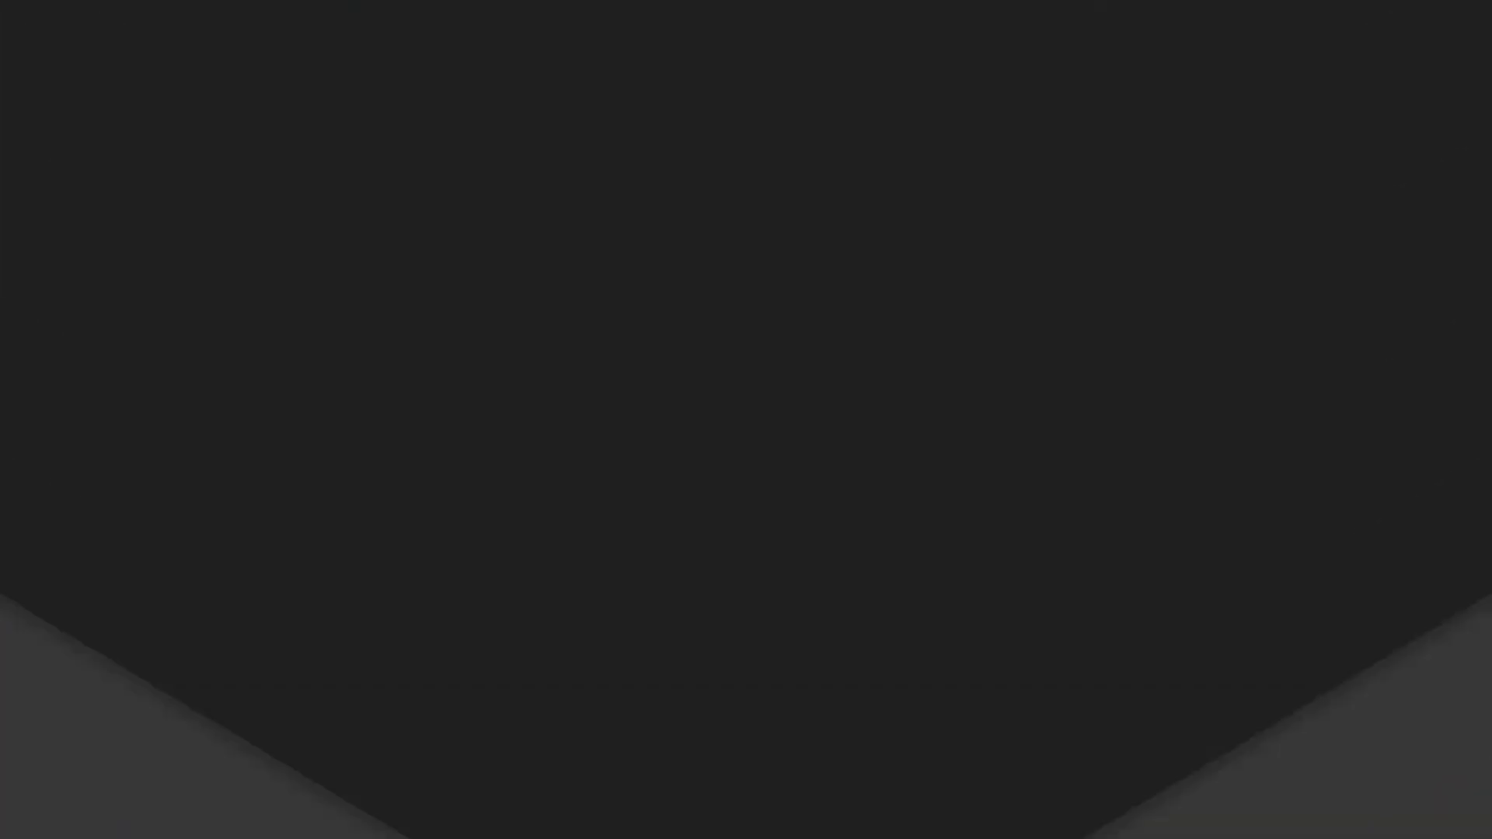